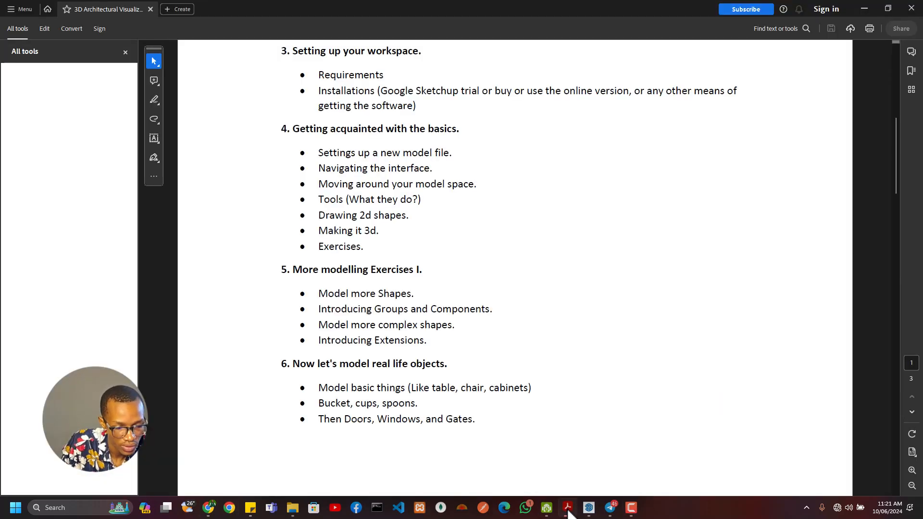
- Bring up the course outline PDF in Acrobat and review the doors, windows and gates topic in section 6
click(568, 510)
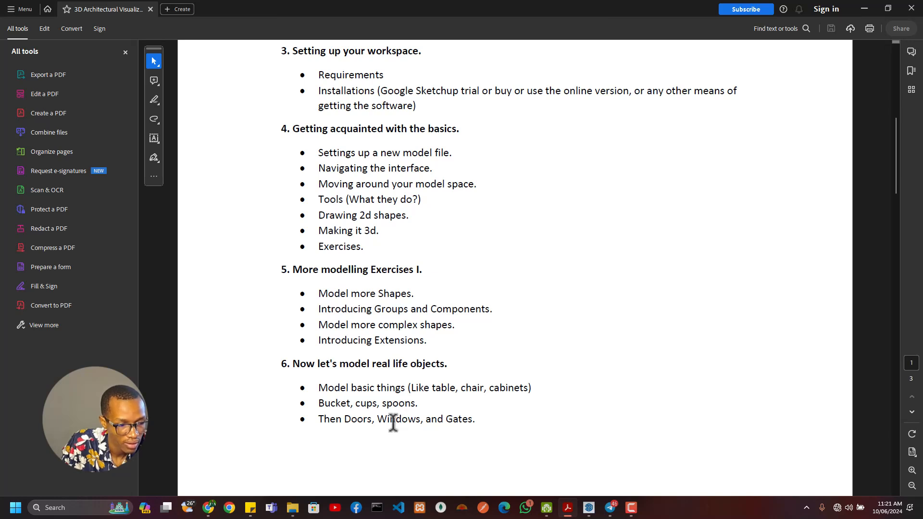
double_click(404, 418)
click(460, 420)
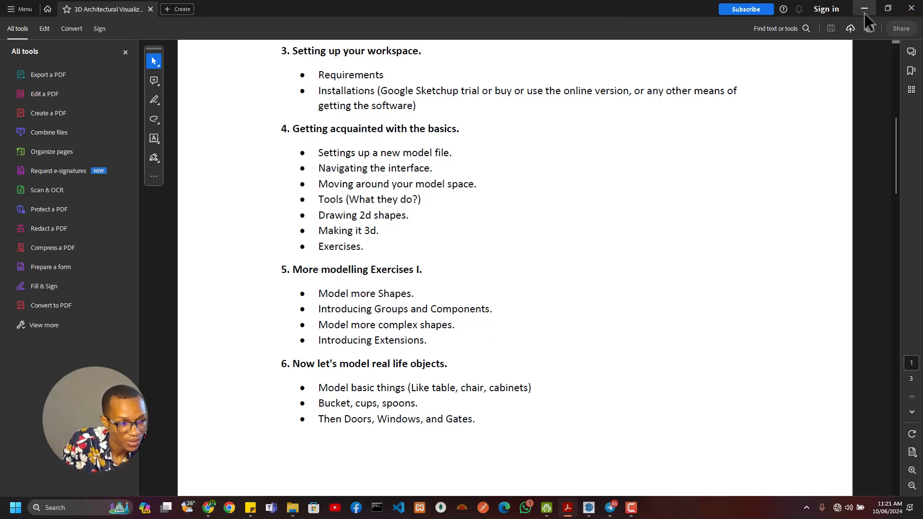
- Switch to File Explorer and open the "Architectural & Structural Drawings - 13 - 033" folder inside the 2024 Training Resources folder
click(297, 507)
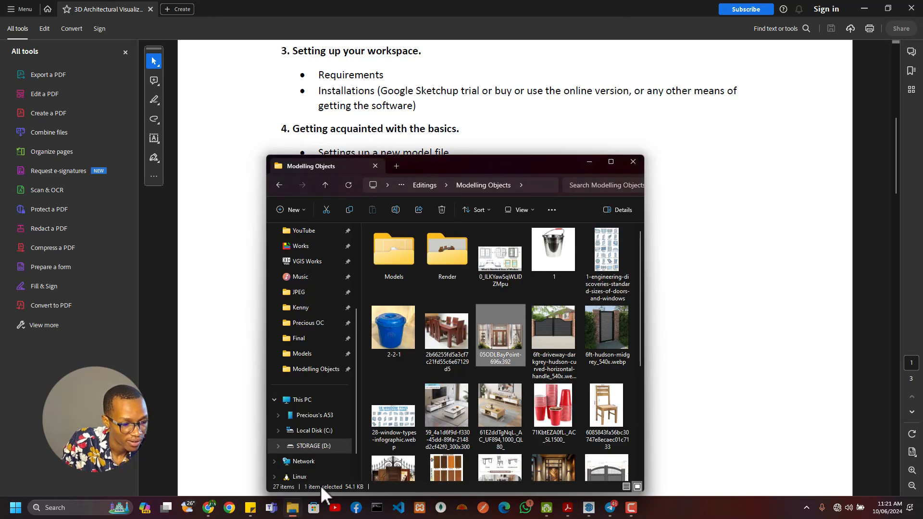
click(611, 162)
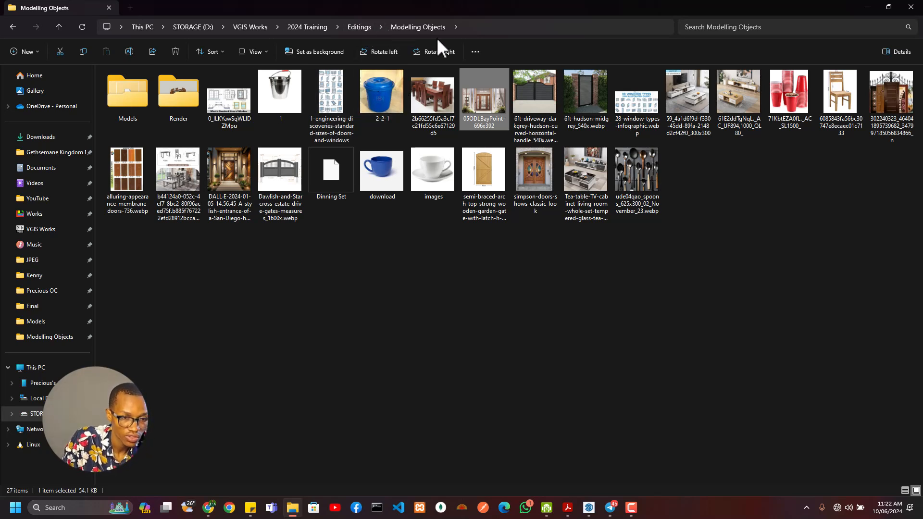
click(366, 29)
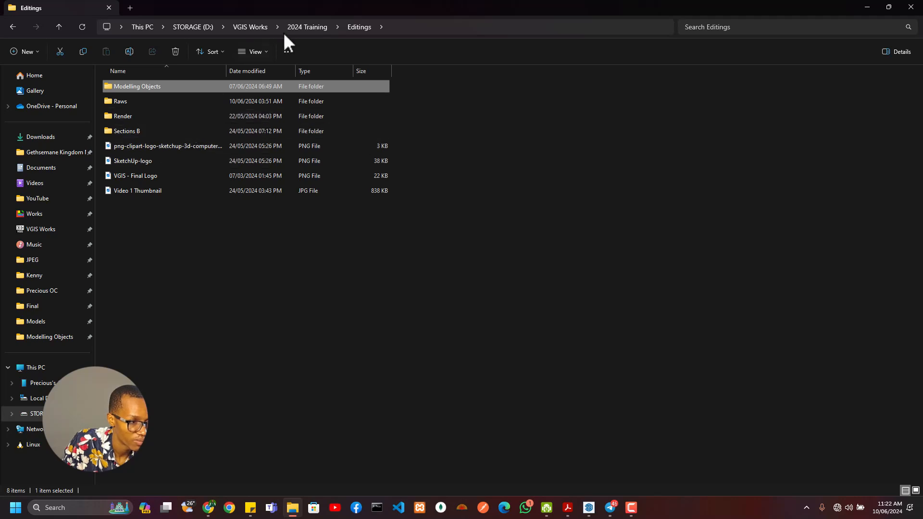
click(326, 27)
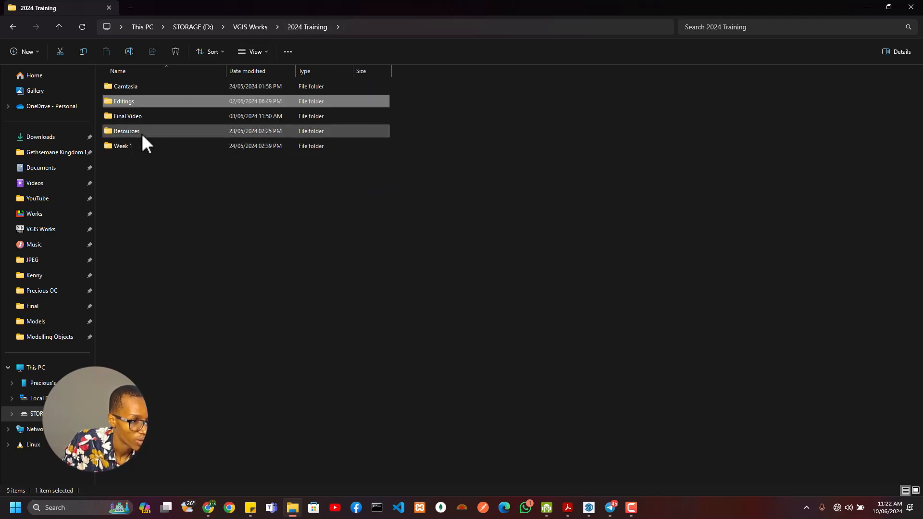
double_click(142, 135)
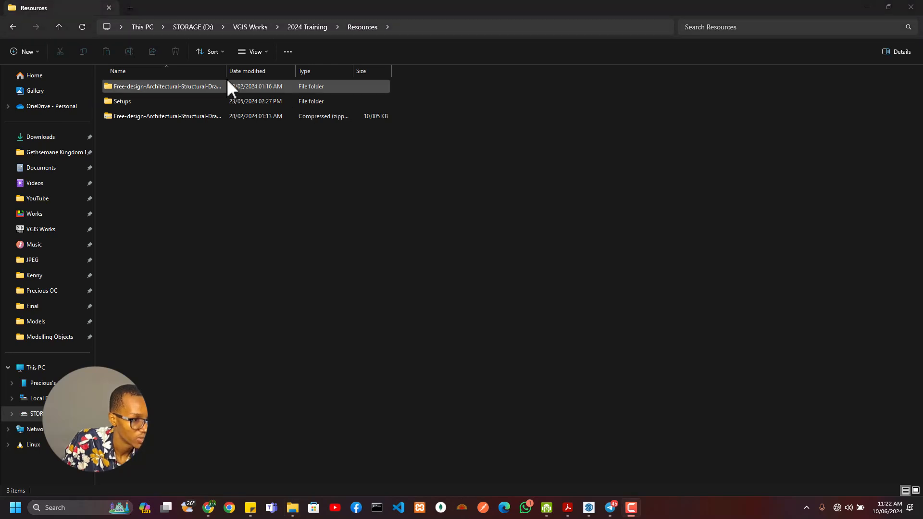
drag(226, 71, 367, 71)
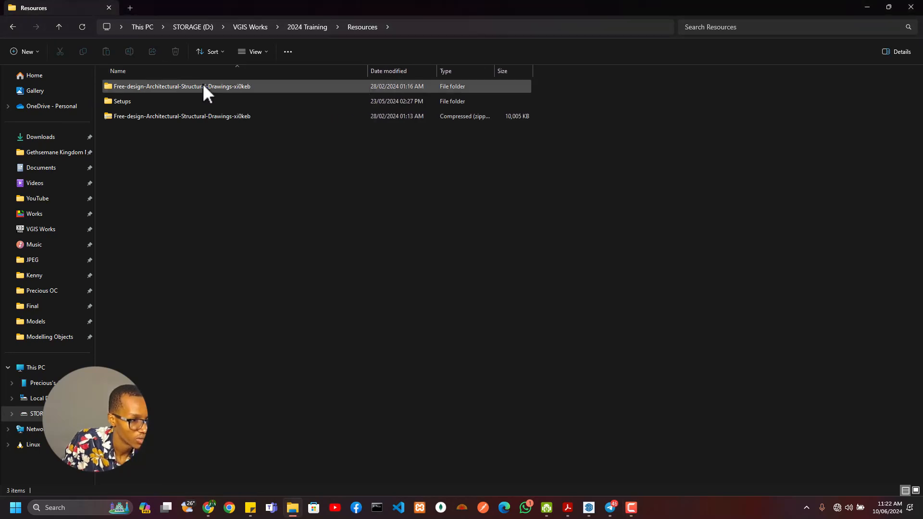
double_click(181, 87)
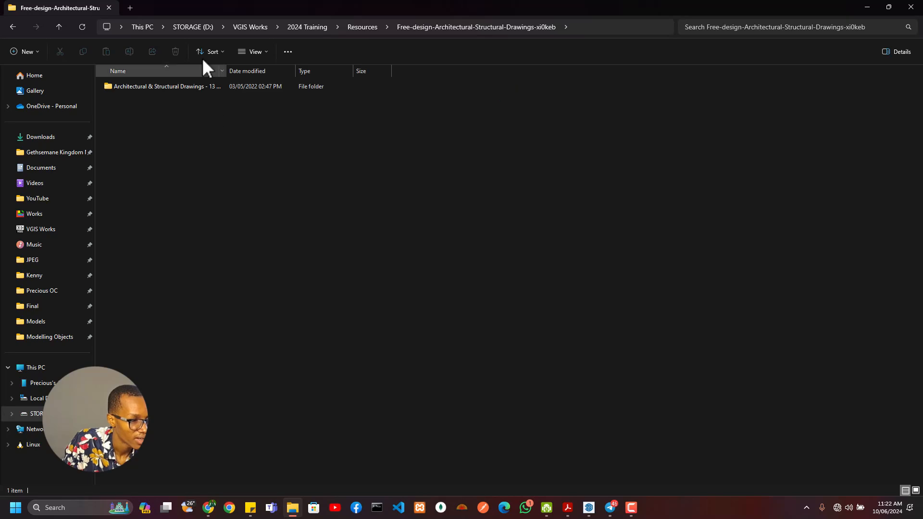
double_click(199, 88)
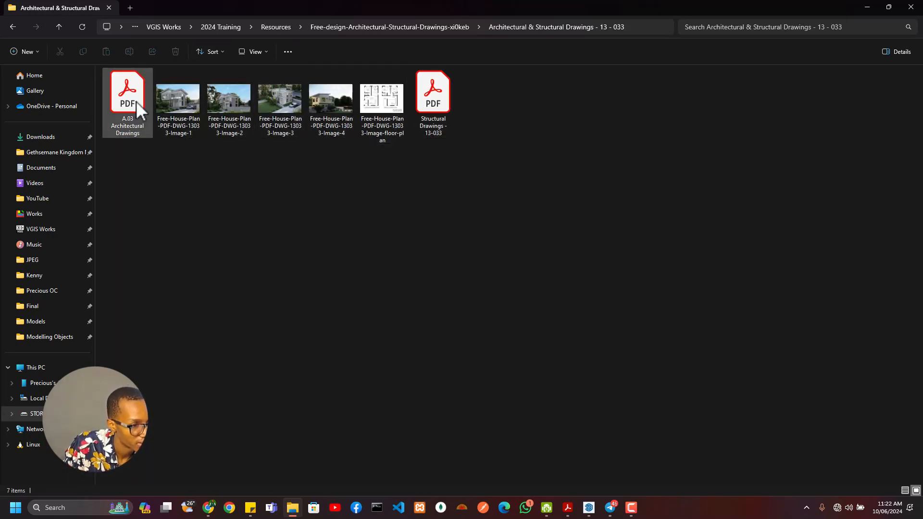
- Open the first house plan image and examine the windows, balcony railing, pergola and balcony door up close
click(186, 94)
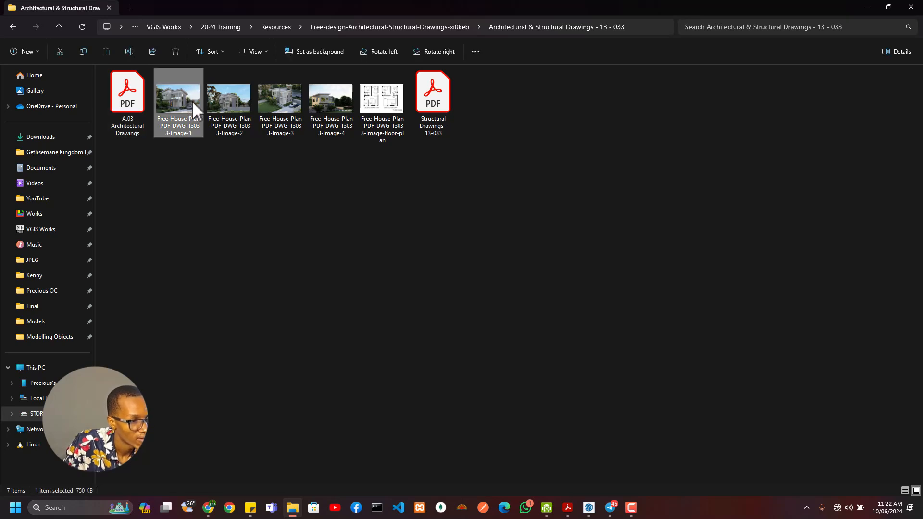
double_click(193, 101)
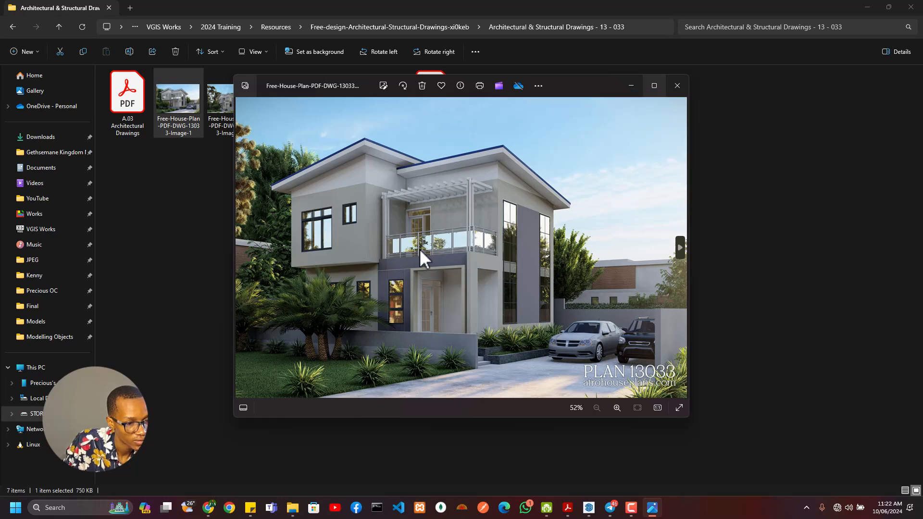
scroll(356, 232, up, 6)
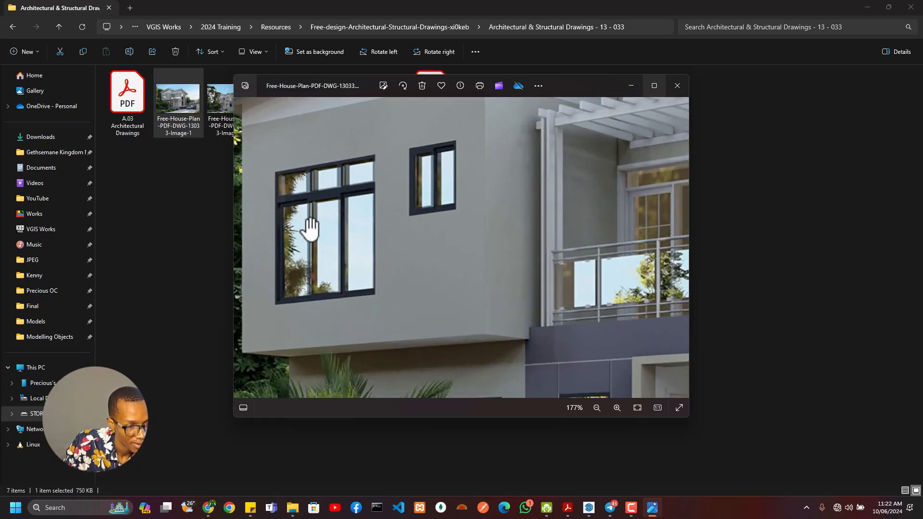
scroll(337, 226, down, 4)
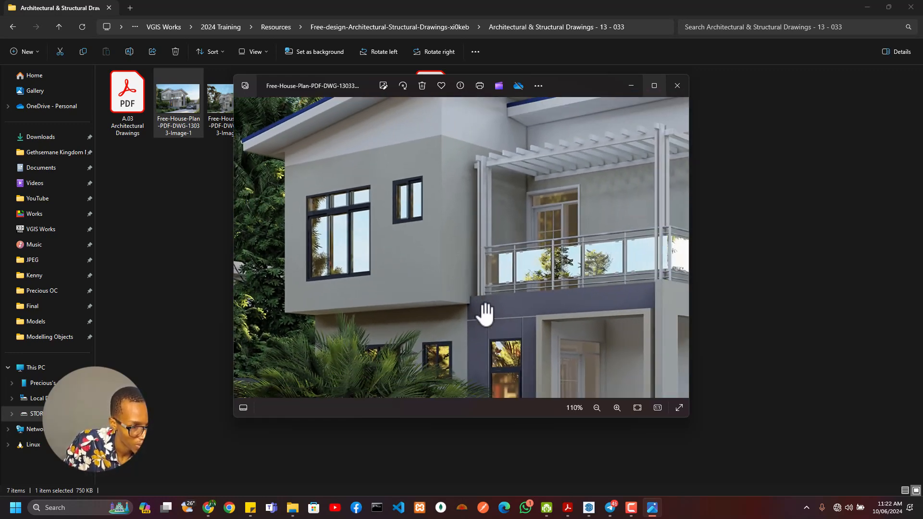
drag(485, 315, 221, 268)
scroll(426, 252, up, 3)
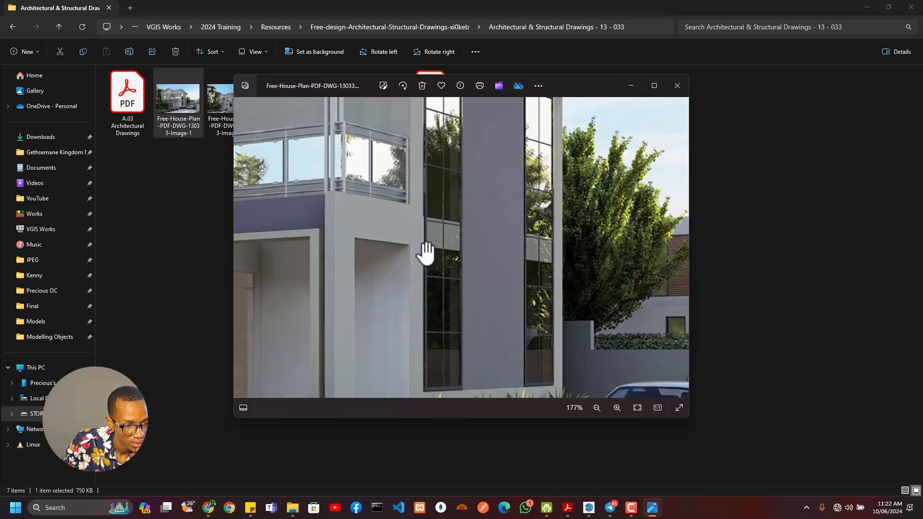
drag(426, 252, 583, 329)
drag(262, 247, 481, 320)
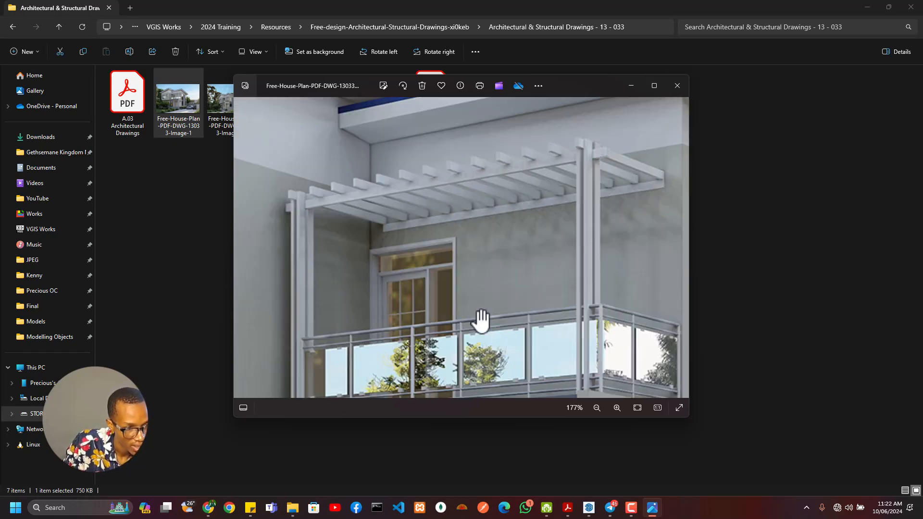
scroll(457, 290, down, 5)
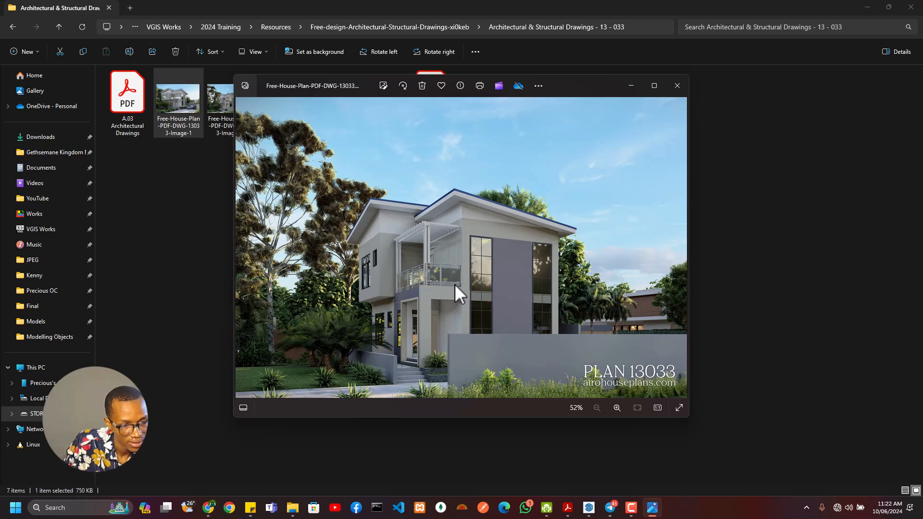
- Browse the remaining house renders and the floor plan image, and close the image viewer
key(Right)
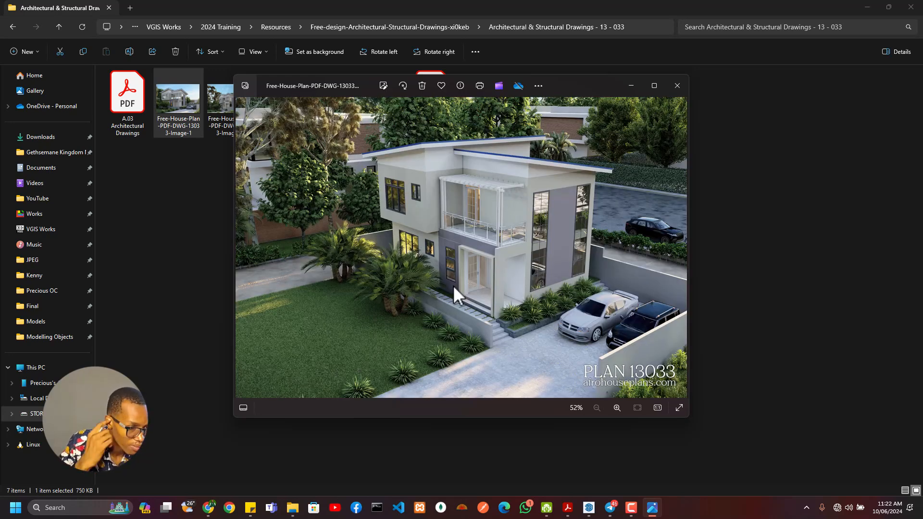
key(Right)
key(Right)
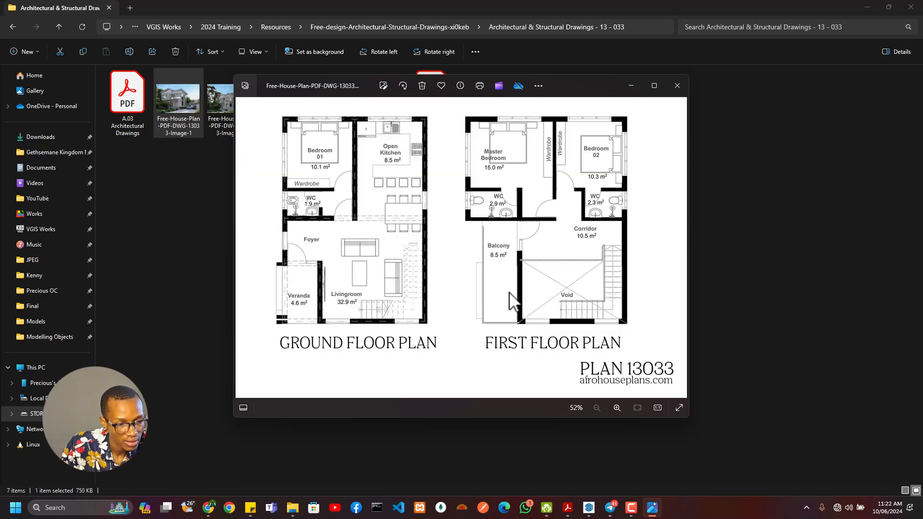
key(Left)
key(Left)
click(676, 87)
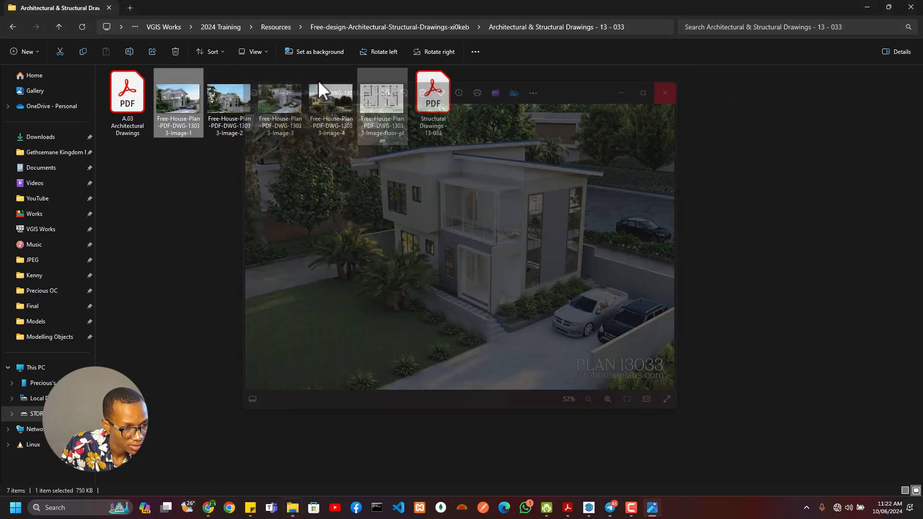
- Open the A.03 Architectural Drawings PDF and go to the door and window schedule on page 6
click(131, 115)
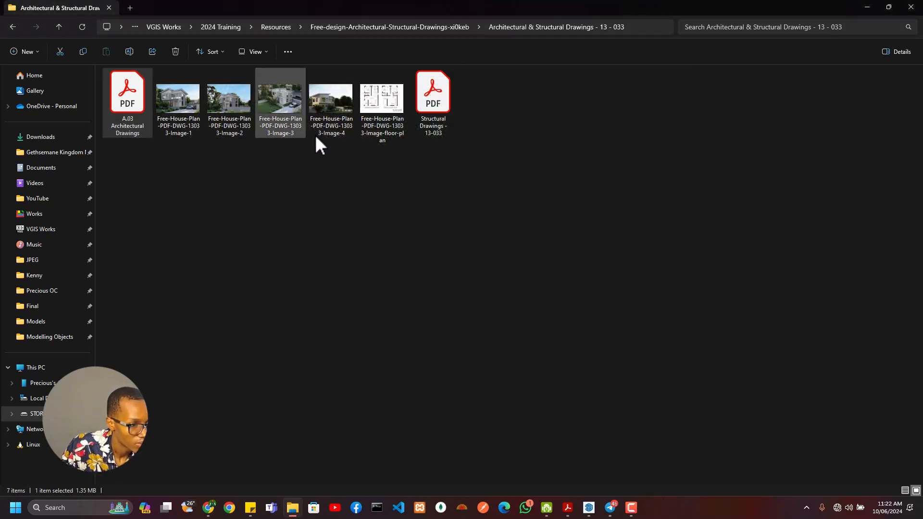
key(Return)
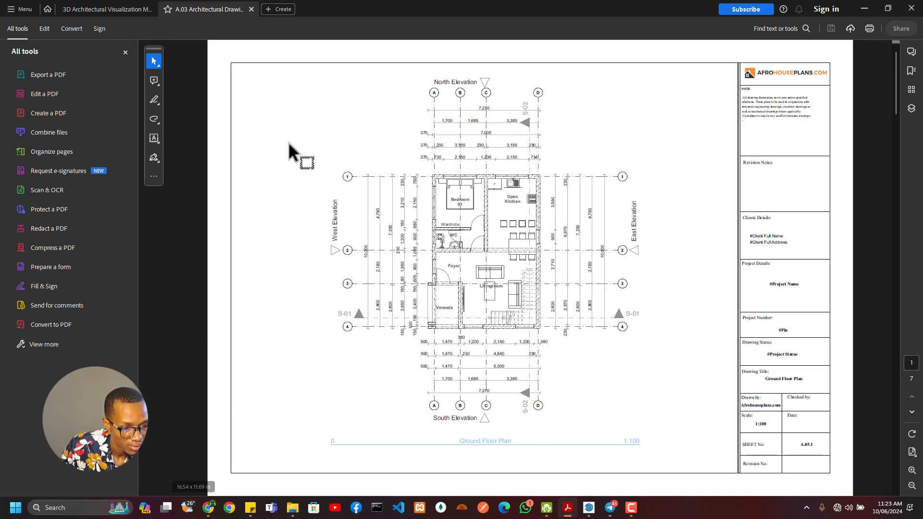
scroll(711, 259, down, 2)
scroll(708, 256, down, 4)
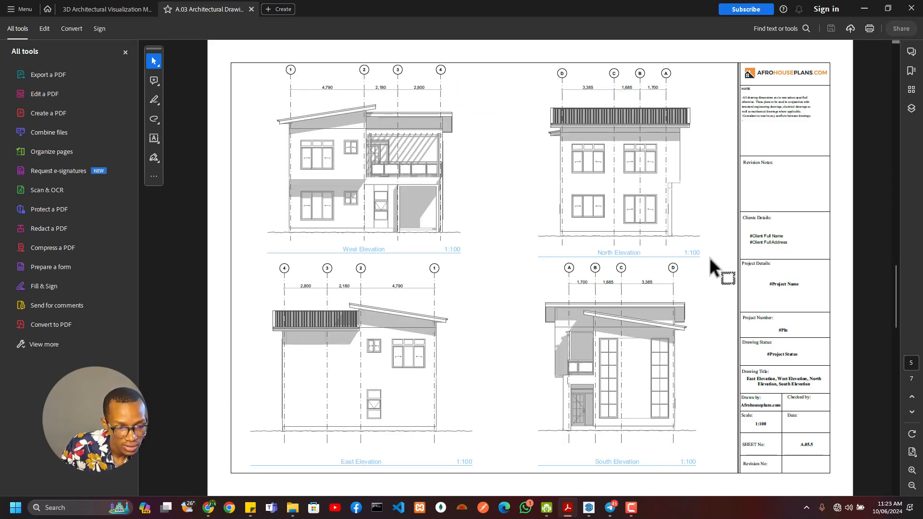
scroll(639, 259, down, 2)
scroll(630, 255, down, 2)
scroll(629, 254, up, 2)
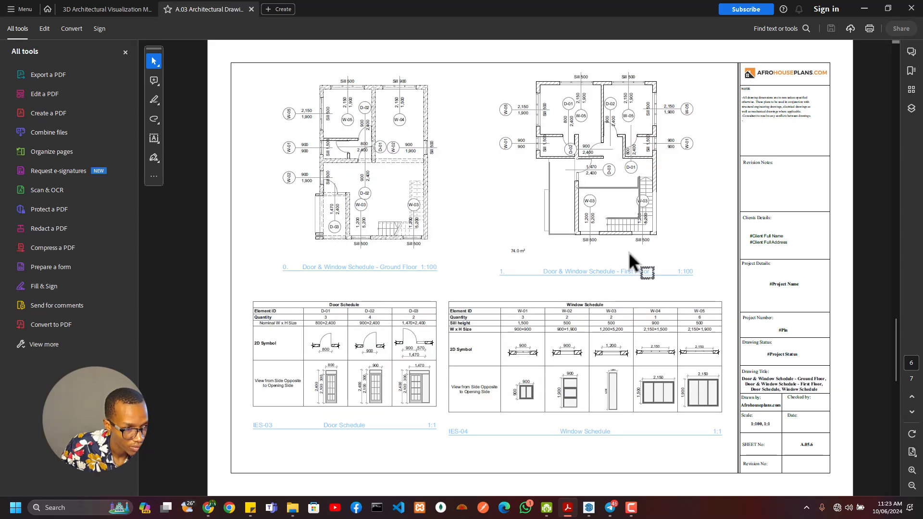
- Examine the Window Schedule up close, comparing the sizes, sill heights and views of windows W-01 to W-05
ctrl+scroll(681, 413, up, 1)
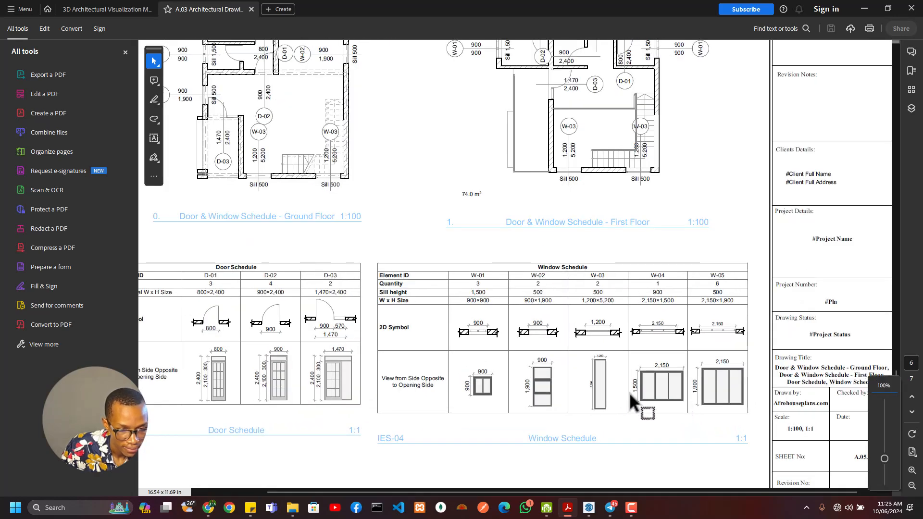
ctrl+scroll(630, 393, up, 2)
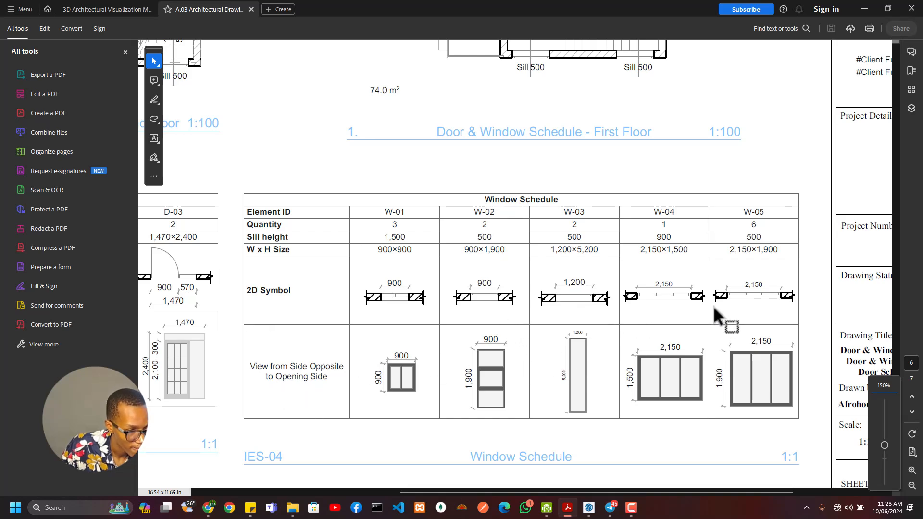
ctrl+scroll(713, 305, up, 1)
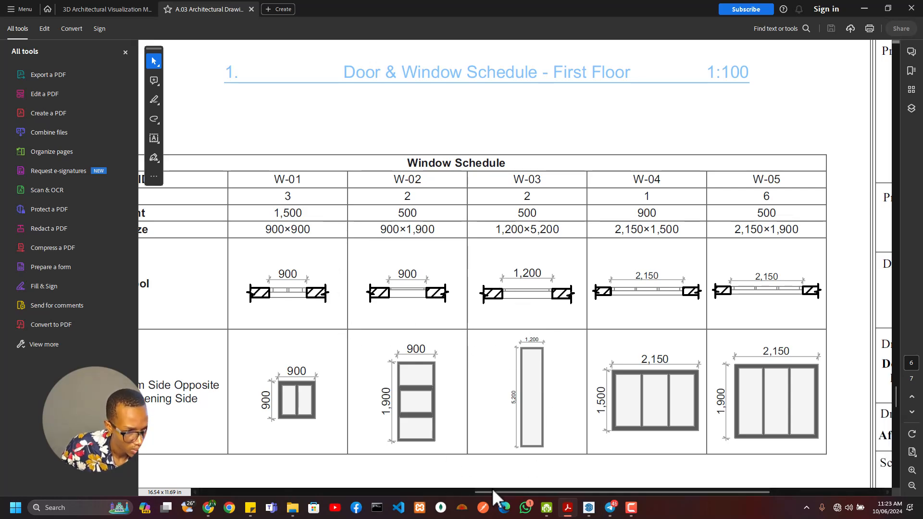
drag(491, 488, 592, 492)
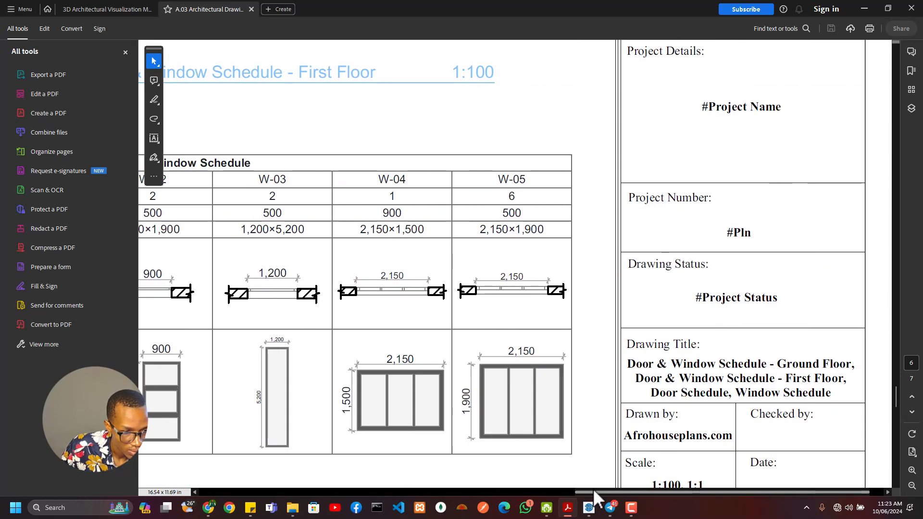
scroll(561, 398, down, 3)
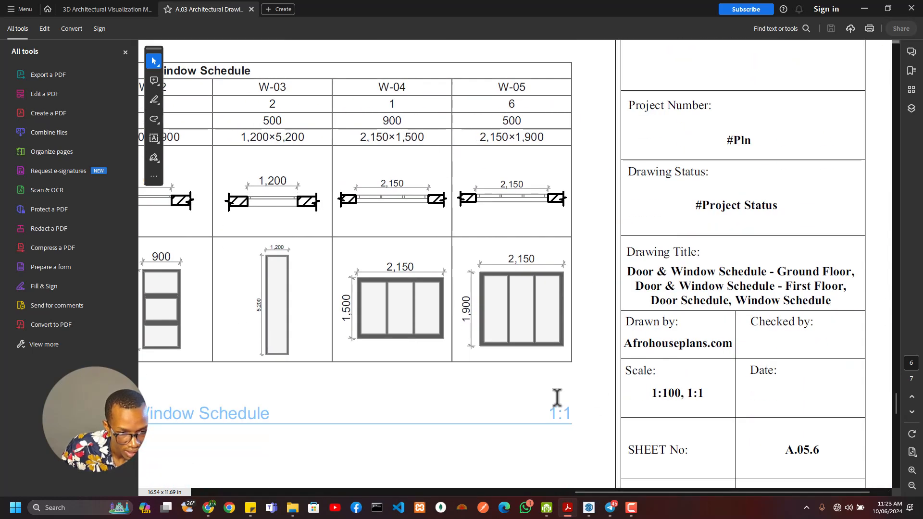
scroll(553, 393, up, 1)
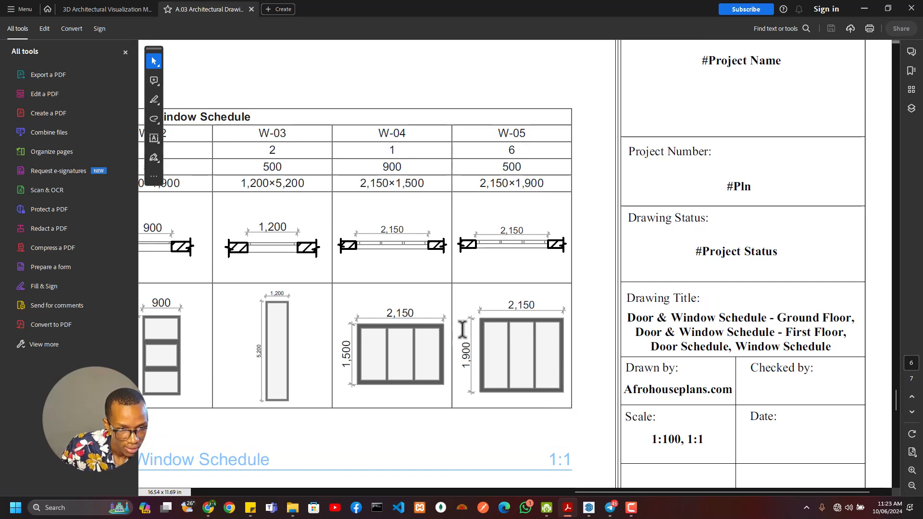
scroll(471, 266, up, 1)
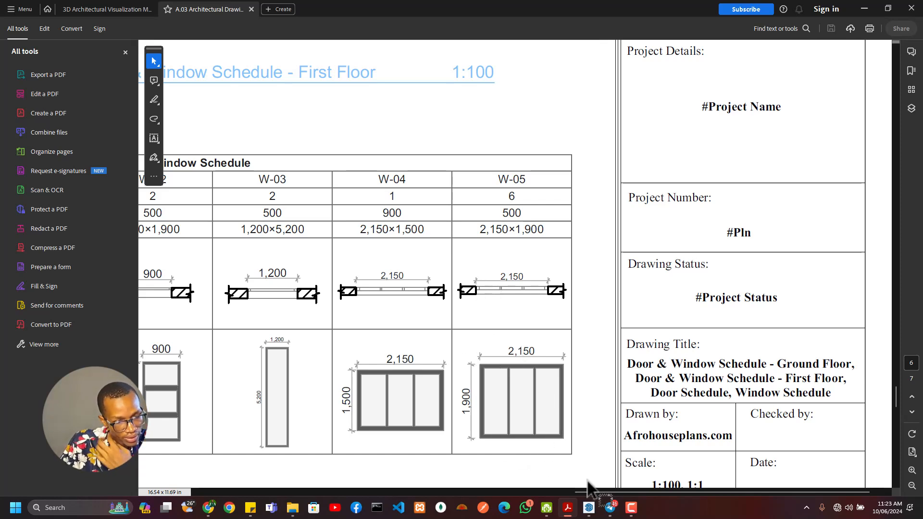
drag(584, 492, 460, 511)
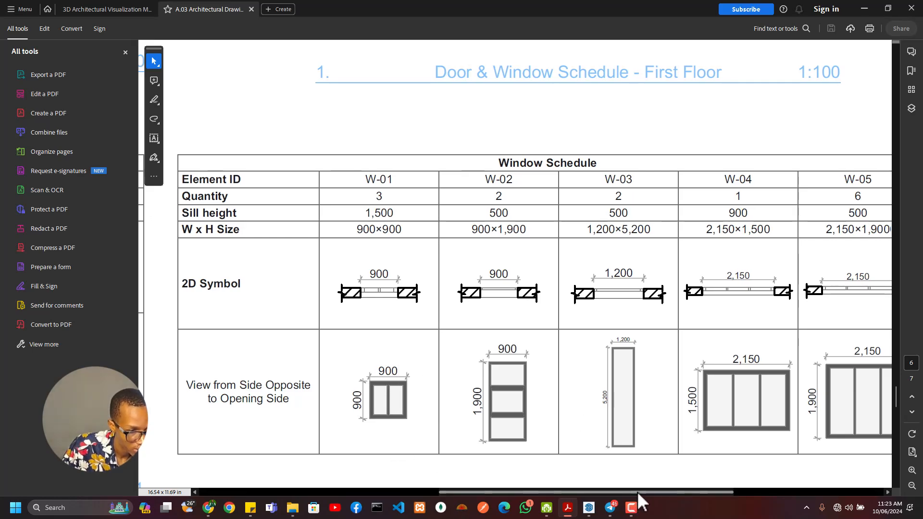
drag(638, 492, 687, 490)
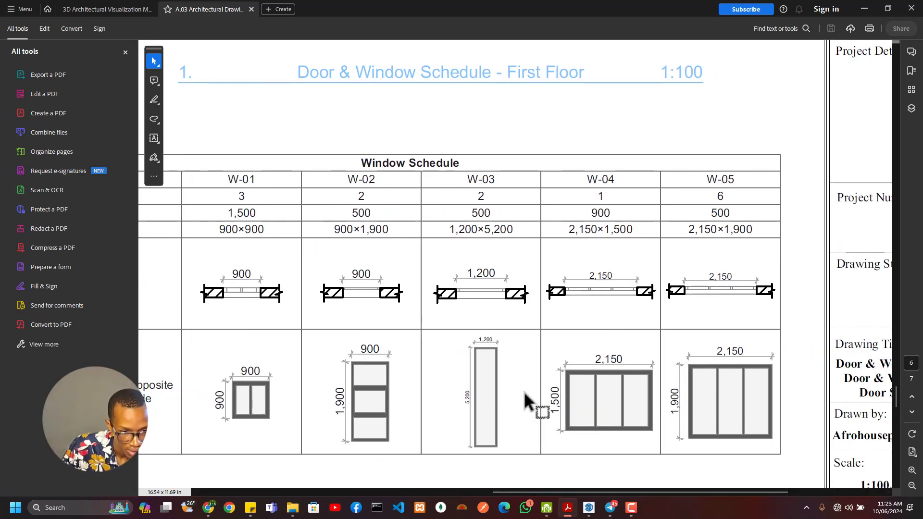
- Switch to File Explorer and open the Modelling Objects folder inside 2024 Training > Editings
key(alt+Tab)
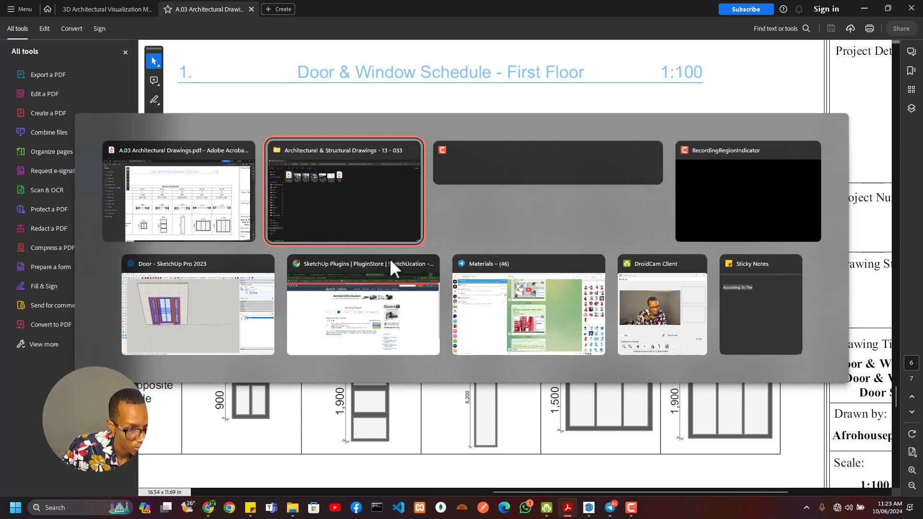
click(376, 238)
key(BackSpace)
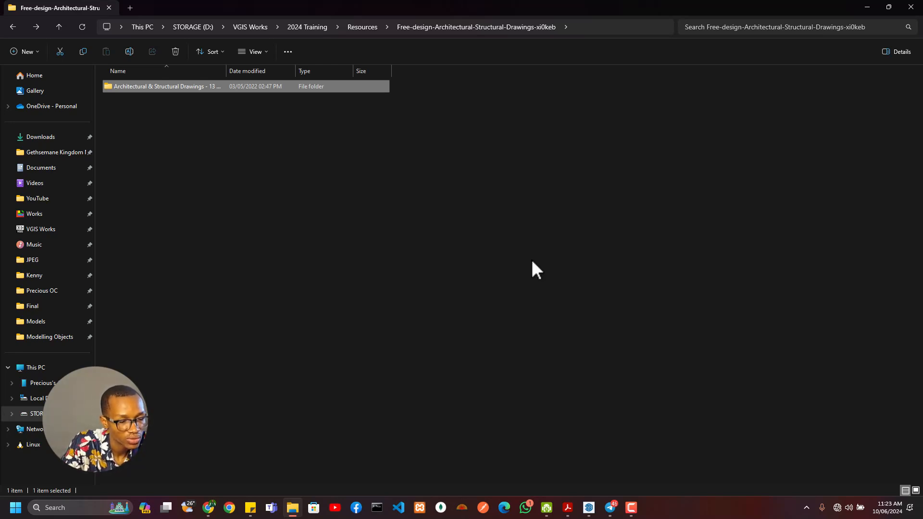
click(679, 133)
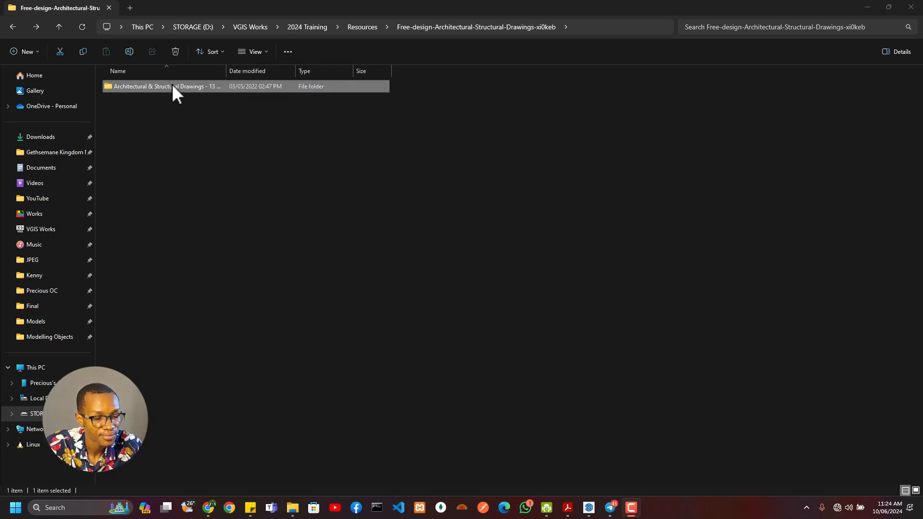
click(356, 28)
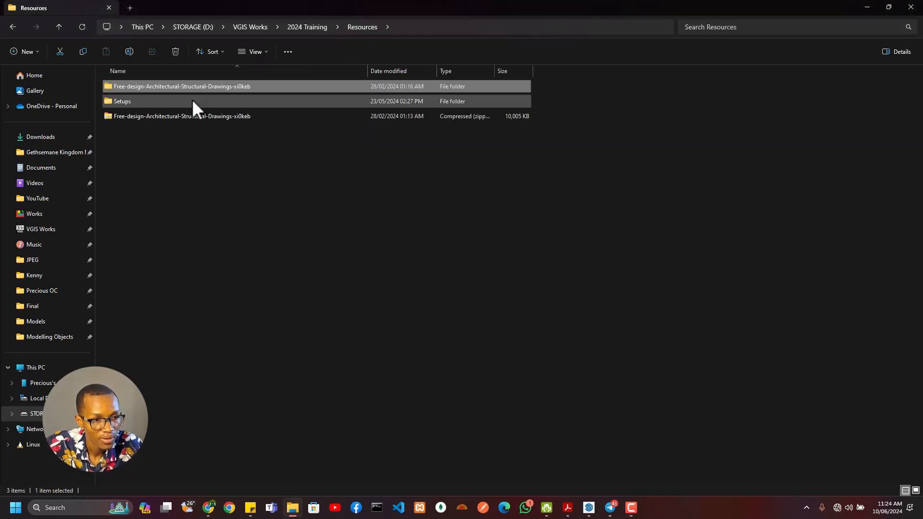
click(304, 31)
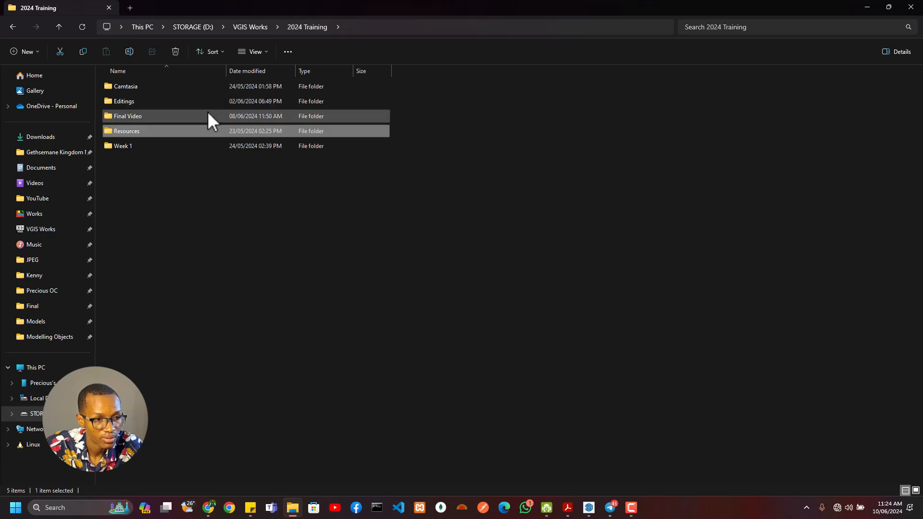
double_click(159, 102)
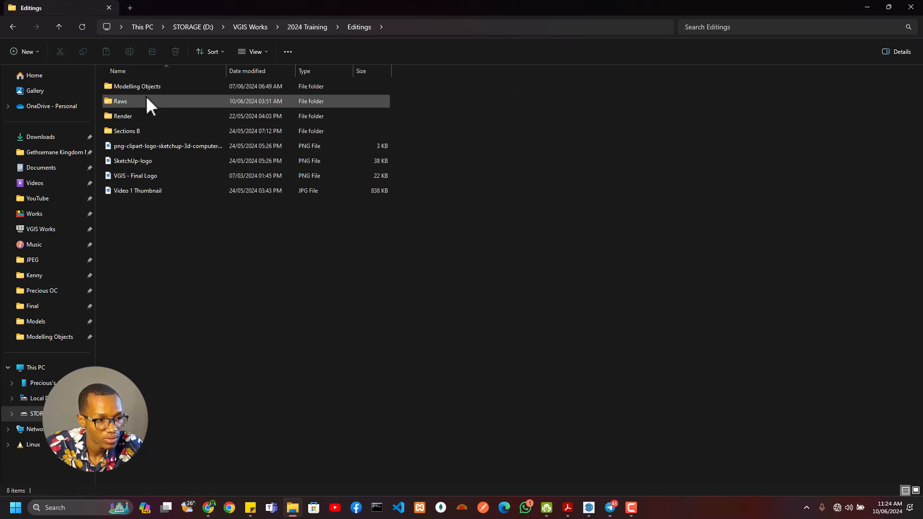
double_click(146, 89)
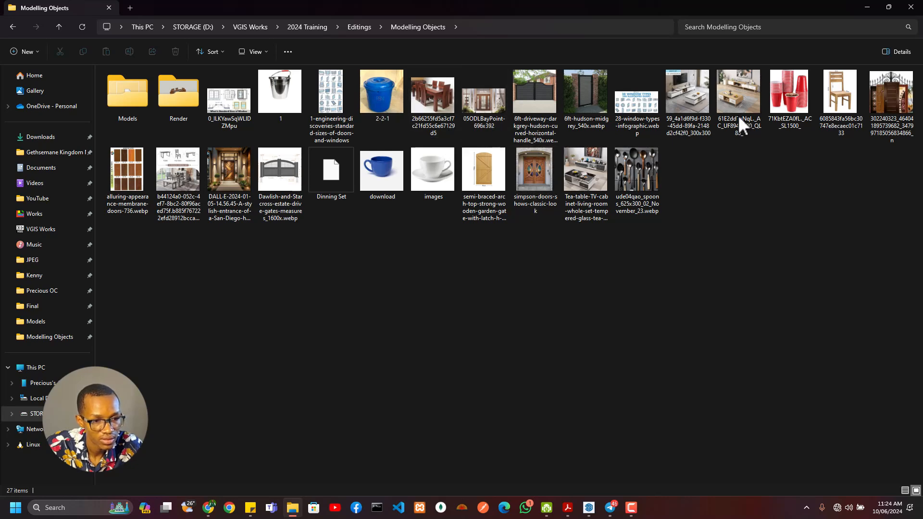
- Open the 28-window-types-infographic image and examine all the illustrated window types up close
click(638, 122)
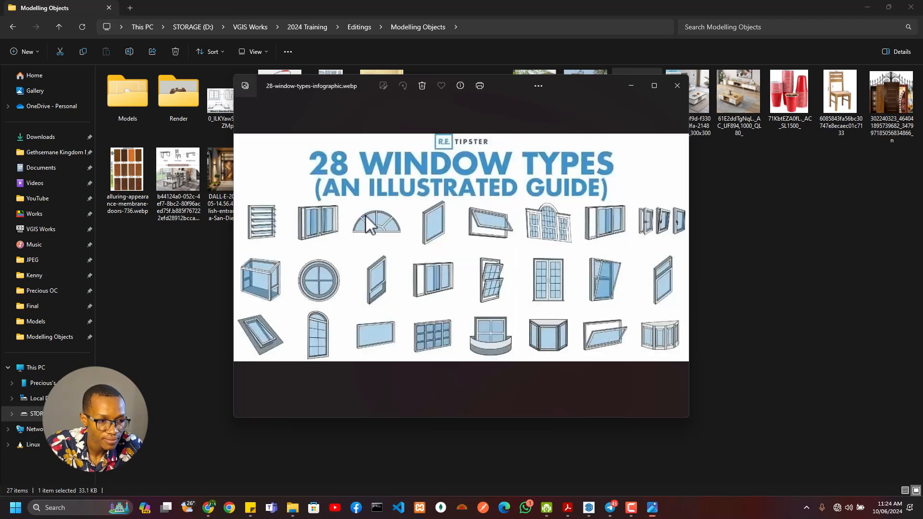
scroll(390, 276, up, 3)
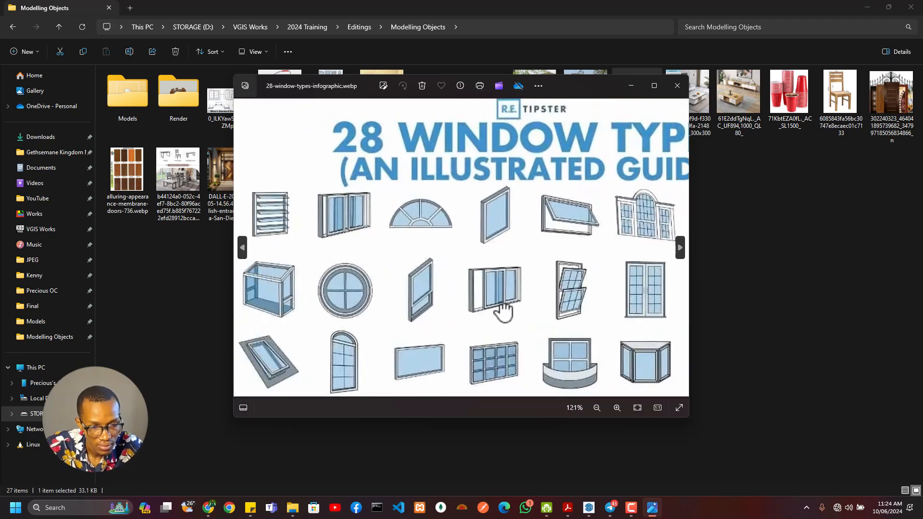
scroll(617, 226, down, 1)
scroll(617, 227, up, 1)
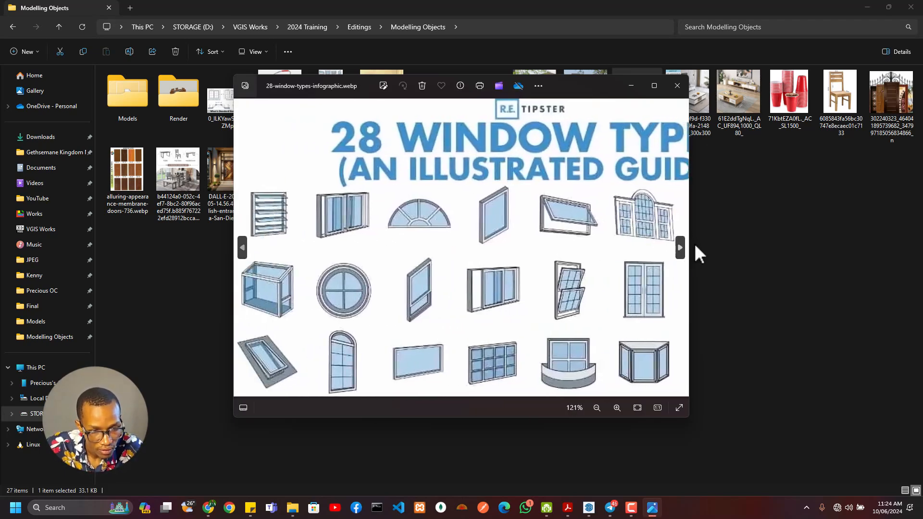
drag(665, 249, 308, 257)
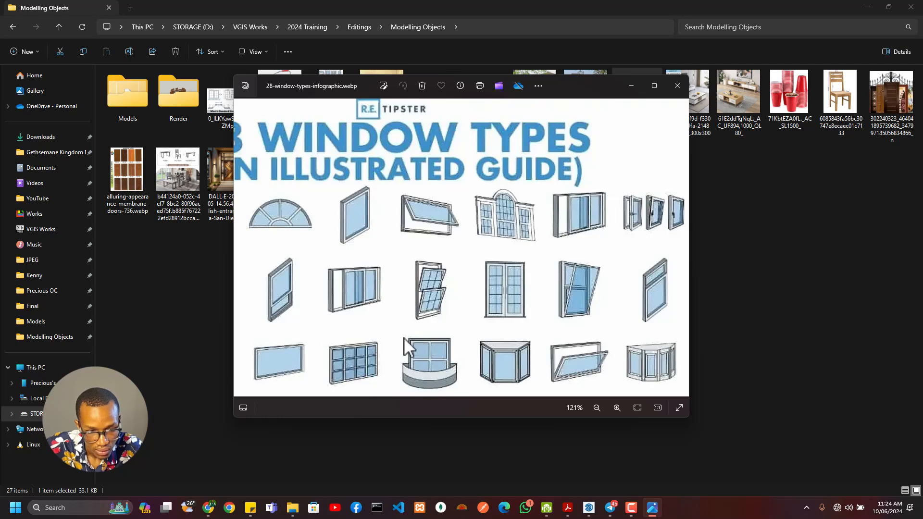
drag(333, 357, 620, 290)
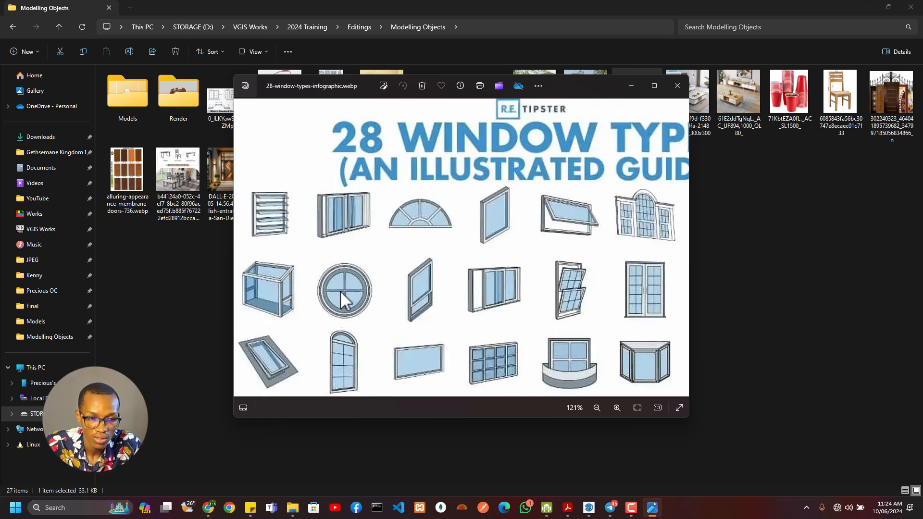
scroll(340, 271, down, 2)
scroll(321, 213, up, 2)
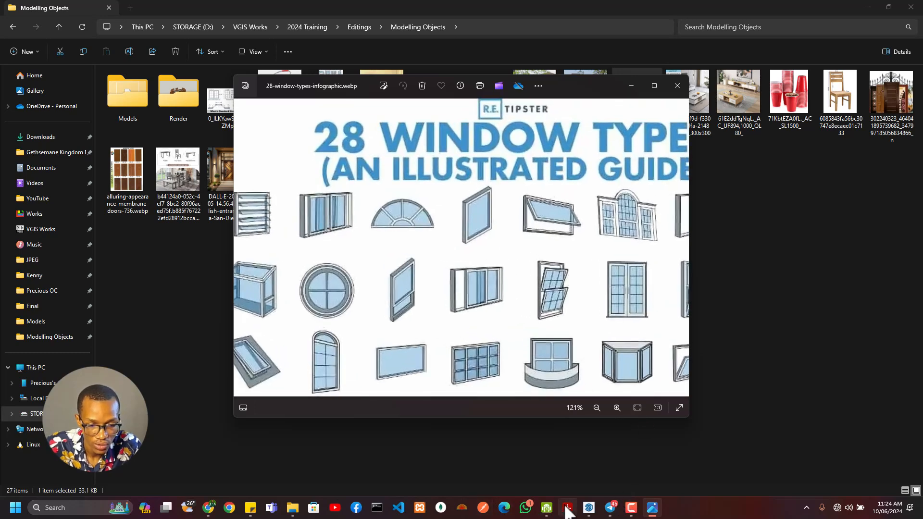
- Return to the Window Schedule in the A.03 Architectural Drawings PDF and examine the elevations of windows W-04 and W-02 up close
mouse_move(567, 512)
click(625, 462)
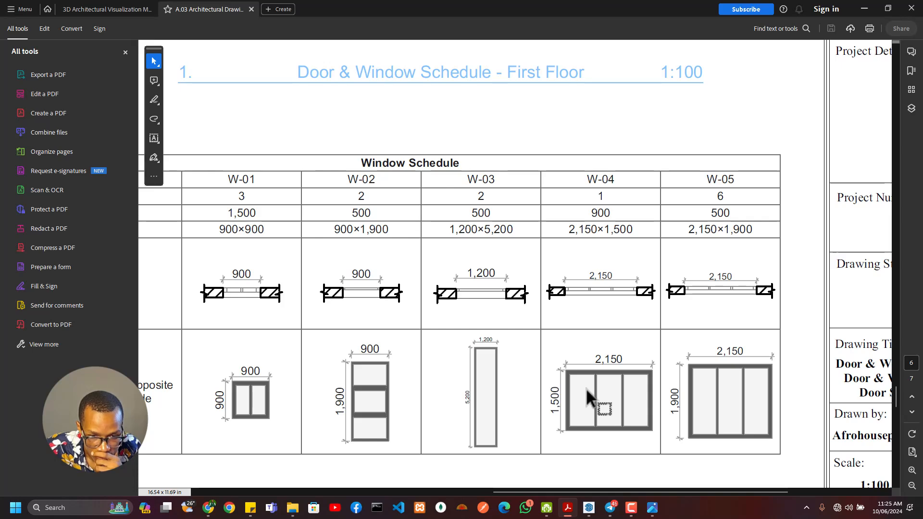
scroll(604, 399, up, 2)
scroll(603, 397, down, 3)
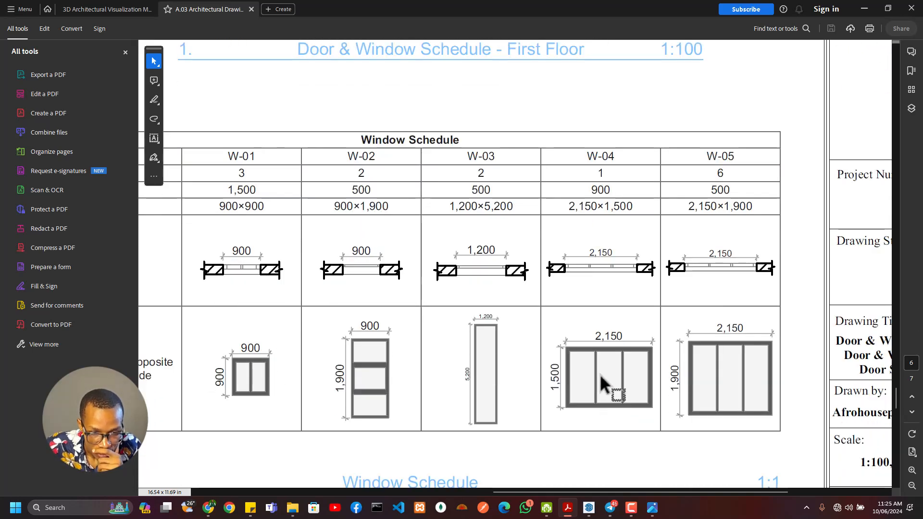
click(599, 384)
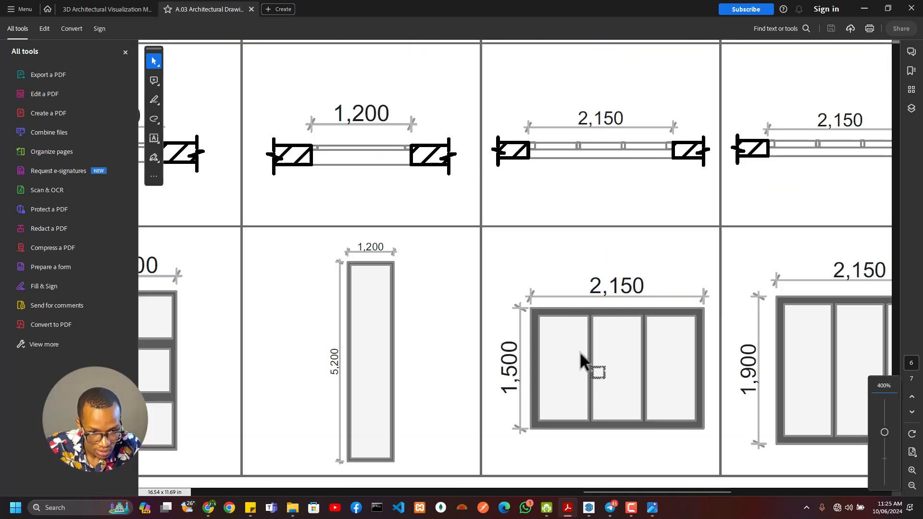
ctrl+scroll(574, 334, down, 2)
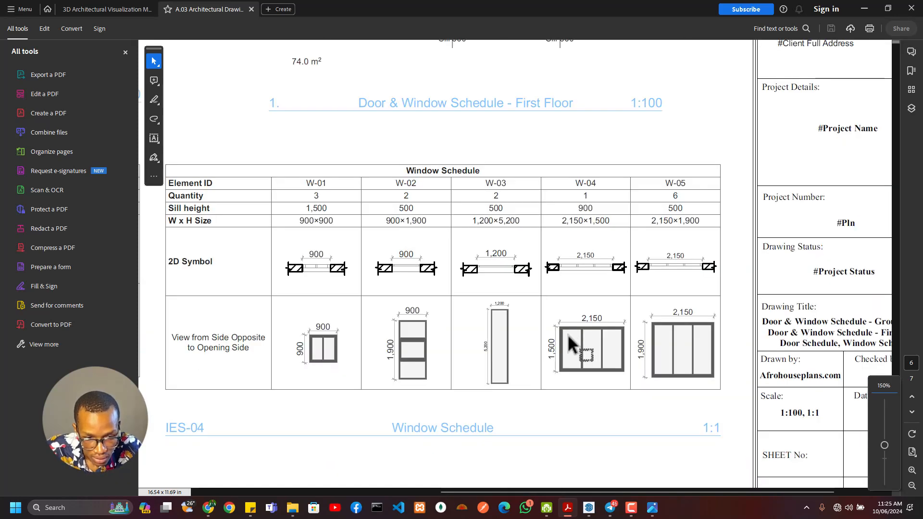
ctrl+scroll(569, 341, up, 2)
ctrl+scroll(192, 345, down, 2)
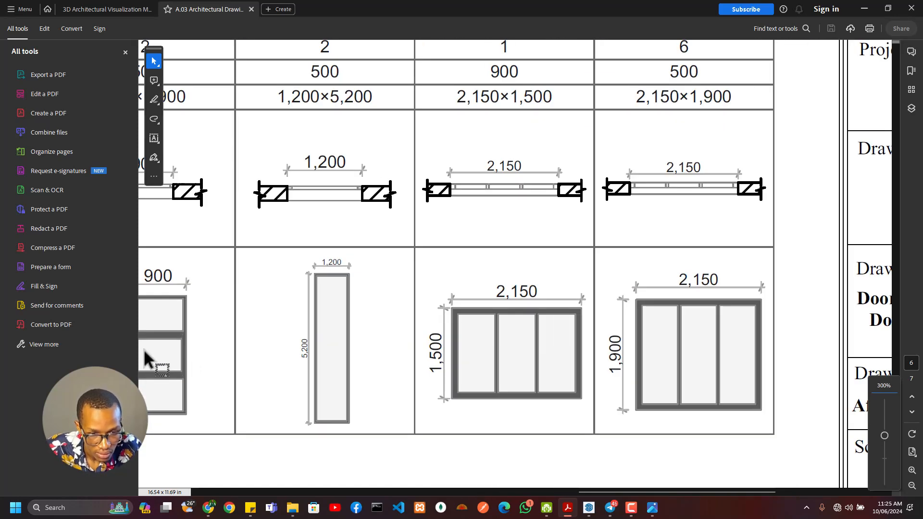
ctrl+scroll(163, 365, up, 2)
mouse_move(163, 366)
middle_down()
mouse_move(175, 371)
mouse_move(113, 364)
mouse_move(32, 377)
mouse_move(88, 360)
middle_up()
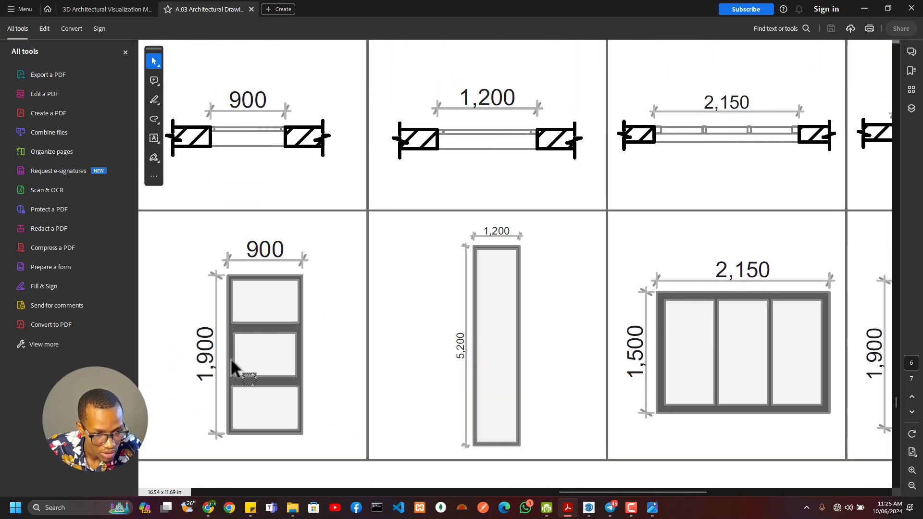
mouse_move(233, 364)
middle_down()
mouse_move(209, 368)
mouse_move(210, 389)
middle_up()
ctrl+scroll(413, 374, up, 3)
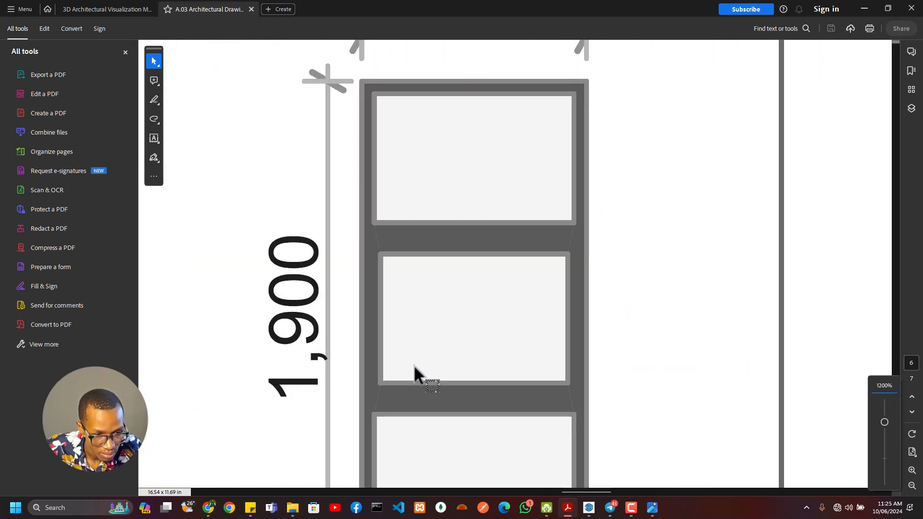
ctrl+scroll(414, 373, down, 2)
- Compare the elevation of window W-02 in the PDF with the window types shown in the infographic image
key(alt+Tab)
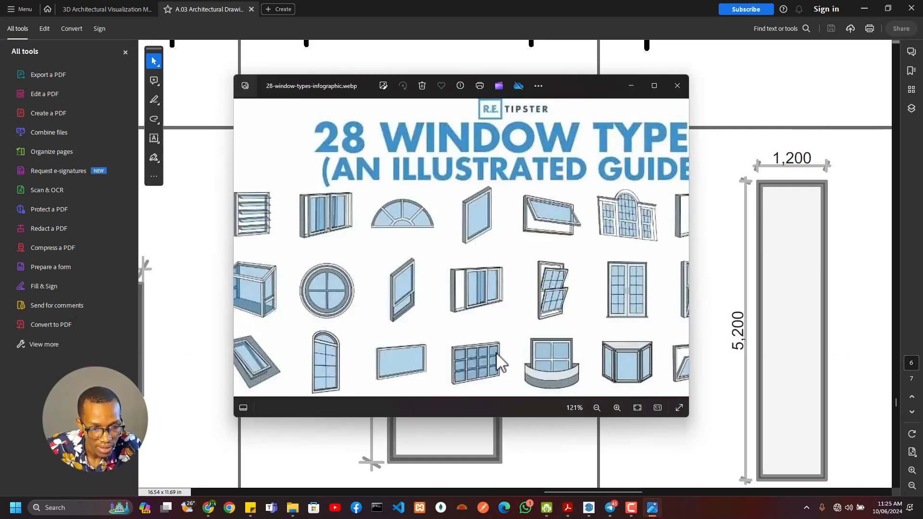
drag(493, 357, 440, 328)
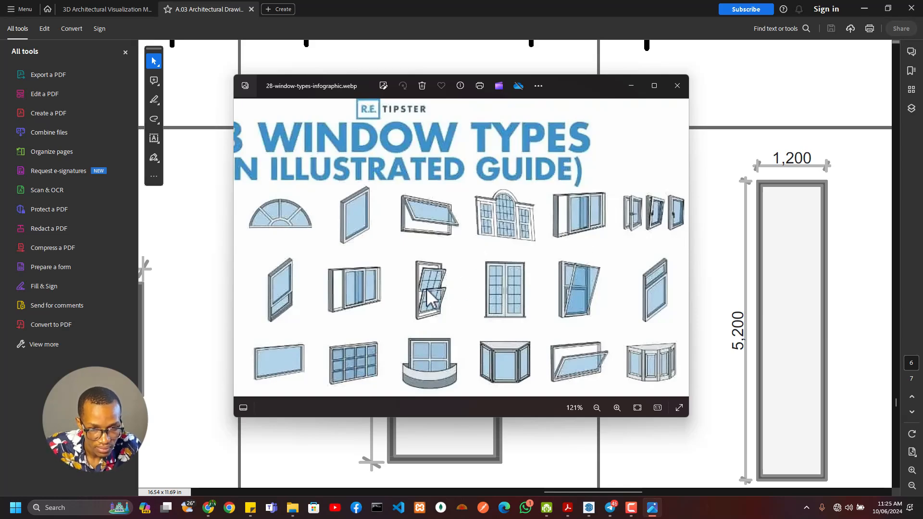
key(alt+Tab)
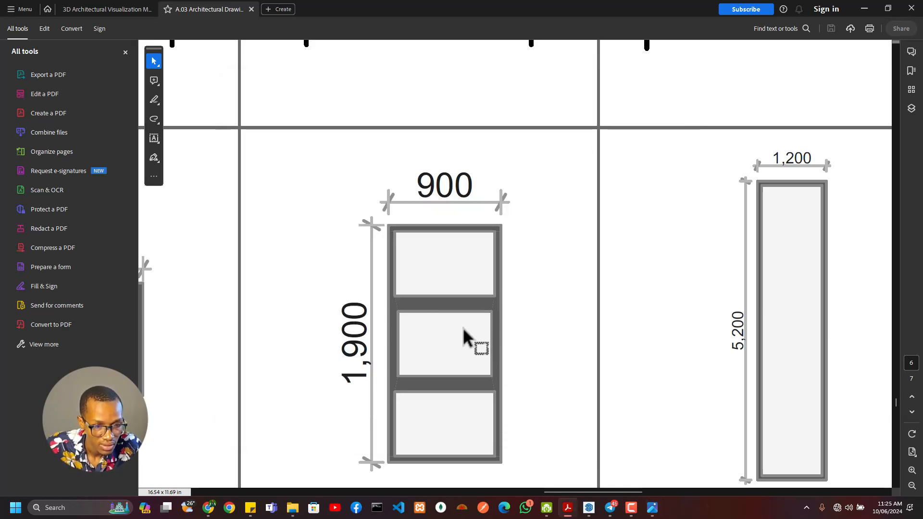
key(alt+Tab)
key(alt+Tab)
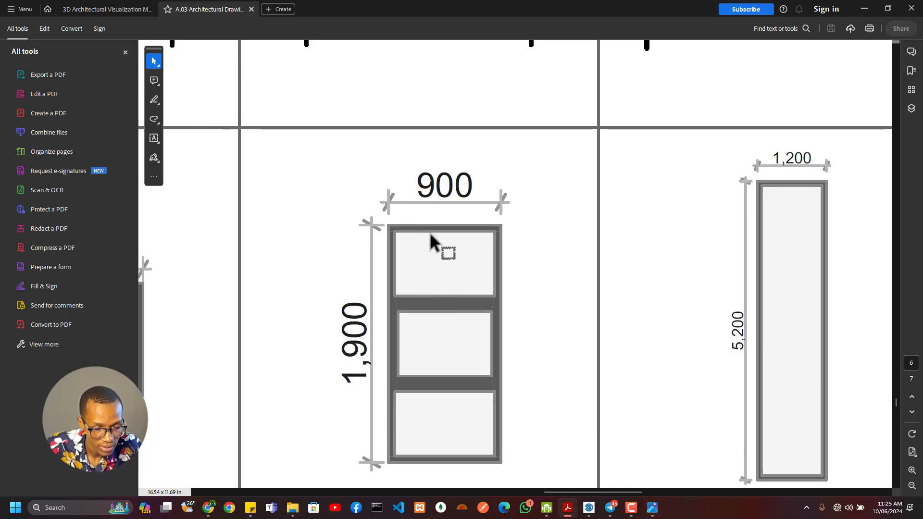
- Examine the 2D symbols and opposite-side views of windows W-01 to W-05 in the Window Schedule
ctrl+scroll(429, 235, down, 3)
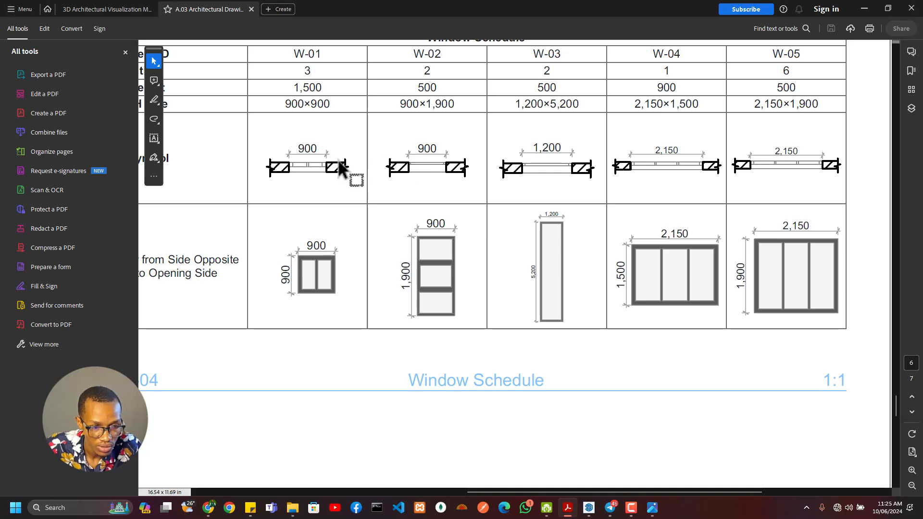
ctrl+scroll(408, 168, up, 2)
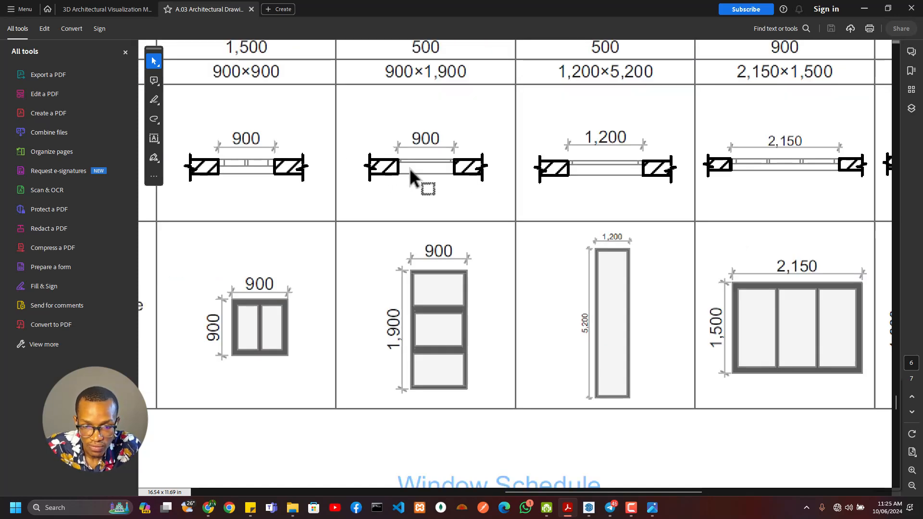
ctrl+scroll(411, 166, down, 2)
scroll(411, 158, up, 2)
scroll(411, 152, down, 3)
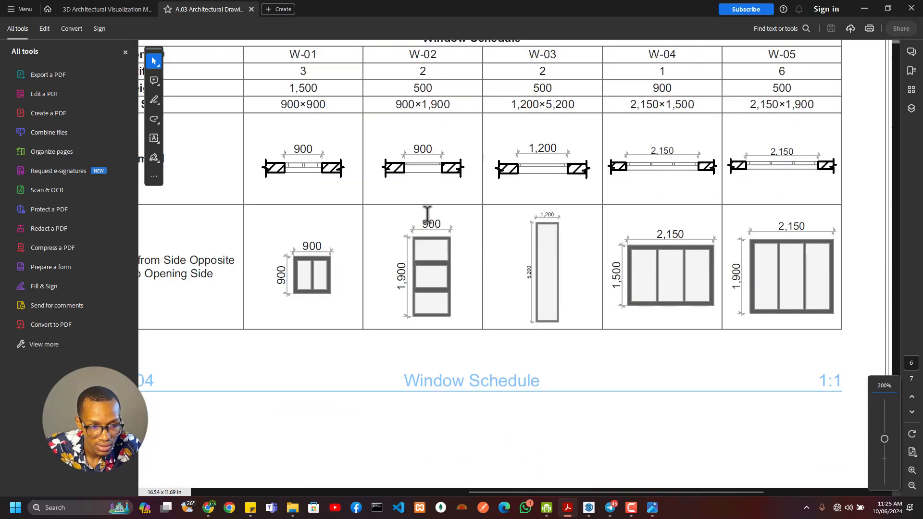
ctrl+scroll(349, 288, up, 2)
ctrl+scroll(349, 288, down, 3)
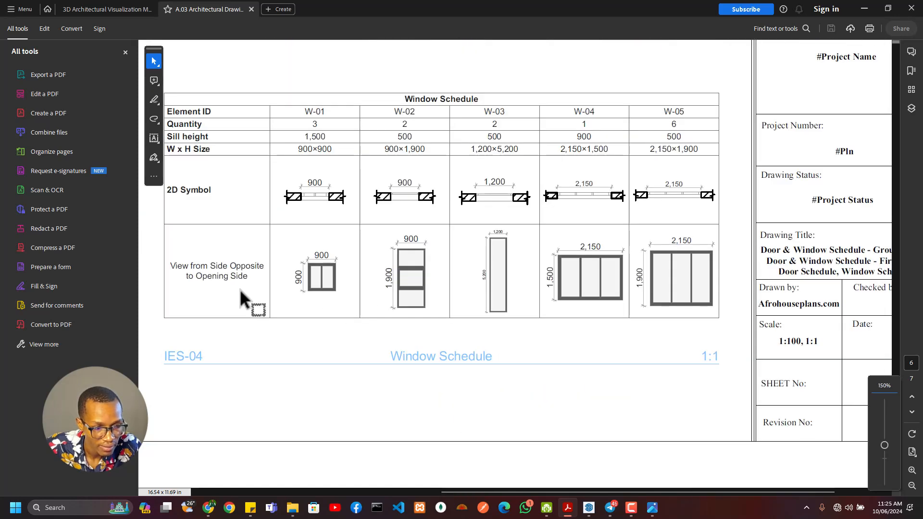
ctrl+scroll(179, 266, up, 1)
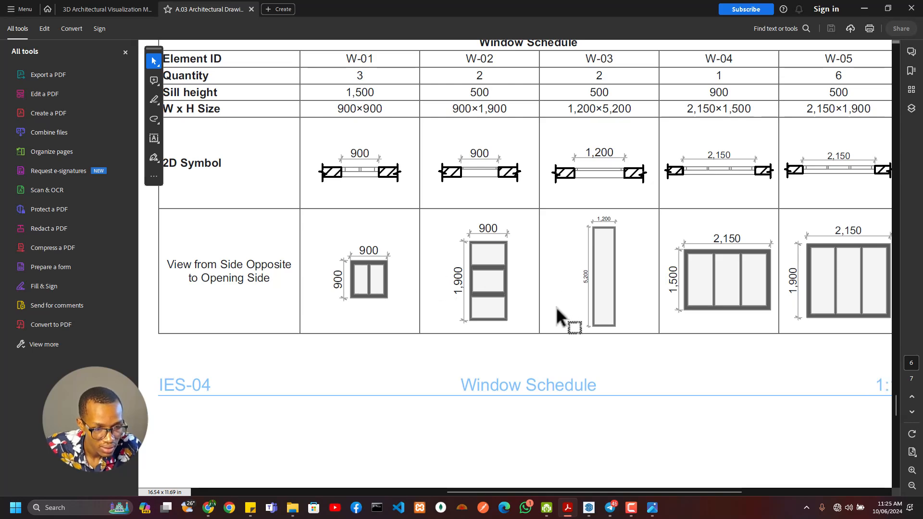
- View the door and window schedules together with the floor plans, and inspect the columns for windows W-01 to W-03 up close
ctrl+scroll(556, 306, down, 3)
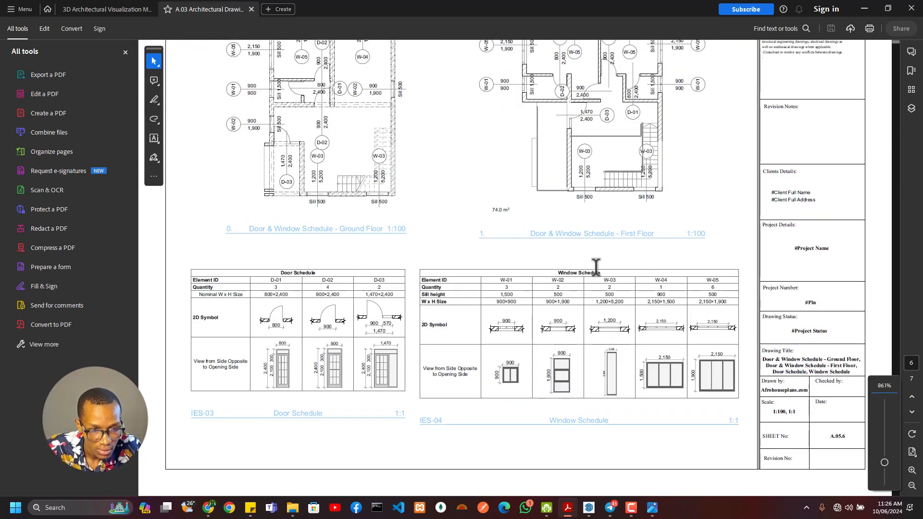
scroll(555, 332, up, 1)
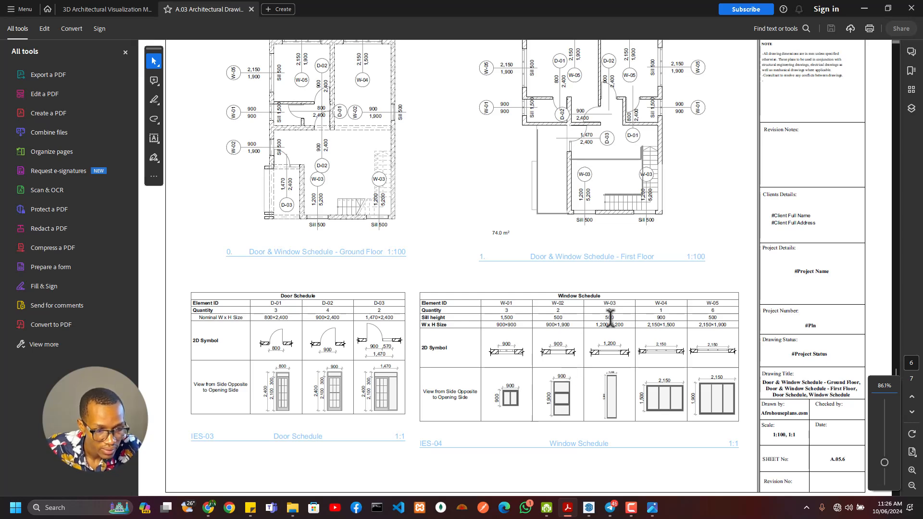
ctrl+scroll(583, 354, up, 2)
ctrl+scroll(584, 357, up, 3)
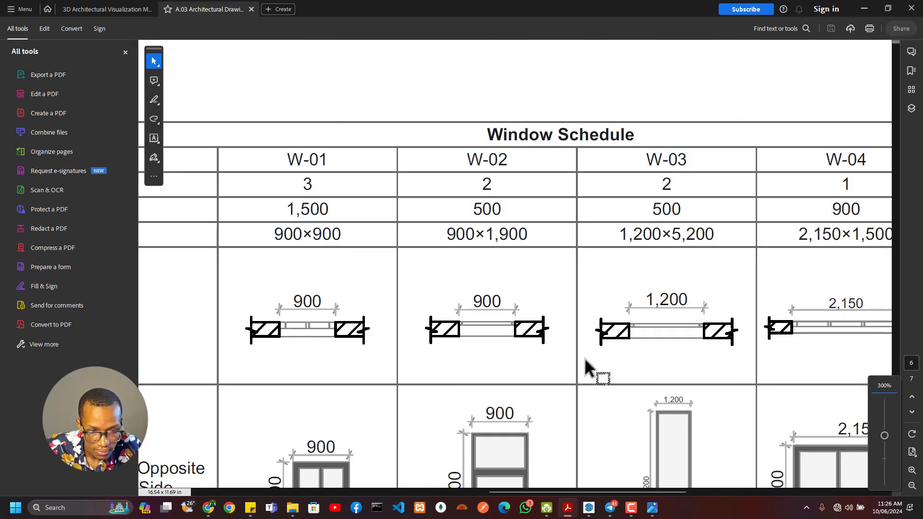
scroll(585, 356, down, 3)
scroll(553, 377, down, 2)
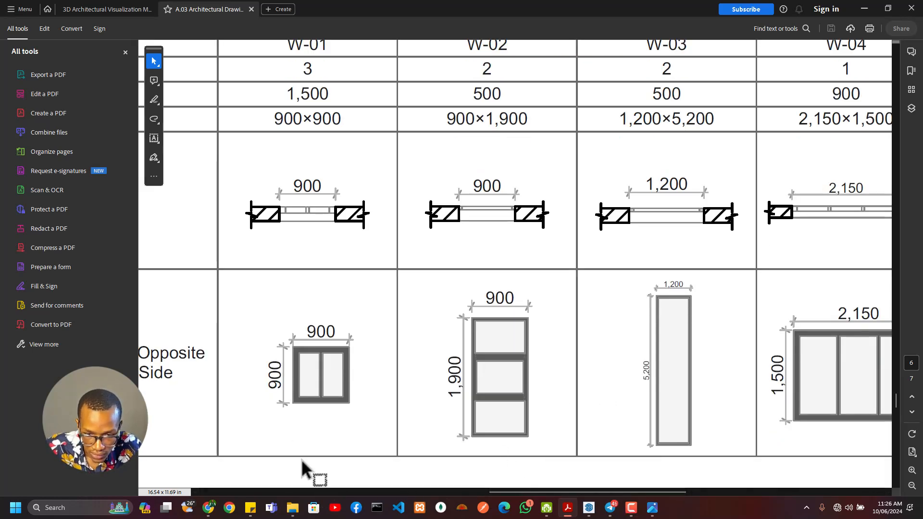
- Open the house render Free-House-Plan-PDF-DWG-13033-Image-4 from the Architectural & Structural Drawings folder in the 2024 Training resources
key(alt+Tab)
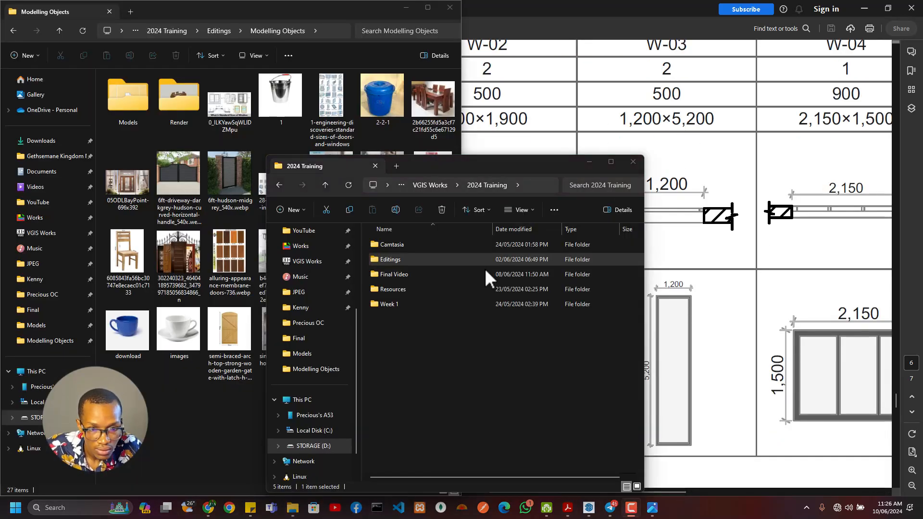
click(411, 287)
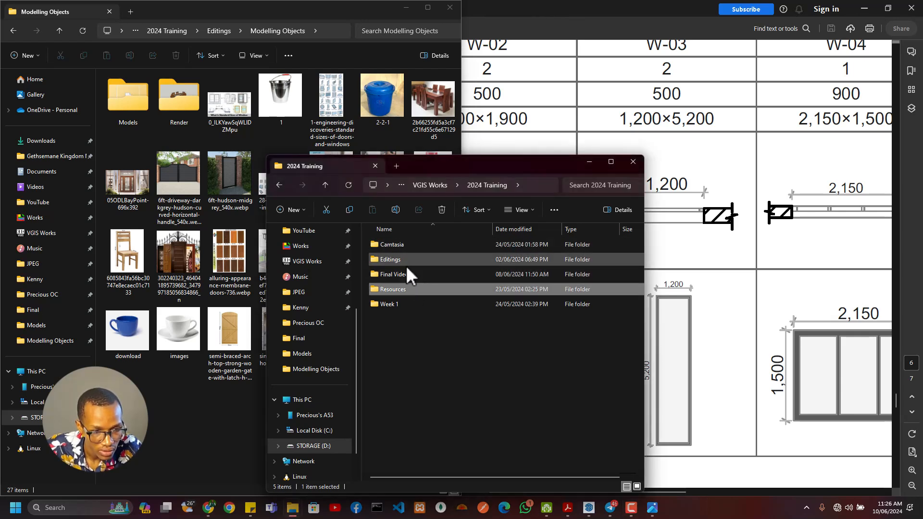
double_click(408, 269)
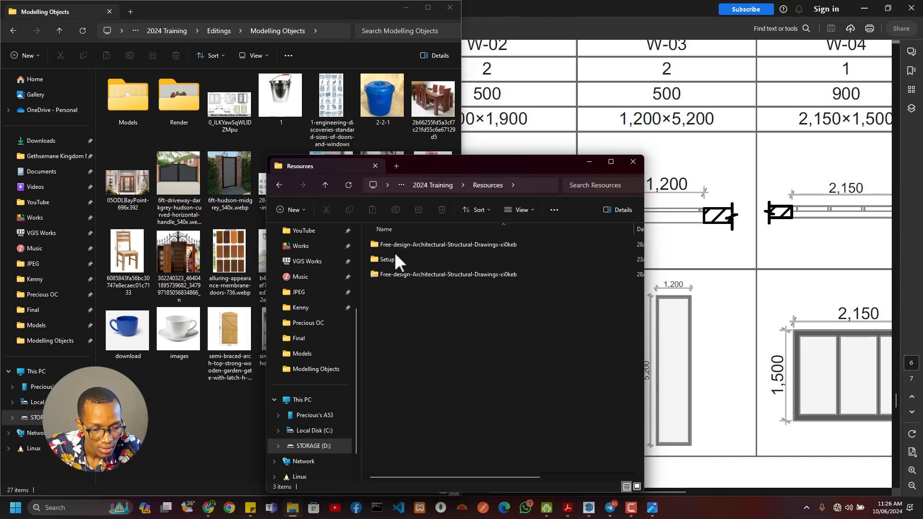
click(397, 247)
double_click(398, 249)
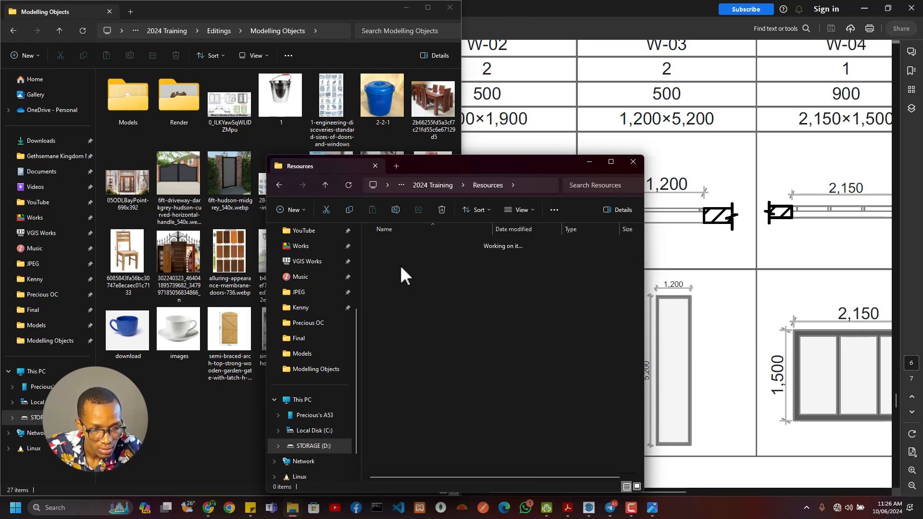
double_click(420, 245)
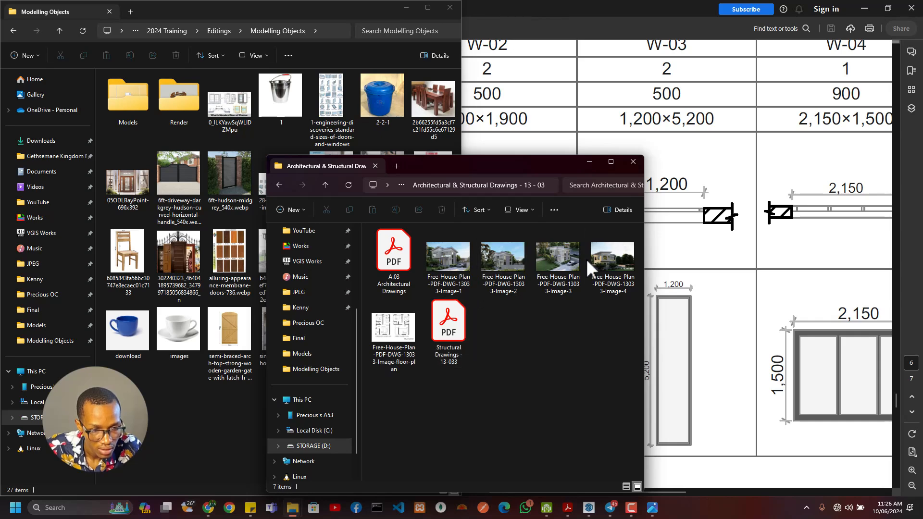
double_click(625, 260)
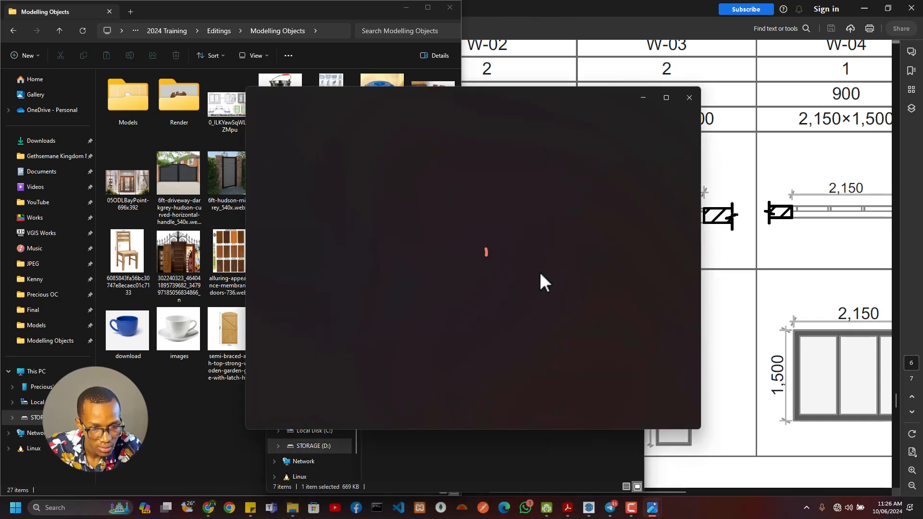
- Examine the upper-floor windows on the grey and cream walls of the house render up close
scroll(362, 327, up, 10)
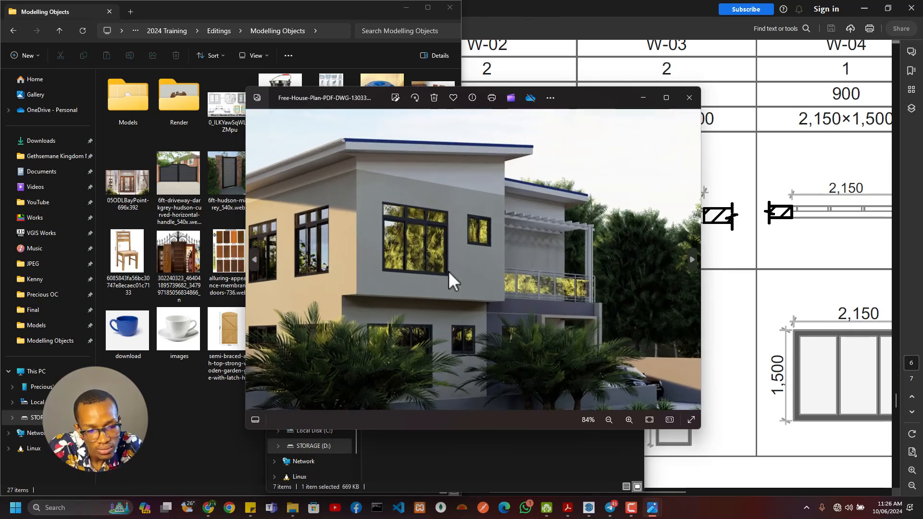
scroll(511, 198, up, 1)
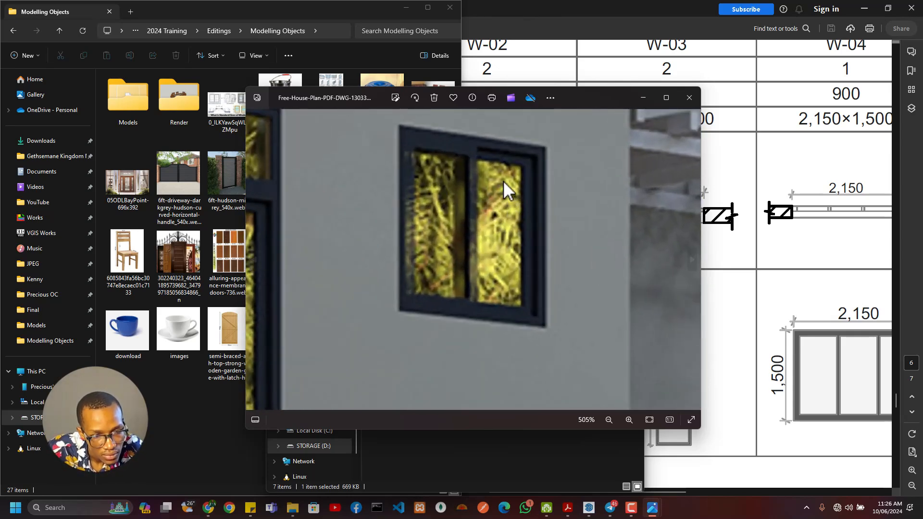
scroll(443, 205, down, 6)
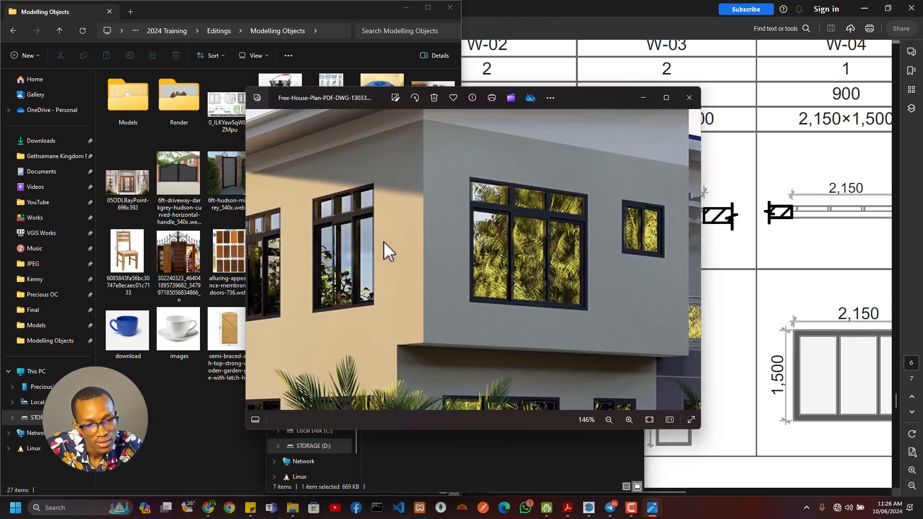
scroll(313, 219, up, 5)
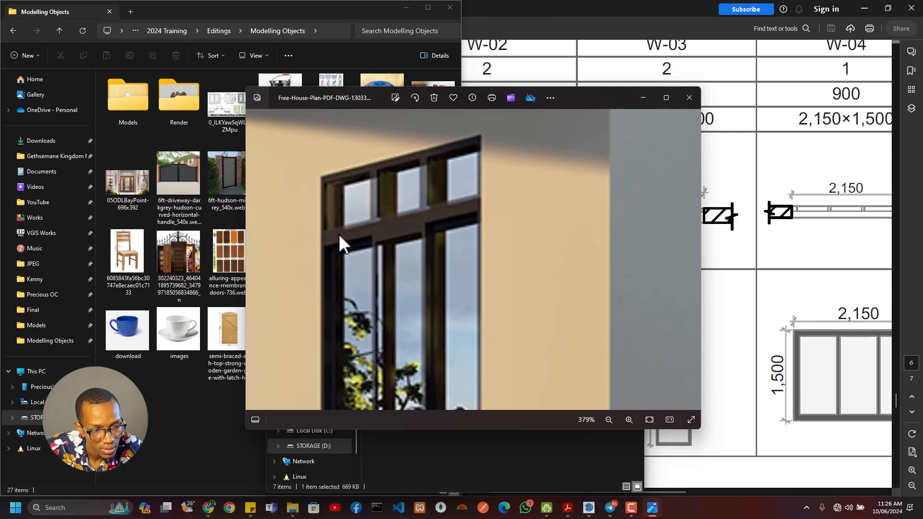
scroll(429, 277, down, 3)
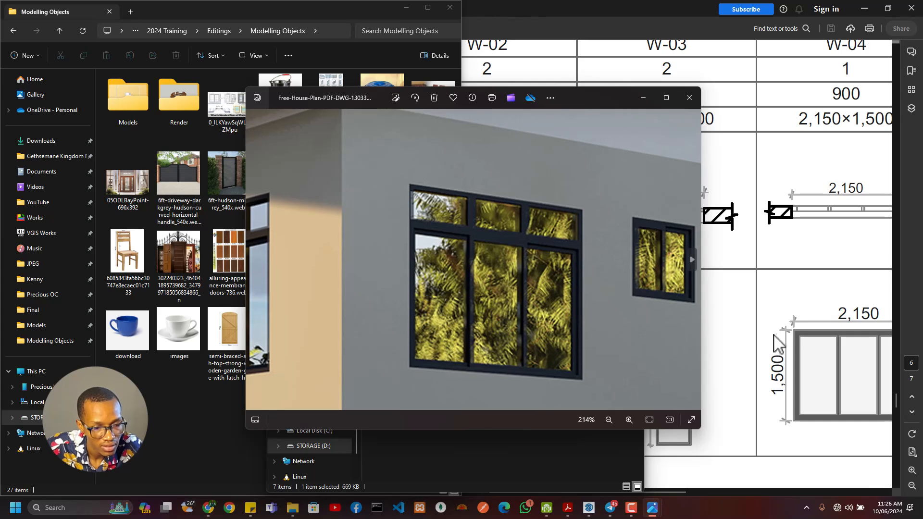
scroll(370, 261, down, 4)
drag(363, 289, 417, 304)
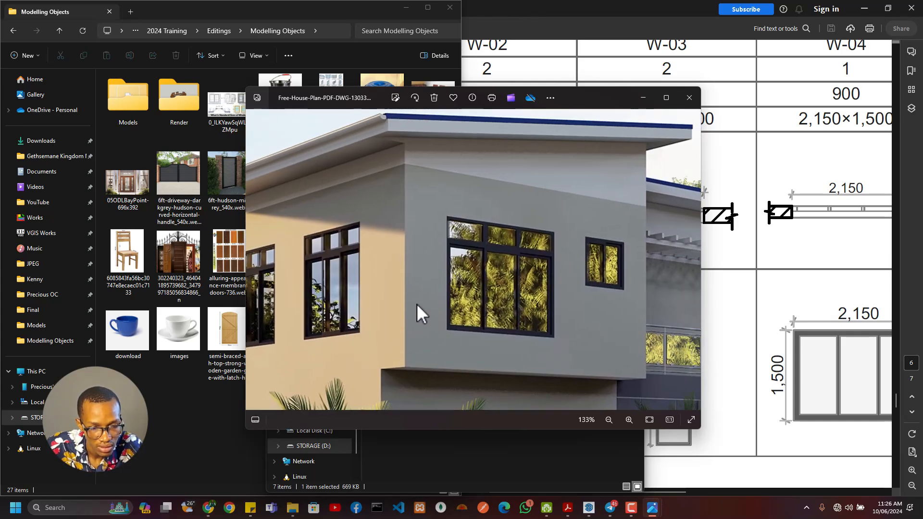
scroll(406, 278, down, 5)
- View the aerial render of the house and examine the ground-floor two-pane and three-pane windows beside the entrance up close
key(Right)
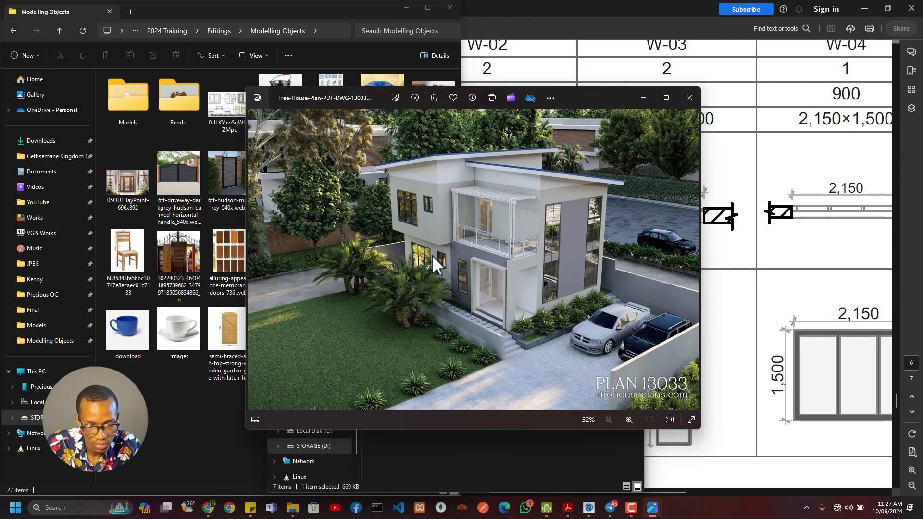
scroll(432, 254, up, 8)
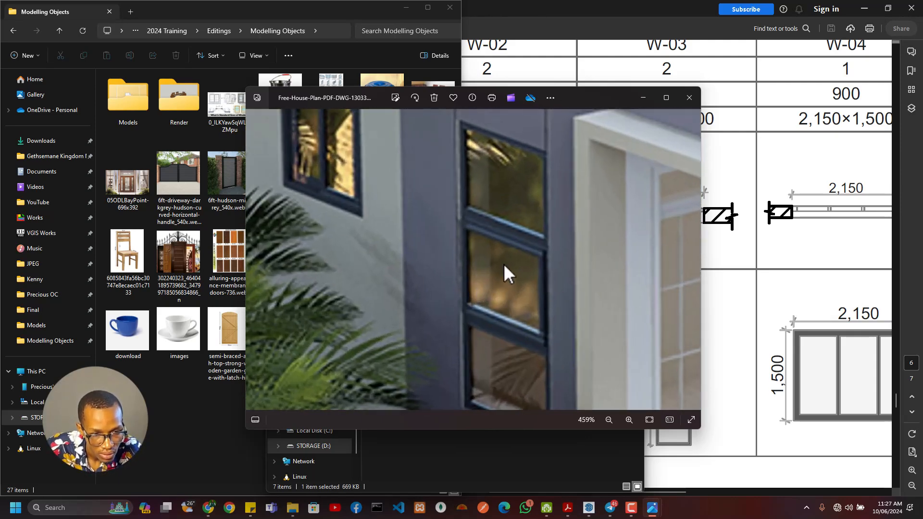
scroll(499, 353, up, 4)
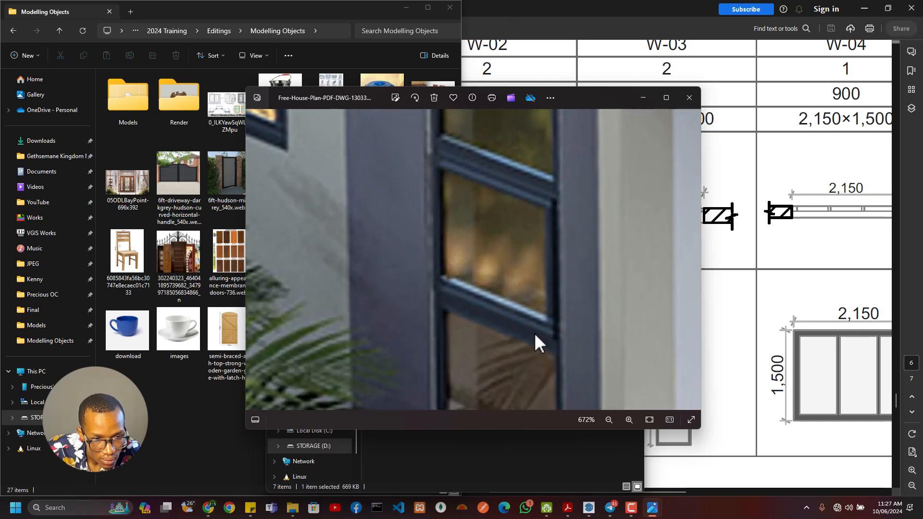
scroll(538, 329, down, 3)
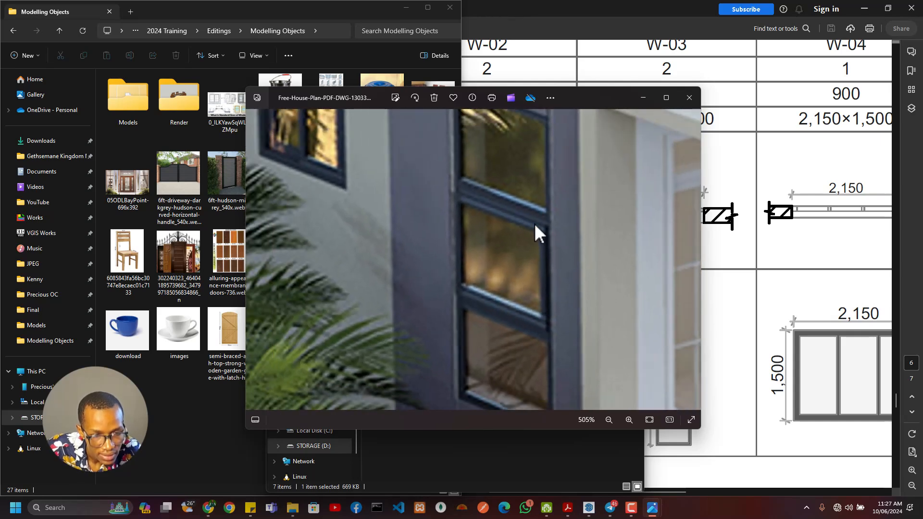
scroll(504, 347, down, 3)
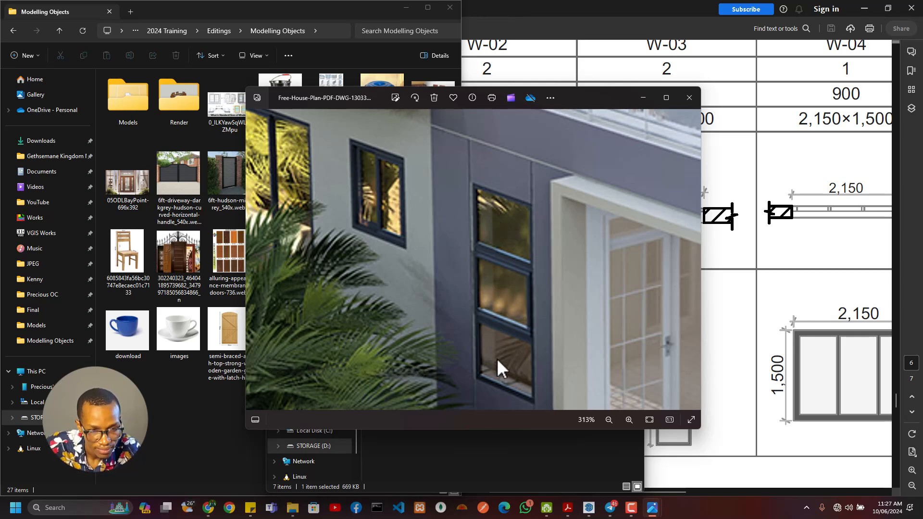
scroll(520, 299, down, 4)
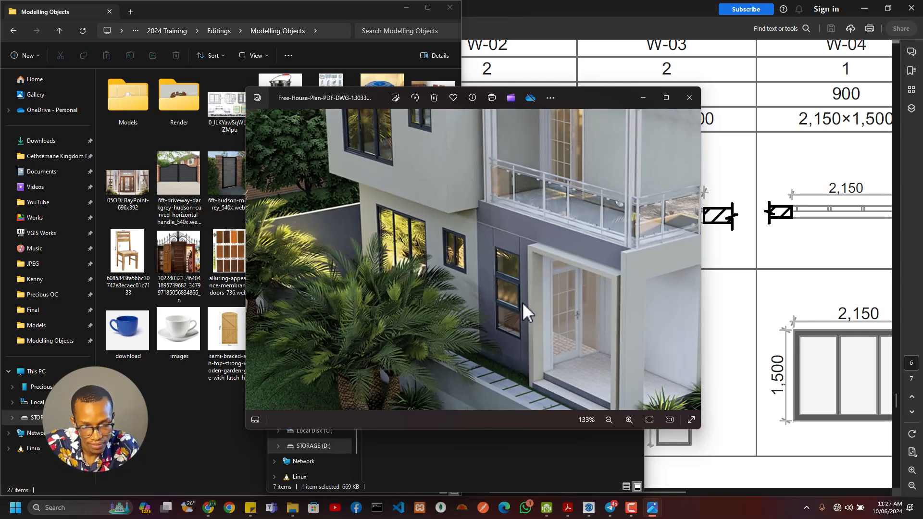
scroll(446, 245, up, 3)
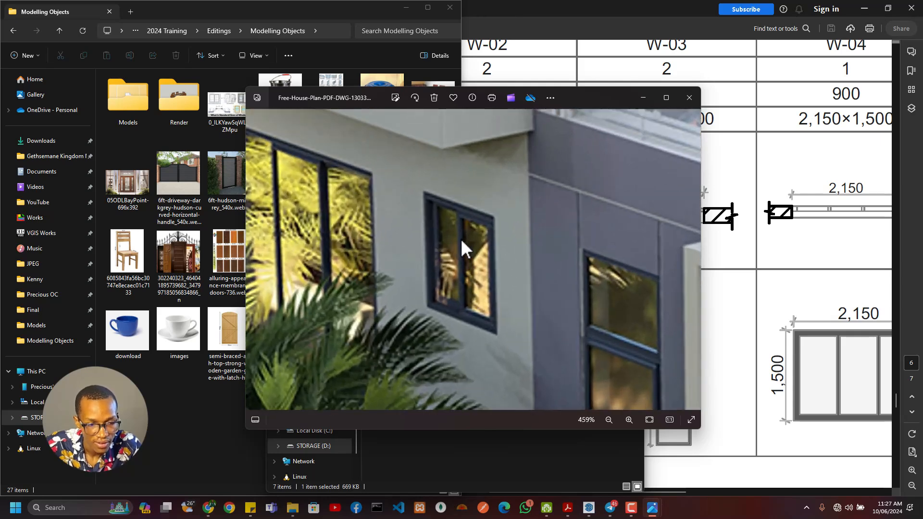
scroll(458, 212, up, 1)
scroll(478, 261, down, 2)
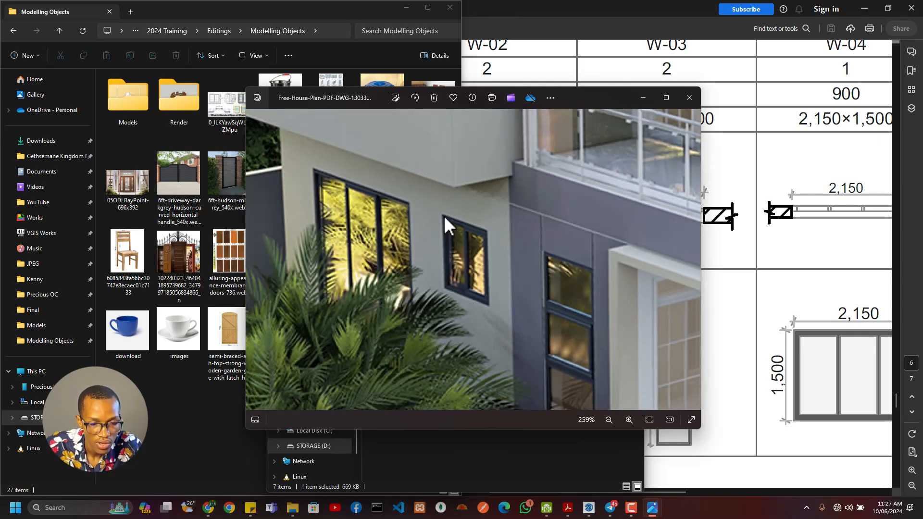
scroll(448, 204, down, 3)
- Switch to SketchUp and start a new model, saving the changes to the Door file
key(alt+Tab)
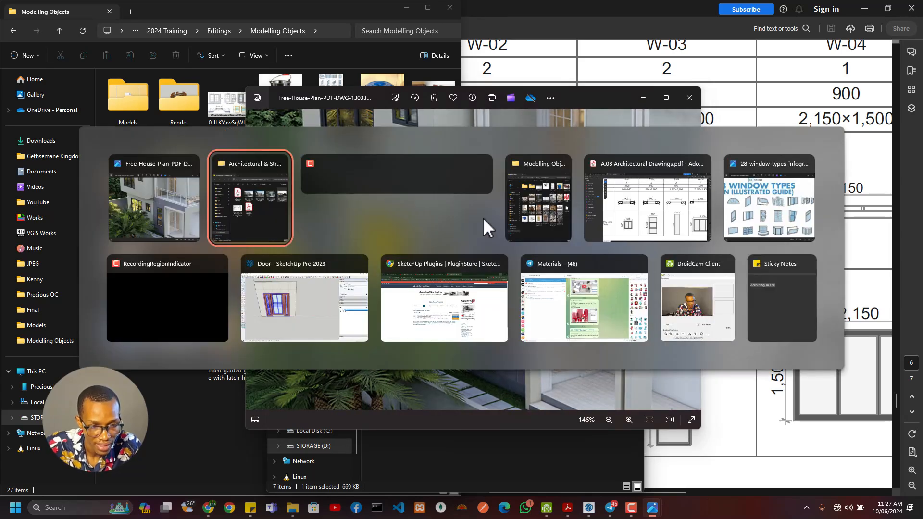
click(298, 307)
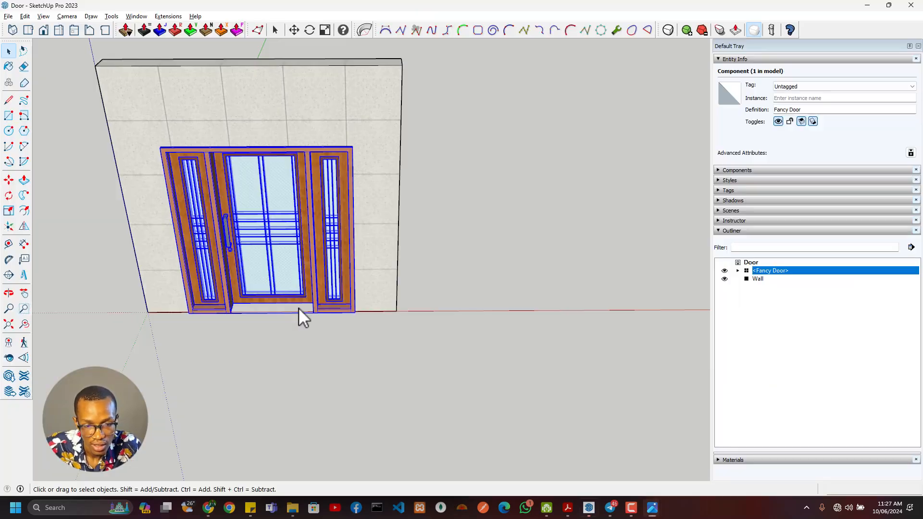
key(ctrl+n)
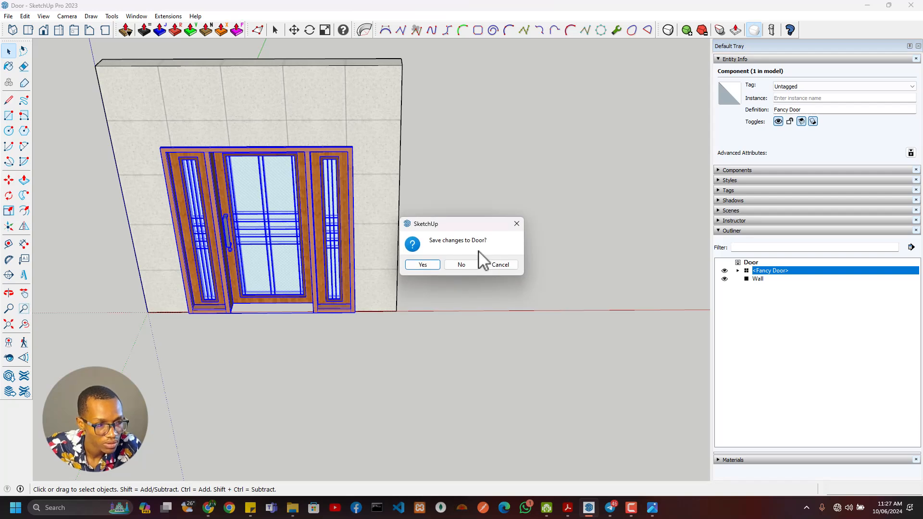
click(433, 264)
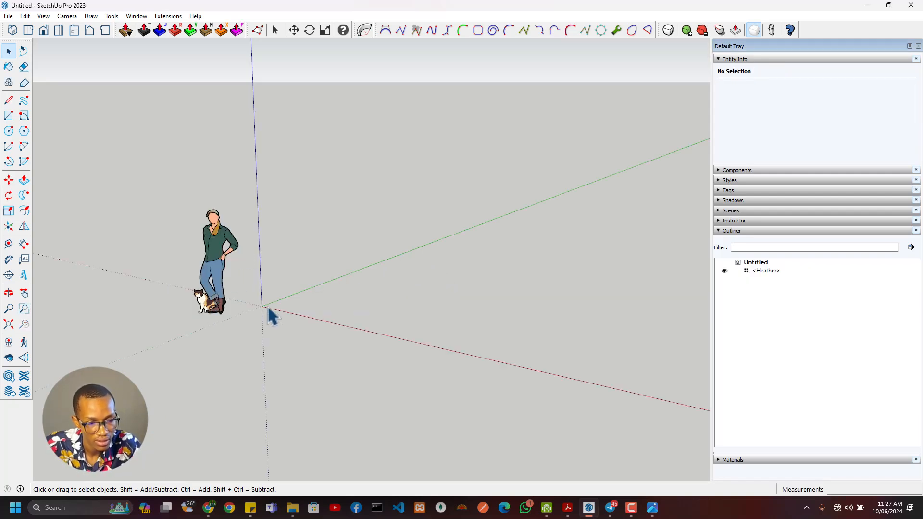
- Draw a ground rectangle from the origin, about 4909 mm along the red axis and about 1050 mm deep
key(r)
click(261, 306)
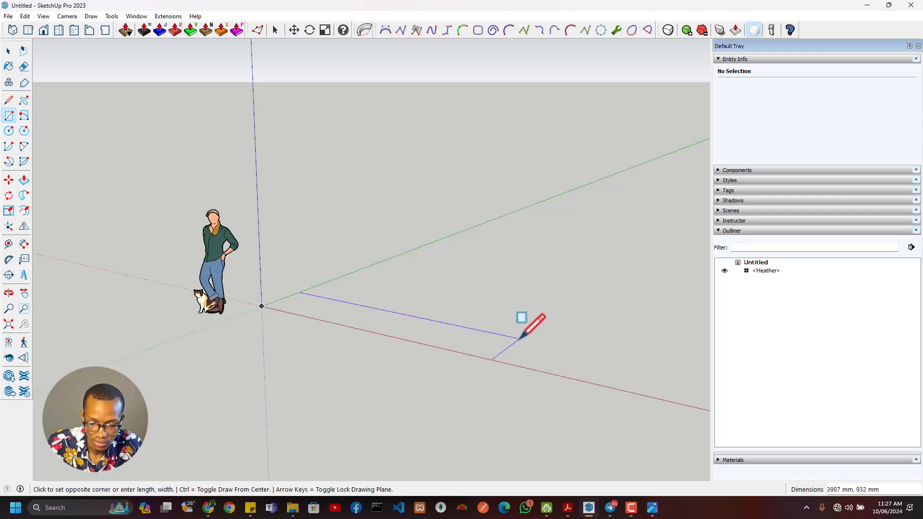
click(588, 349)
- Place a guide line 3 m from the rectangle's short edge at the origin, parallel to the green axis
key(t)
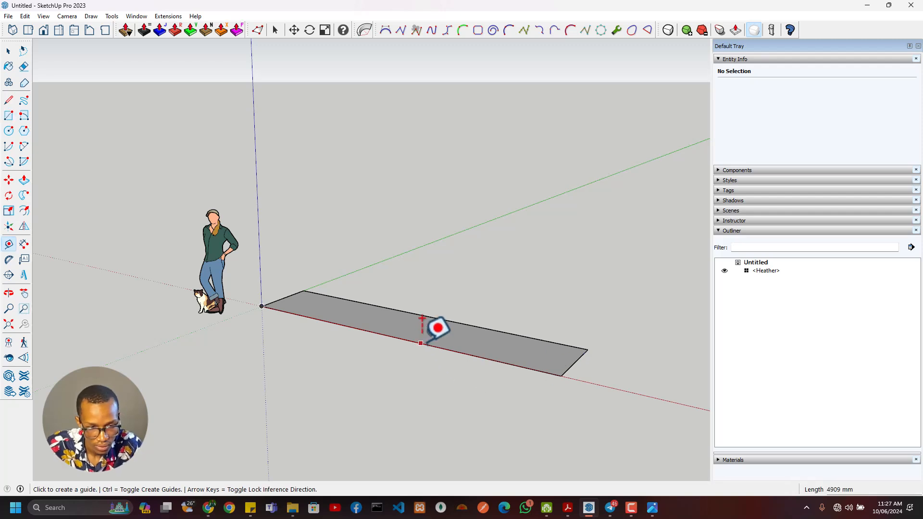
click(284, 297)
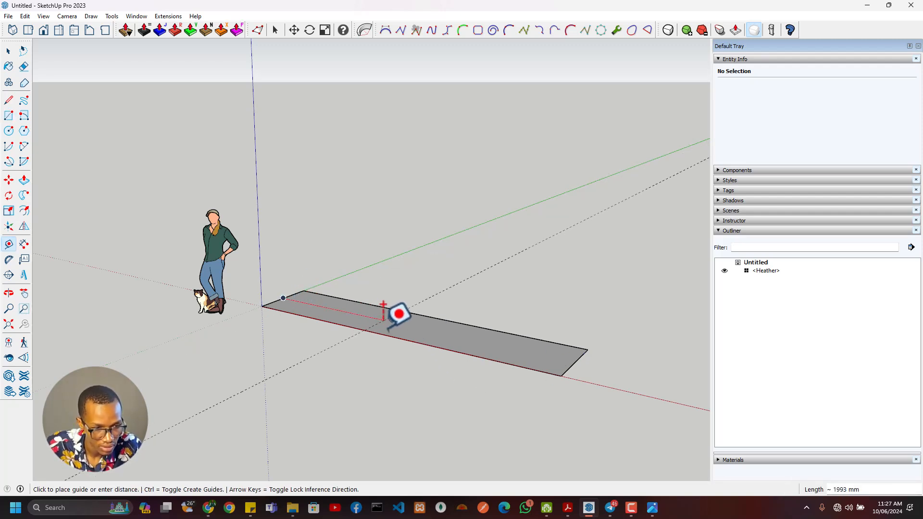
text(3m)
key(Return)
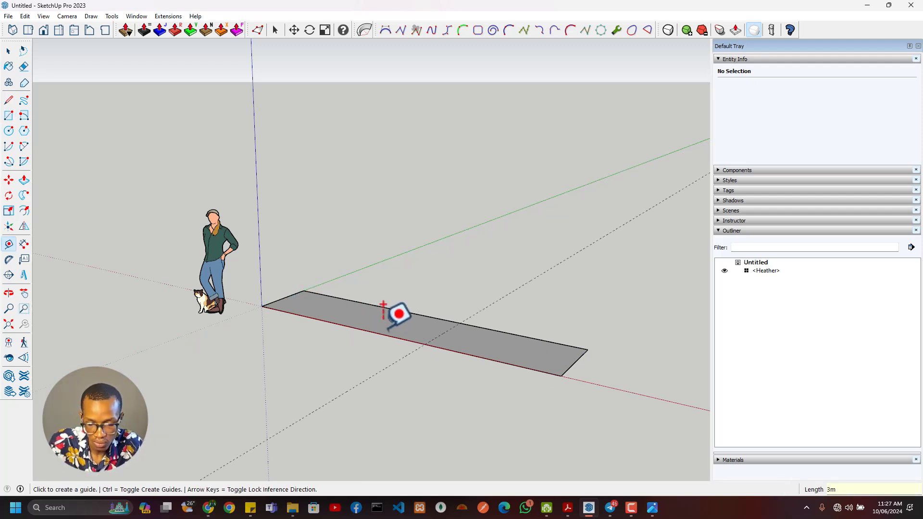
- Place a guide line 225 mm inside the rectangle's long edge on the red axis, parallel to that edge
middle_drag(433, 329, 567, 398)
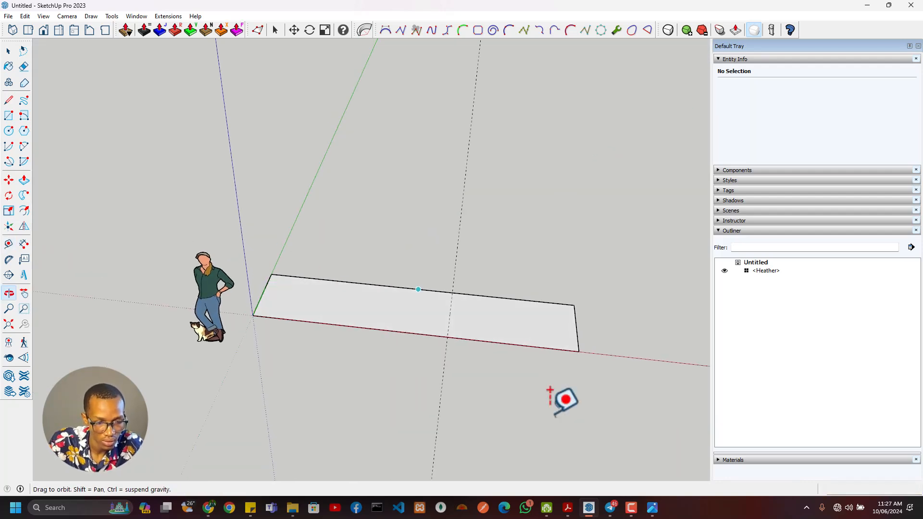
click(440, 292)
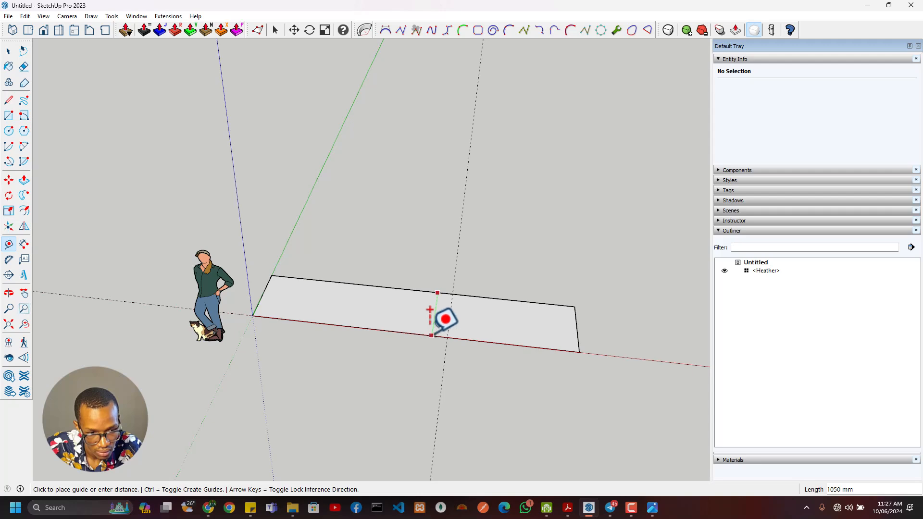
click(429, 335)
click(429, 335)
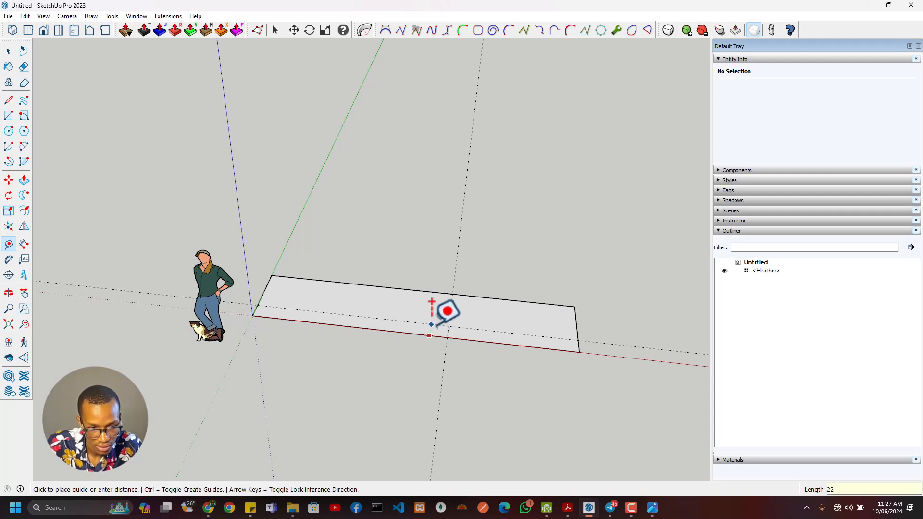
click(436, 326)
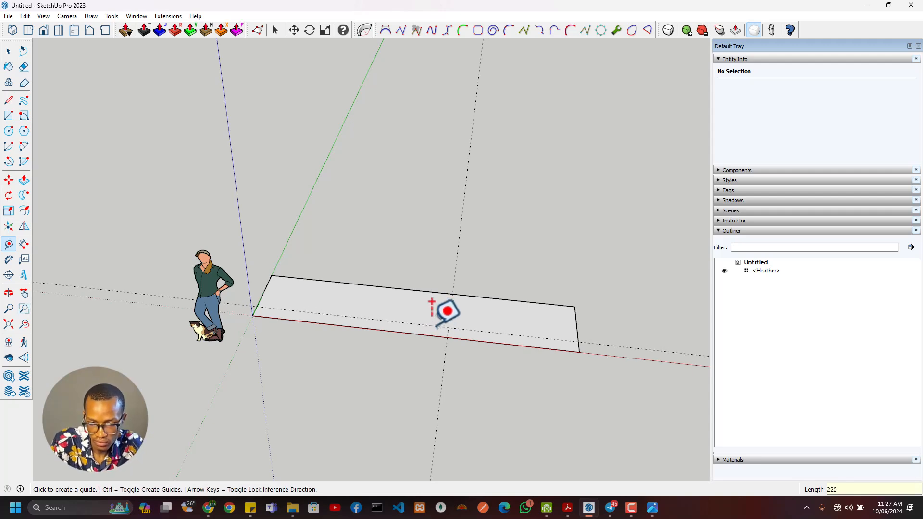
- Draw a 3000 mm by 225 mm rectangle from the guide intersection to the origin and erase the larger rectangle's surplus edges
key(r)
click(448, 328)
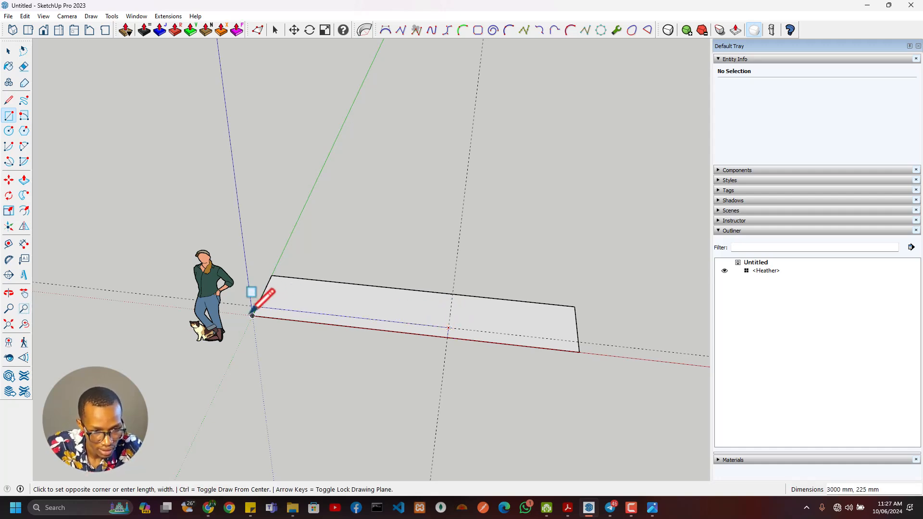
click(252, 316)
key(e)
mouse_move(530, 303)
mouse_down()
mouse_move(581, 314)
mouse_move(583, 345)
mouse_up()
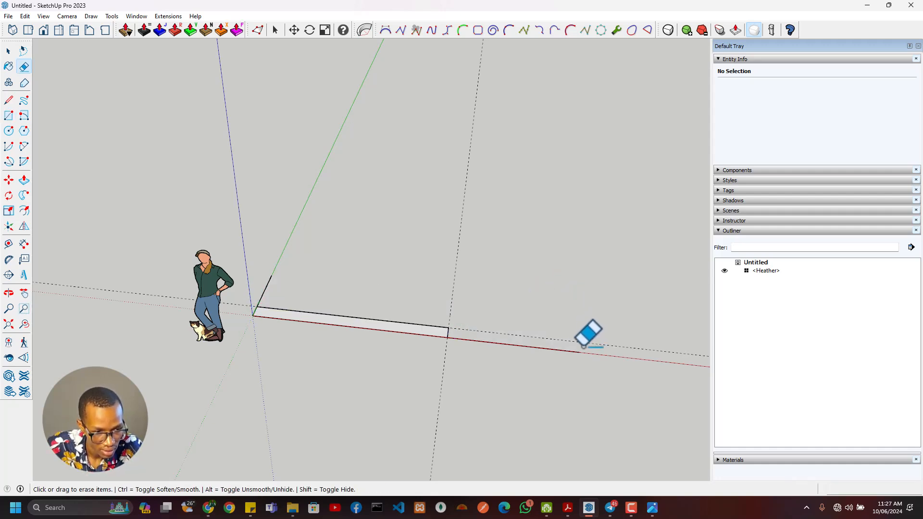
scroll(274, 317, up, 3)
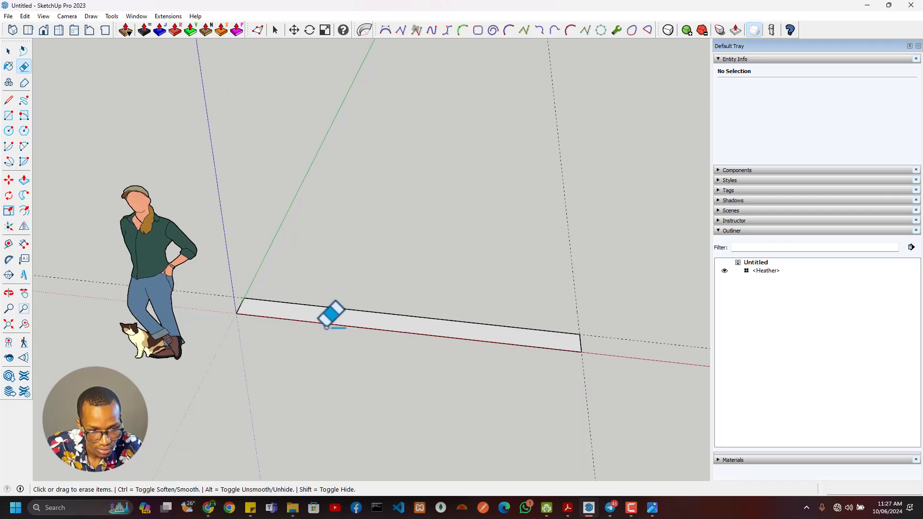
- Push/Pull the 3000 mm by 225 mm ground rectangle upward 3000 mm to form the wall
mouse_move(327, 325)
middle_down()
mouse_move(117, 315)
mouse_move(305, 266)
mouse_move(218, 316)
mouse_move(329, 364)
middle_up()
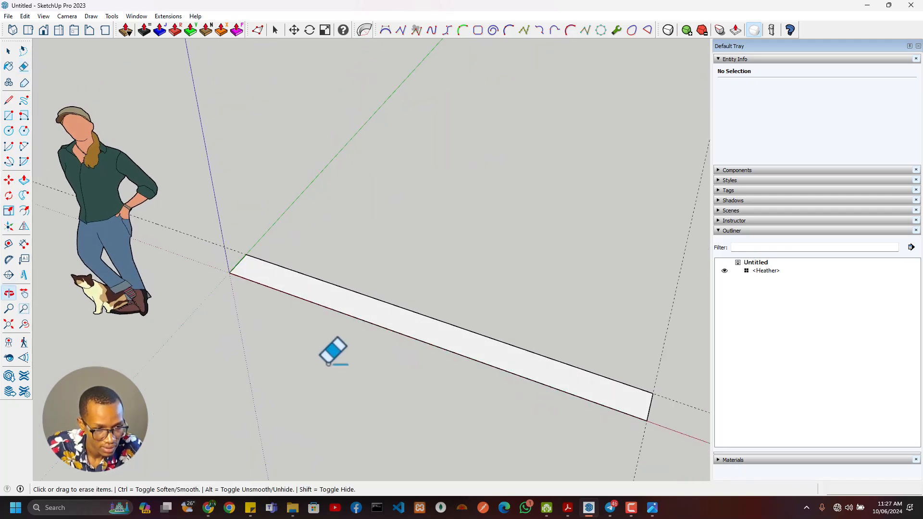
key(p)
click(466, 353)
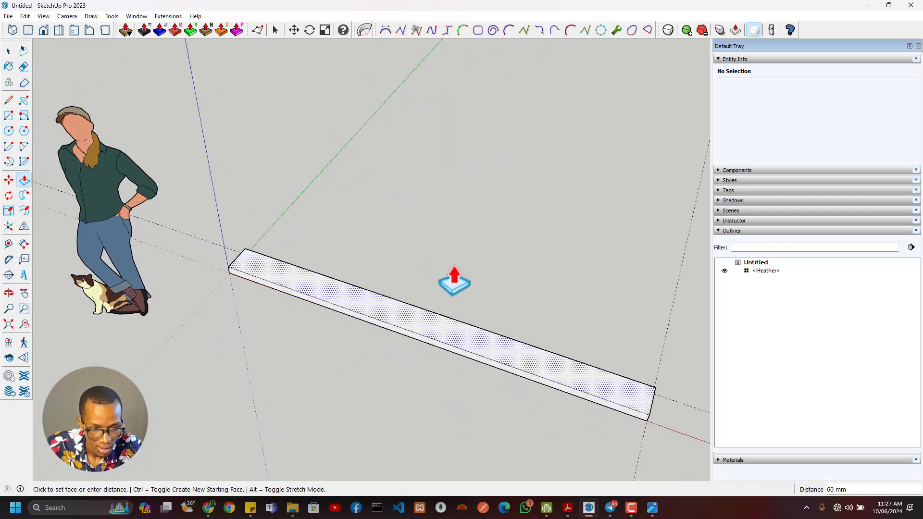
text(3)
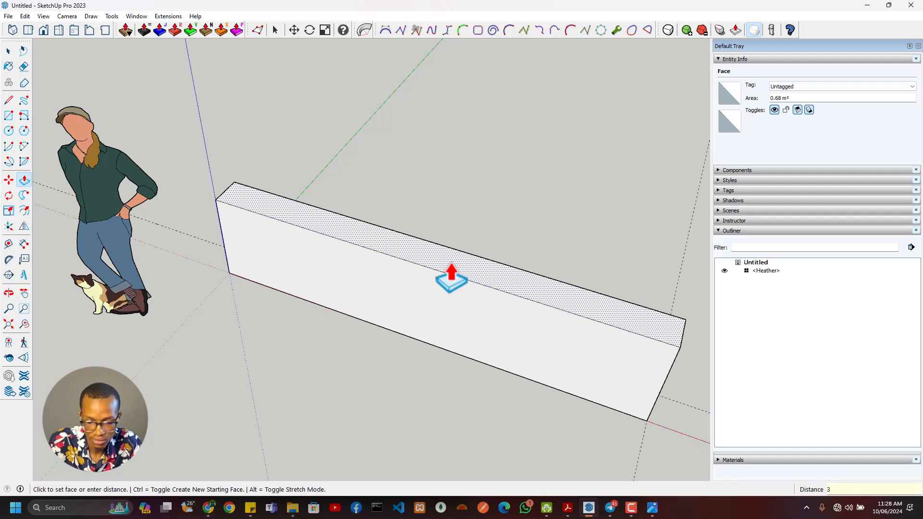
text(000)
key(Return)
scroll(448, 274, down, 5)
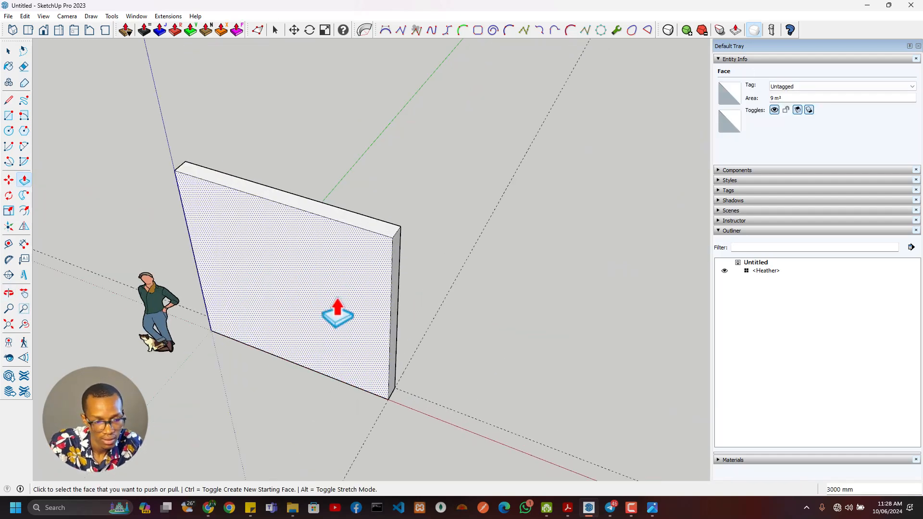
scroll(337, 315, up, 2)
- Select the whole wall and place a horizontal guide line 2100 mm above its bottom front edge
key(space)
triple_click(270, 208)
key(t)
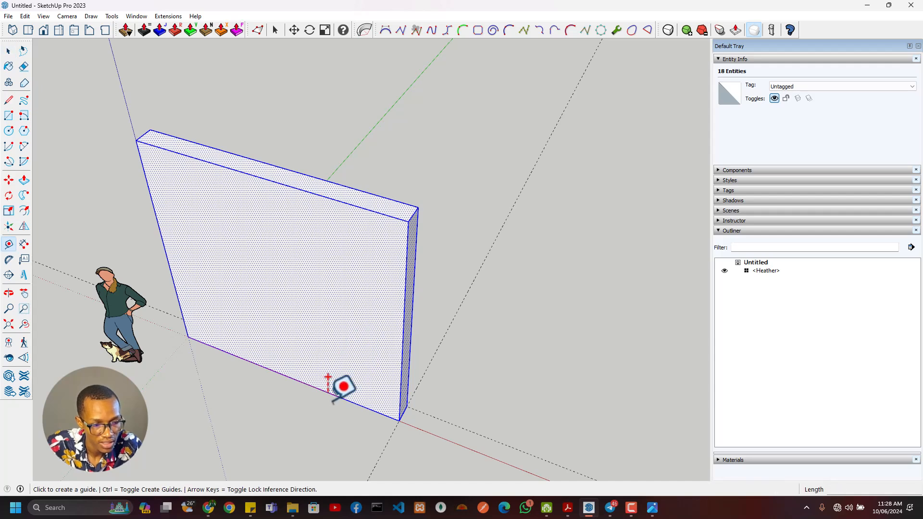
click(338, 397)
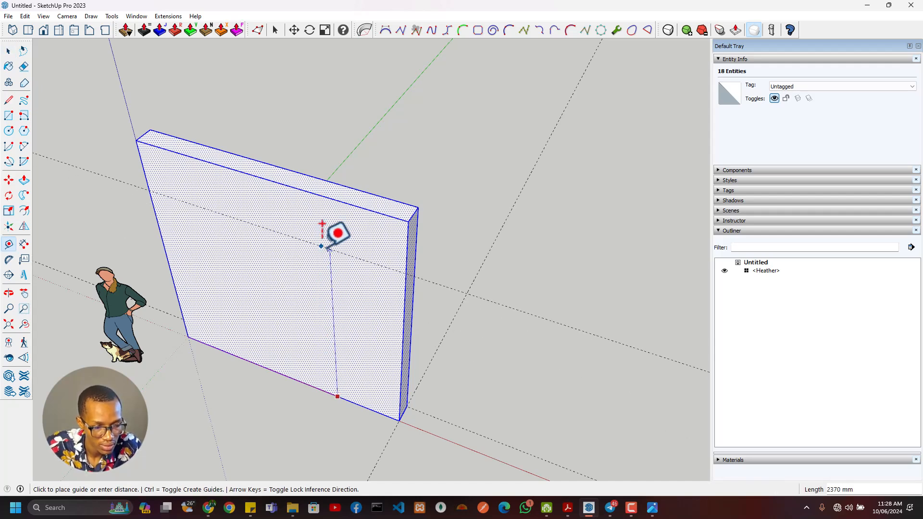
text(2100)
key(Return)
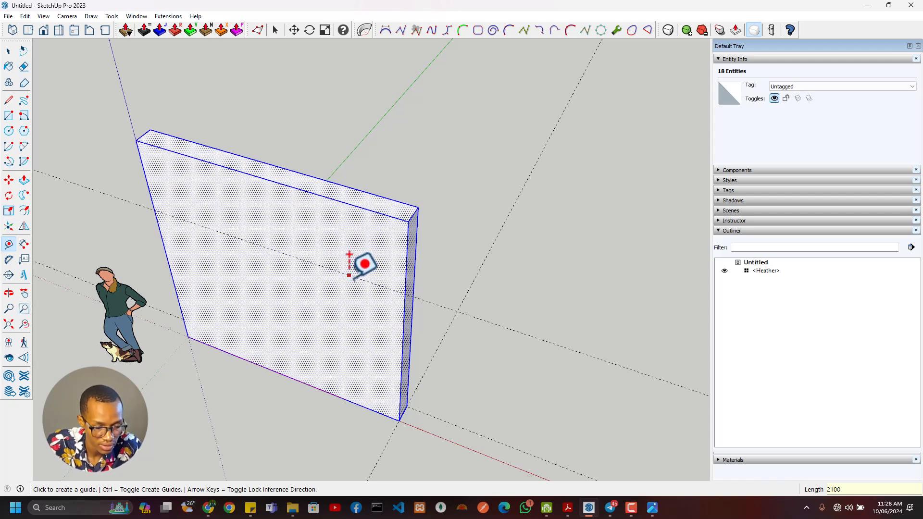
key(g)
- Check window W-01's size in the PDF window schedule, then place a horizontal guide 900 mm below the 2100 mm guide in SketchUp
key(alt+Tab)
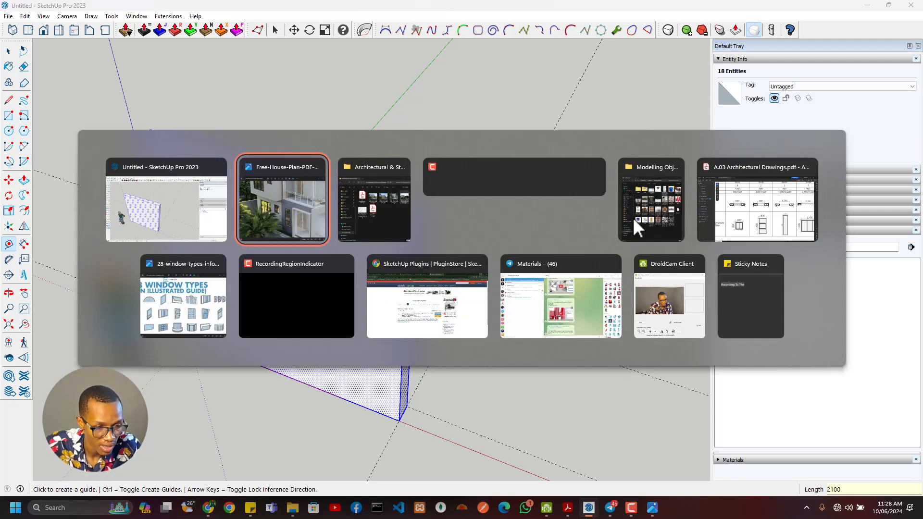
click(733, 221)
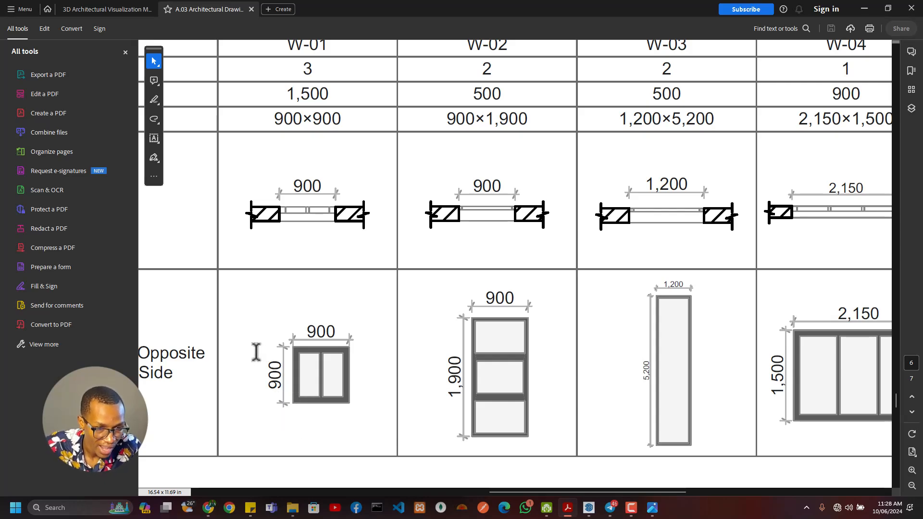
key(alt+Tab)
scroll(295, 309, down, 4)
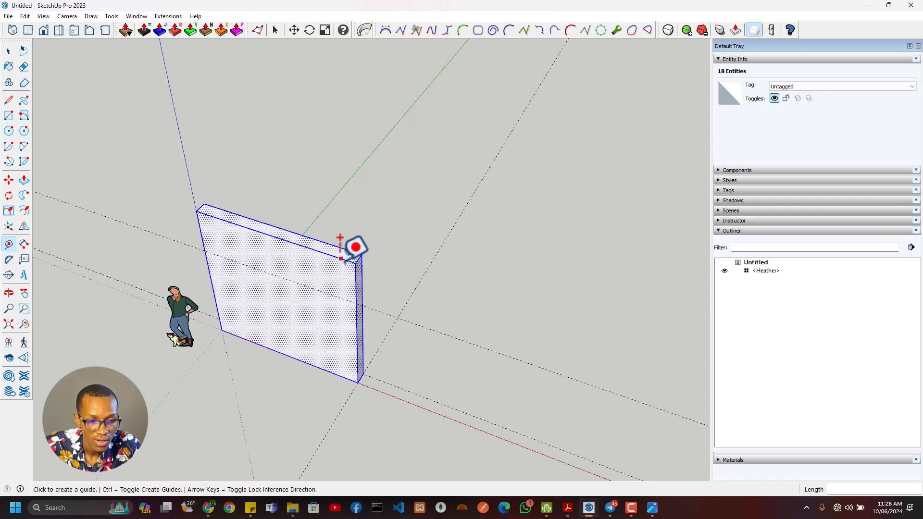
scroll(279, 277, up, 2)
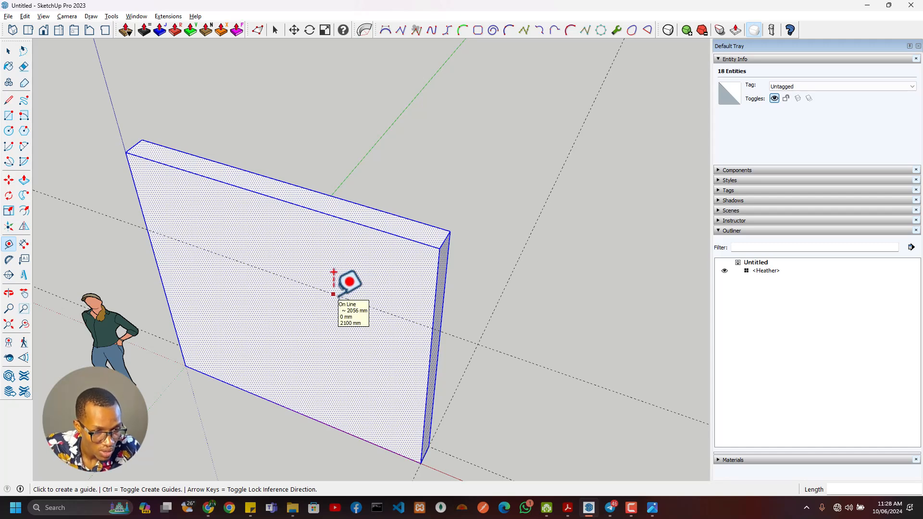
click(332, 294)
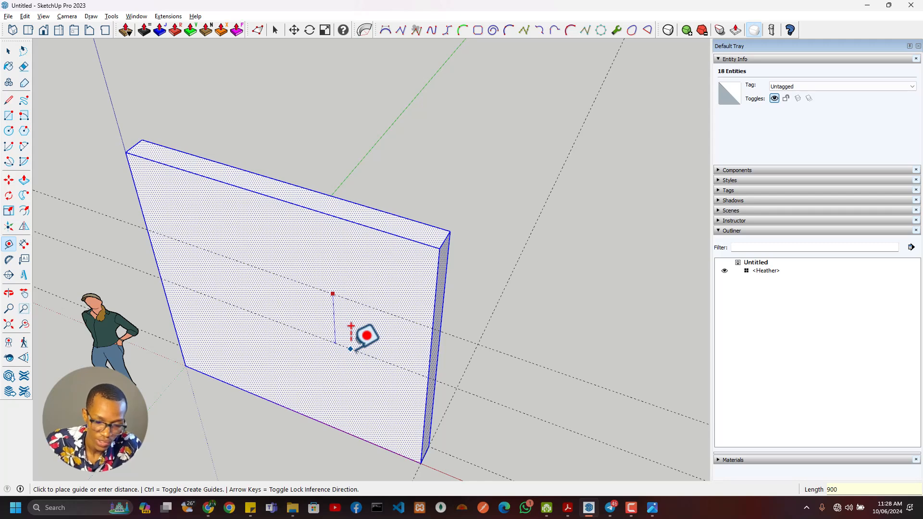
- Place a vertical guide at the middle of the wall's front face and further vertical guides 450 mm to either side of it
scroll(347, 349, down, 2)
middle_drag(347, 349, 390, 249)
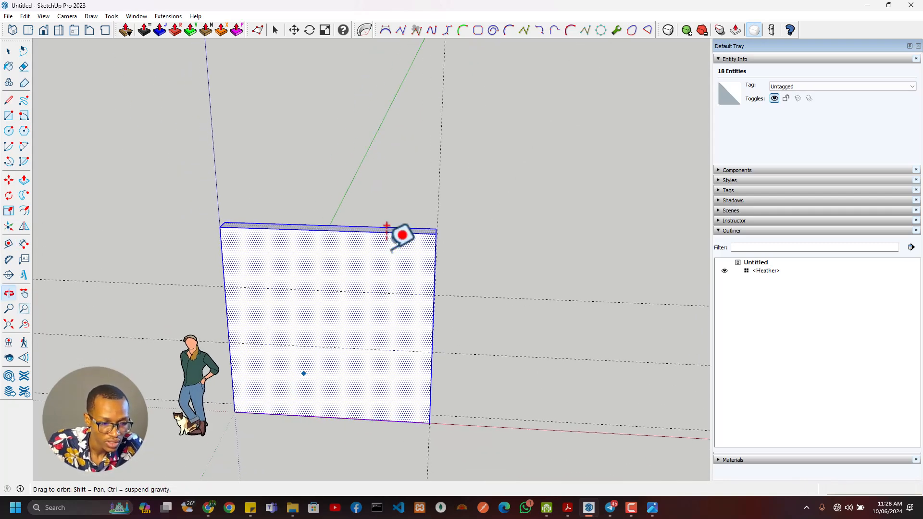
click(230, 287)
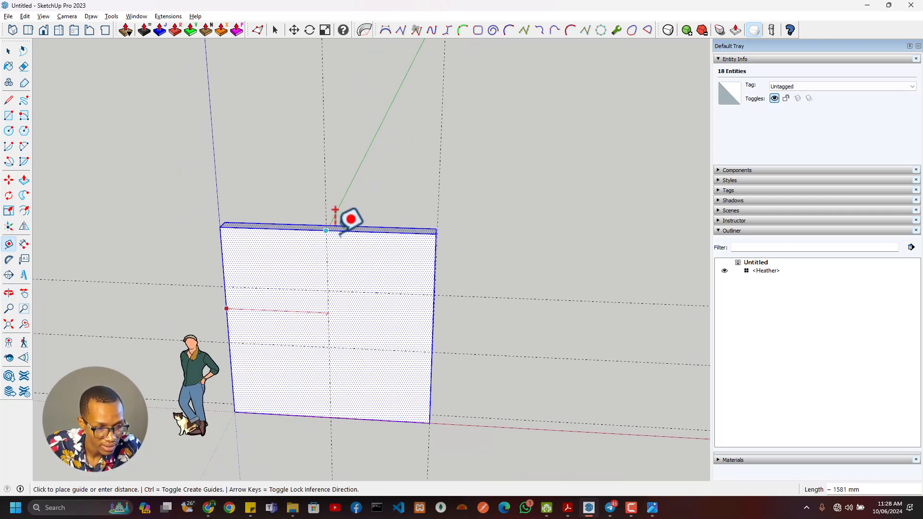
click(327, 229)
click(328, 285)
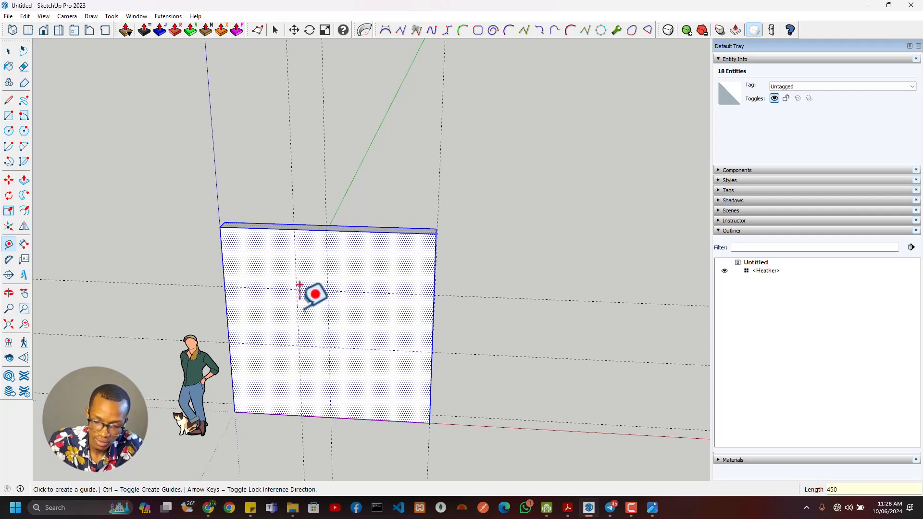
click(328, 289)
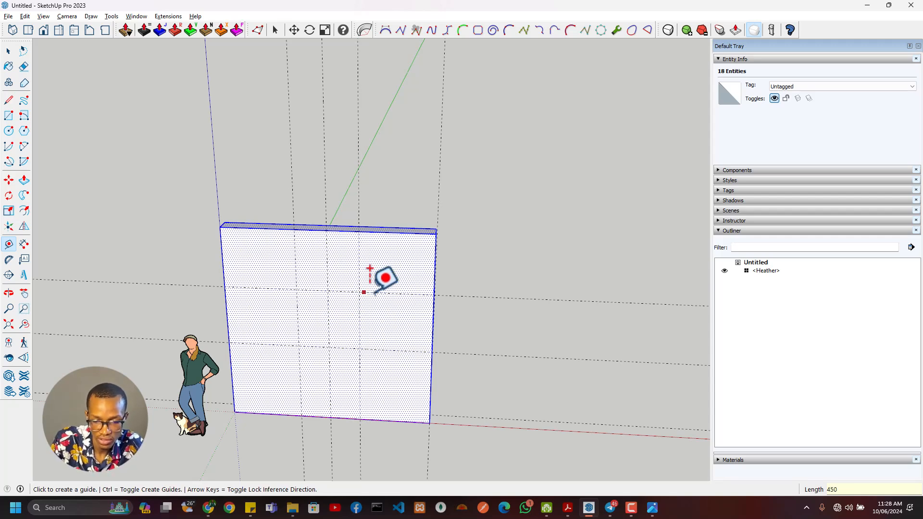
- Measure the distance between the two outer vertical guides and compare it with window W-01 in the PDF schedule
click(373, 293)
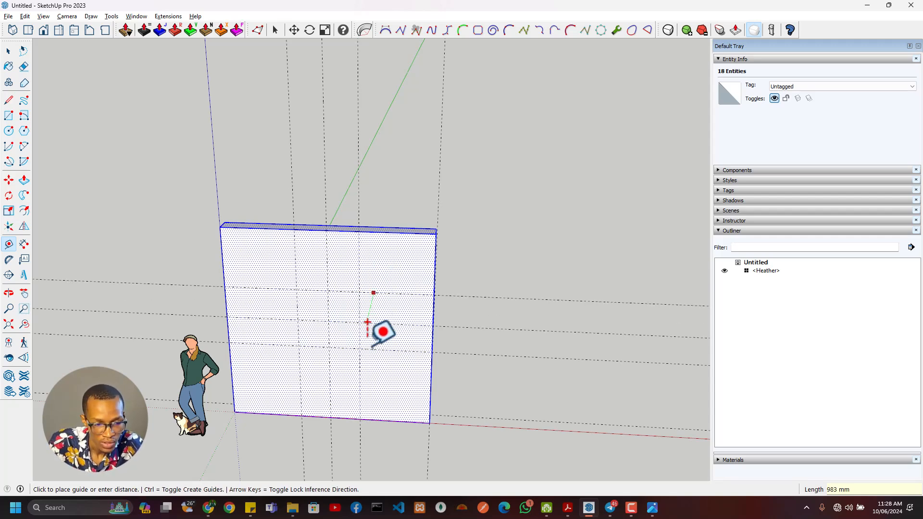
key(Escape)
click(359, 302)
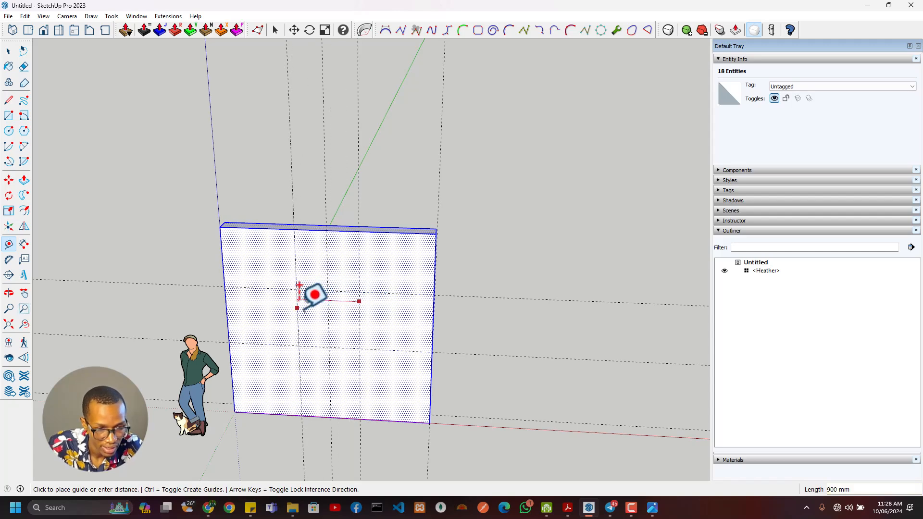
key(alt+Tab)
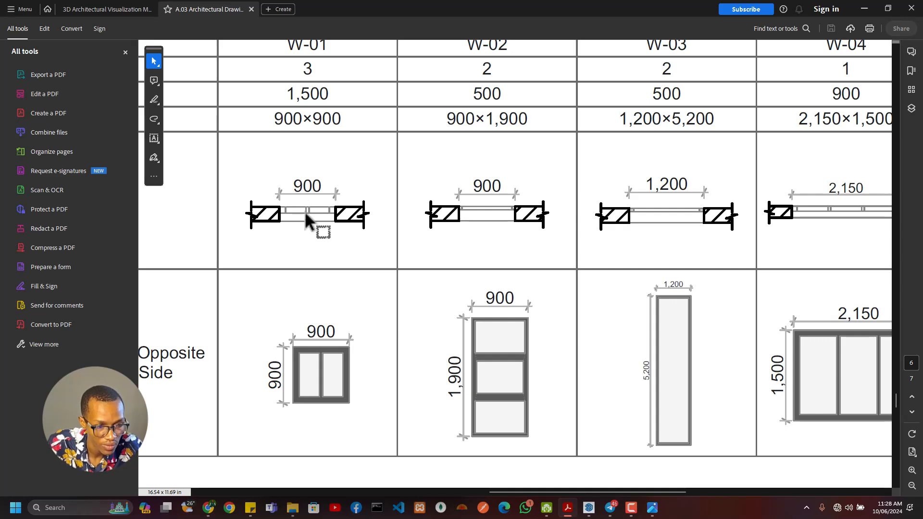
key(alt+Tab)
- Draw the 900 mm by 900 mm window outline on the wall's front face between the outer guide intersections
mouse_move(461, 319)
middle_down()
mouse_move(301, 293)
mouse_move(287, 323)
mouse_move(304, 275)
middle_up()
click(299, 276)
key(space)
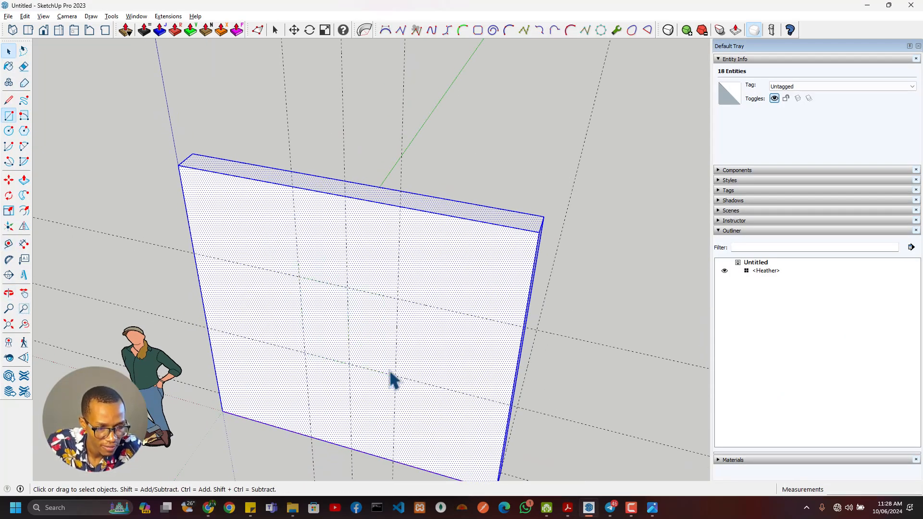
key(r)
click(300, 278)
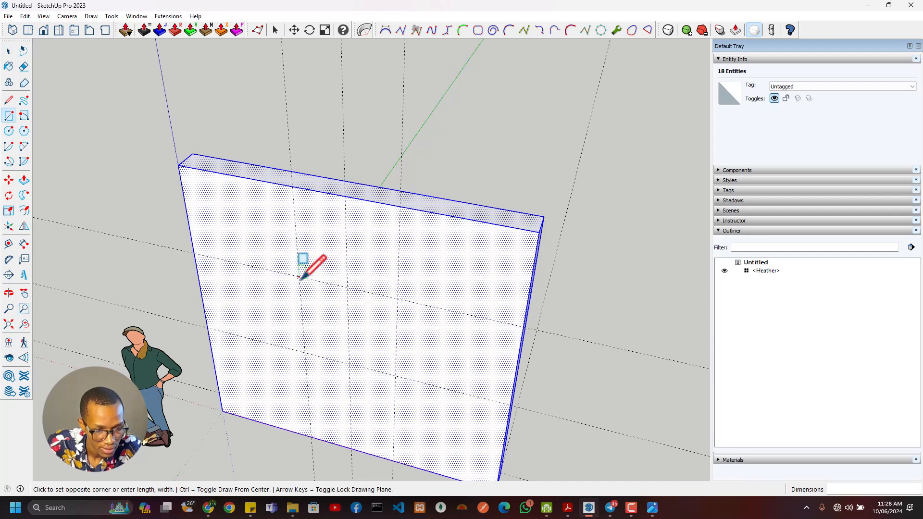
click(395, 376)
- Push the window outline 225 mm through to the wall's back face to cut the opening
key(p)
click(385, 368)
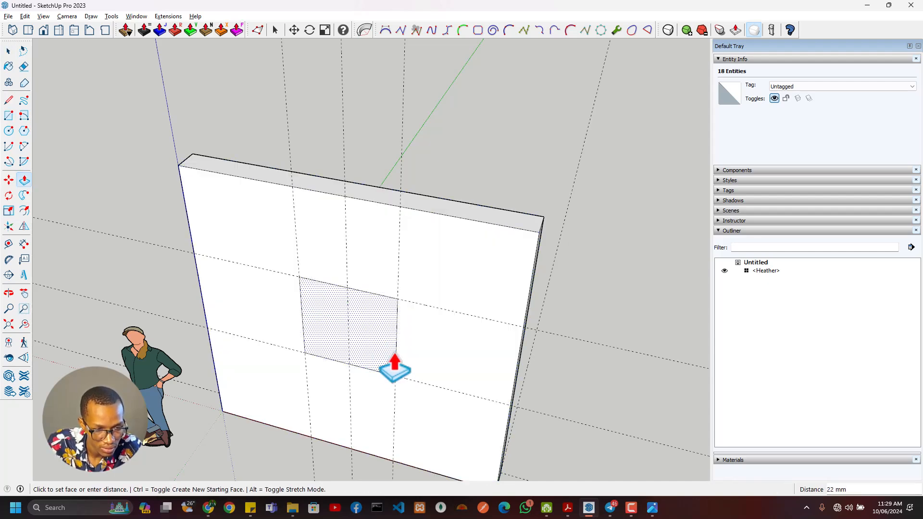
click(544, 217)
scroll(396, 355, down, 2)
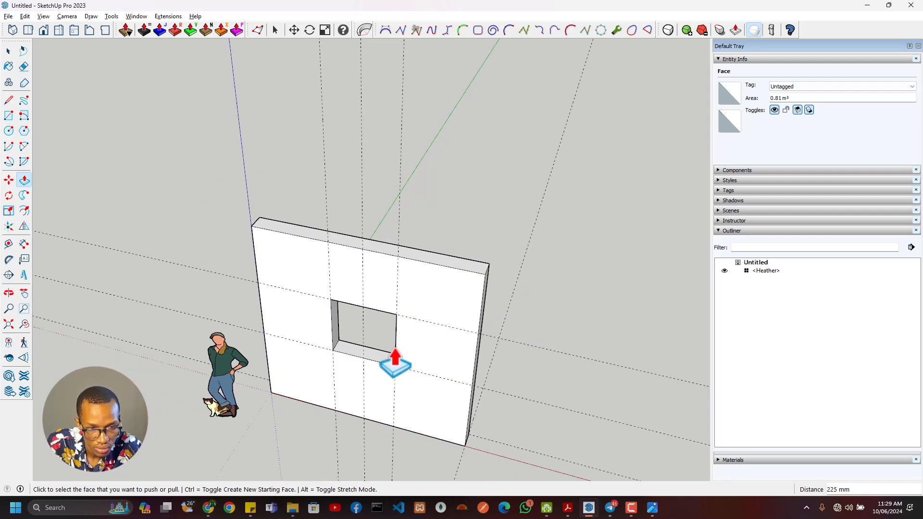
- Select the entire wall with its opening, make it a group and name the instance Wall
scroll(395, 354, up, 1)
middle_drag(395, 354, 451, 331)
key(space)
triple_click(460, 267)
right_click(460, 267)
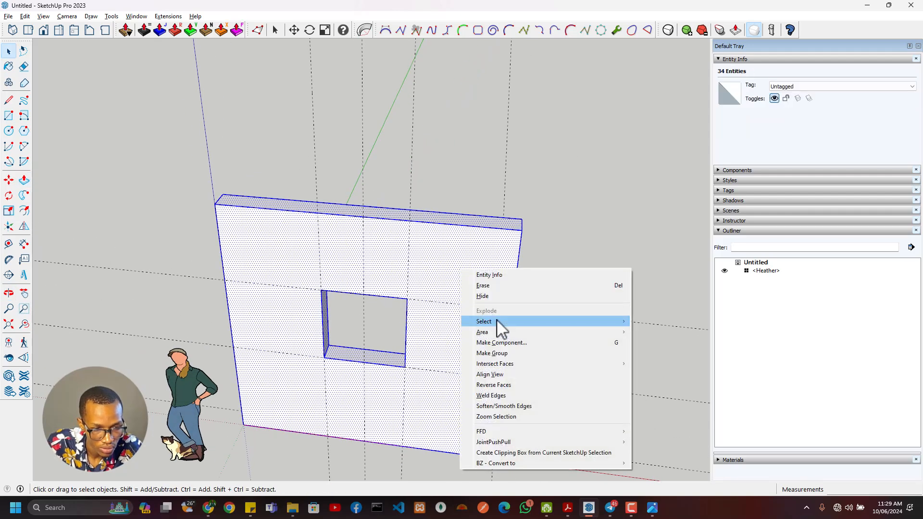
click(506, 349)
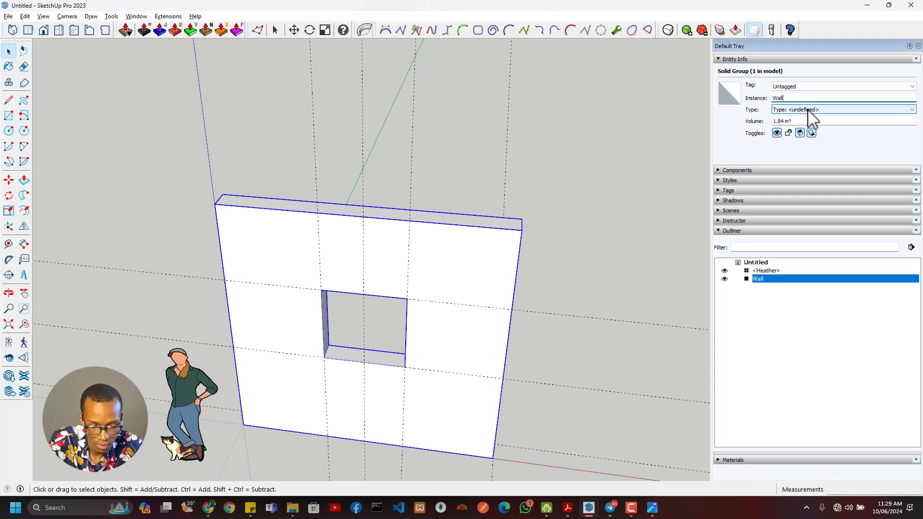
- Draw a rectangle covering the window opening from corner to corner, flush with the wall's front face and outside the wall group
scroll(435, 368, up, 5)
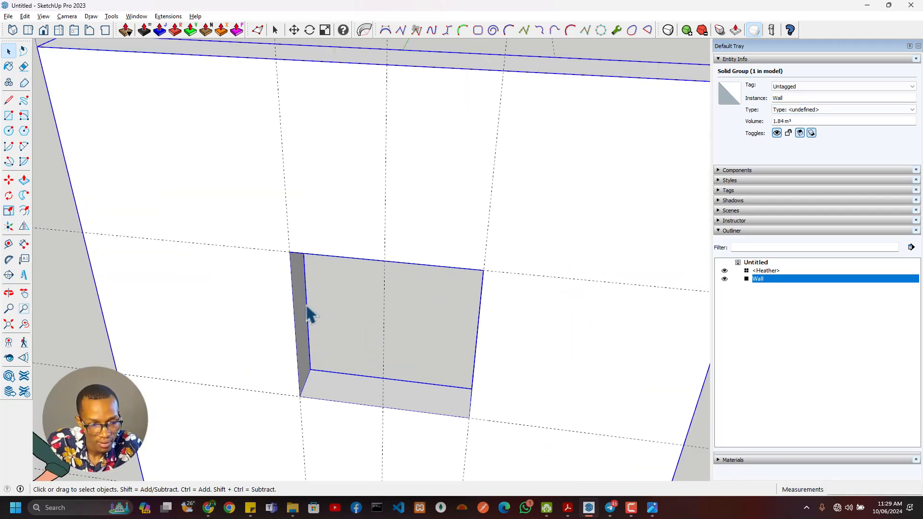
middle_drag(309, 313, 308, 254)
key(r)
click(303, 253)
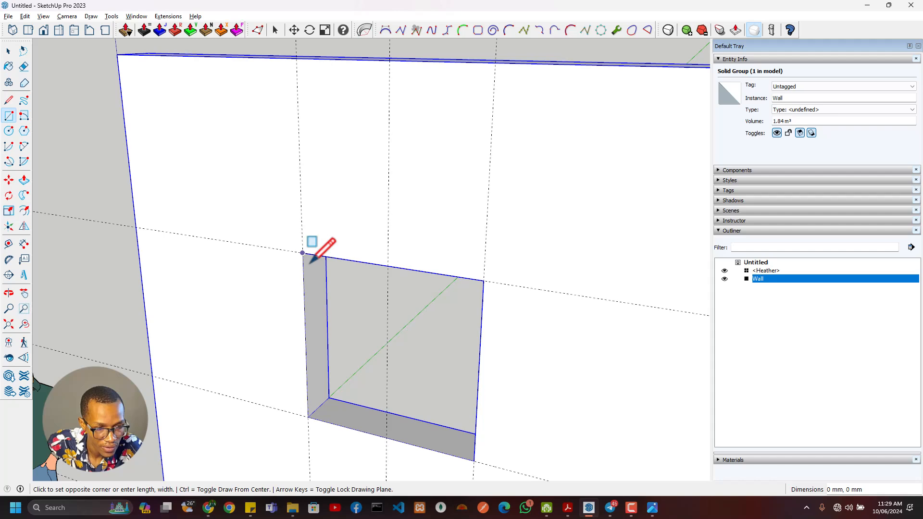
click(473, 459)
scroll(460, 400, down, 2)
mouse_move(461, 400)
middle_down()
mouse_move(502, 371)
mouse_move(472, 387)
middle_up()
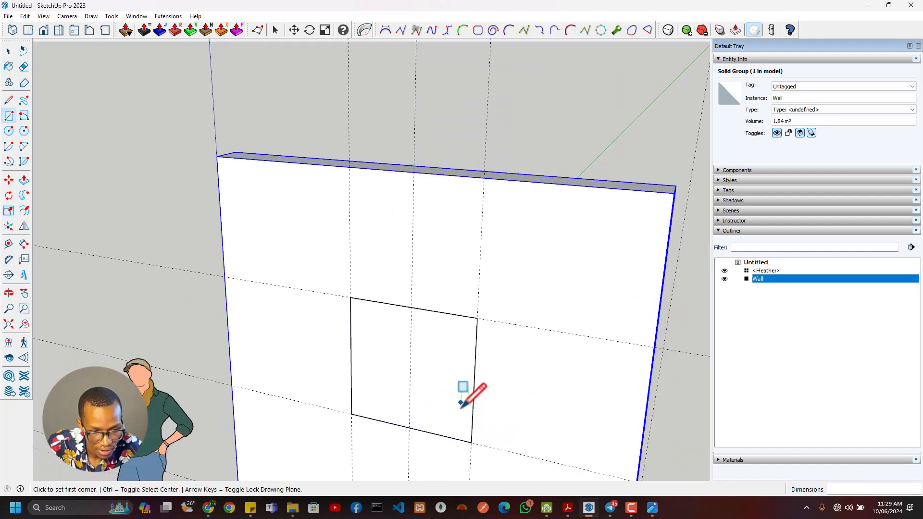
- Switch to the house render in the photo viewer and examine the frames and panes of the small windows on both floors
key(alt+Tab)
key(alt+Tab)
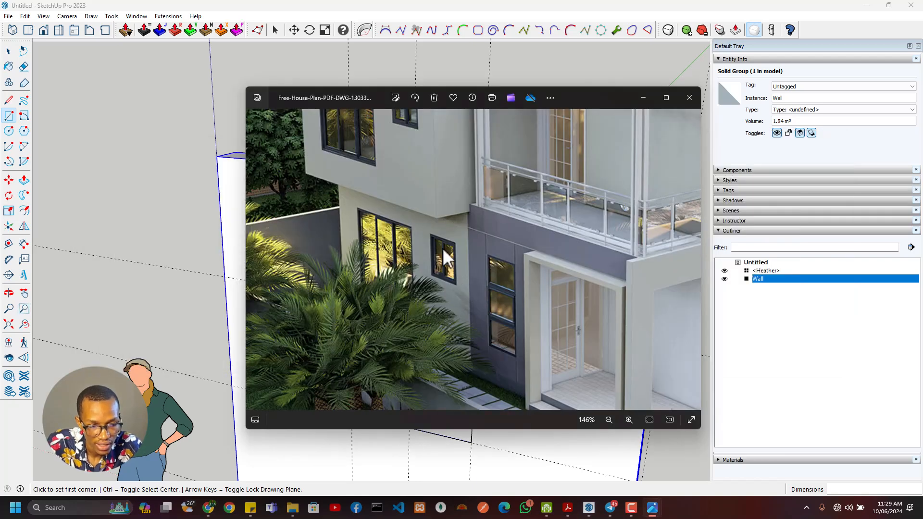
scroll(447, 260, up, 8)
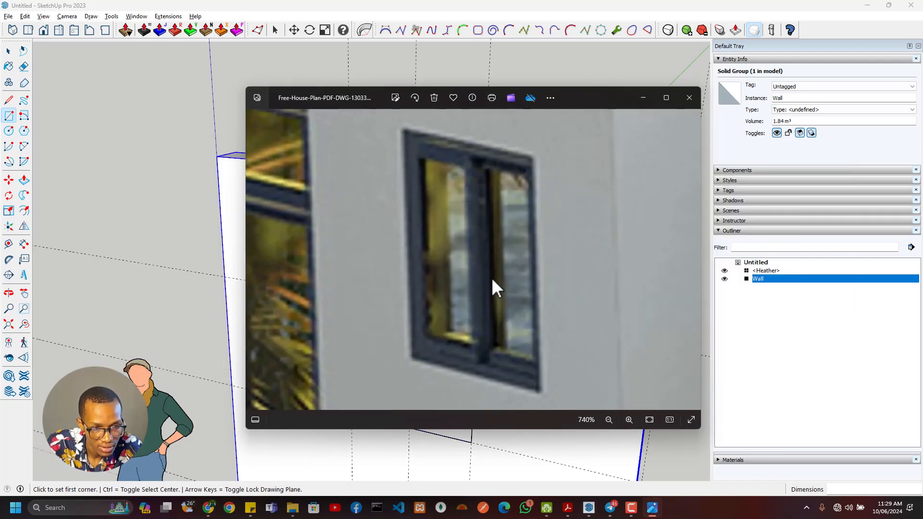
drag(460, 260, 498, 250)
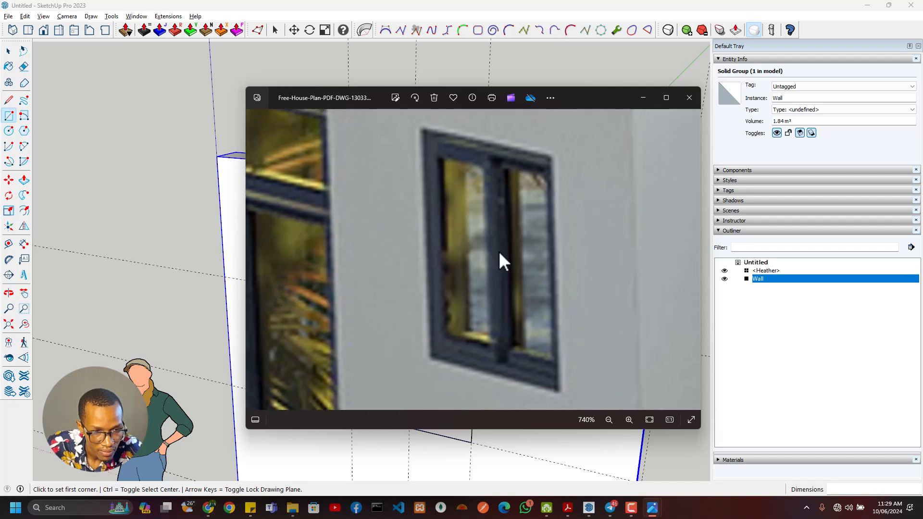
scroll(505, 274, down, 4)
scroll(508, 273, down, 3)
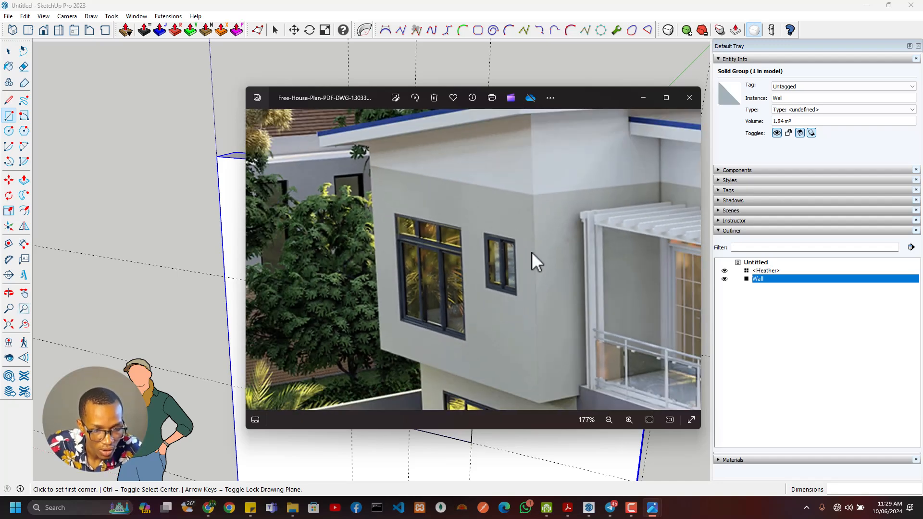
drag(560, 312, 458, 204)
drag(463, 339, 455, 287)
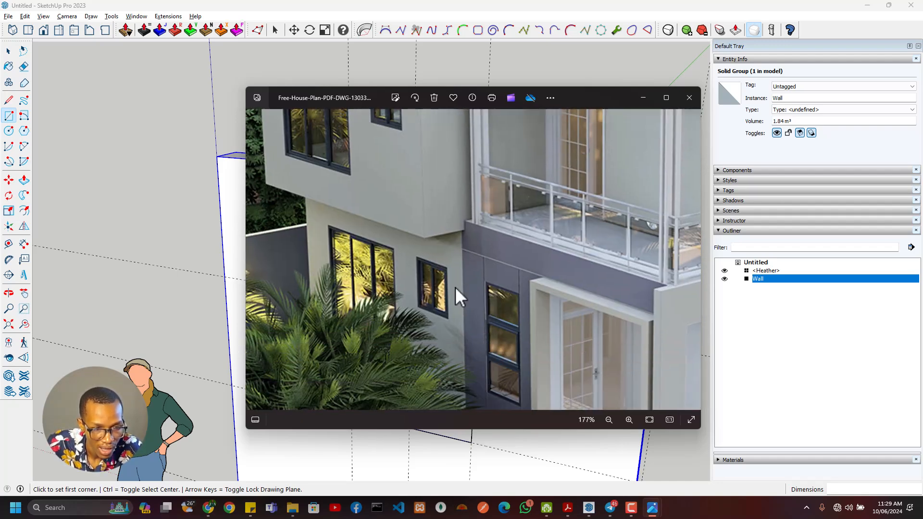
scroll(426, 268, up, 5)
scroll(431, 242, up, 3)
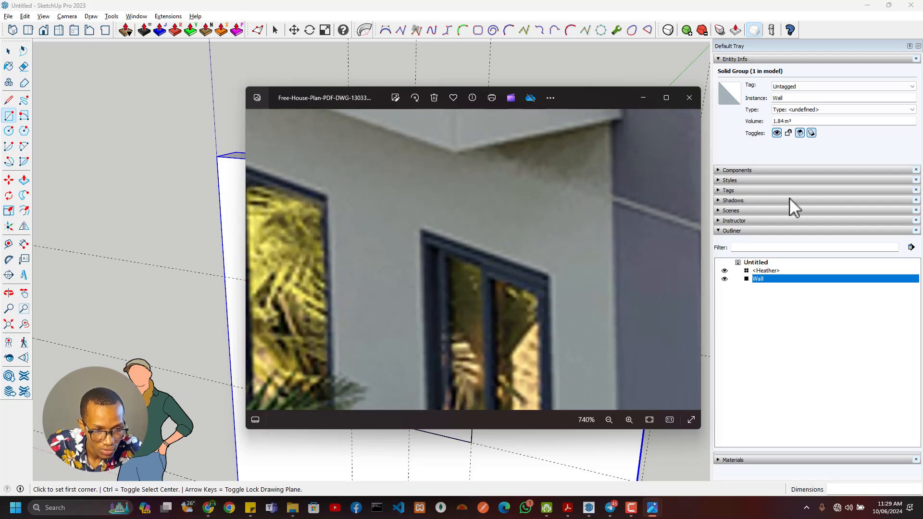
scroll(543, 290, down, 3)
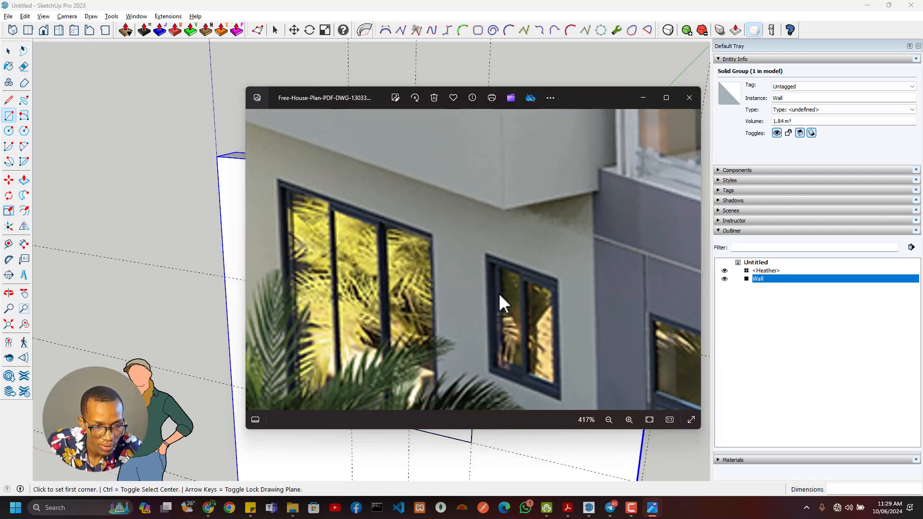
- Switch from the house render back to SketchUp and offset the edges of the window rectangle about 50 mm inward
key(alt+Tab)
key(alt+Tab)
key(alt+Tab)
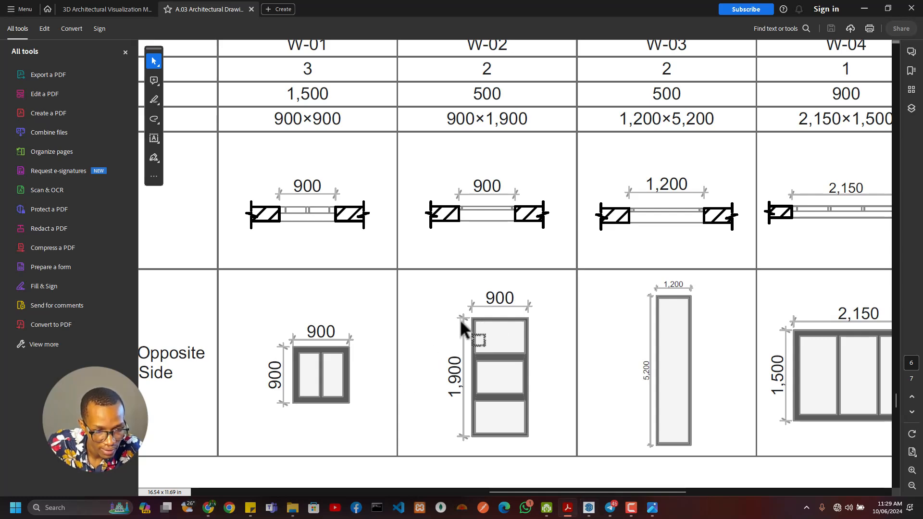
key(alt+Tab)
key(alt+Tab)
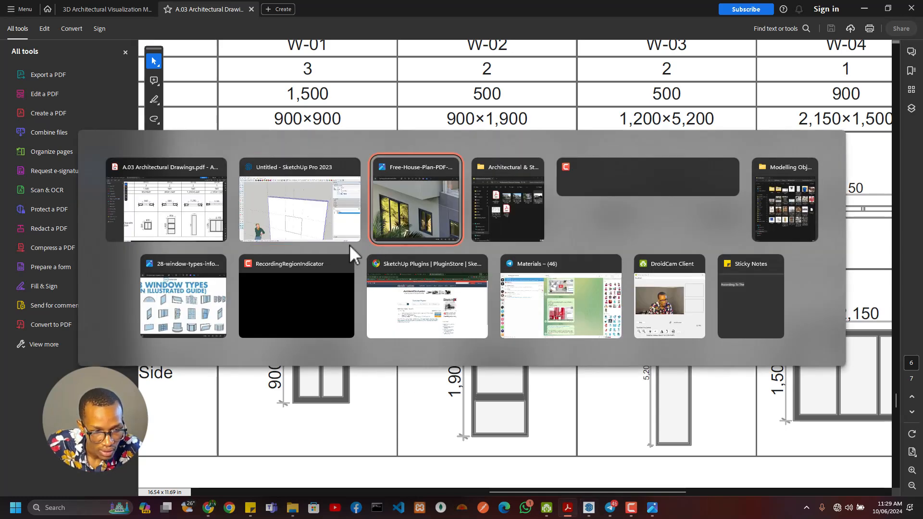
click(339, 226)
key(f)
scroll(393, 291, up, 3)
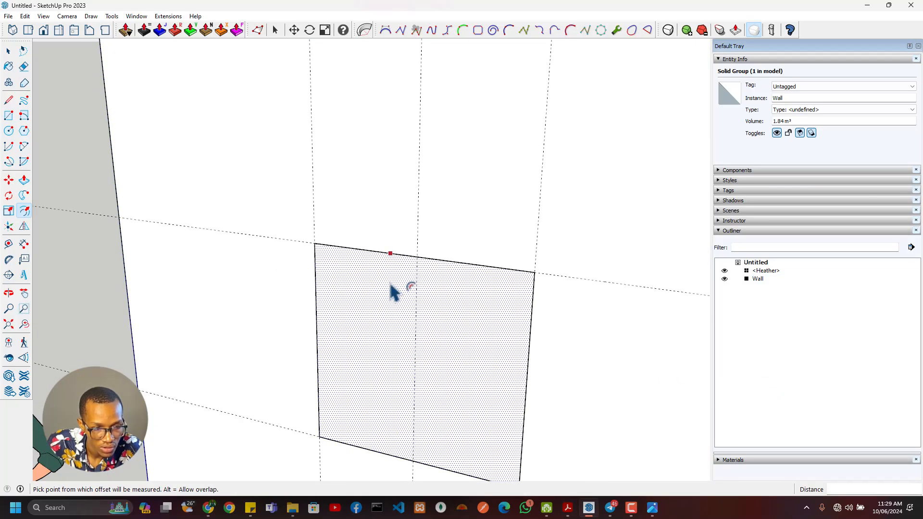
double_click(390, 284)
key(ctrl+z)
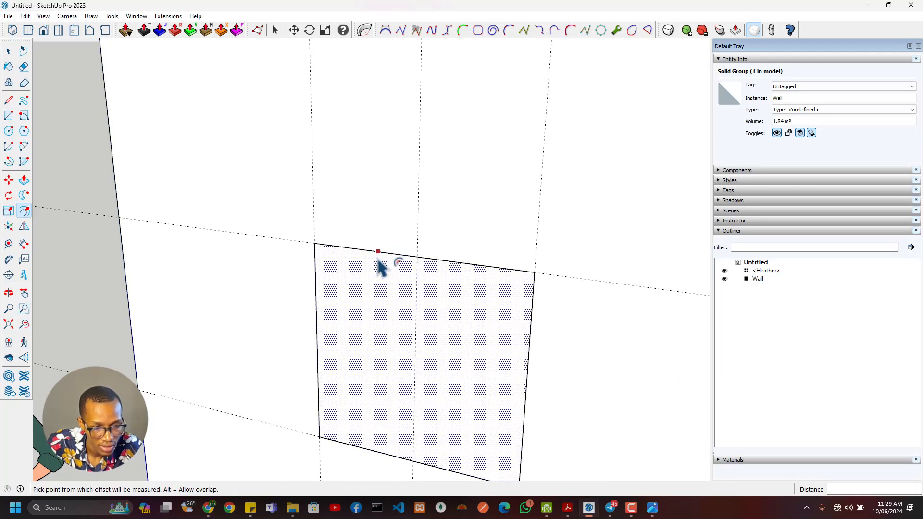
click(379, 265)
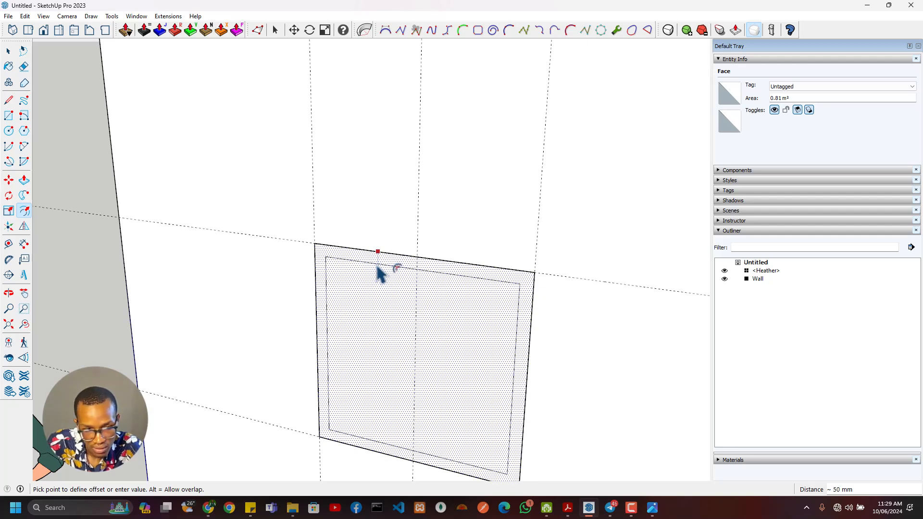
click(381, 275)
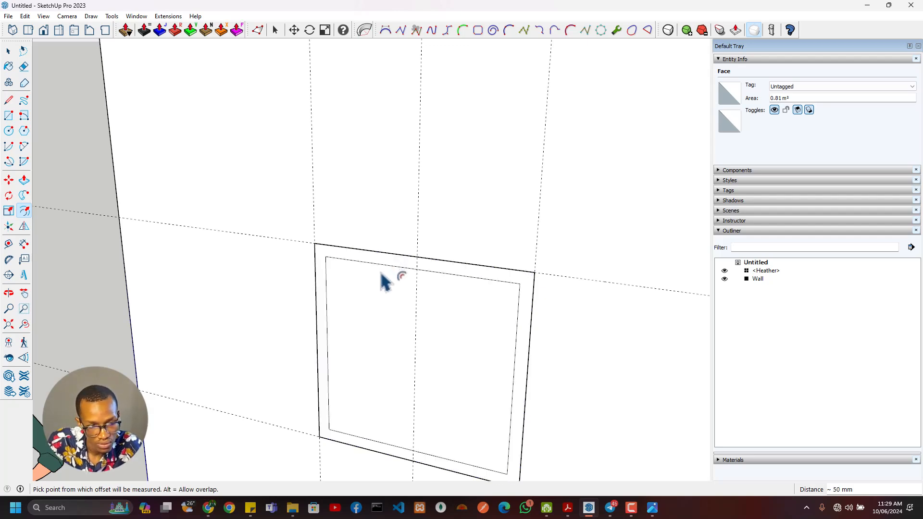
click(396, 305)
click(467, 324)
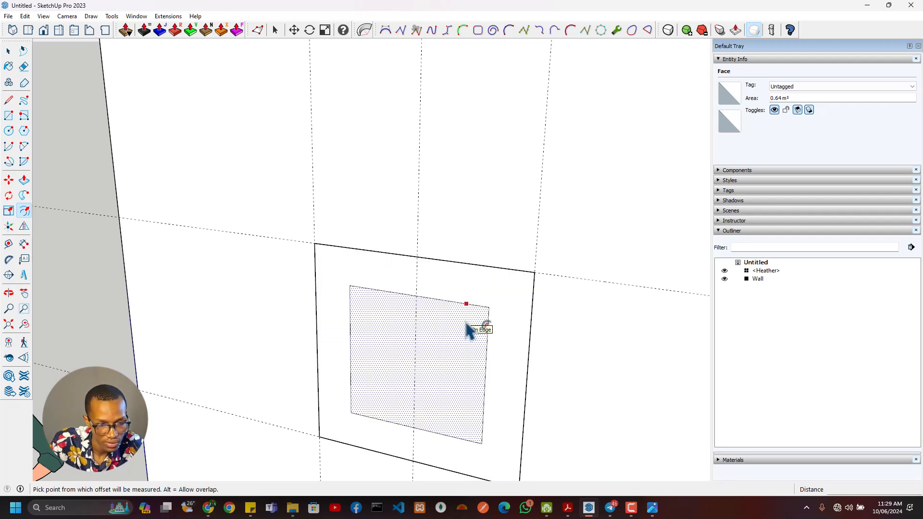
click(468, 331)
click(495, 306)
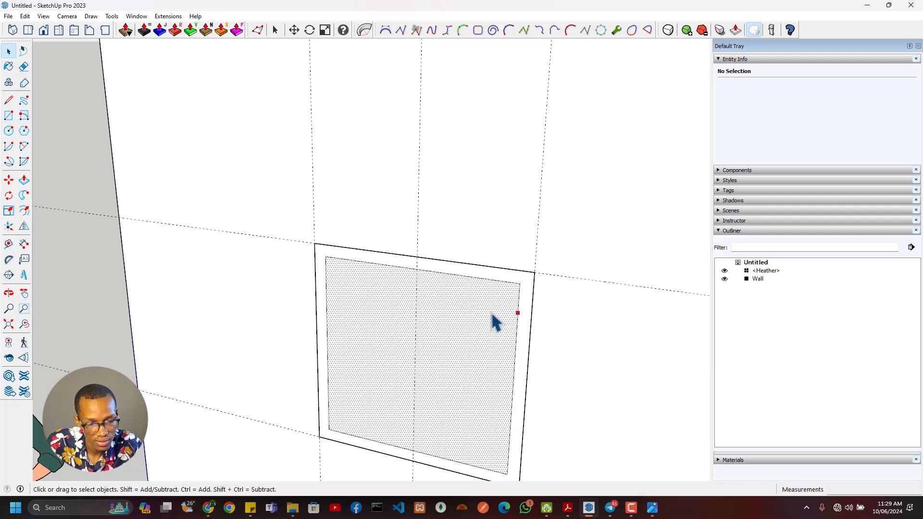
click(495, 321)
key(p)
click(477, 340)
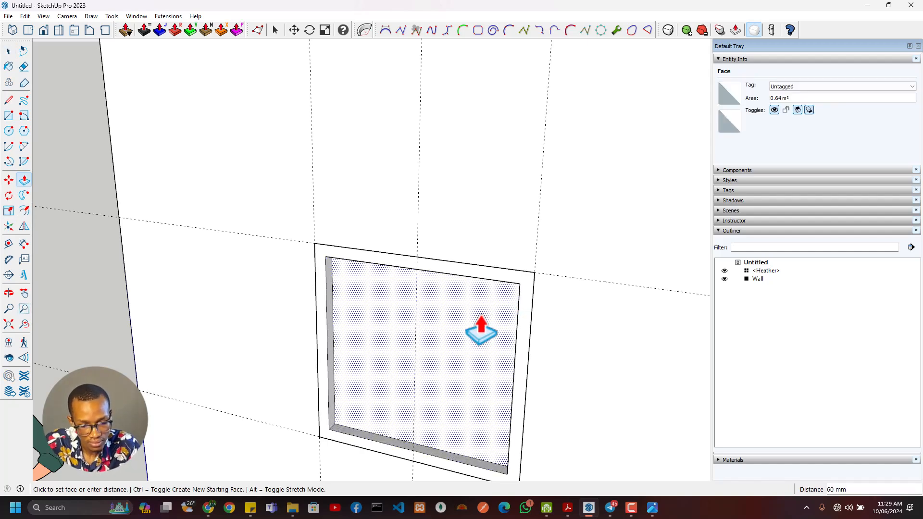
scroll(525, 342, down, 3)
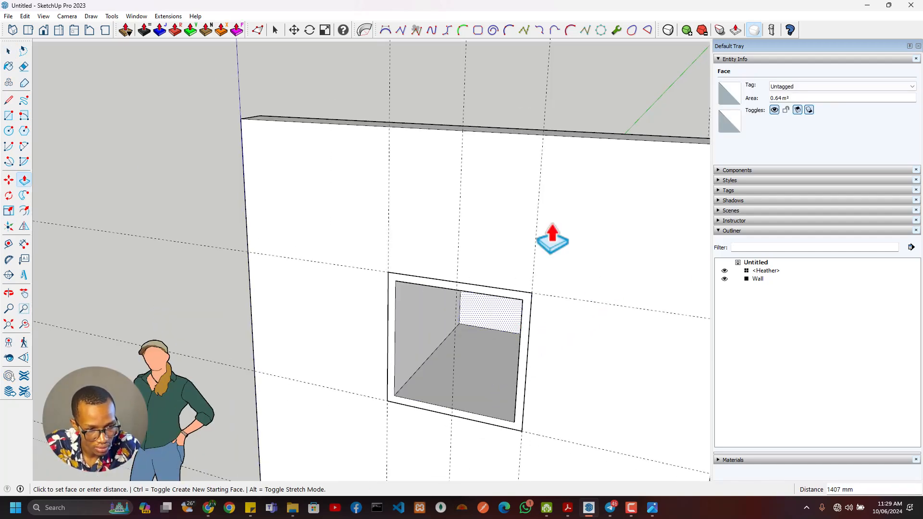
key(Escape)
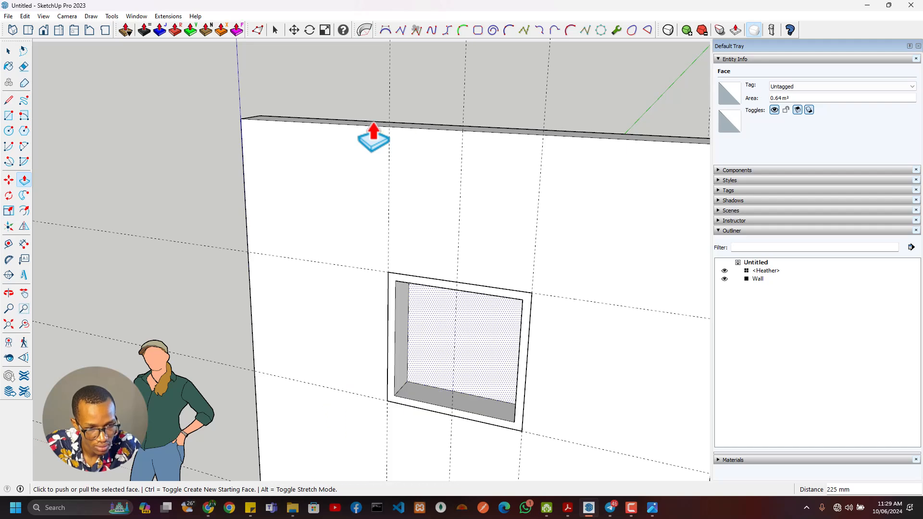
click(479, 366)
key(Escape)
click(475, 375)
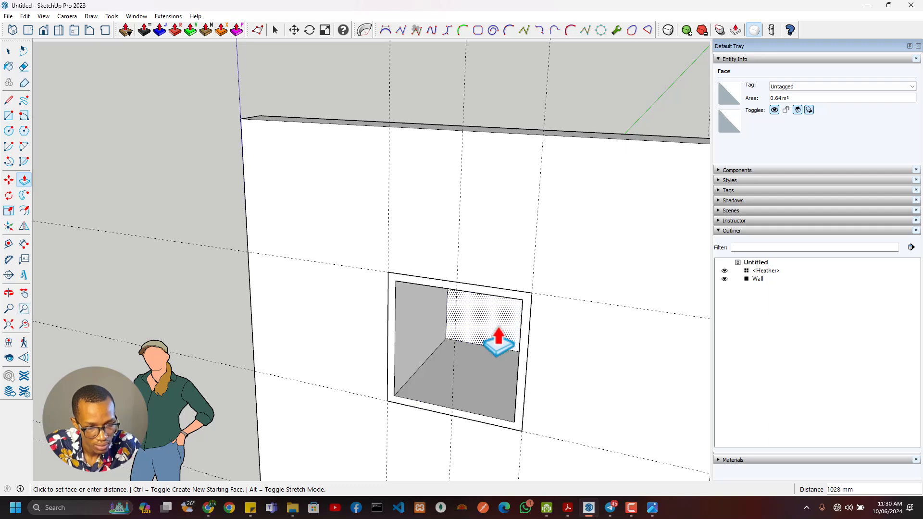
middle_drag(492, 336, 303, 365)
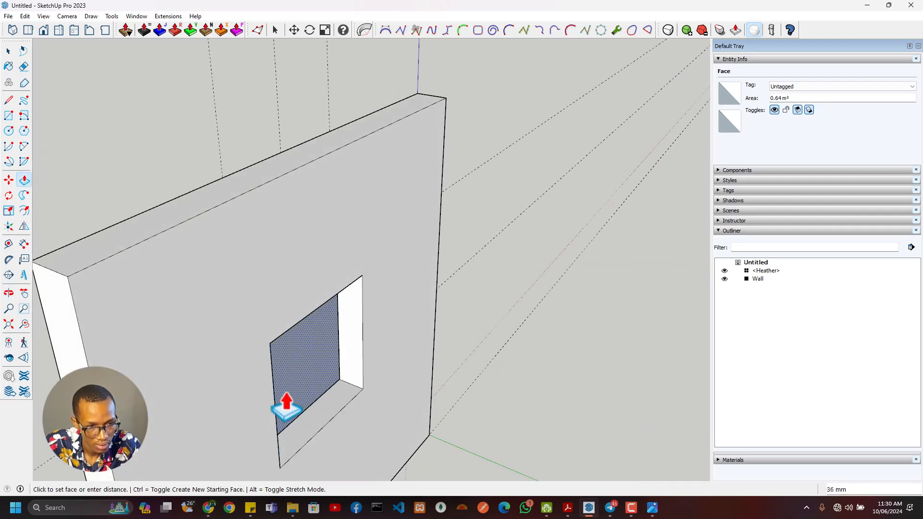
key(Escape)
- Delete the face inside the offset outline and extrude the remaining frame border 225 mm to the wall's back face
middle_drag(288, 408, 312, 371)
key(space)
click(312, 378)
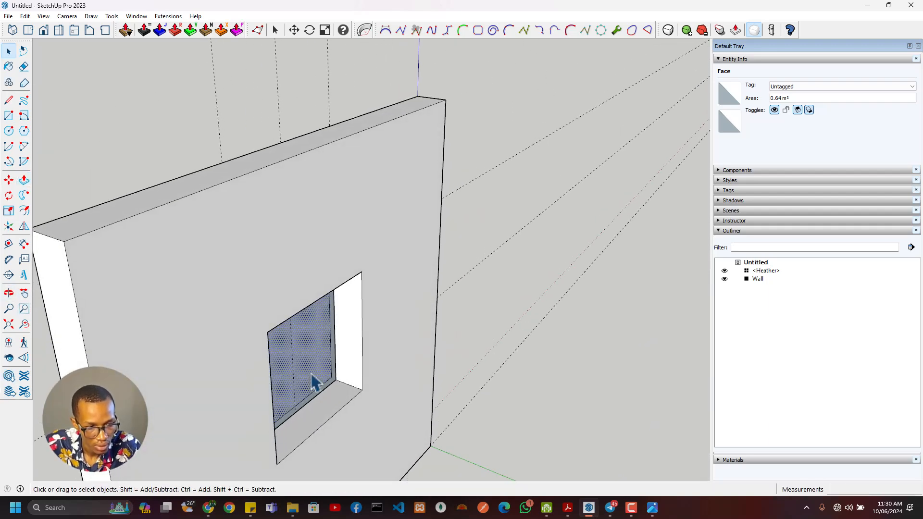
key(p)
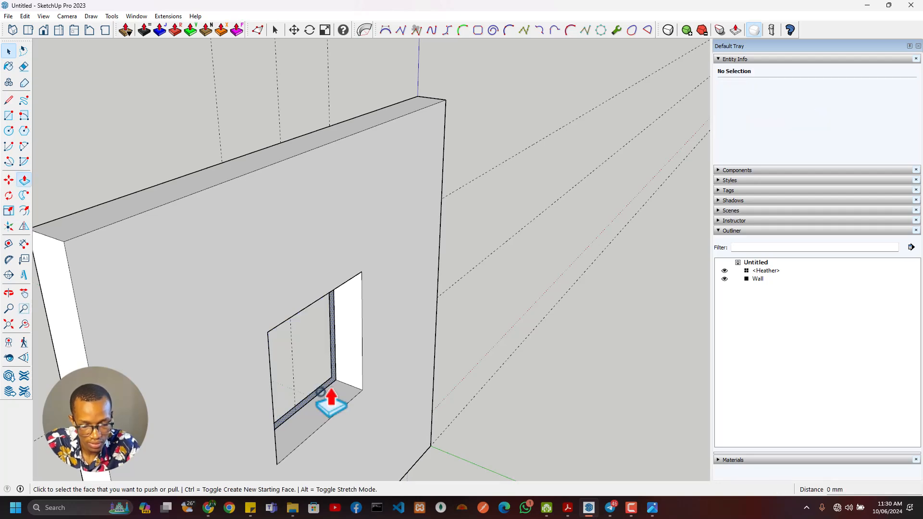
click(328, 402)
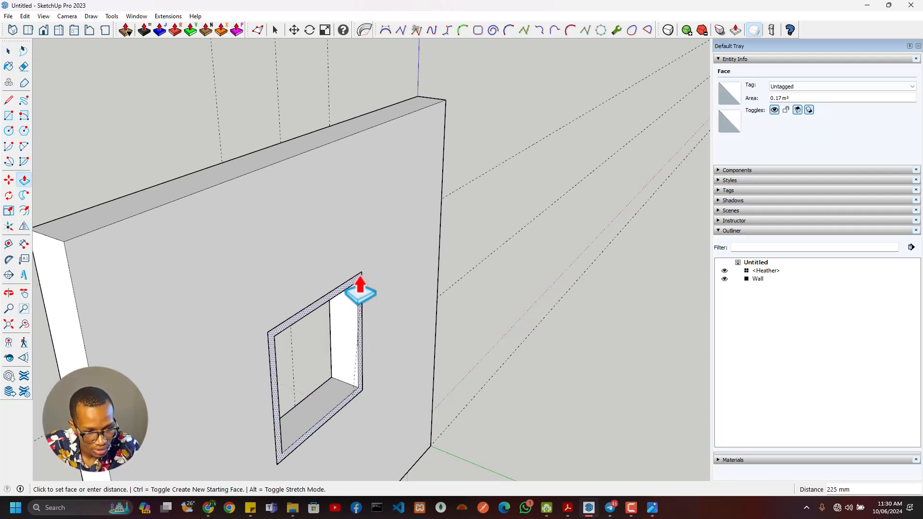
- Examine the extruded window frame and its inner bottom face from both sides of the wall and close up
middle_drag(366, 374, 691, 356)
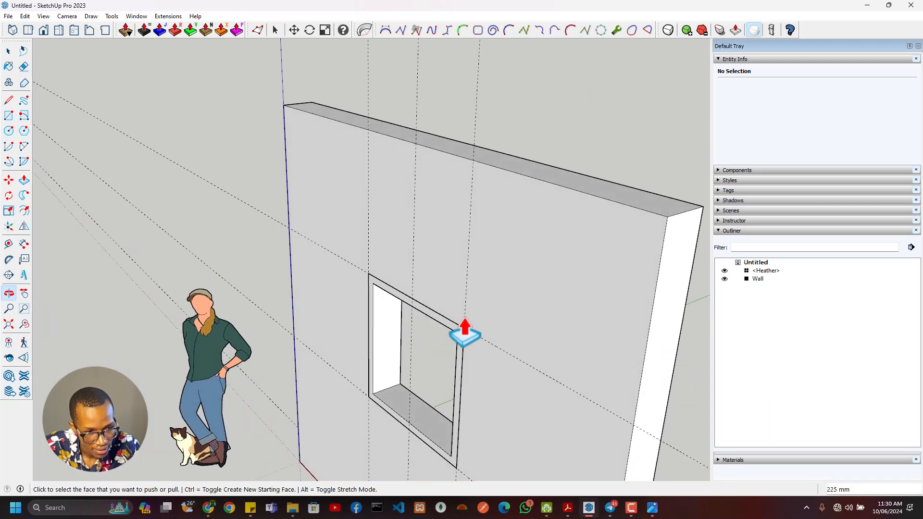
scroll(358, 434, up, 2)
middle_drag(358, 434, 478, 457)
middle_drag(447, 381, 268, 313)
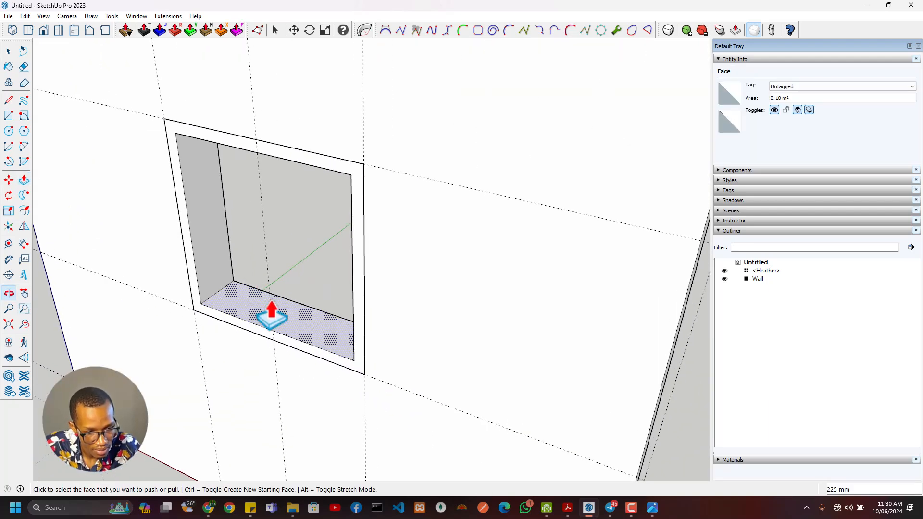
scroll(207, 307, up, 2)
shift+middle_drag(207, 308, 287, 371)
scroll(318, 370, up, 3)
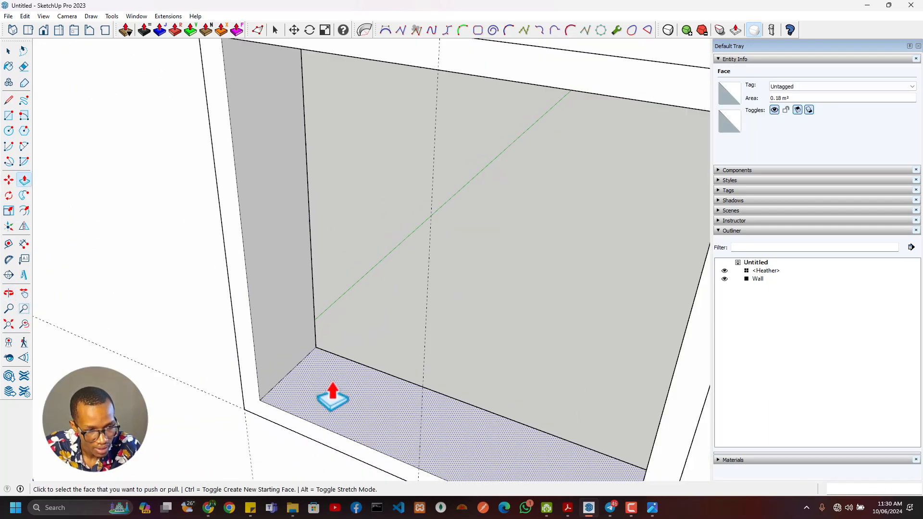
scroll(331, 392, down, 1)
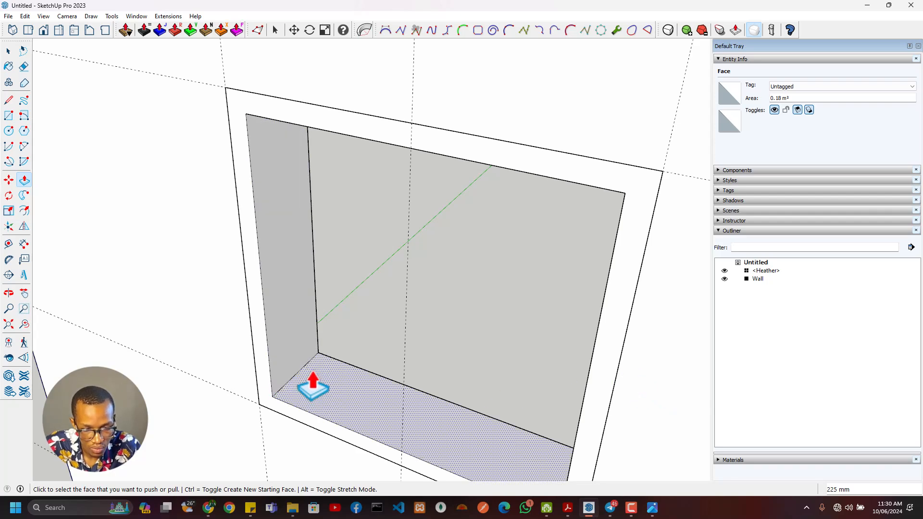
scroll(312, 395, down, 3)
scroll(289, 394, up, 2)
middle_drag(282, 395, 305, 406)
scroll(302, 384, up, 2)
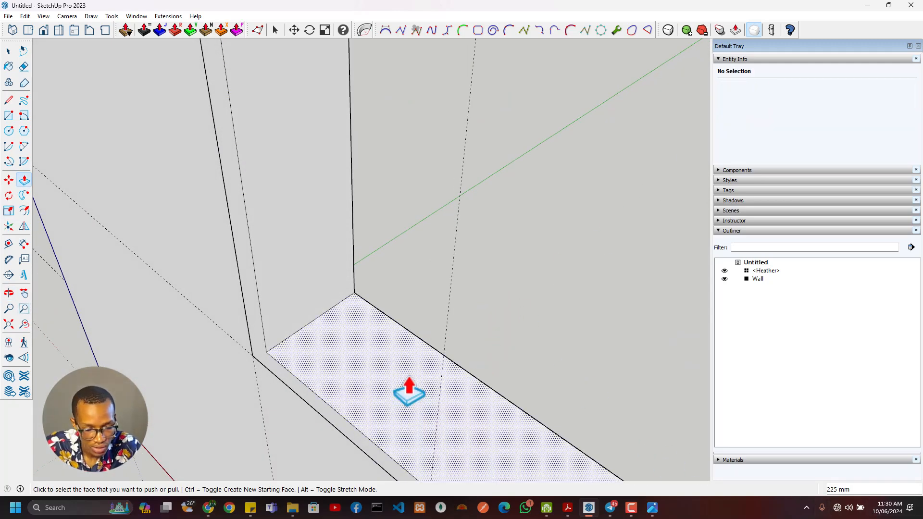
middle_drag(351, 388, 287, 332)
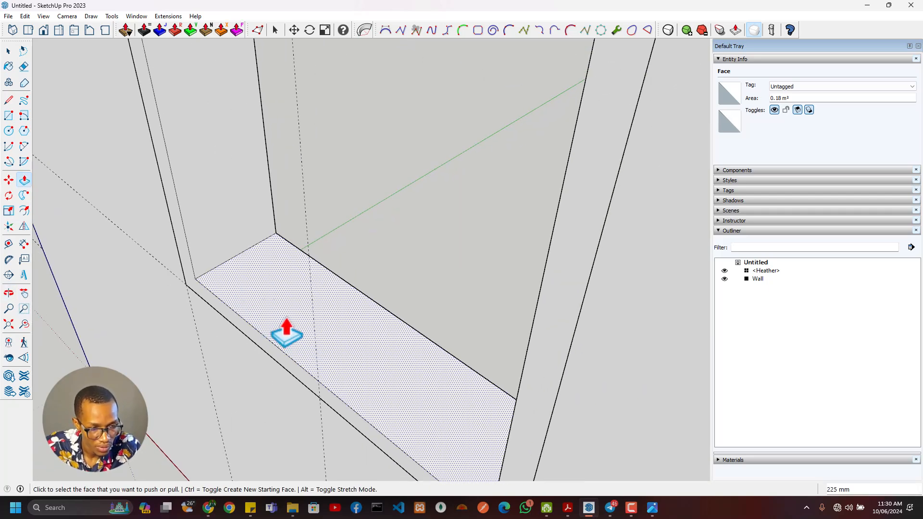
- Try to offset the edges of the frame's inner bottom face inward
key(r)
key(t)
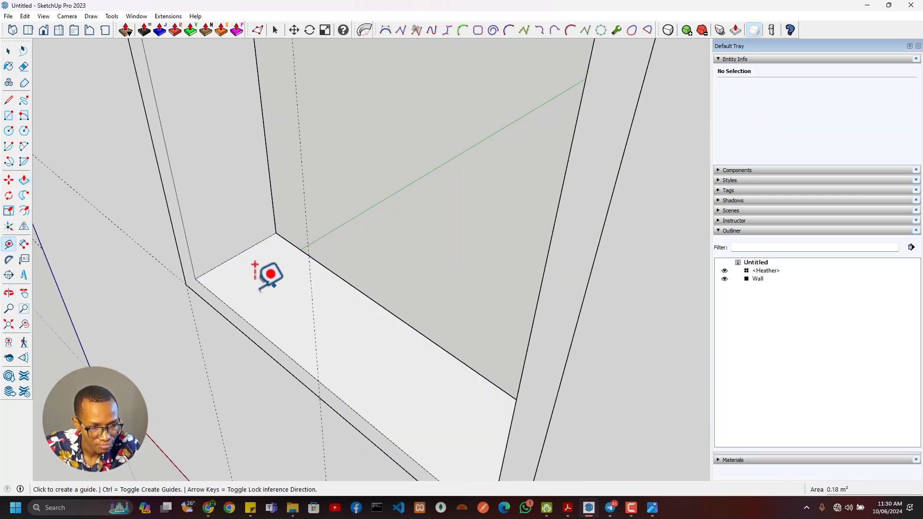
scroll(245, 298, down, 5)
middle_drag(238, 308, 513, 247)
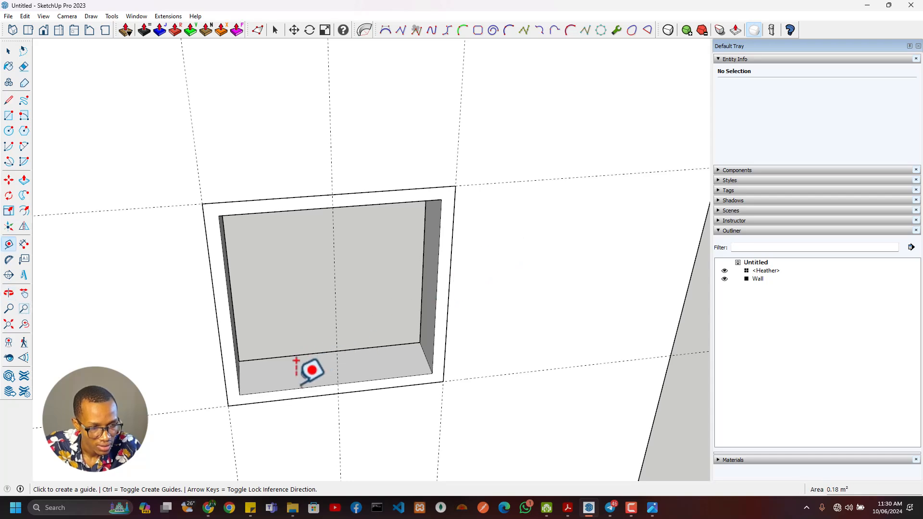
scroll(363, 371, down, 2)
scroll(352, 373, up, 2)
middle_drag(353, 373, 159, 433)
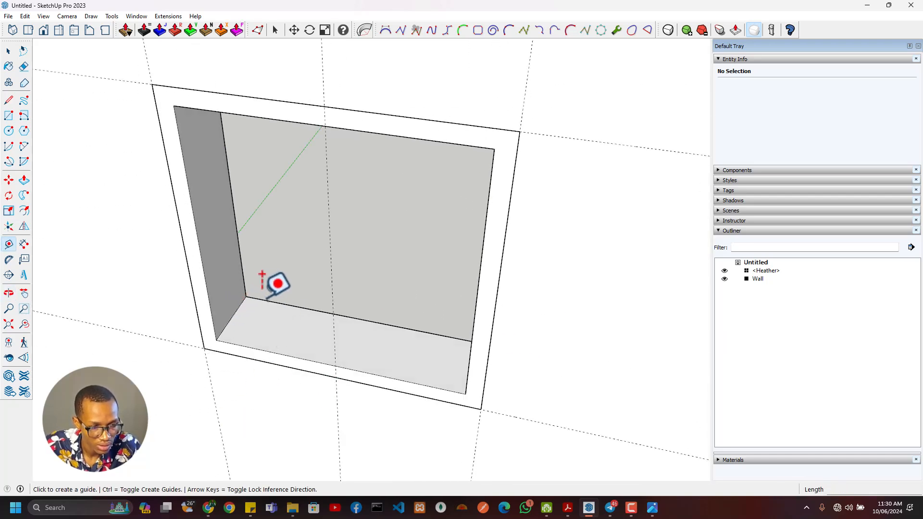
middle_drag(297, 306, 283, 285)
scroll(259, 322, up, 2)
key(f)
click(255, 325)
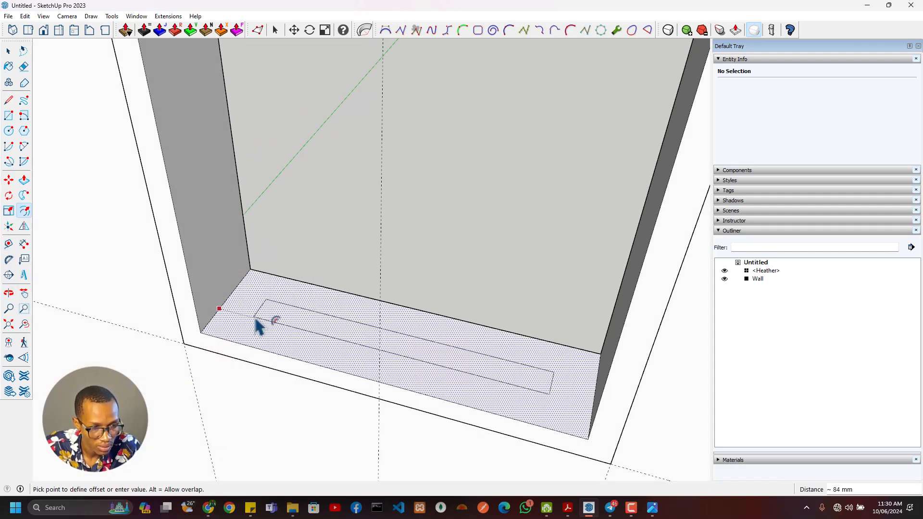
click(264, 293)
- Switch to the house render in the photo viewer and examine the lower frame profile and corner of the upper-floor window
key(alt+Tab)
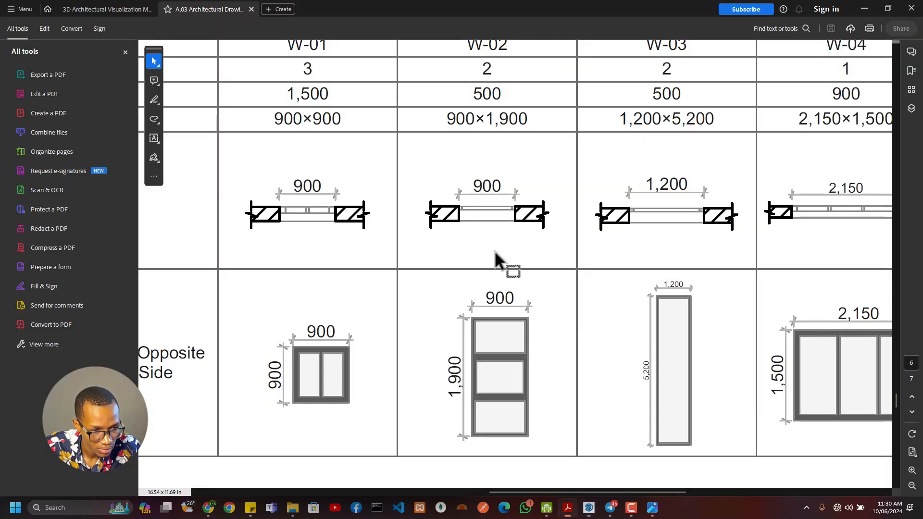
key(alt+Tab)
key(Tab)
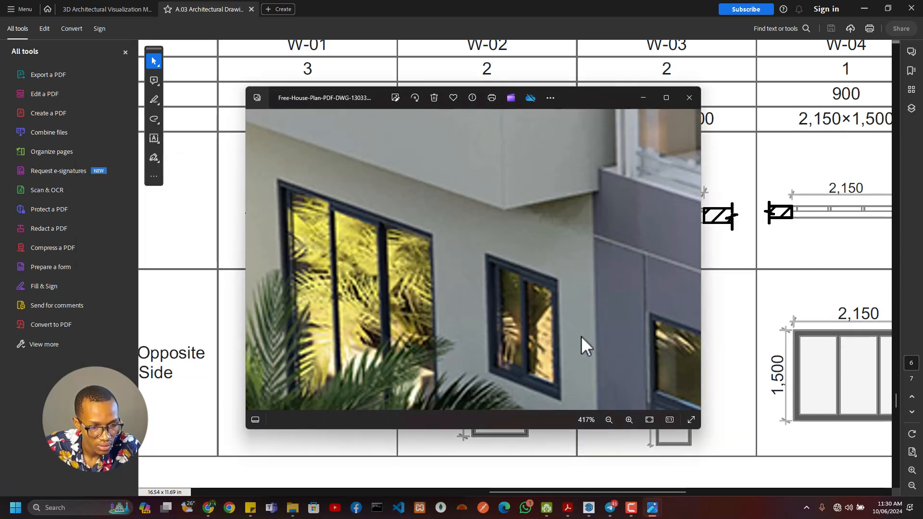
scroll(523, 373, up, 1)
scroll(491, 348, down, 4)
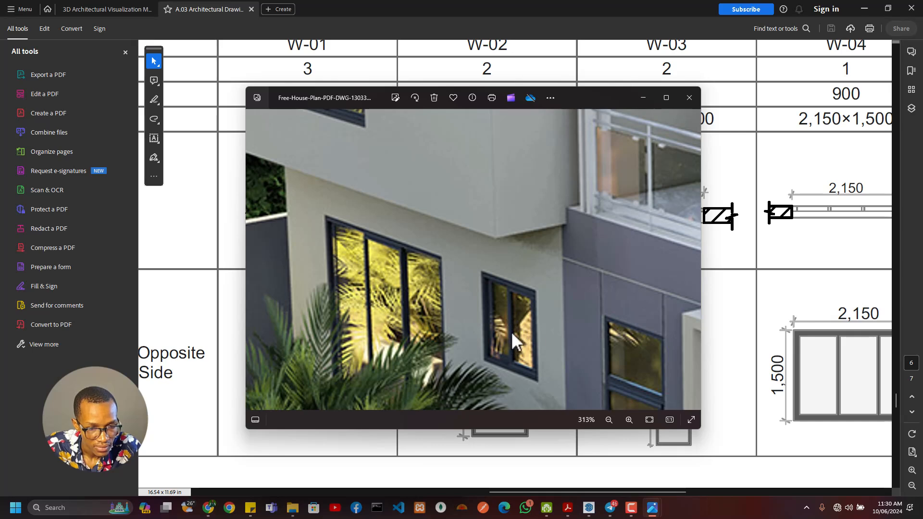
scroll(498, 319, down, 1)
scroll(382, 180, up, 4)
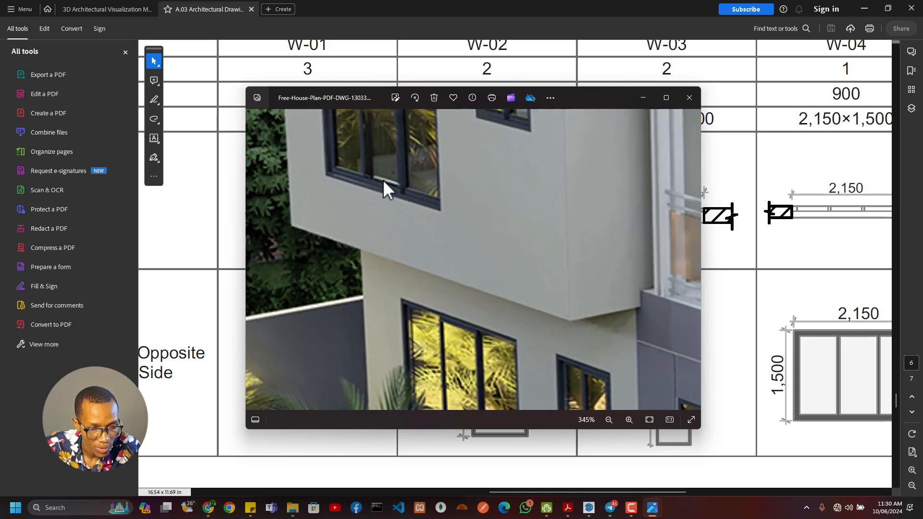
scroll(368, 176, up, 3)
drag(386, 213, 502, 262)
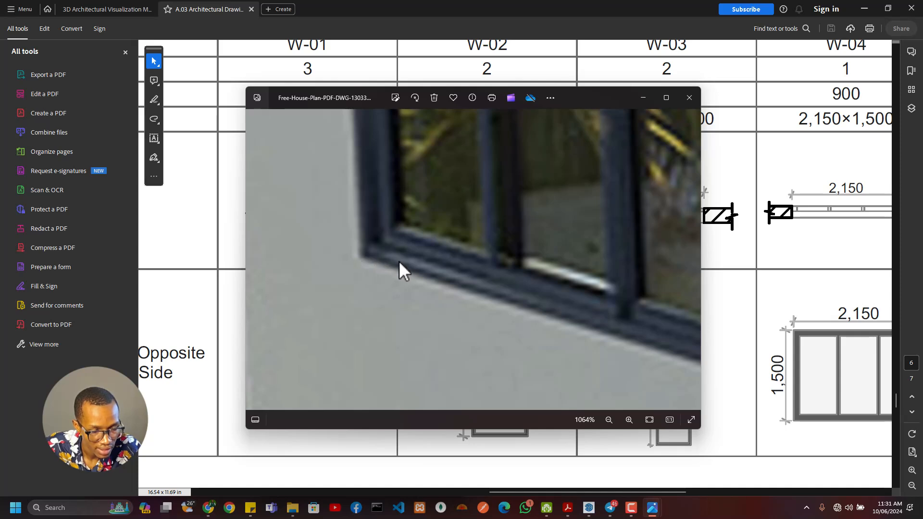
scroll(409, 269, down, 2)
scroll(414, 266, up, 3)
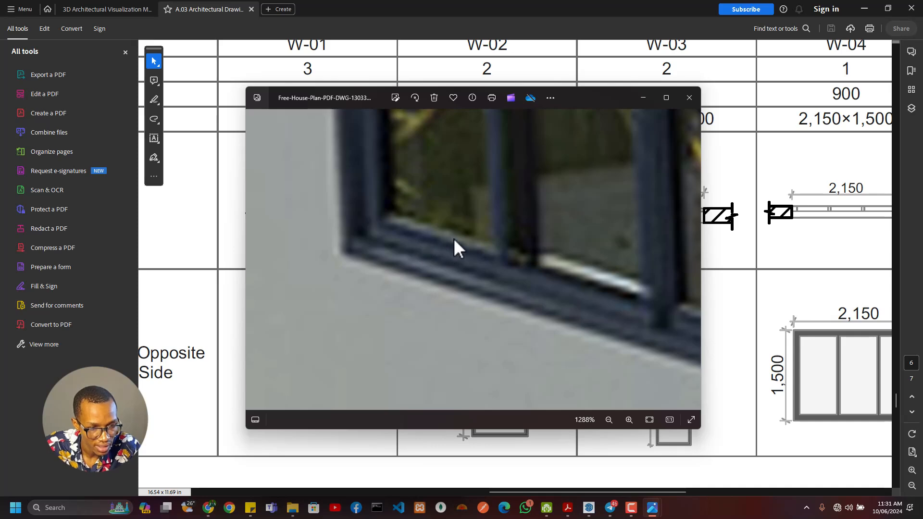
scroll(587, 298, down, 4)
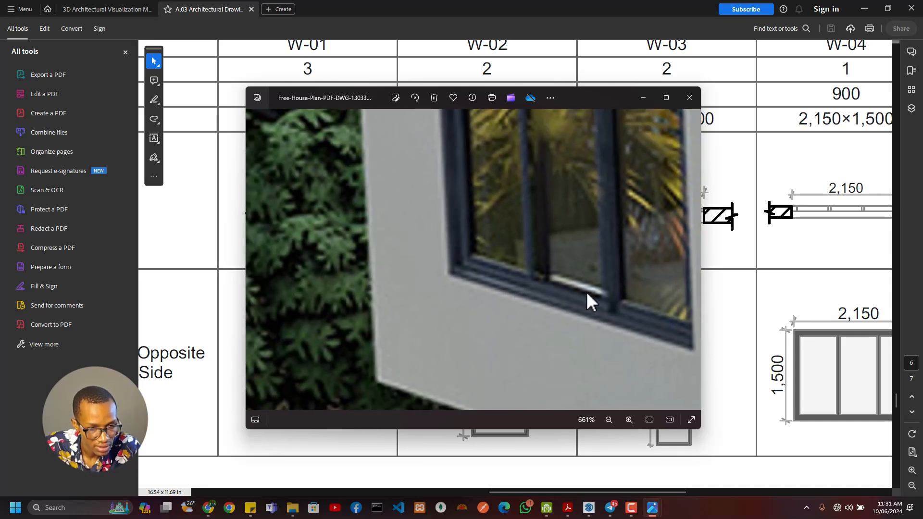
- Switch back to SketchUp and extrude the border face of the window frame 25 mm outward from the wall
key(alt+Tab)
key(alt+Tab)
key(Tab)
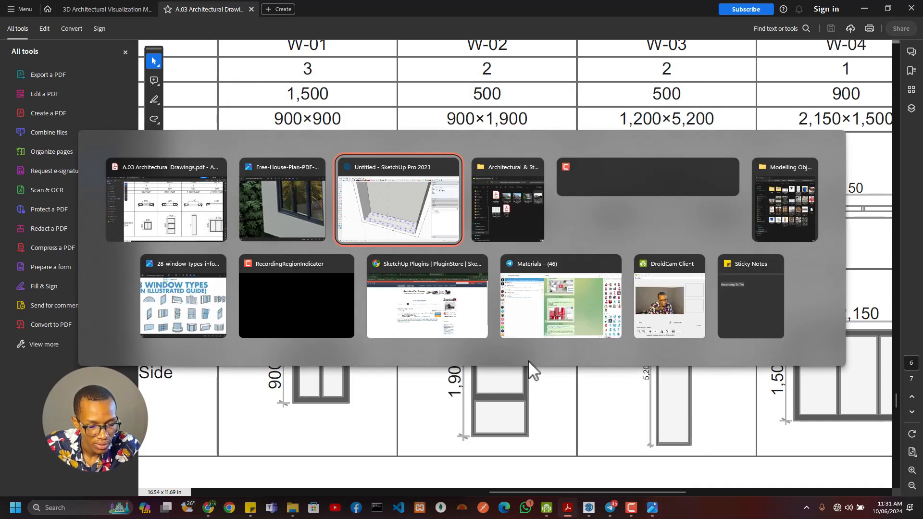
click(346, 350)
scroll(332, 356, down, 3)
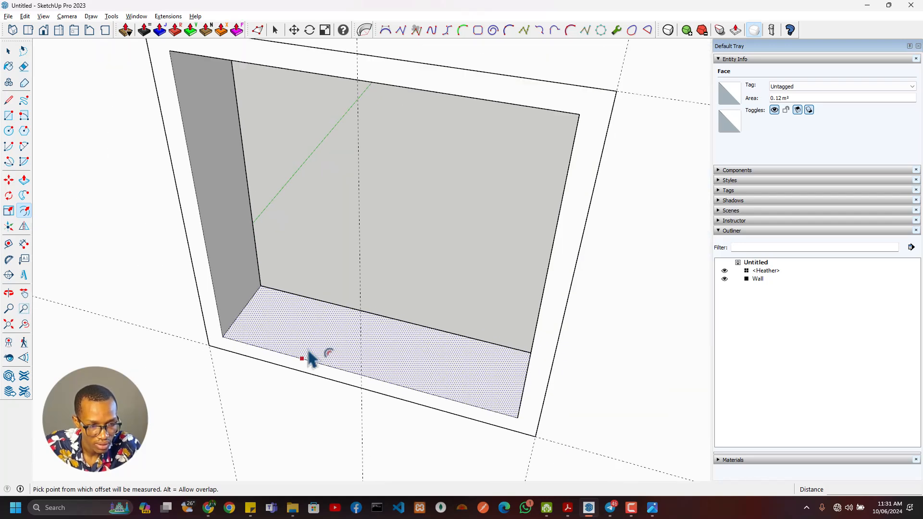
key(p)
click(292, 370)
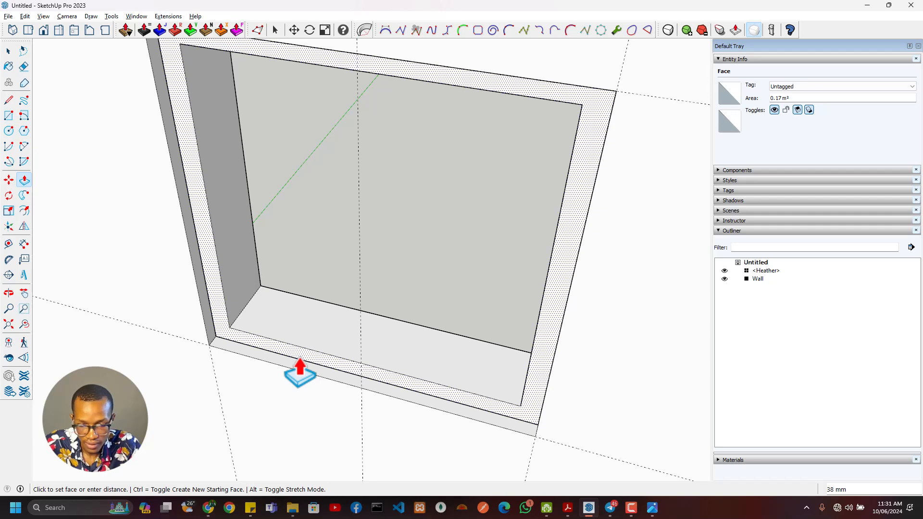
text(25)
key(Return)
- Extrude the frame's border face on the opposite side of the wall outward by the same 25 mm
scroll(300, 375, down, 8)
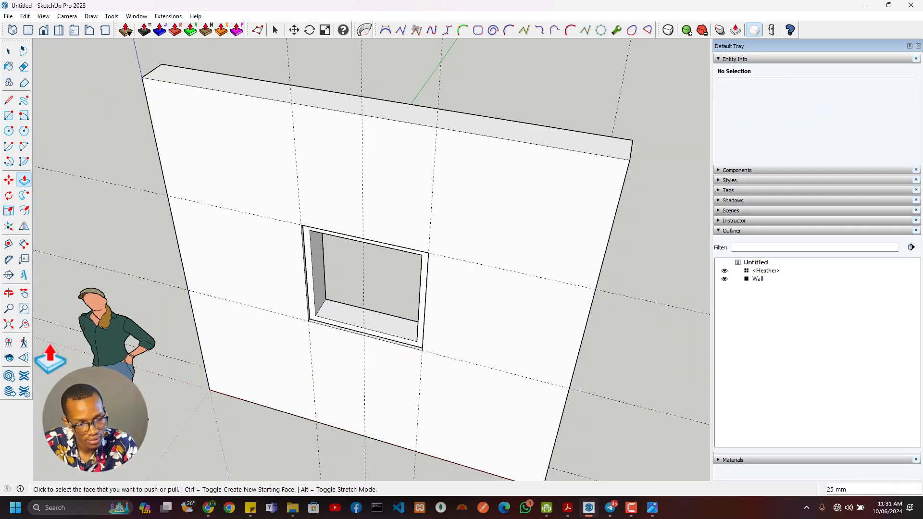
middle_drag(50, 358, 253, 334)
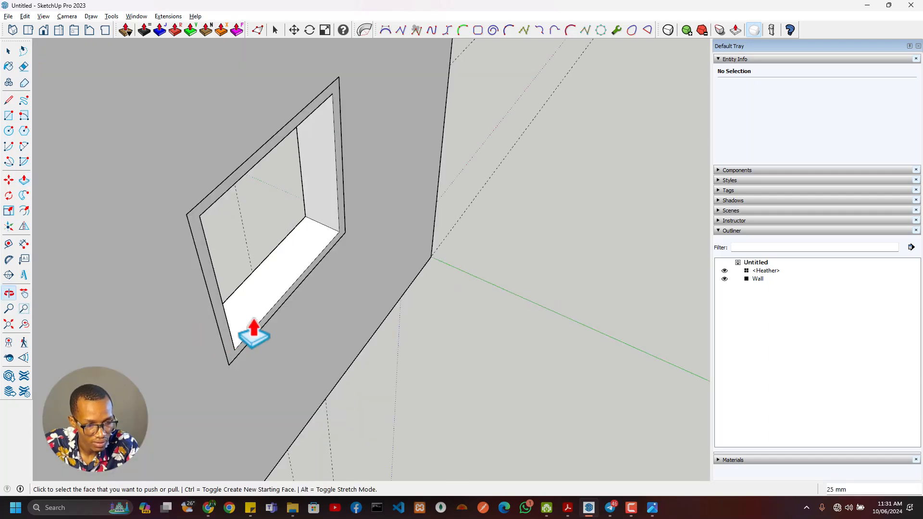
double_click(287, 299)
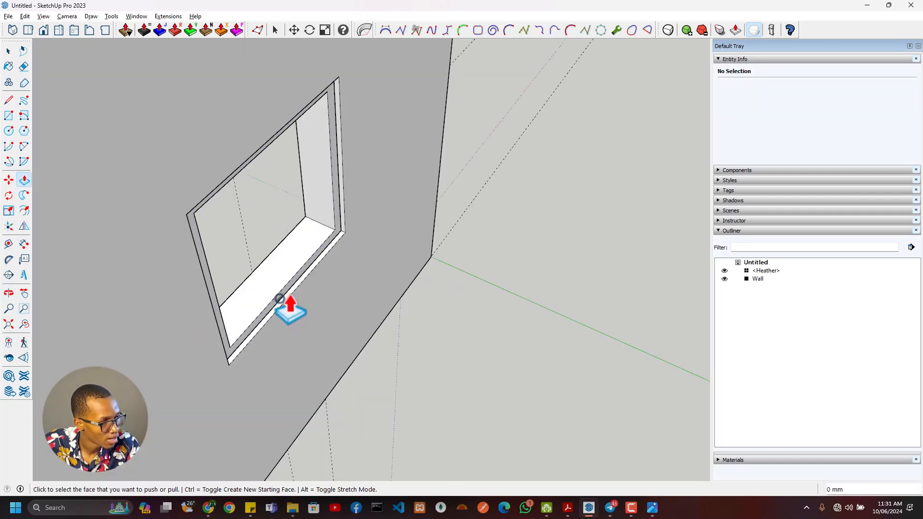
- Offset the outlines of the frame's inner bottom face and adjoining left inner face 25 mm inward
scroll(285, 307, down, 5)
middle_drag(264, 365, 701, 286)
scroll(470, 354, up, 5)
middle_drag(470, 354, 345, 346)
scroll(345, 337, up, 3)
key(f)
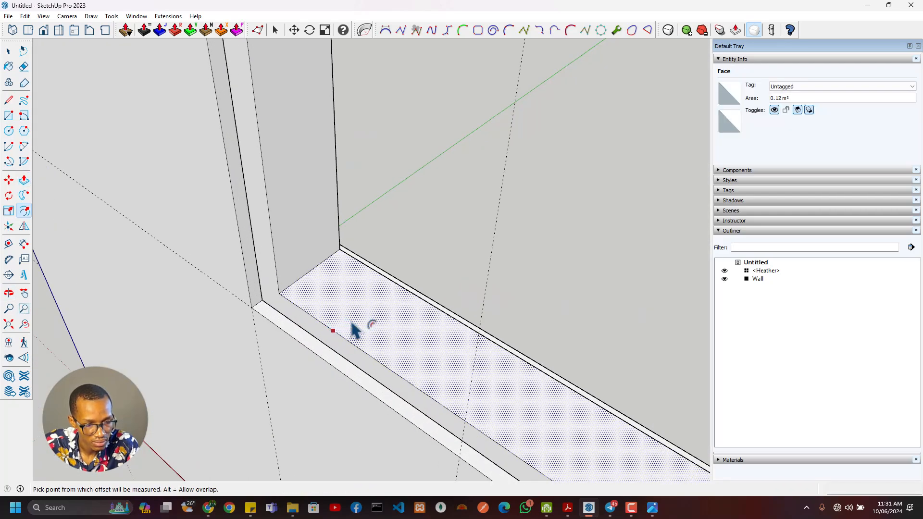
click(357, 325)
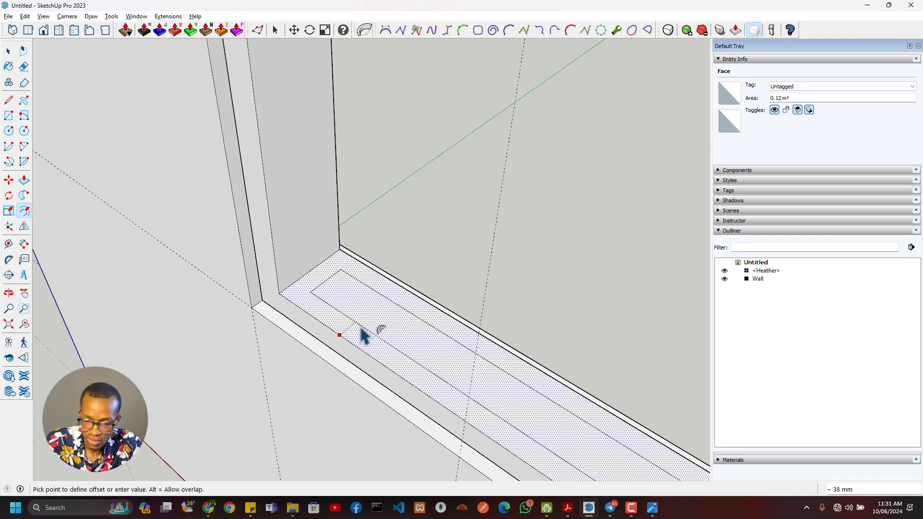
text(2)
key(Return)
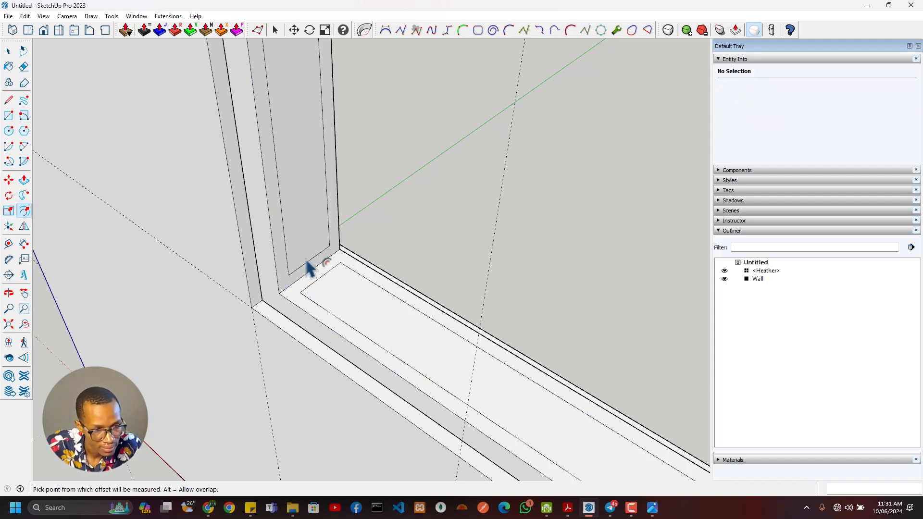
- Repeat the 25 mm inward offset on the frame's inner top face and right inner face
scroll(312, 284, down, 6)
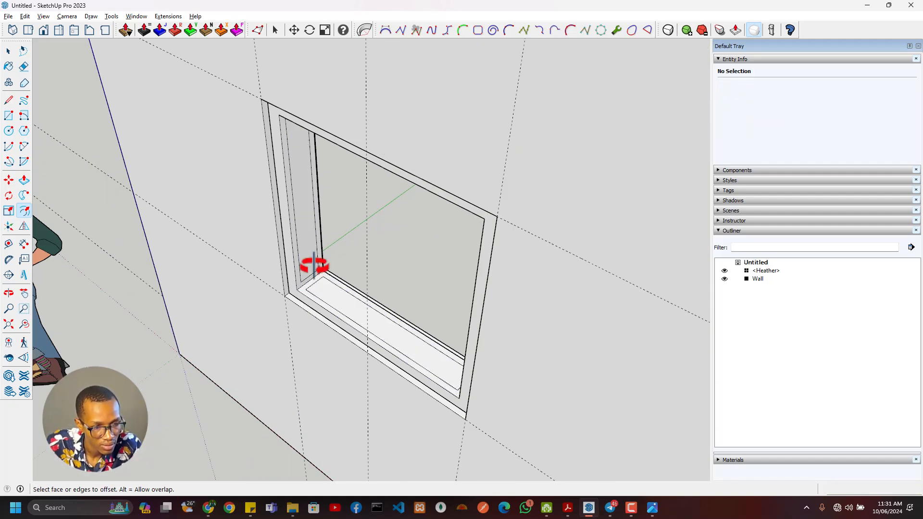
middle_drag(314, 264, 330, 74)
scroll(327, 120, up, 6)
click(352, 120)
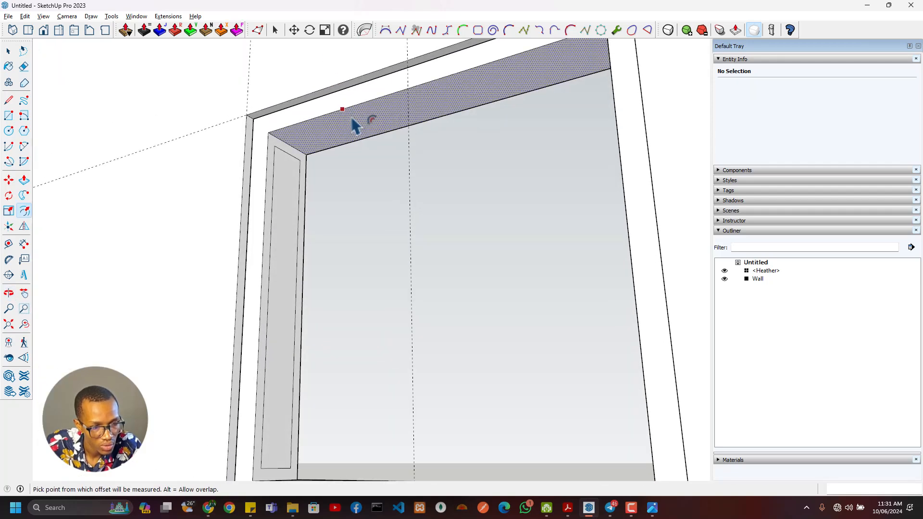
click(352, 120)
scroll(329, 191, down, 3)
middle_drag(328, 195, 597, 167)
double_click(496, 227)
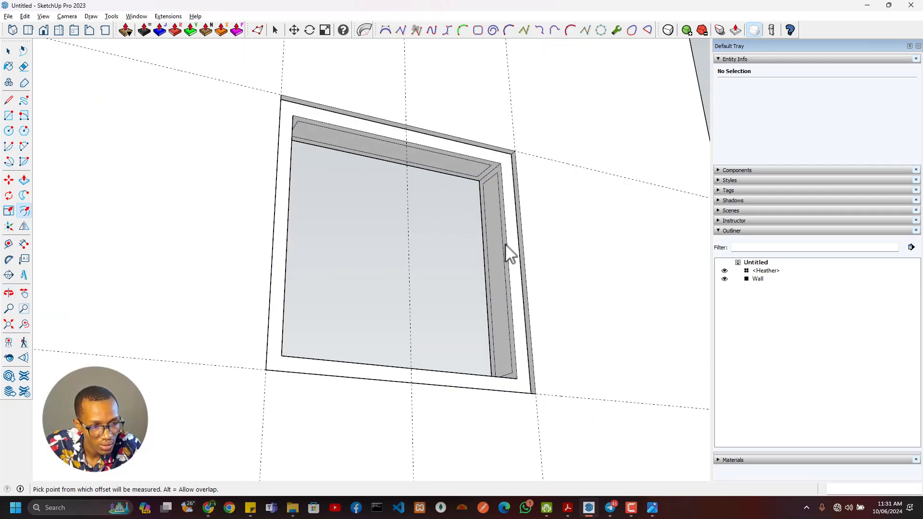
- Extend the offset lines to the frame's upper-right inner corner and erase the short end lines there
scroll(502, 187, up, 3)
key(l)
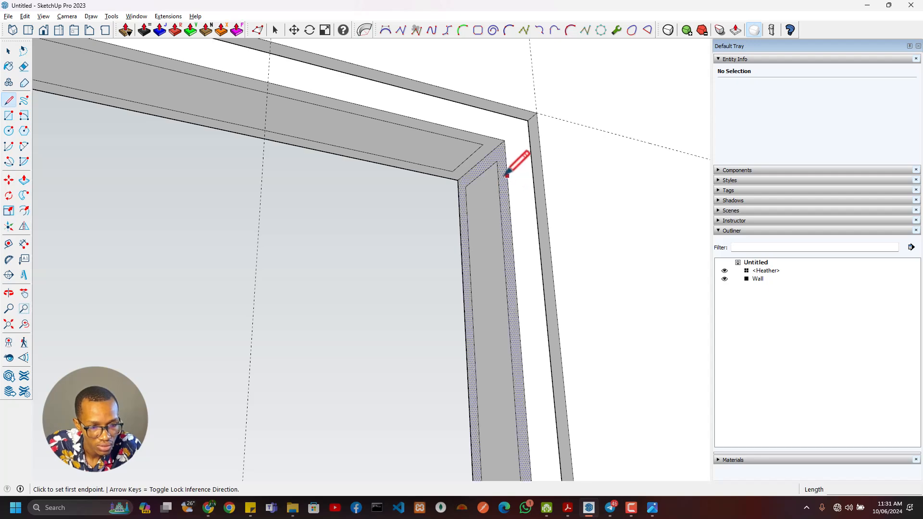
middle_drag(505, 176, 502, 224)
scroll(499, 256, up, 2)
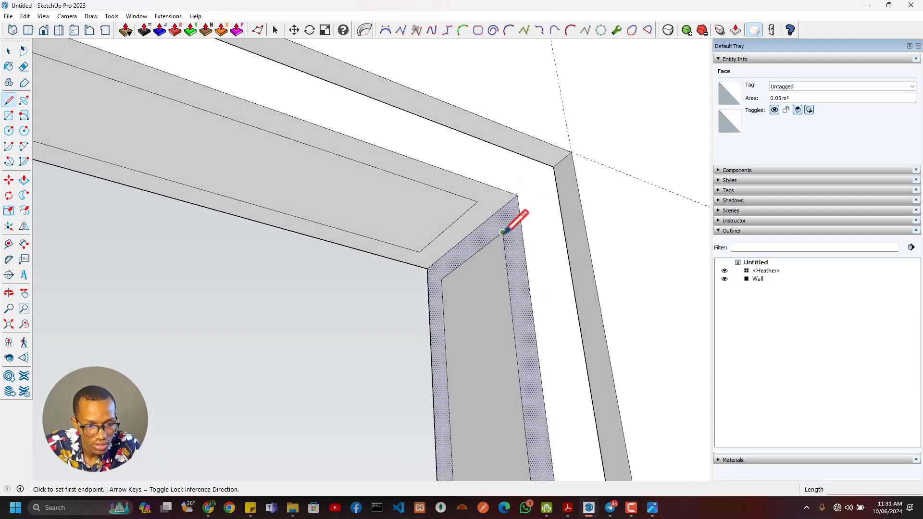
click(502, 232)
click(478, 202)
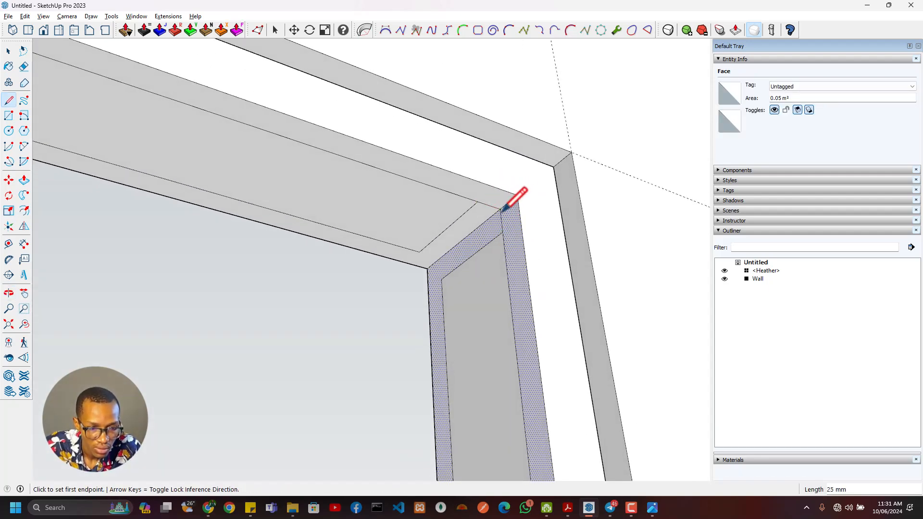
click(441, 280)
click(439, 258)
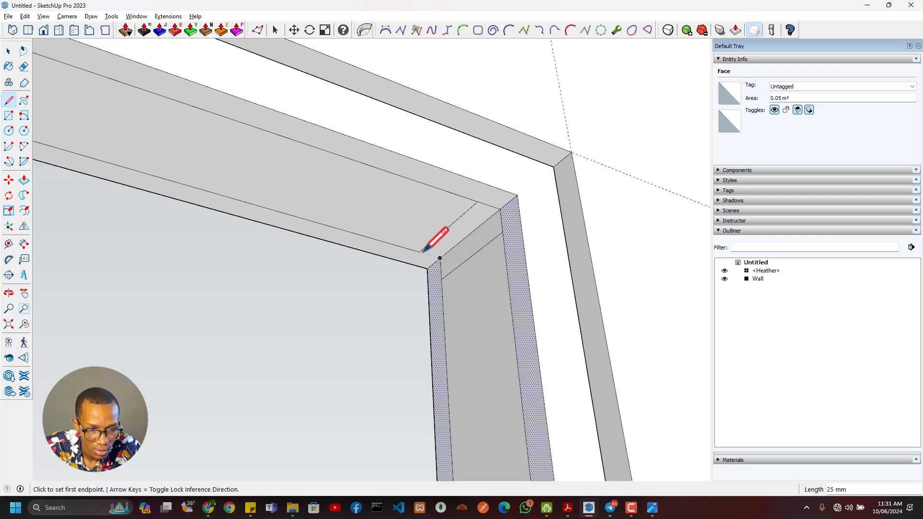
click(419, 251)
key(e)
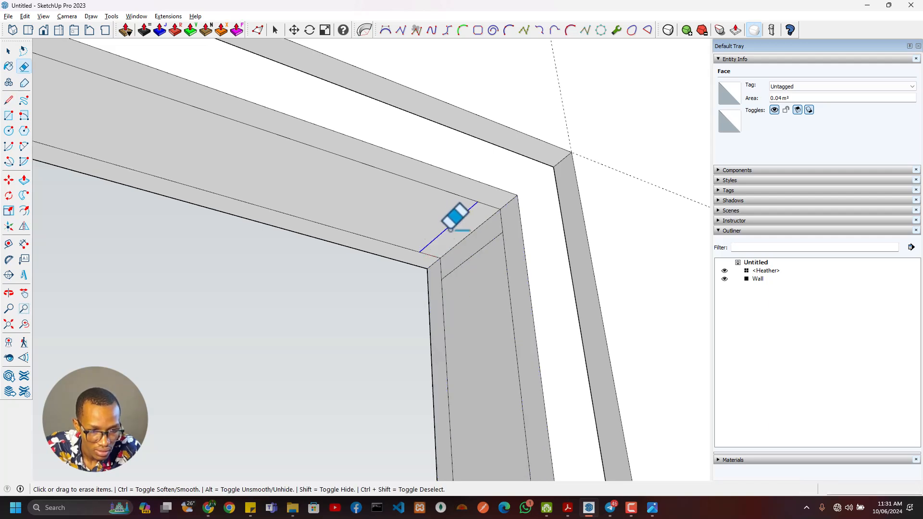
click(464, 260)
- Extend the offset lines to the frame's upper-left inner corner and erase its short end lines
scroll(468, 300, down, 3)
mouse_move(512, 261)
shift+middle_down()
mouse_move(544, 252)
mouse_move(391, 264)
mouse_move(552, 254)
mouse_move(410, 284)
mouse_move(300, 322)
shift+middle_up()
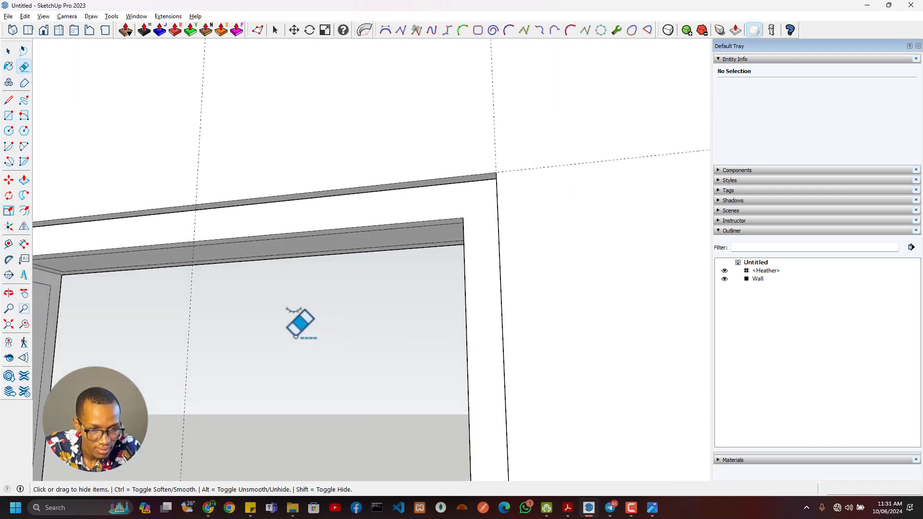
middle_drag(288, 266, 176, 189)
key(l)
click(172, 211)
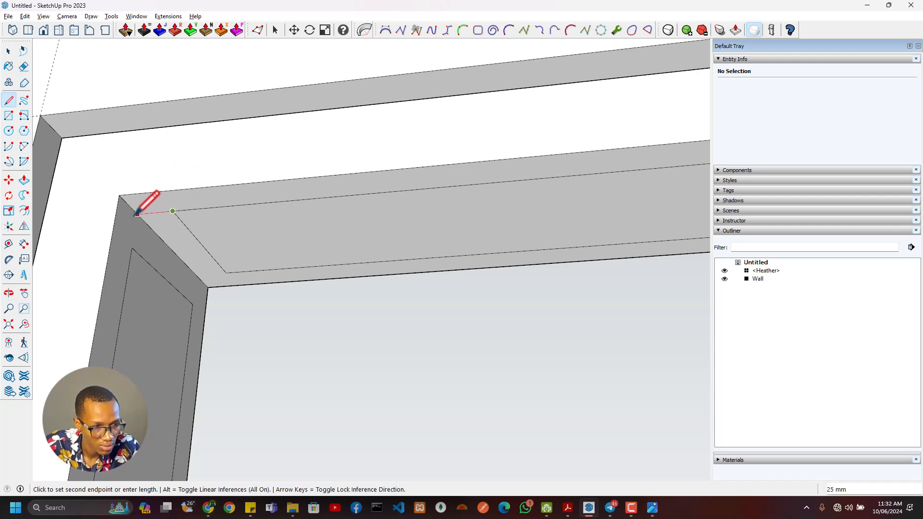
click(137, 214)
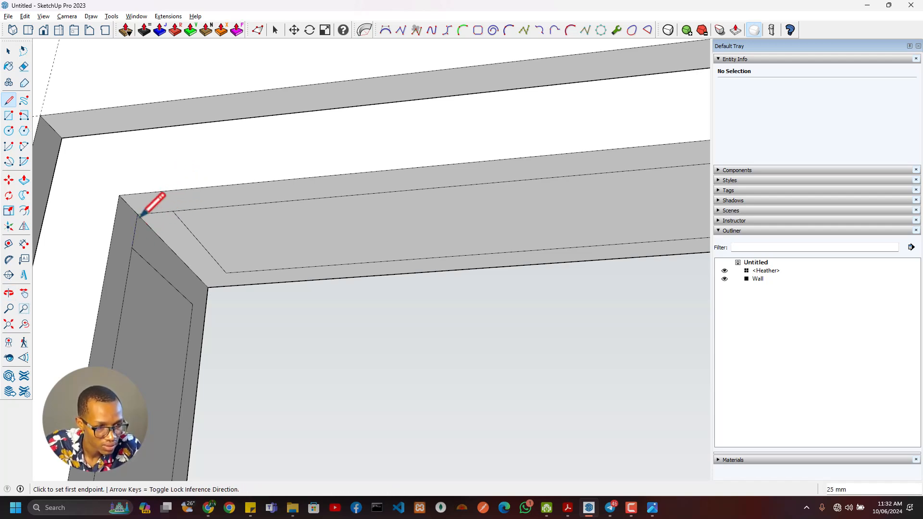
click(196, 275)
click(195, 274)
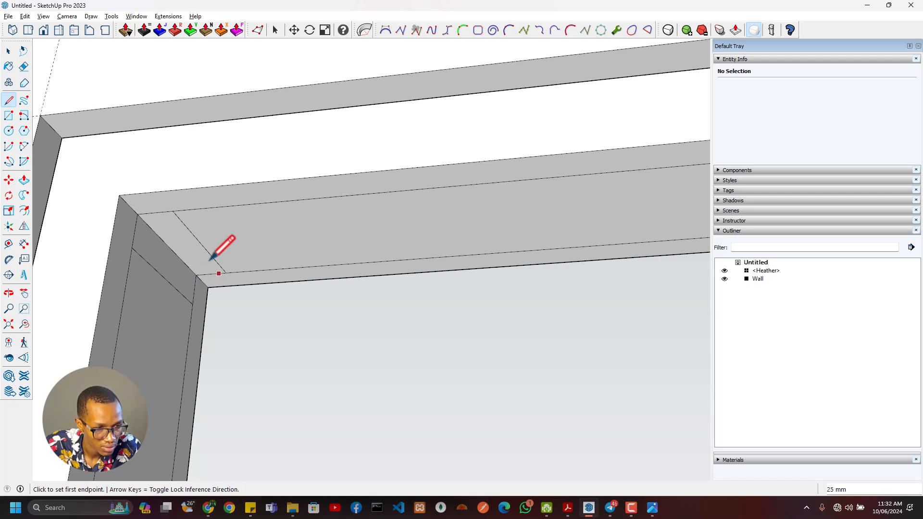
key(e)
click(165, 283)
- Draw 25 mm lines joining the offset outlines to the edge at the frame's lower-left inner corner
scroll(182, 303, down, 5)
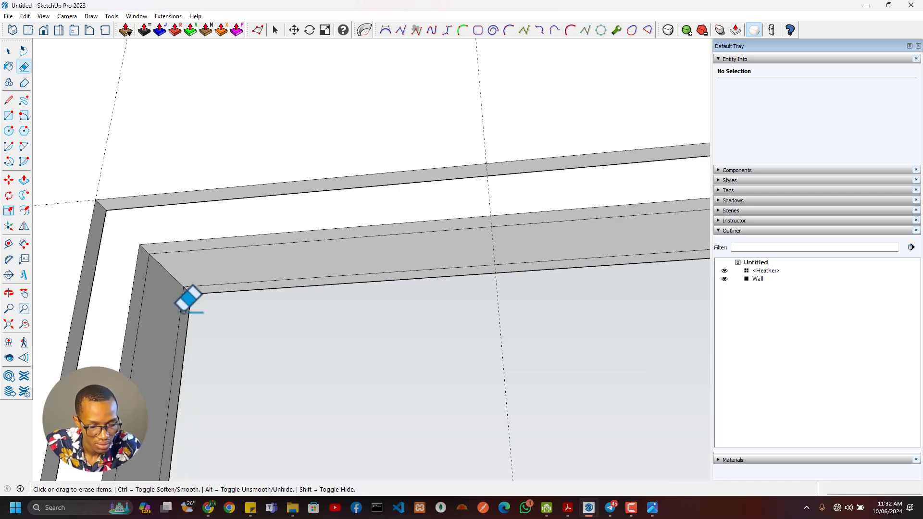
mouse_move(187, 305)
middle_down()
mouse_move(208, 295)
mouse_move(219, 249)
mouse_move(226, 327)
middle_up()
scroll(218, 249, down, 2)
scroll(212, 313, up, 5)
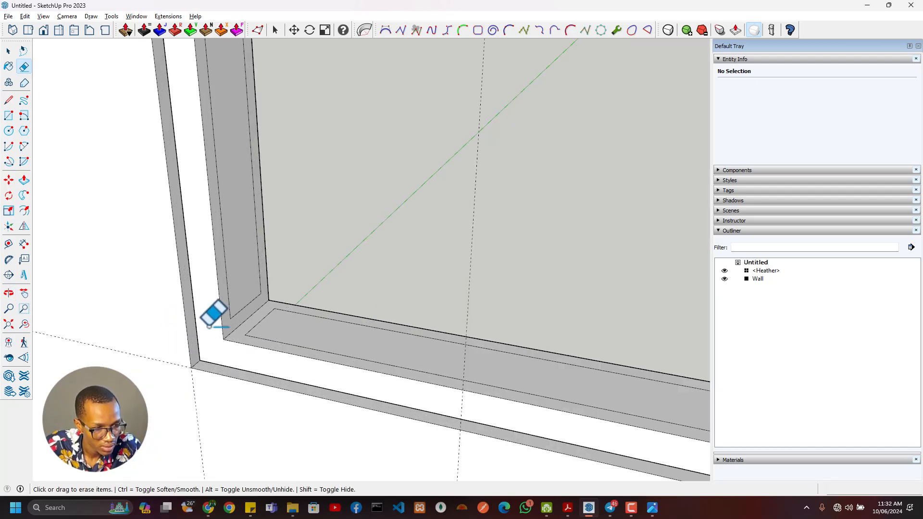
key(l)
click(285, 274)
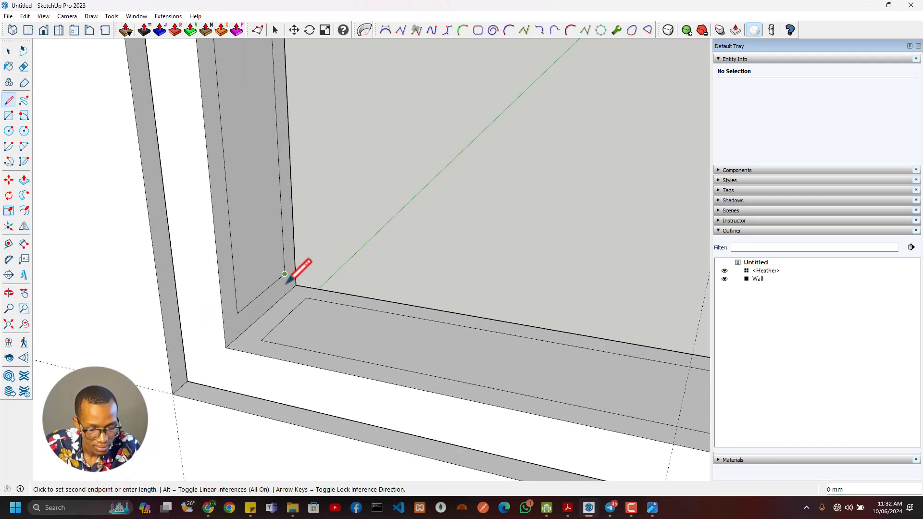
click(285, 294)
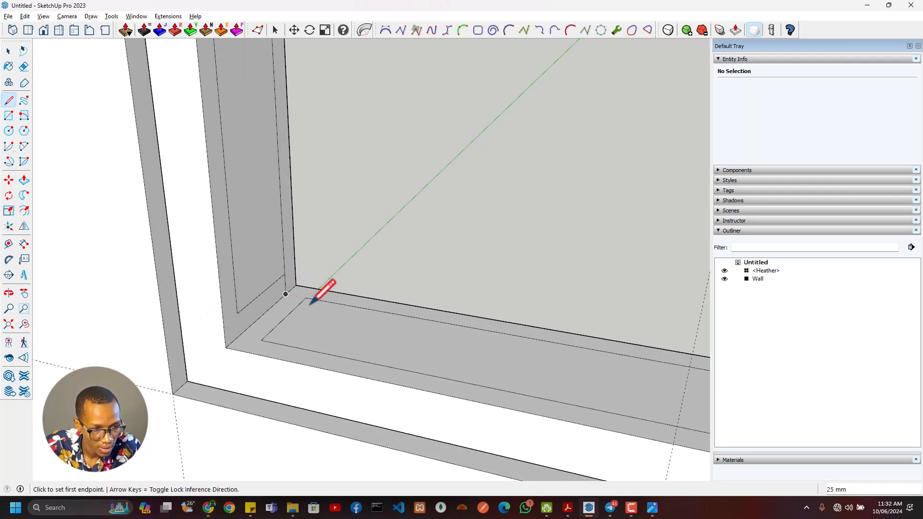
click(286, 294)
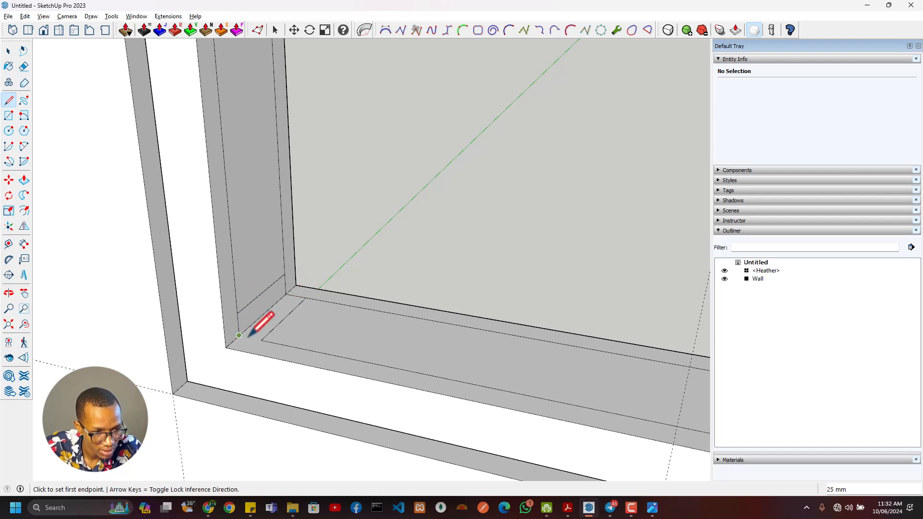
- Extend the front offset lines to the frame's lower-right inner corner and remove the face filling the opening
scroll(342, 361, down, 5)
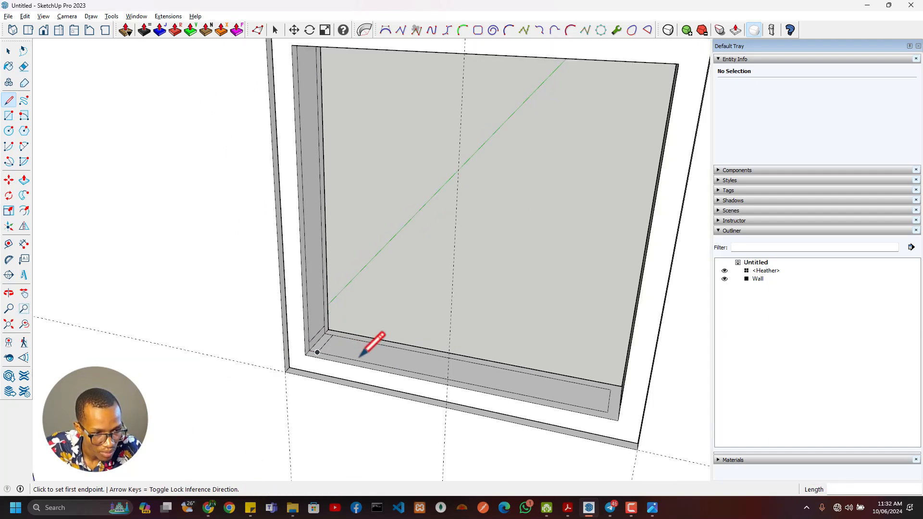
scroll(575, 304, up, 5)
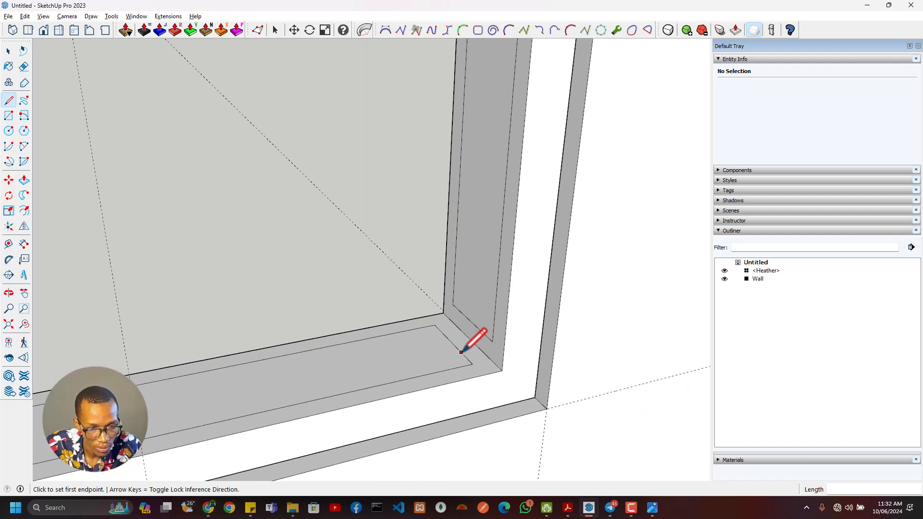
scroll(468, 360, up, 1)
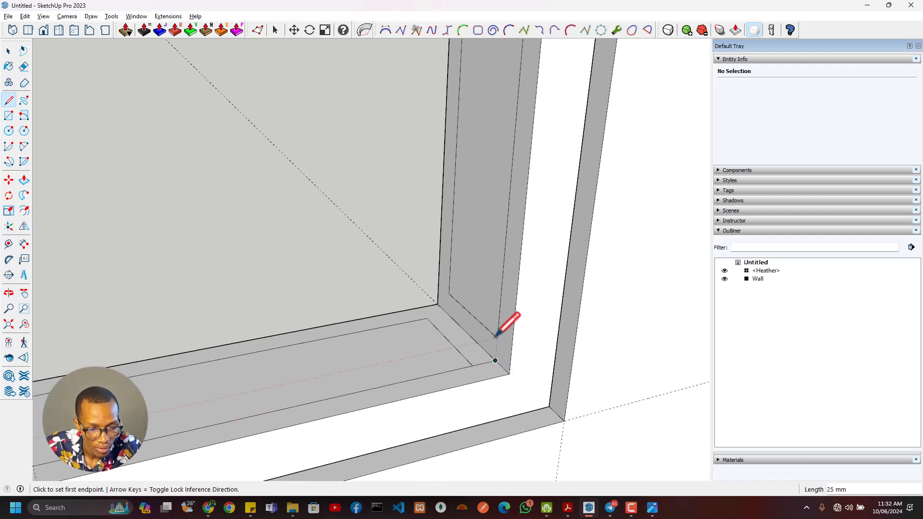
click(495, 360)
key(space)
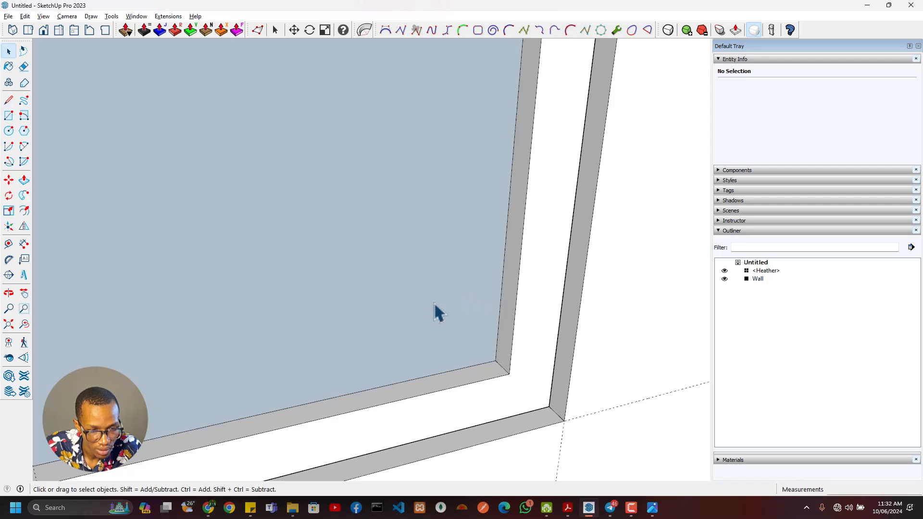
click(435, 313)
key(Escape)
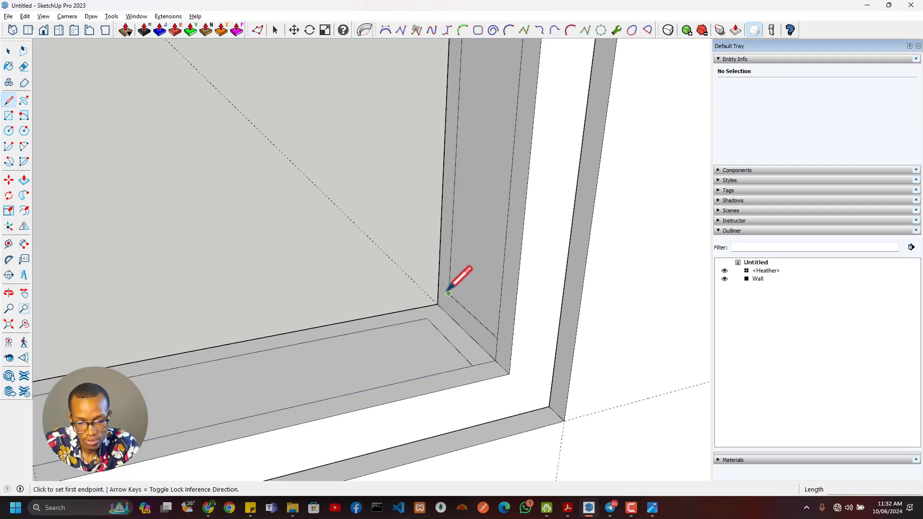
- Extend the rear offset lines to the lower-right inner corner and delete the face that closes the opening
click(448, 294)
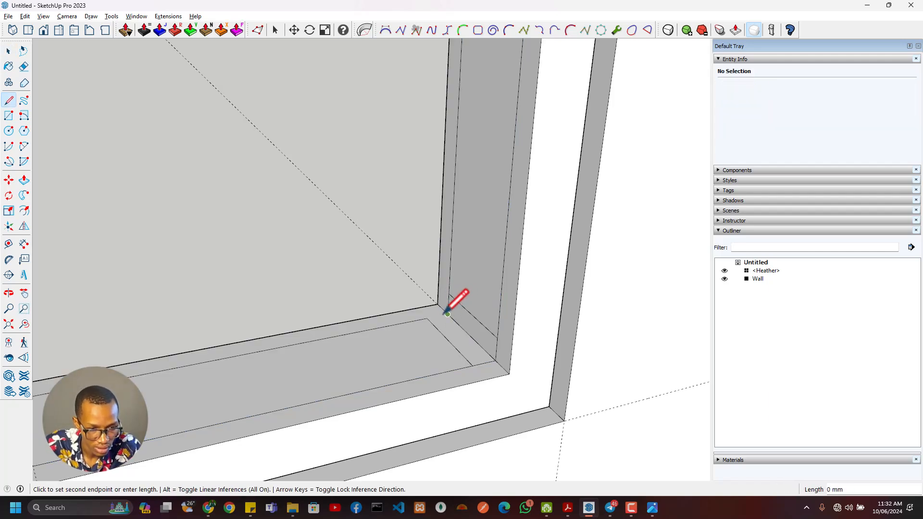
click(426, 318)
key(space)
click(416, 288)
key(Delete)
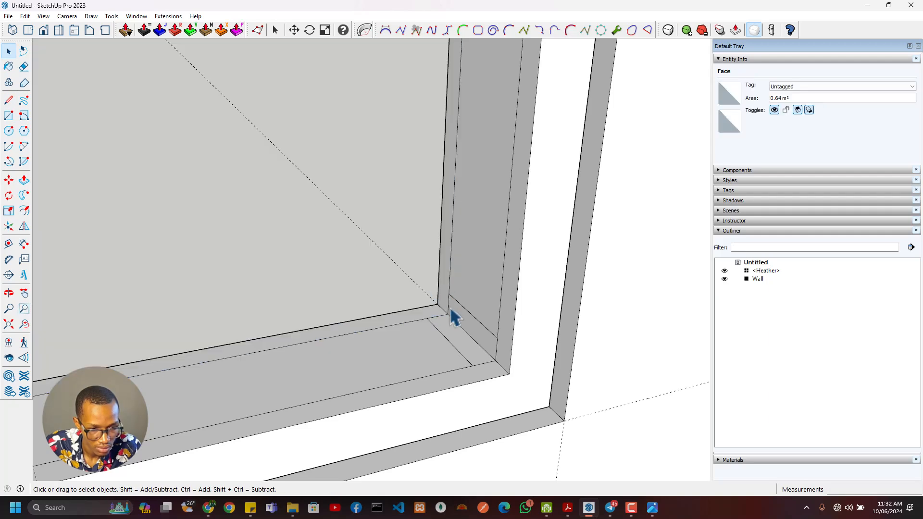
- Erase the short end lines of the offset outlines at the frame's lower-right inner corner
key(e)
click(443, 344)
key(space)
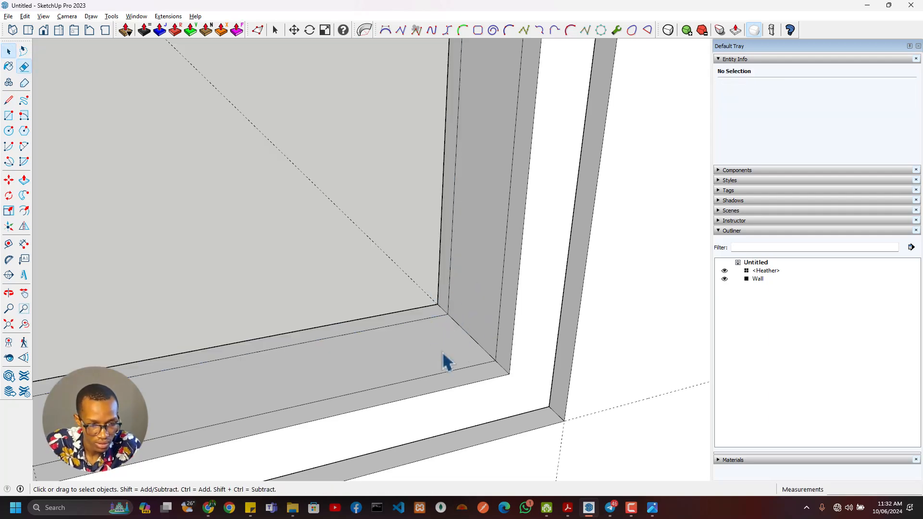
- Push the face between the offset lines on the frame's bottom inner side down 30 mm
click(457, 348)
key(p)
click(429, 358)
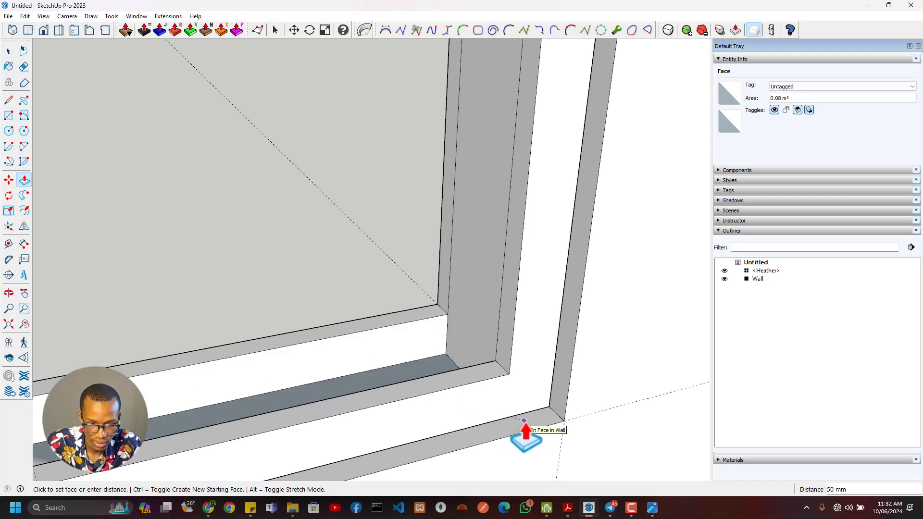
key(Return)
scroll(455, 240, down, 5)
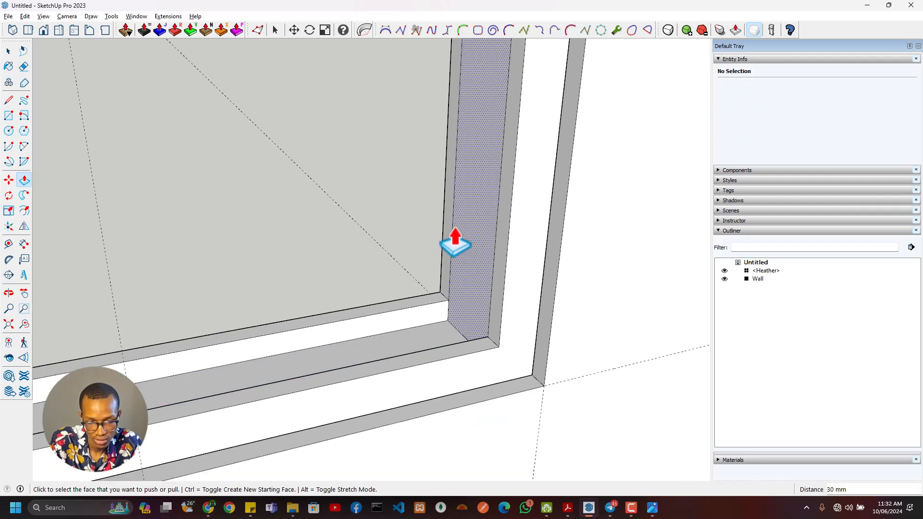
- Push the face between the offset lines on the frame's right inner side outward 20 mm
shift+middle_drag(412, 263, 500, 419)
scroll(529, 404, up, 4)
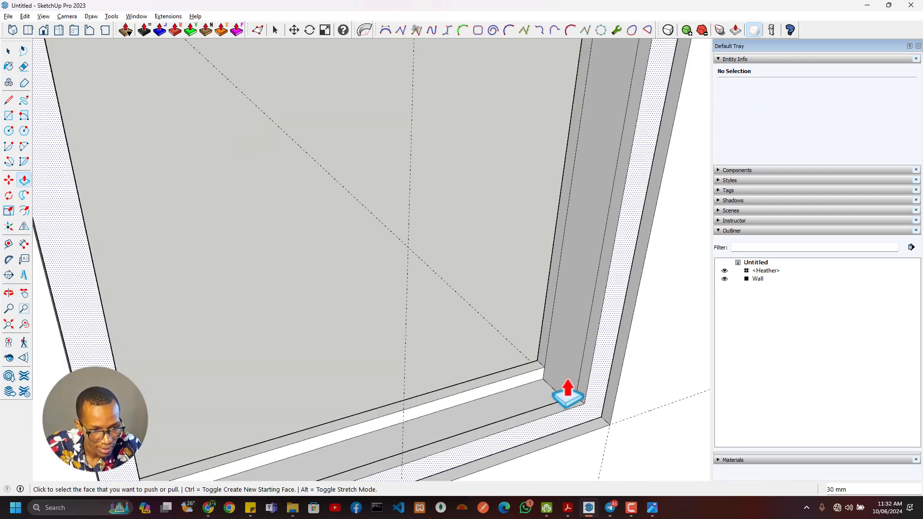
click(559, 388)
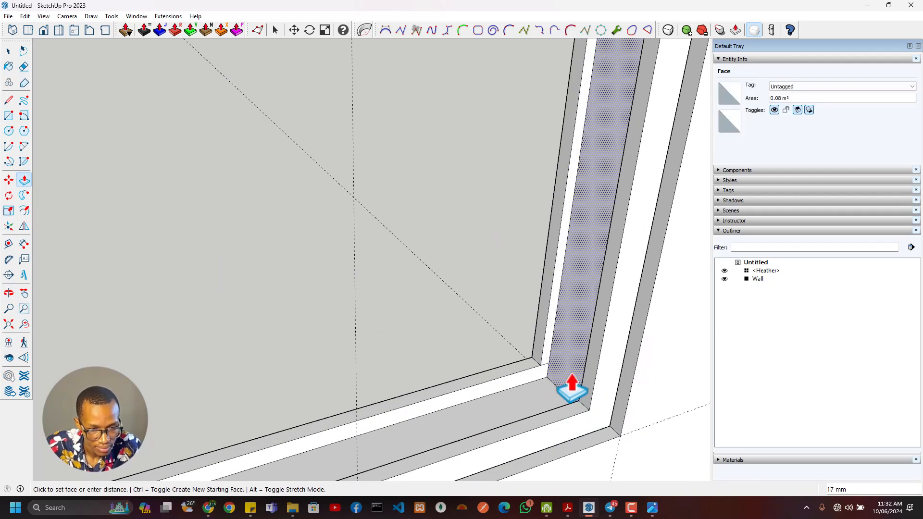
click(632, 378)
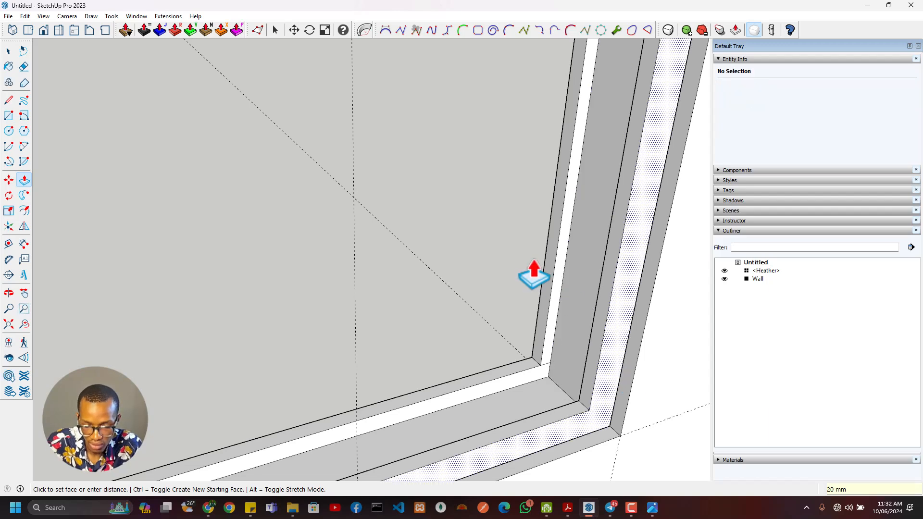
scroll(538, 288, down, 4)
middle_drag(546, 304, 396, 321)
scroll(448, 335, up, 3)
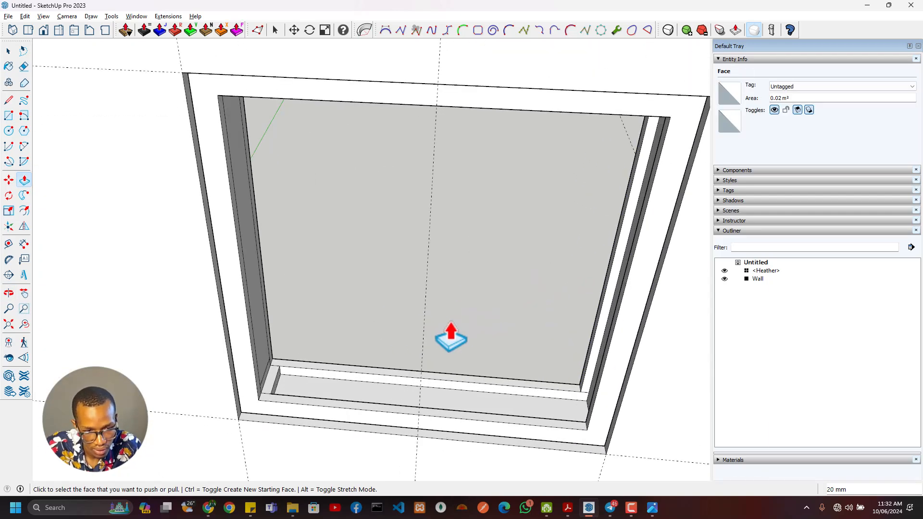
middle_drag(495, 341, 288, 330)
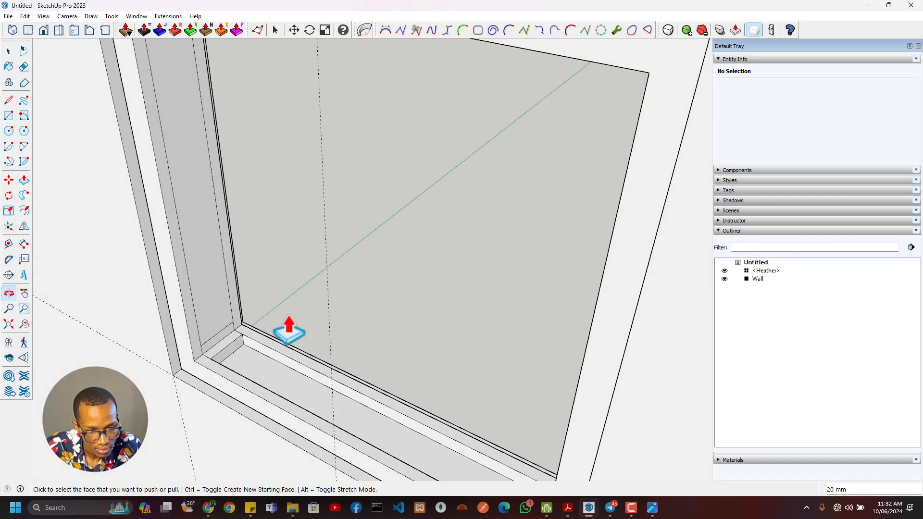
- Undo the groove pushes and erase the short stray lines at the frame's lower-left inner corner
scroll(233, 365, up, 2)
click(233, 365)
middle_drag(233, 355, 258, 381)
key(e)
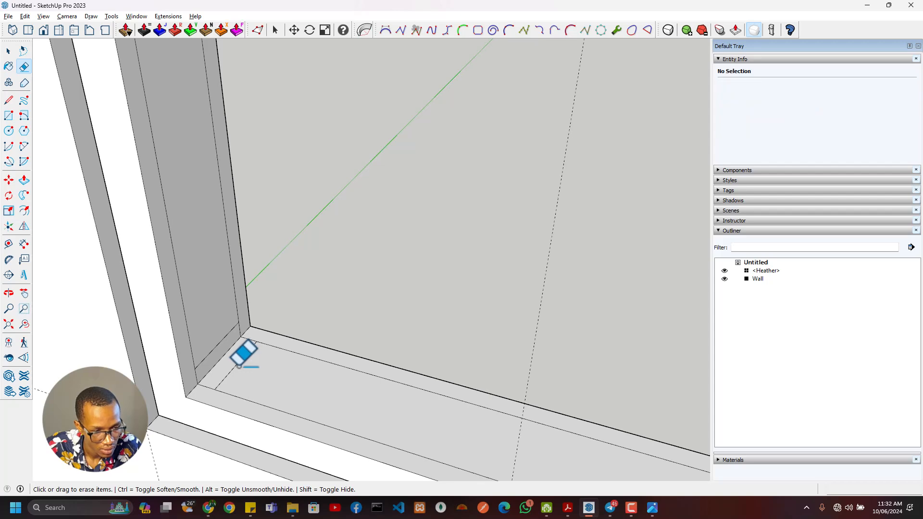
scroll(222, 347, down, 2)
middle_drag(233, 352, 314, 359)
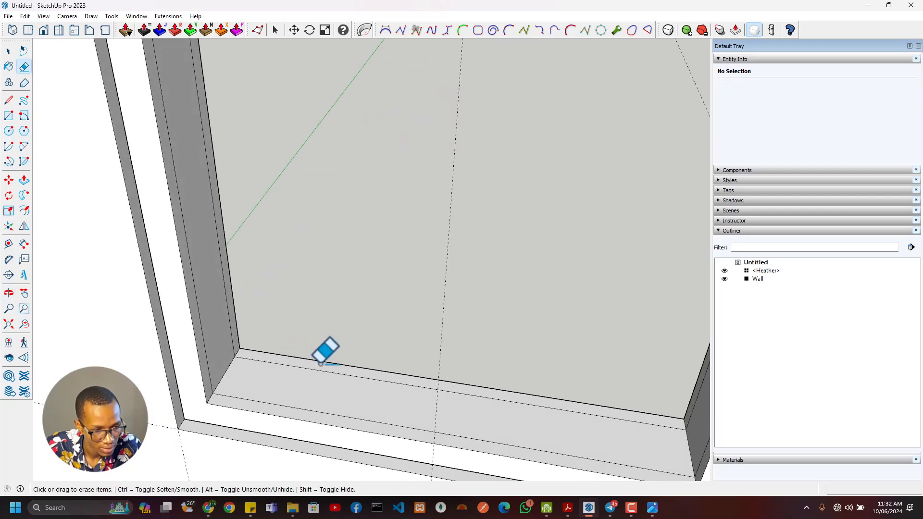
- Push the faces between the offset lines 30 mm into all four inner sides of the frame to form a groove
key(p)
scroll(594, 407, down, 2)
double_click(660, 423)
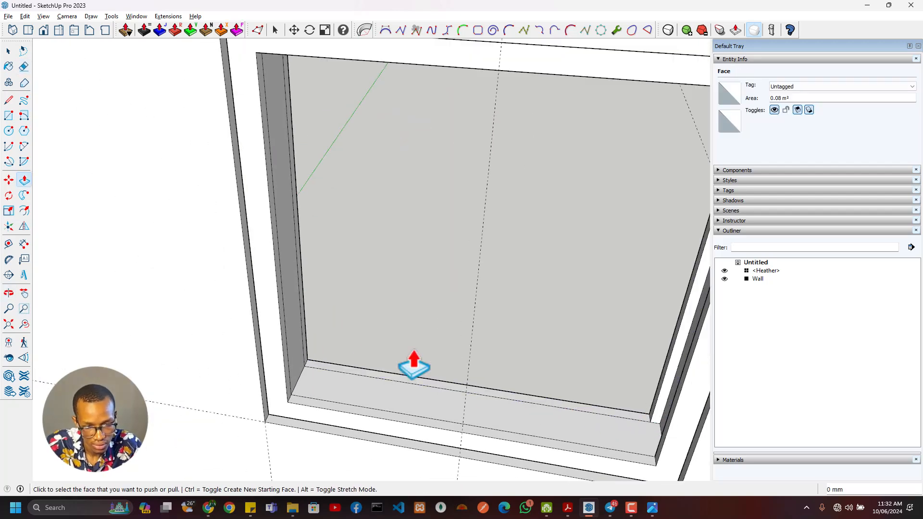
double_click(290, 361)
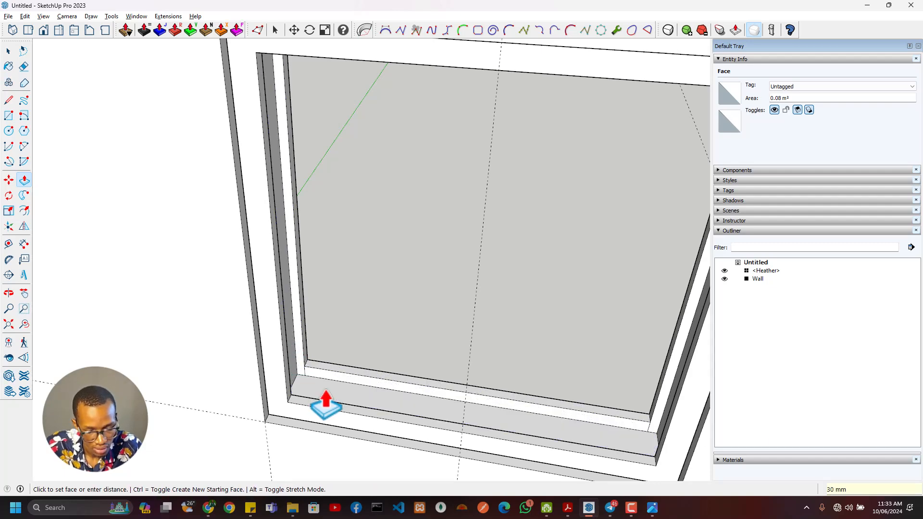
middle_drag(388, 380, 328, 276)
double_click(352, 278)
- Group all connected geometry of the grooved window frame and name the group Window Main Frame
key(space)
triple_click(326, 266)
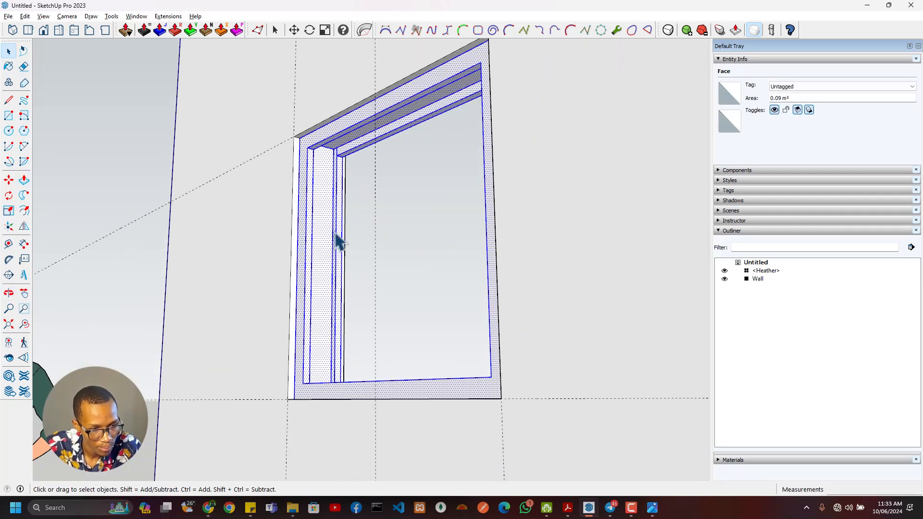
middle_drag(336, 241, 305, 385)
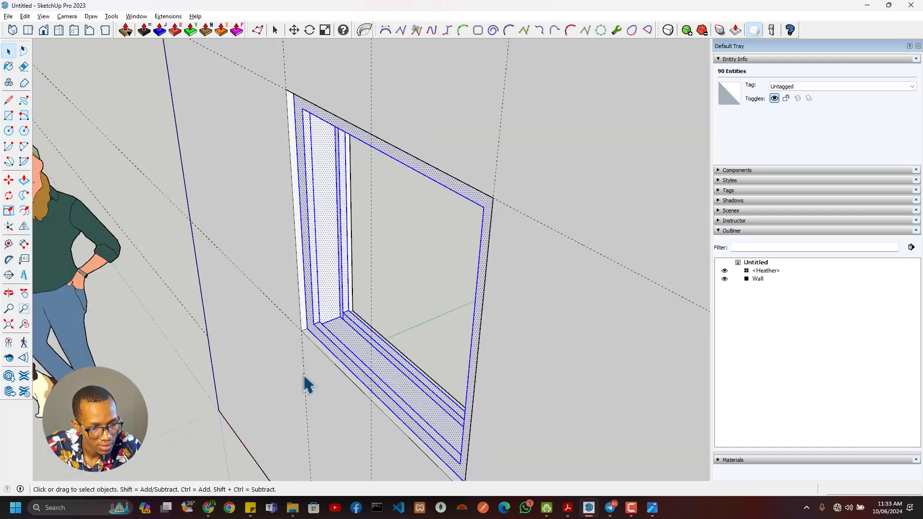
scroll(330, 352, up, 3)
scroll(363, 352, down, 2)
mouse_move(364, 355)
middle_down()
mouse_move(508, 457)
mouse_move(366, 339)
middle_up()
scroll(274, 272, up, 3)
middle_drag(274, 272, 218, 212)
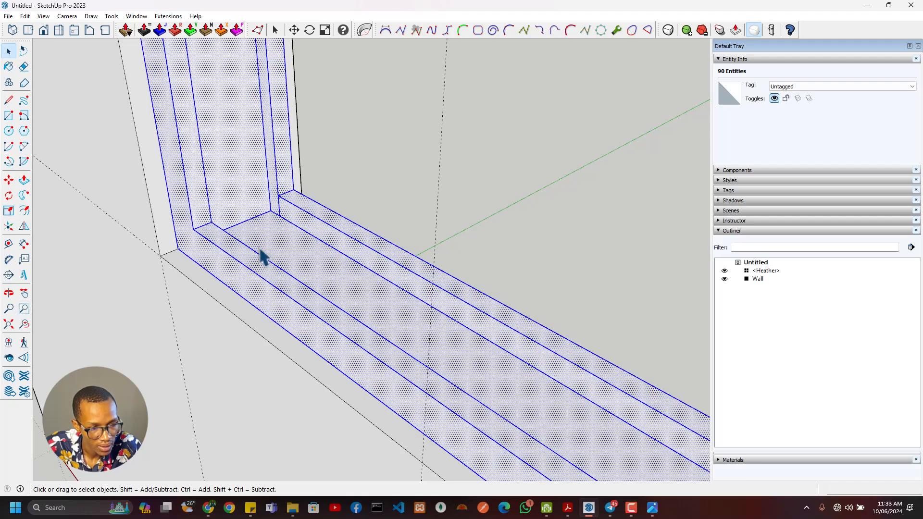
middle_drag(260, 256, 313, 231)
scroll(315, 216, down, 5)
right_click(307, 236)
click(339, 321)
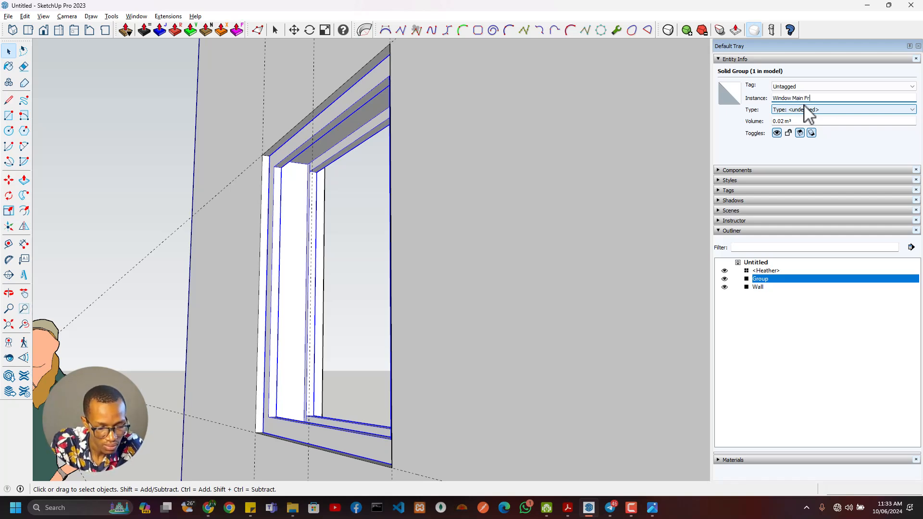
key(Return)
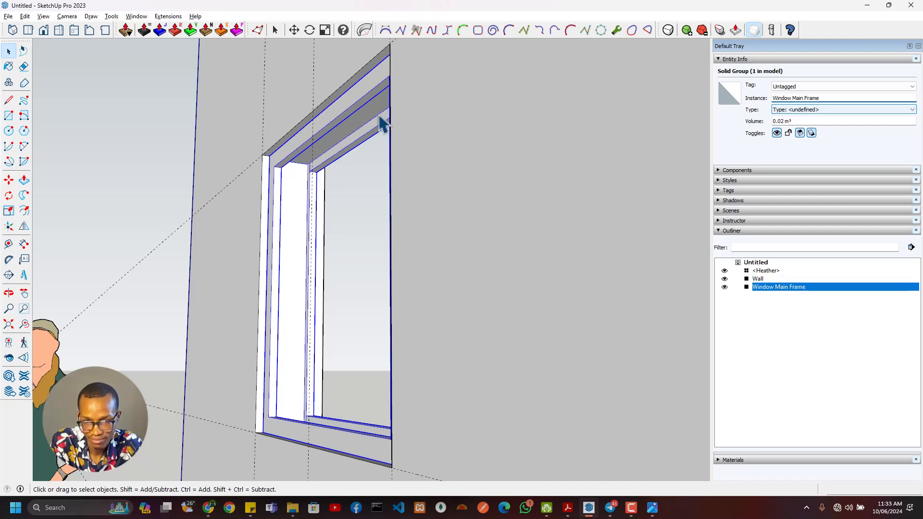
- Place guides on the frame's bottom channel: one across it 420 mm from its left end, one lengthwise along its middle
scroll(303, 168, up, 1)
middle_drag(291, 202, 267, 317)
shift+middle_drag(280, 392, 357, 255)
scroll(357, 254, up, 2)
key(r)
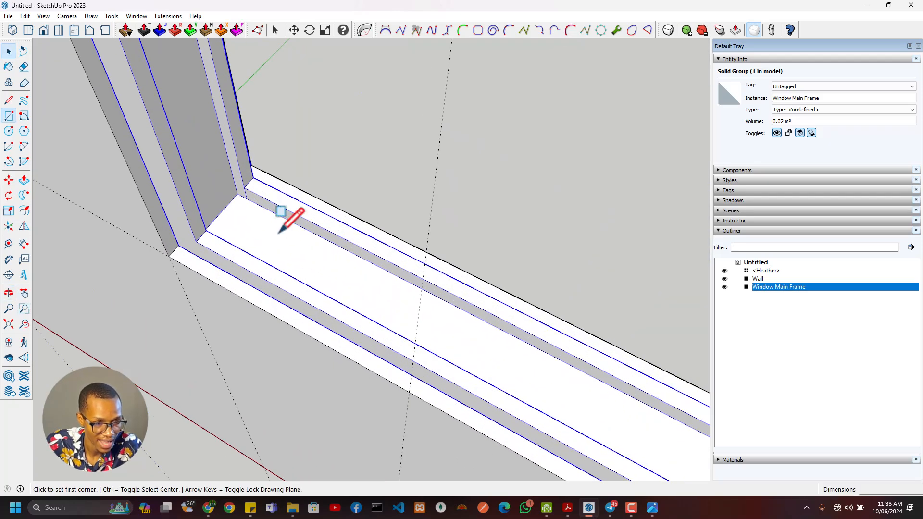
key(t)
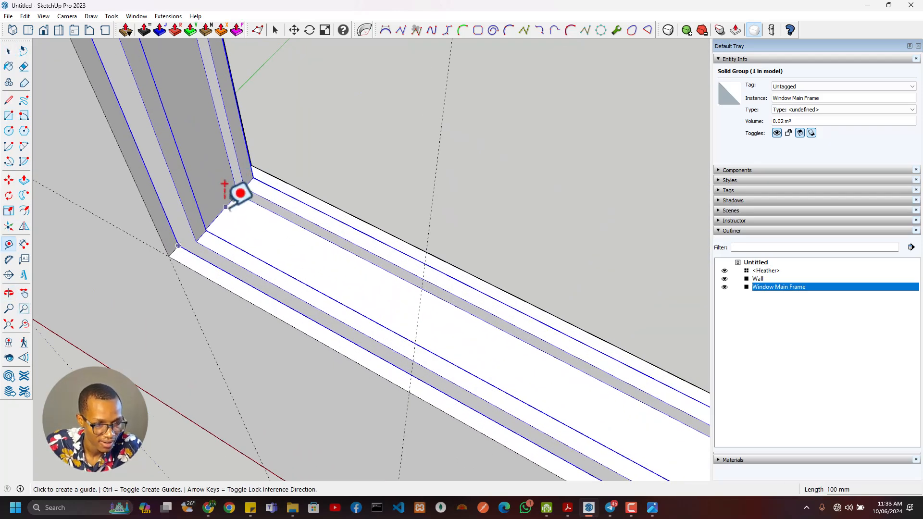
click(239, 193)
middle_drag(282, 208, 496, 233)
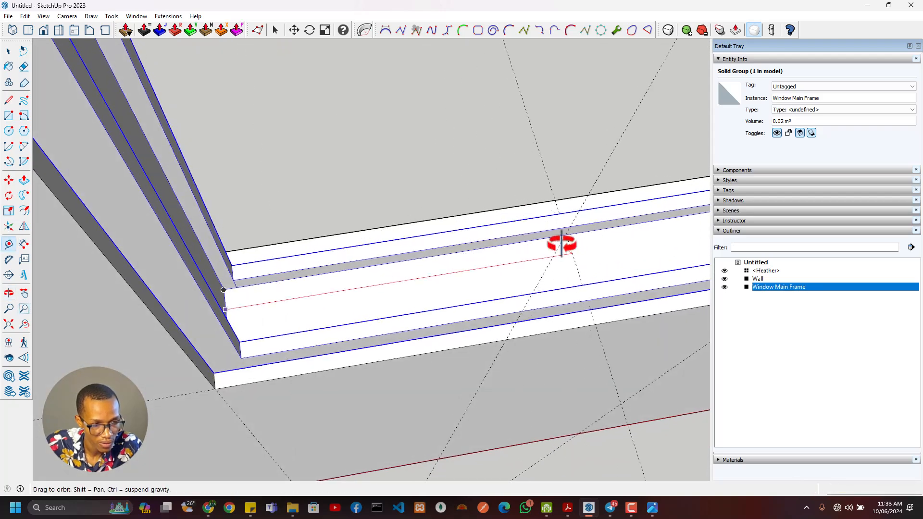
middle_drag(558, 243, 388, 204)
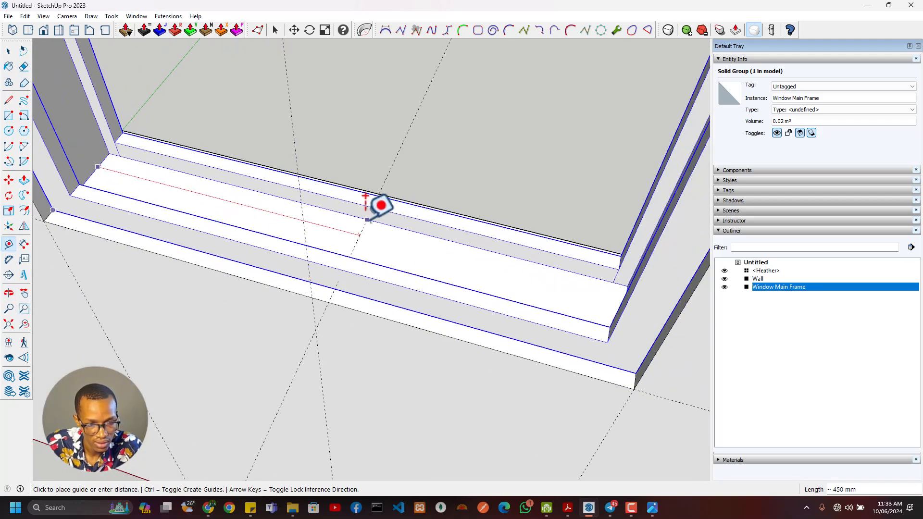
click(348, 214)
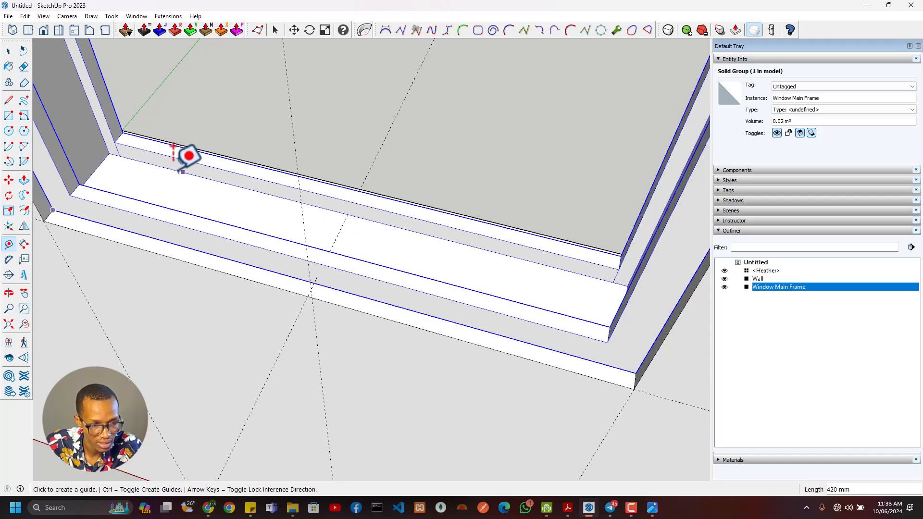
click(93, 173)
middle_drag(206, 179, 147, 148)
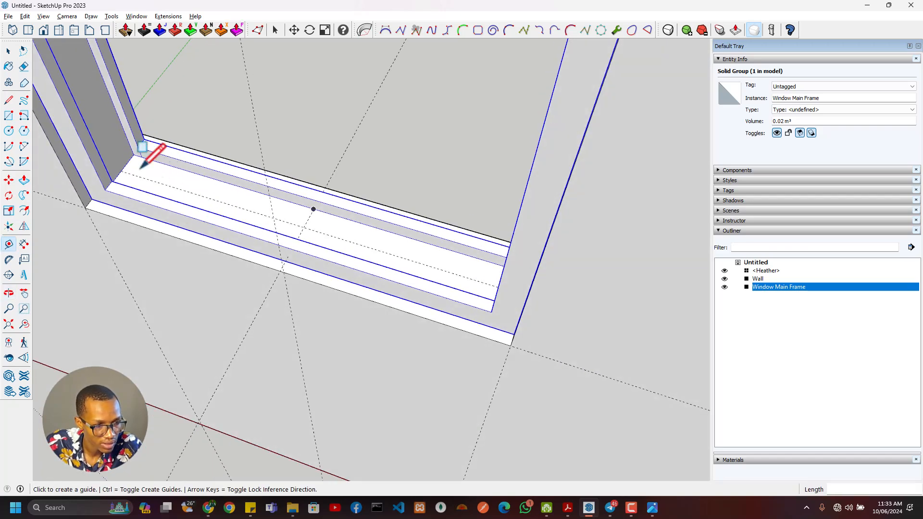
- Draw a 420 × 50 mm rectangle at the bottom channel's rear left and extrude it 860 mm up to the top channel
key(r)
click(133, 154)
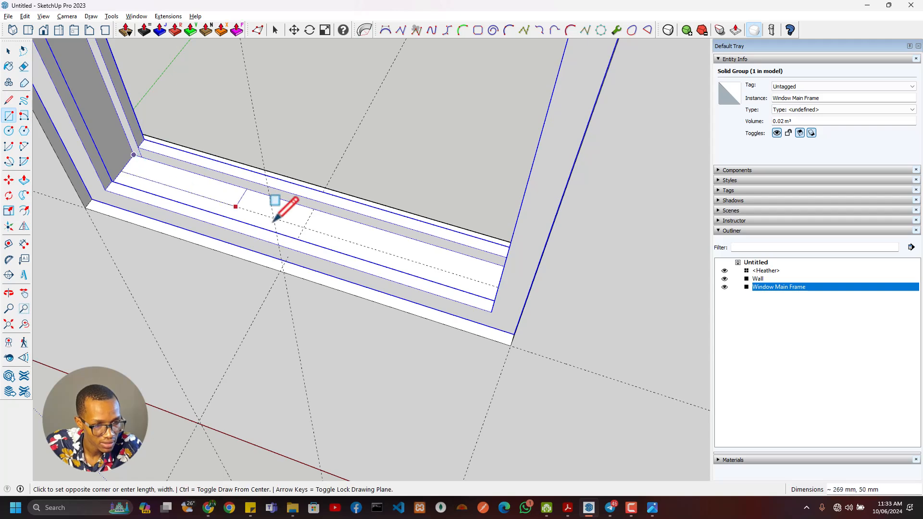
click(304, 226)
middle_drag(324, 231, 349, 271)
key(p)
click(320, 272)
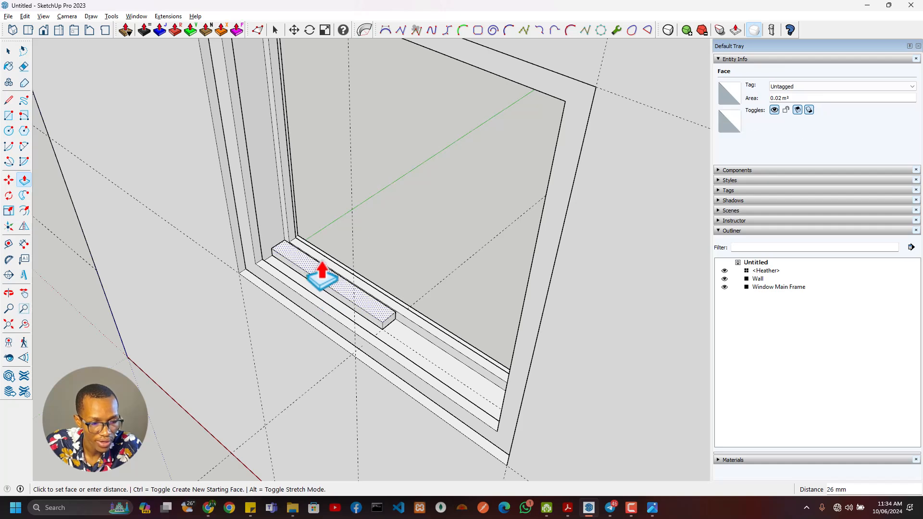
middle_drag(301, 230, 319, 346)
click(407, 252)
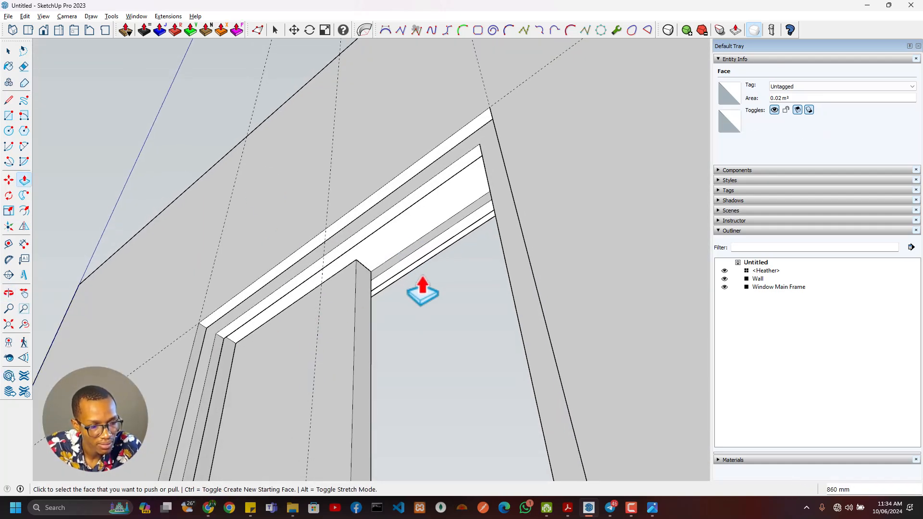
- Offset the outline of the sash panel's front face inward by 40 mm, checking the proportions against the house render
middle_drag(418, 288, 404, 340)
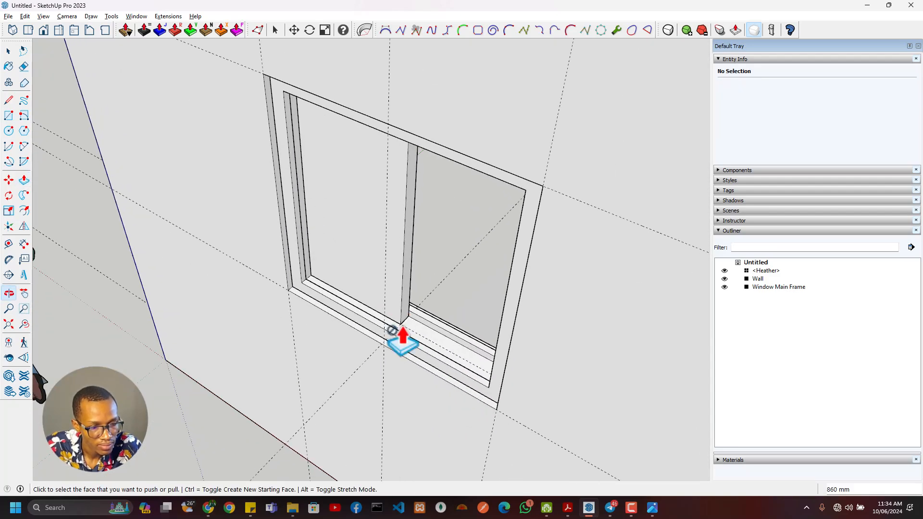
scroll(388, 295, up, 5)
key(f)
click(389, 287)
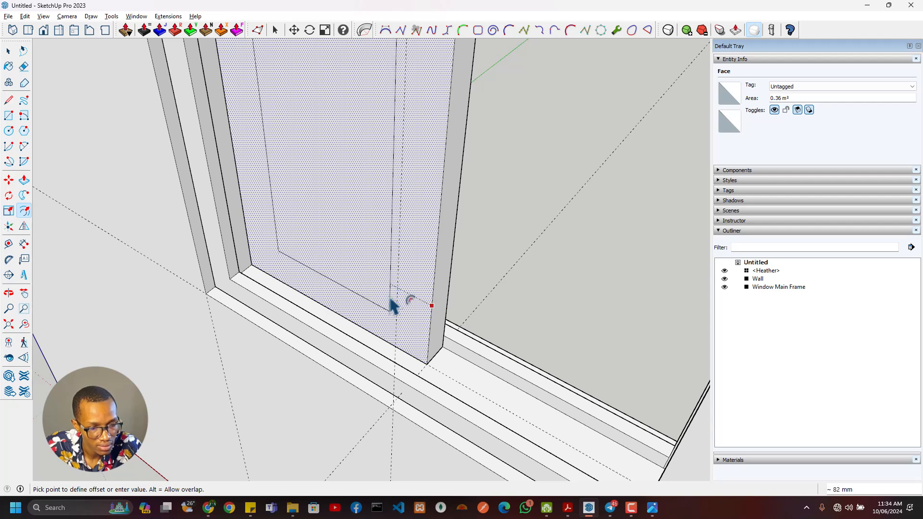
key(alt+Tab)
key(alt+Tab)
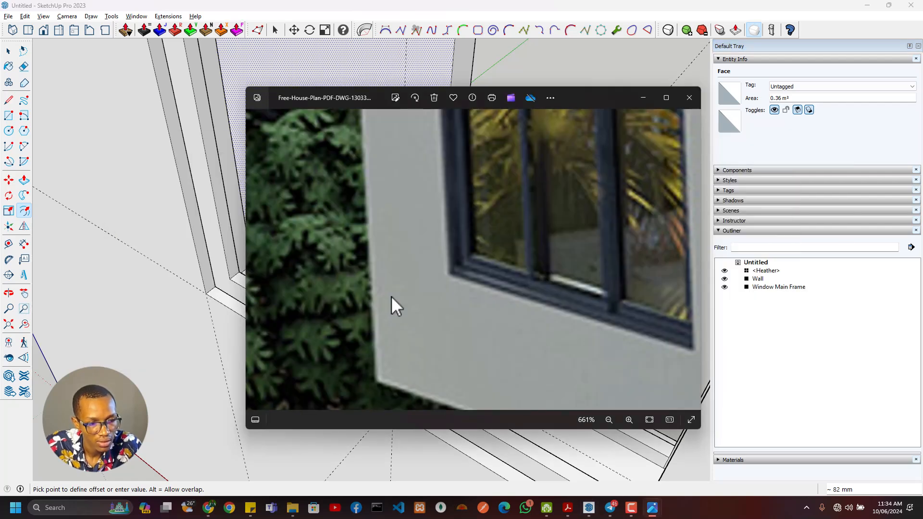
key(alt+Tab)
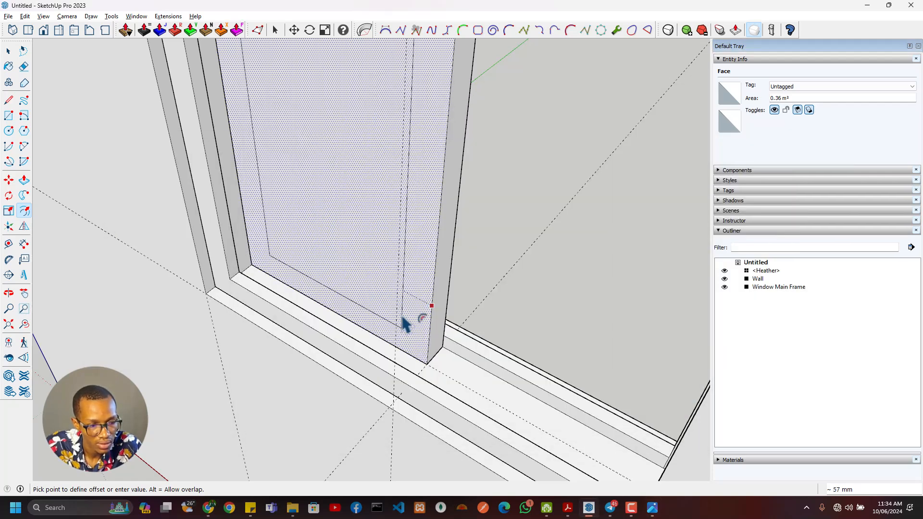
key(alt+Tab)
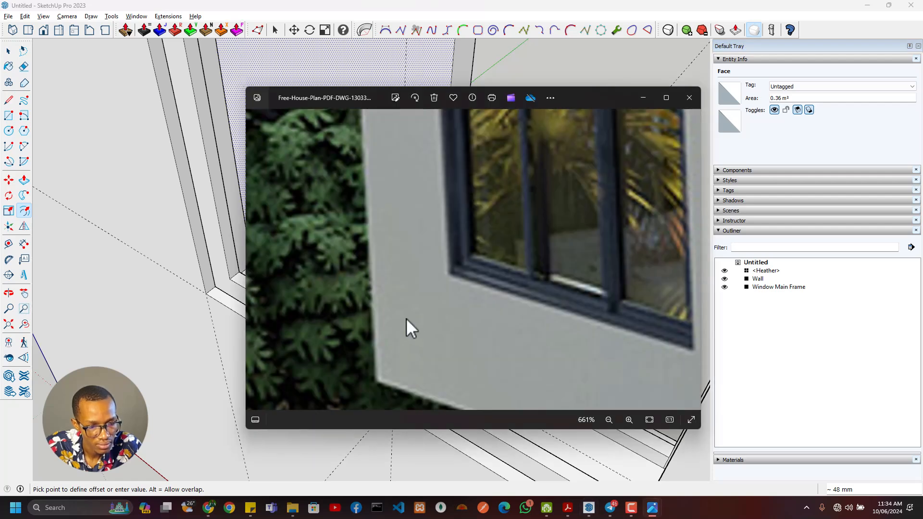
key(alt+Tab)
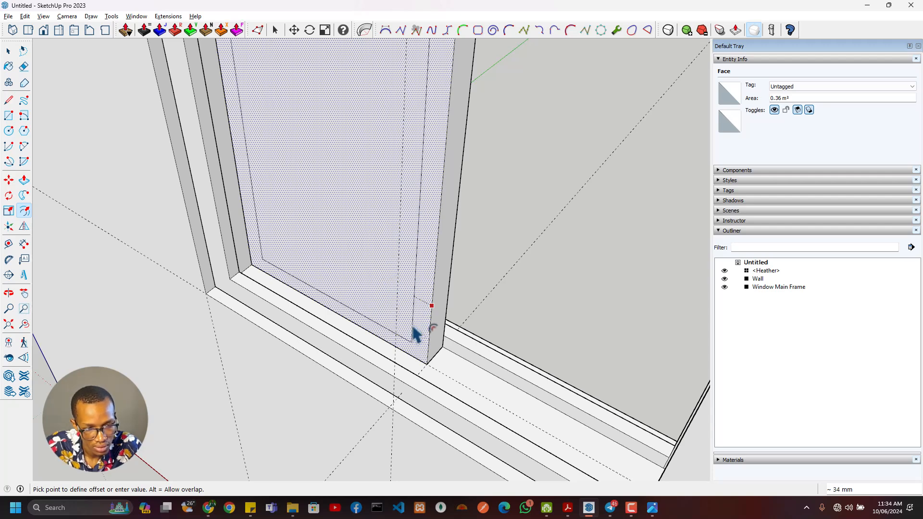
key(Return)
scroll(492, 313, down, 1)
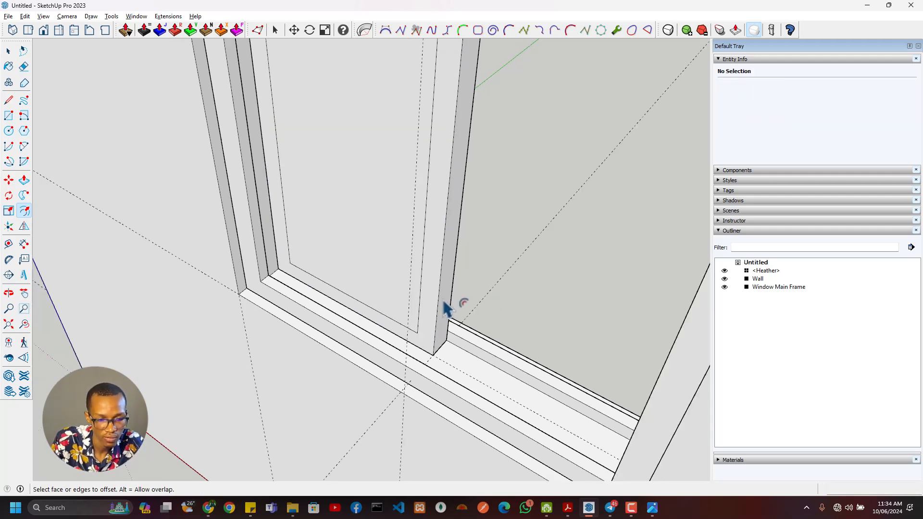
- Push the inner face of the sash panel back 50 mm to cut the glass opening through it
middle_drag(444, 303, 329, 276)
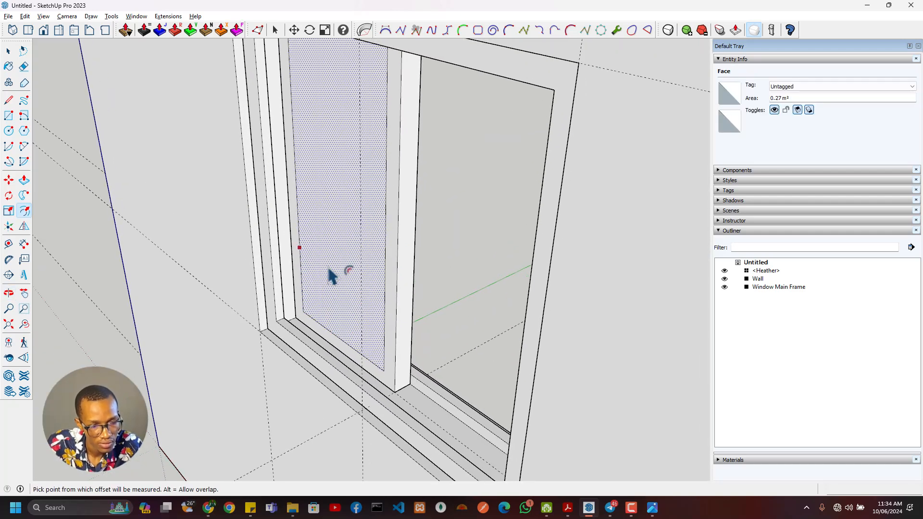
key(p)
click(325, 289)
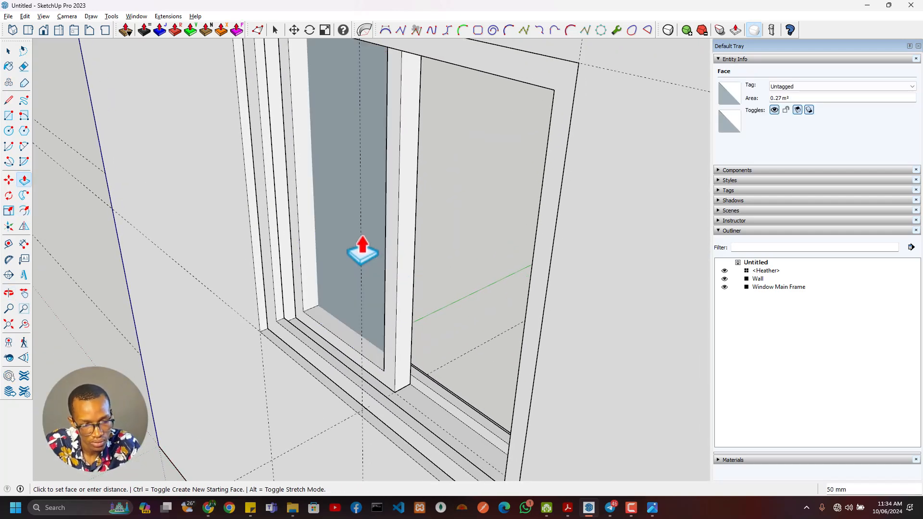
click(377, 142)
- Place a guide across the bottom channel 40 mm in from the sash's free vertical edge
scroll(374, 259, down, 4)
middle_drag(374, 261, 493, 334)
key(space)
click(433, 342)
scroll(404, 332, up, 5)
middle_drag(403, 332, 503, 302)
scroll(340, 329, down, 4)
middle_drag(368, 351, 427, 298)
scroll(383, 346, up, 5)
key(t)
click(408, 321)
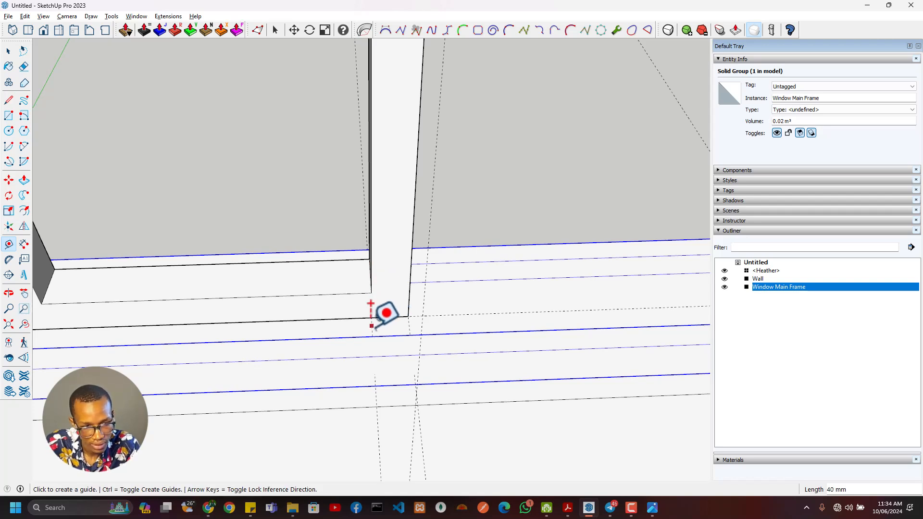
- Place a guide 40 mm beyond the sash's free vertical edge and move the stile's inner and outer side faces out by that distance
click(408, 323)
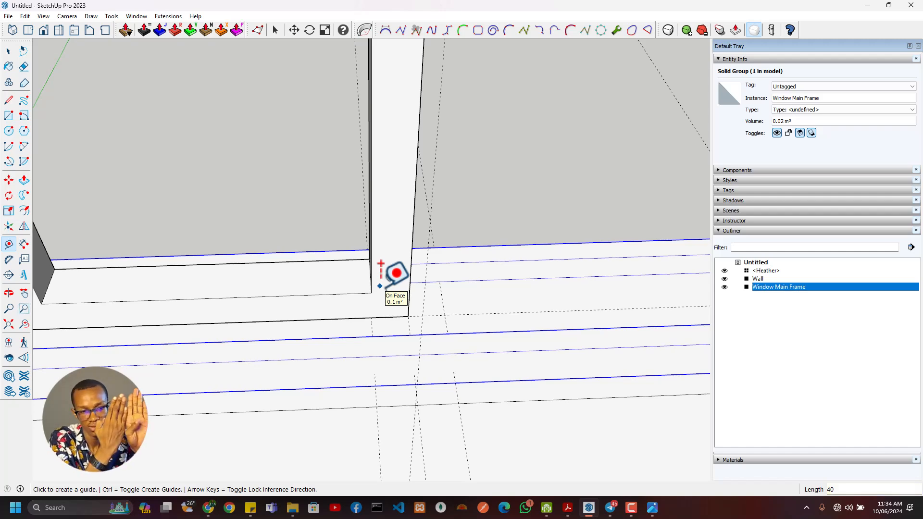
middle_drag(385, 288, 481, 307)
key(space)
click(371, 251)
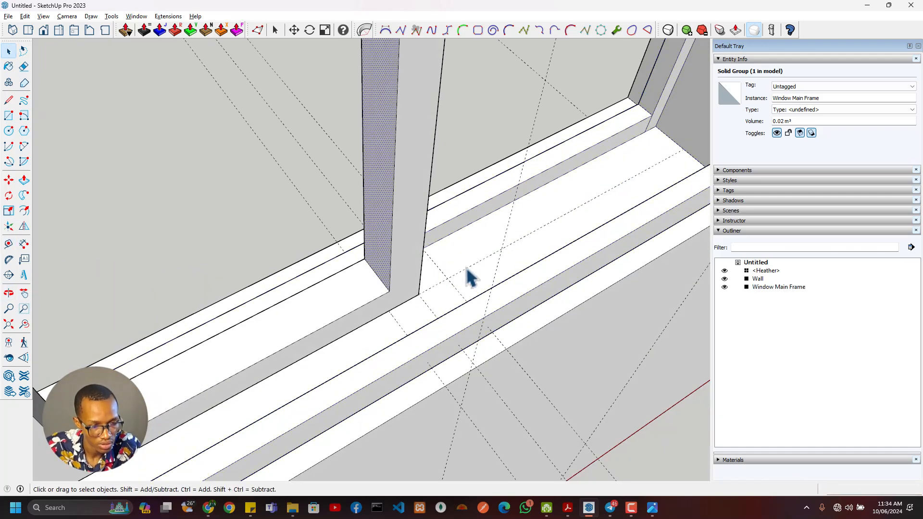
middle_drag(466, 268, 265, 224)
shift+click(394, 256)
middle_drag(325, 291, 447, 312)
key(m)
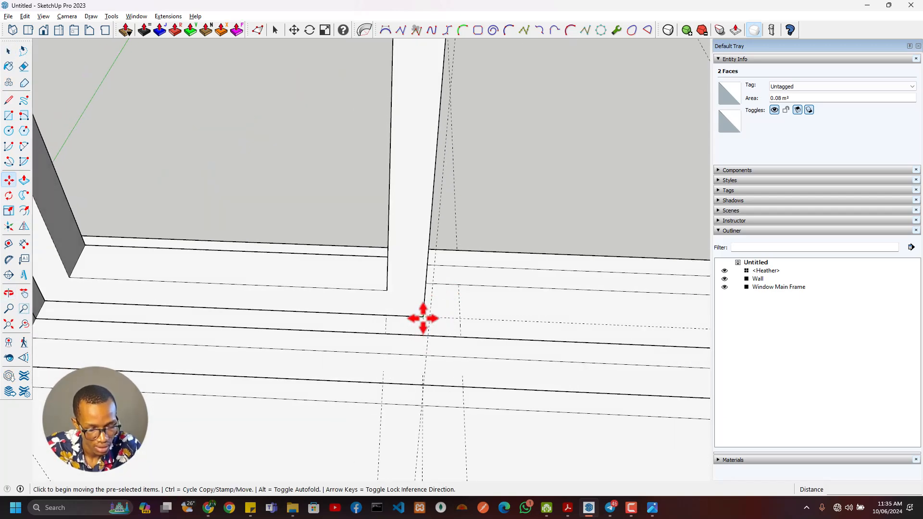
click(423, 318)
scroll(460, 325, down, 3)
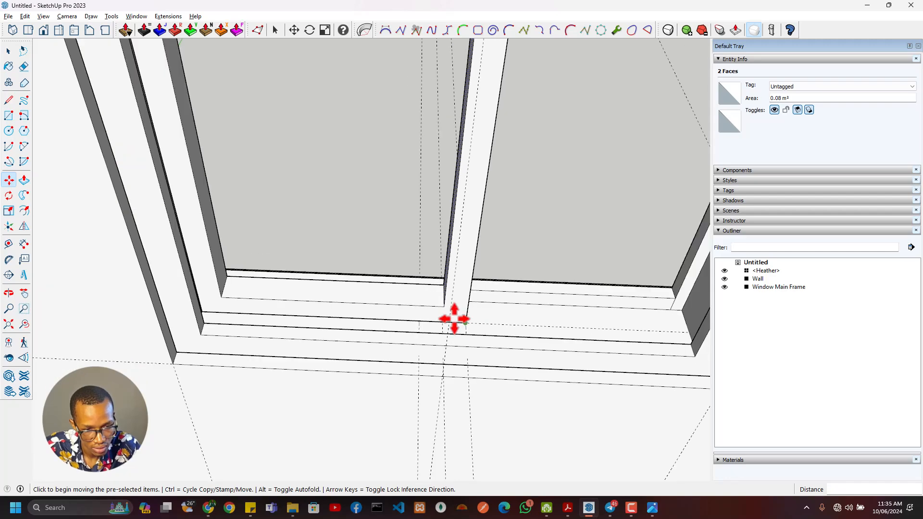
- Group all the connected geometry of the sash panel
middle_drag(453, 319, 342, 292)
key(space)
click(426, 298)
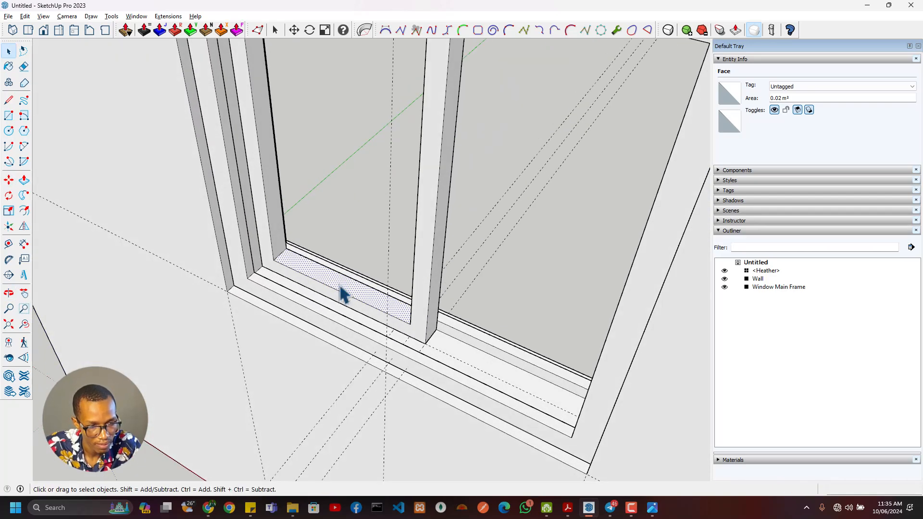
triple_click(343, 293)
right_click(341, 291)
click(385, 383)
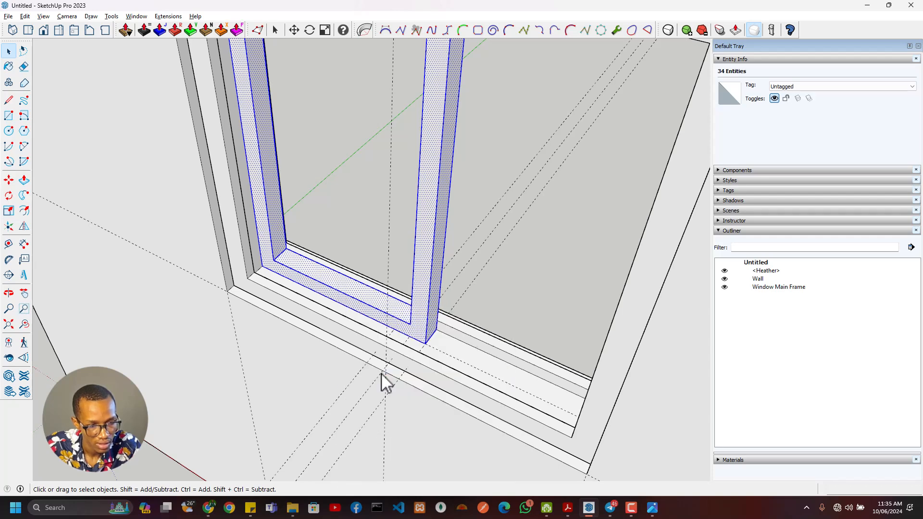
- Place a guide along the middle of the sash bottom rail's upper face and parallel guides 2.5 mm to each side of it
middle_drag(292, 257, 243, 252)
key(r)
scroll(230, 265, up, 2)
key(t)
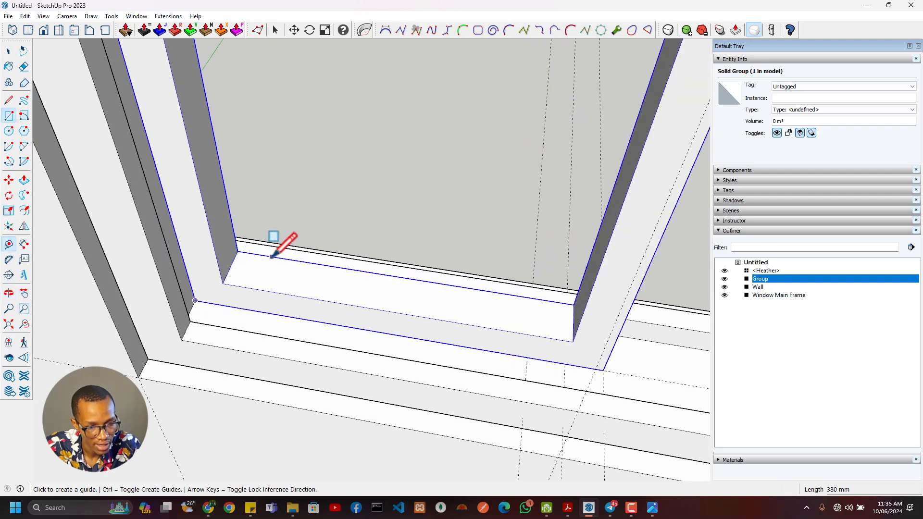
click(273, 257)
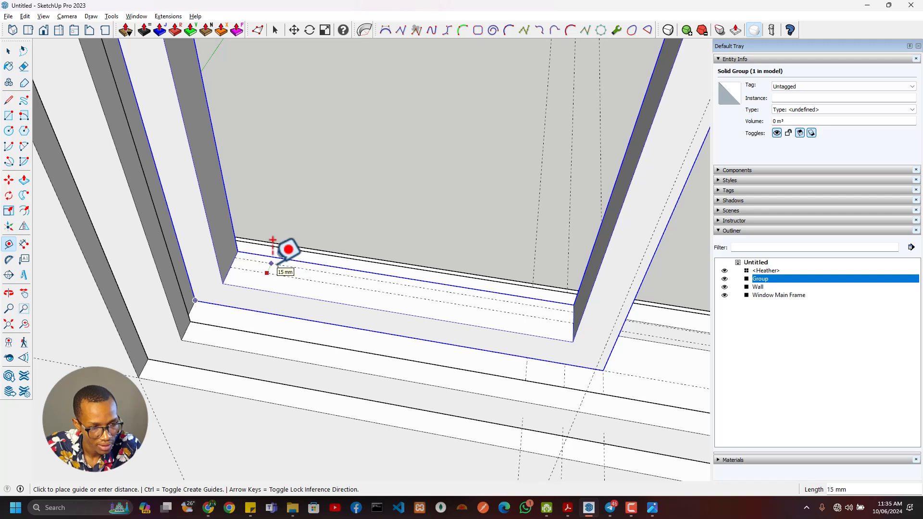
key(Return)
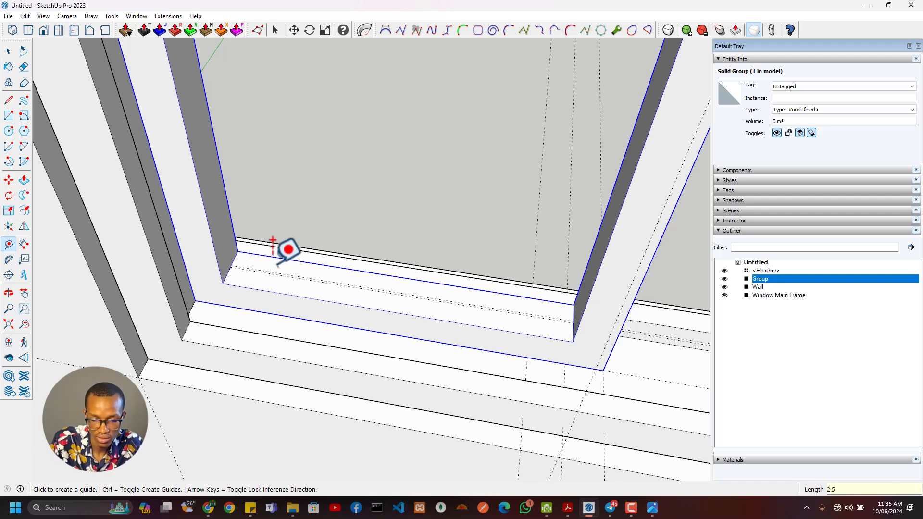
scroll(291, 275, up, 2)
click(278, 284)
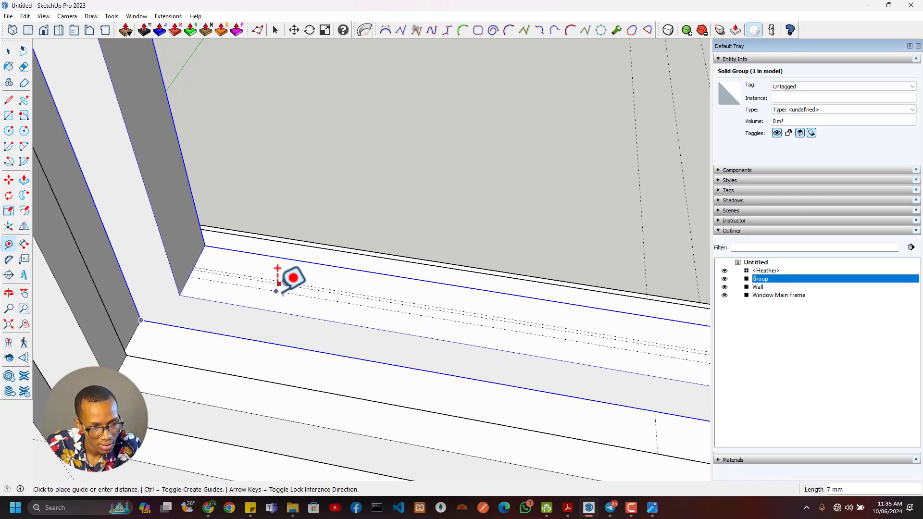
text(2.)
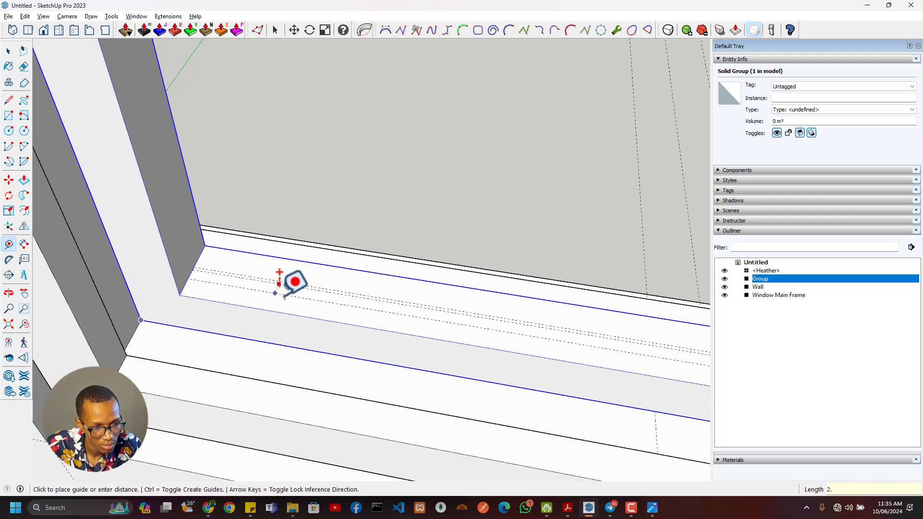
text(5)
key(Return)
- Draw a 380 mm long rectangle for the glass on the sash's bottom rail, between the two outer guides
key(r)
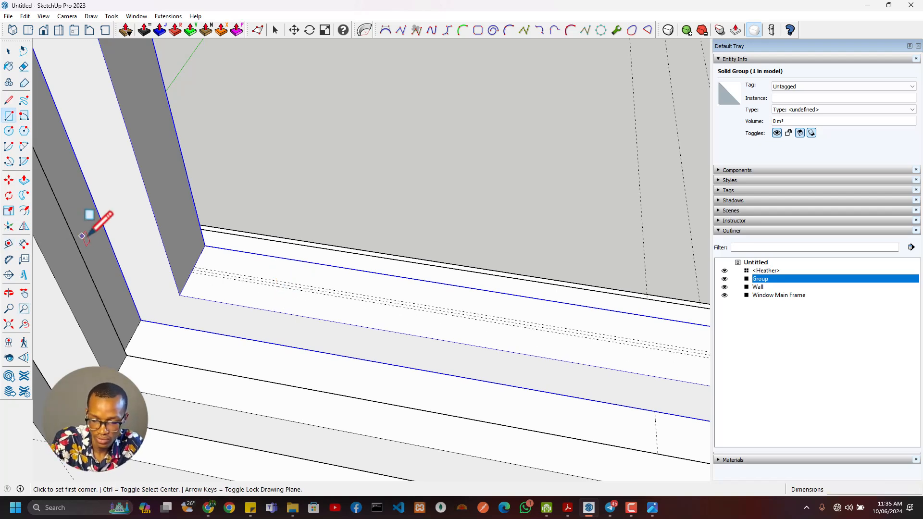
click(193, 267)
middle_drag(310, 296, 498, 298)
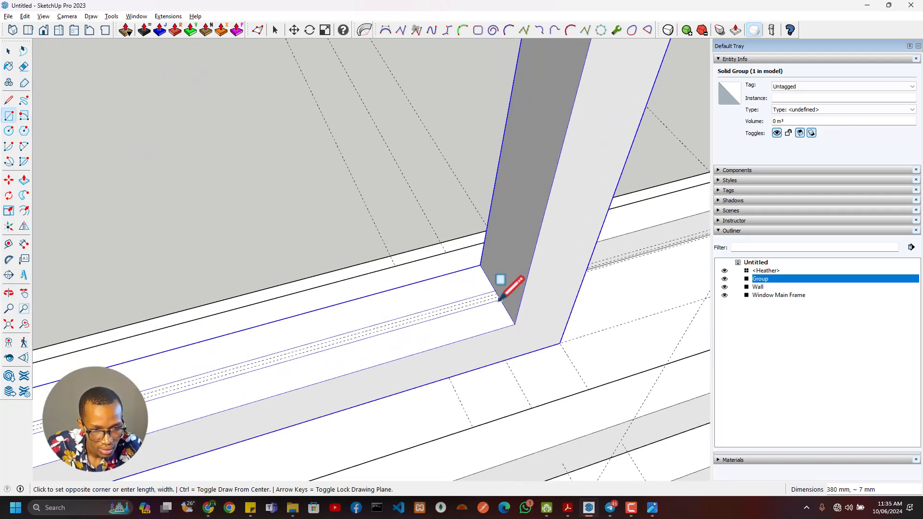
click(498, 297)
- Extrude the thin glass rectangle upward through the sash opening towards the underside of its top rail
middle_drag(494, 313, 470, 313)
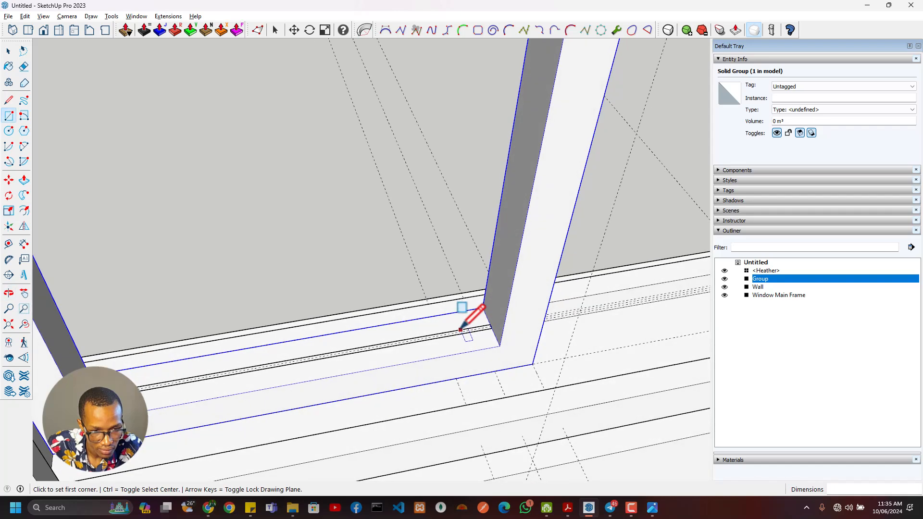
key(p)
click(484, 330)
scroll(447, 265, down, 3)
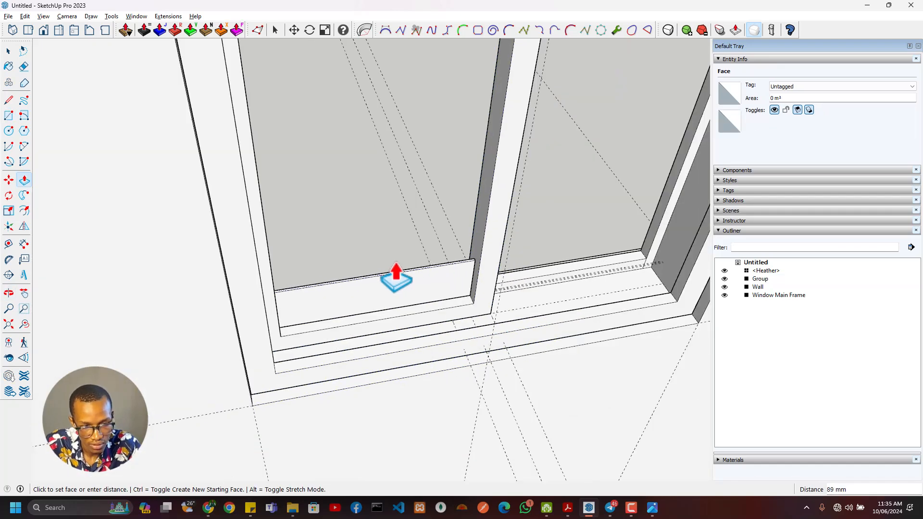
scroll(395, 268, down, 2)
shift+middle_drag(395, 269, 490, 113)
shift+middle_drag(399, 245, 313, 375)
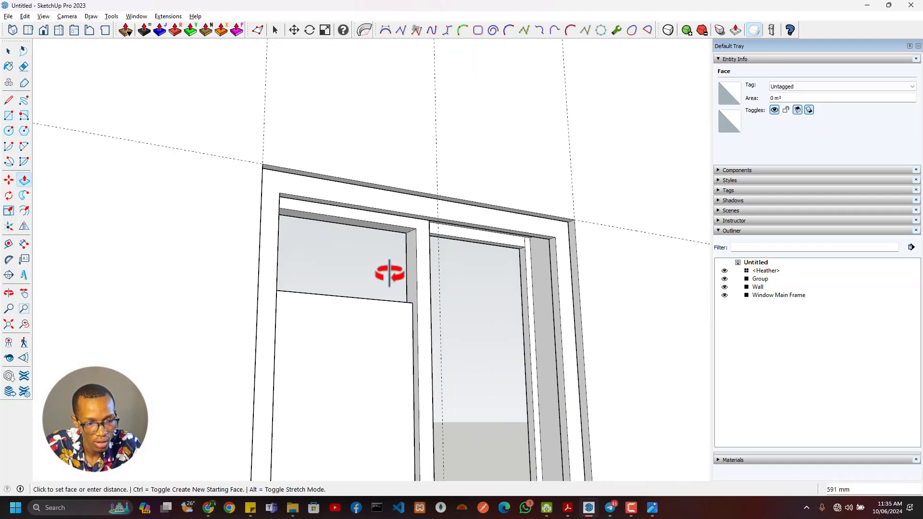
- Extrude the pane's face so it fills the opening of the left sash frame
middle_drag(390, 272, 405, 212)
click(416, 293)
middle_drag(418, 302, 366, 313)
- Group the whole pane inside the left sash and name the group Glass
key(space)
double_click(363, 309)
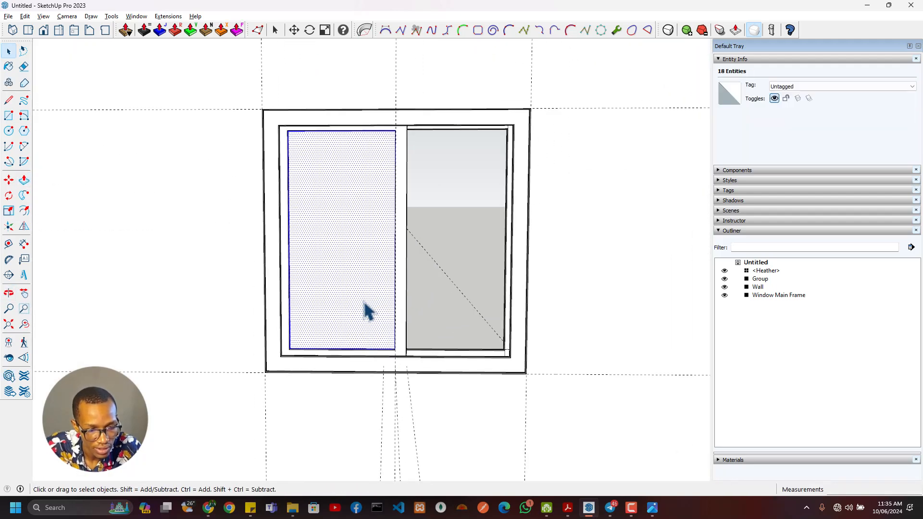
right_click(365, 303)
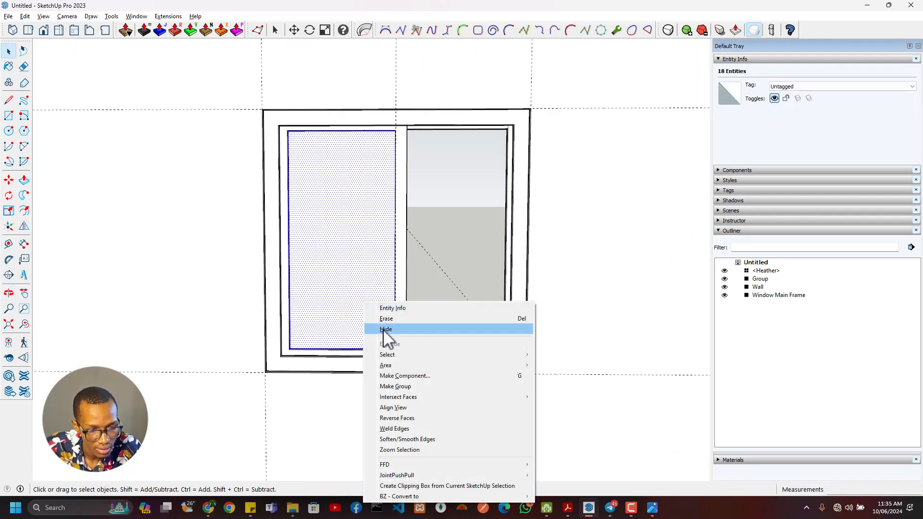
click(405, 387)
click(785, 99)
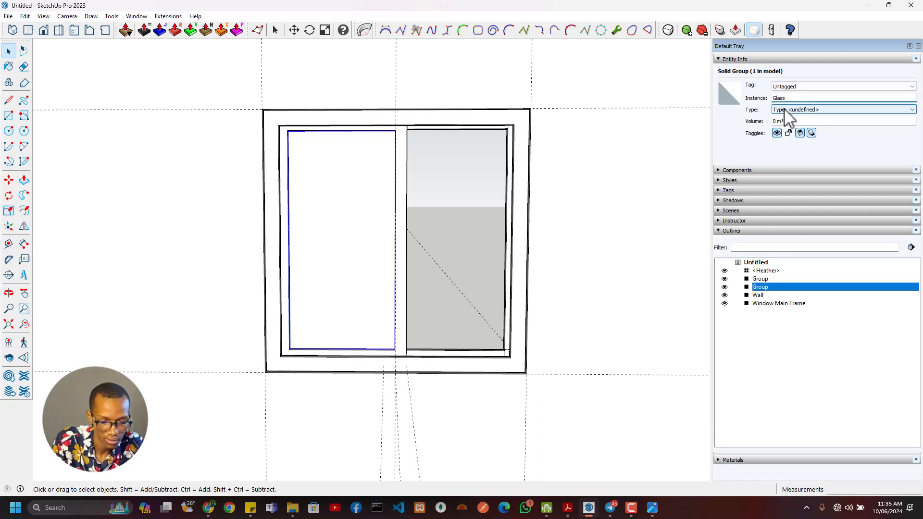
key(Return)
- Combine the glass pane and its surrounding sash frame into one component named Slide Glass
scroll(389, 226, down, 2)
middle_drag(379, 308, 356, 380)
scroll(414, 275, up, 4)
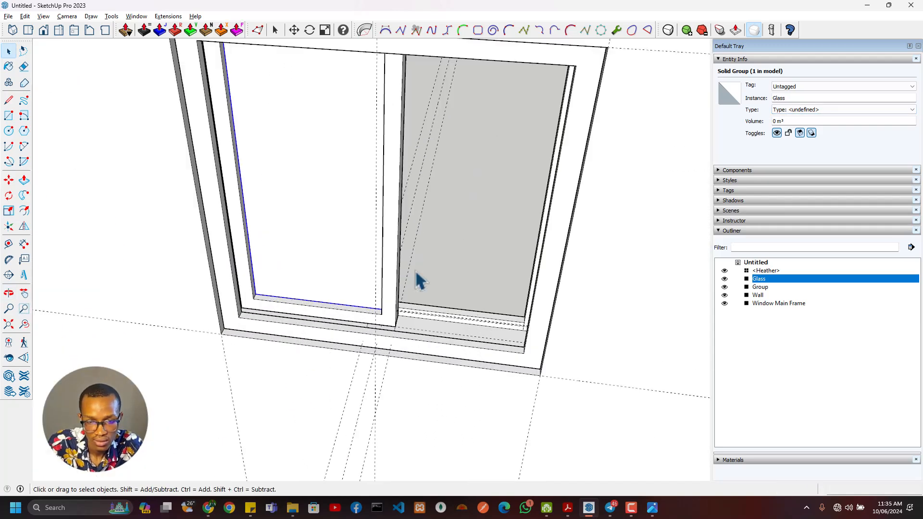
shift+click(384, 292)
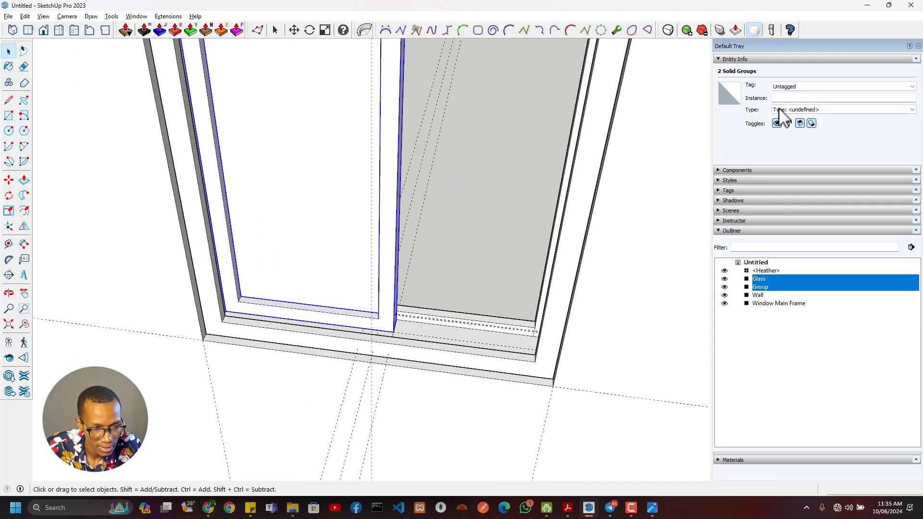
right_click(330, 198)
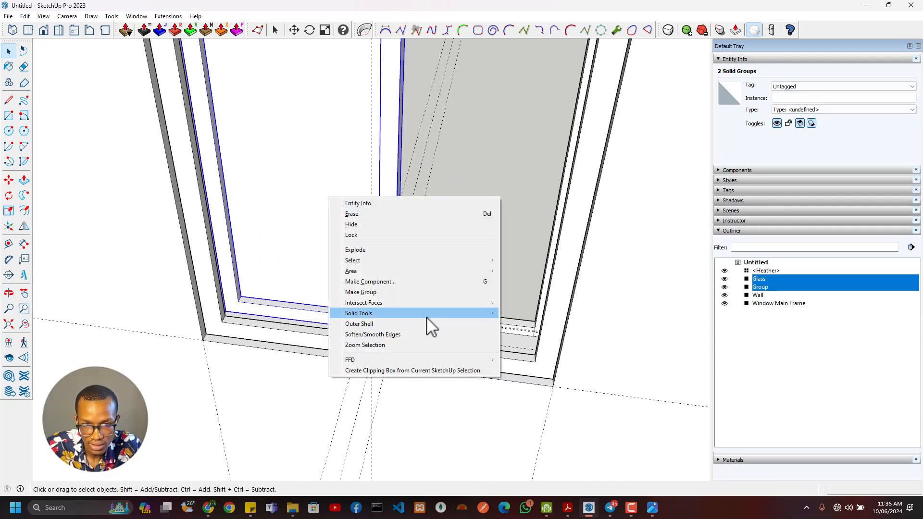
click(383, 282)
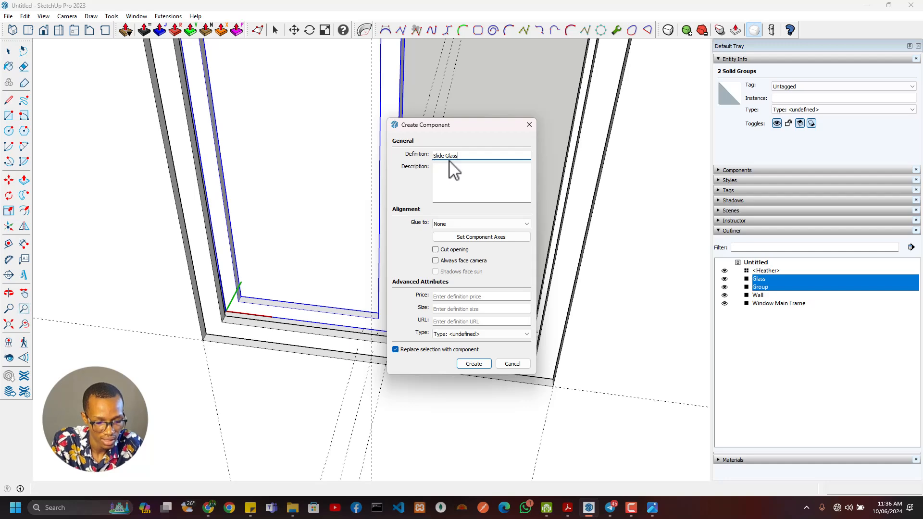
key(Return)
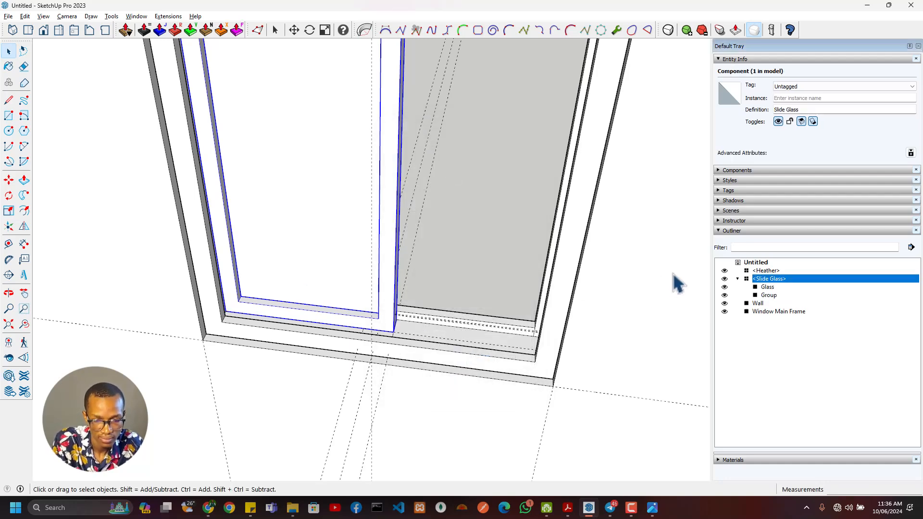
- Name the unnamed frame group inside the Slide Glass component Glass Frame
click(737, 279)
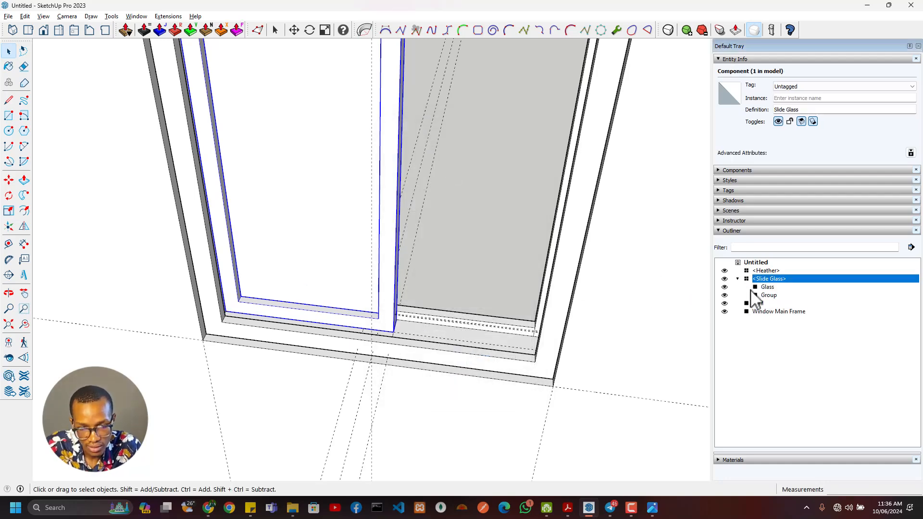
click(770, 294)
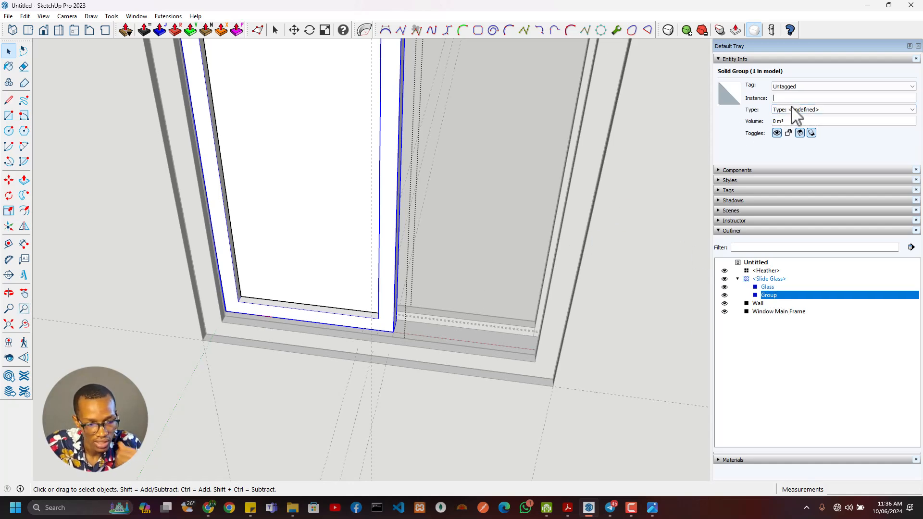
text(Frame)
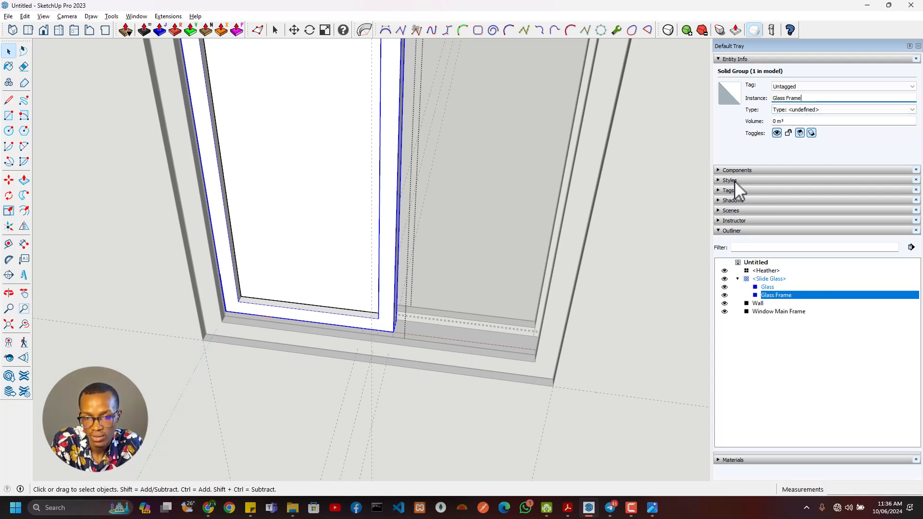
- Paint the sash frame with the Metal Seamed material from the Metal collection
click(719, 231)
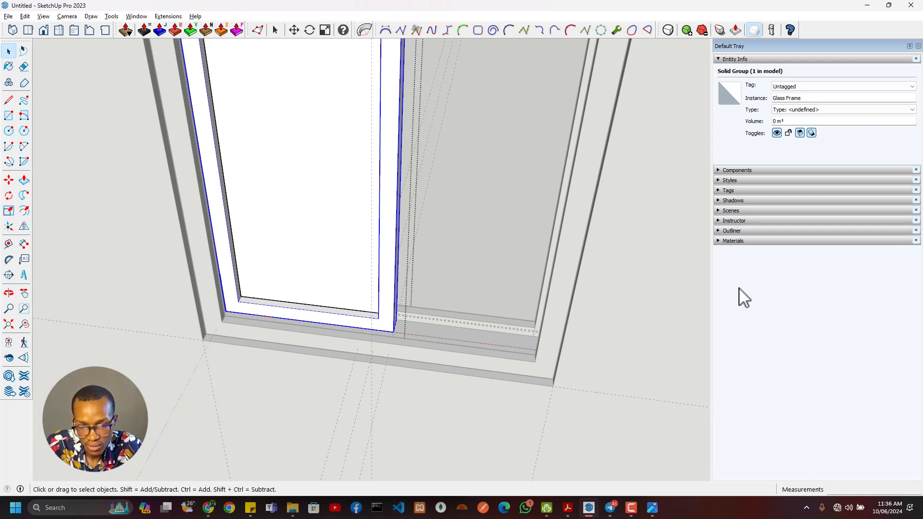
click(731, 241)
click(802, 322)
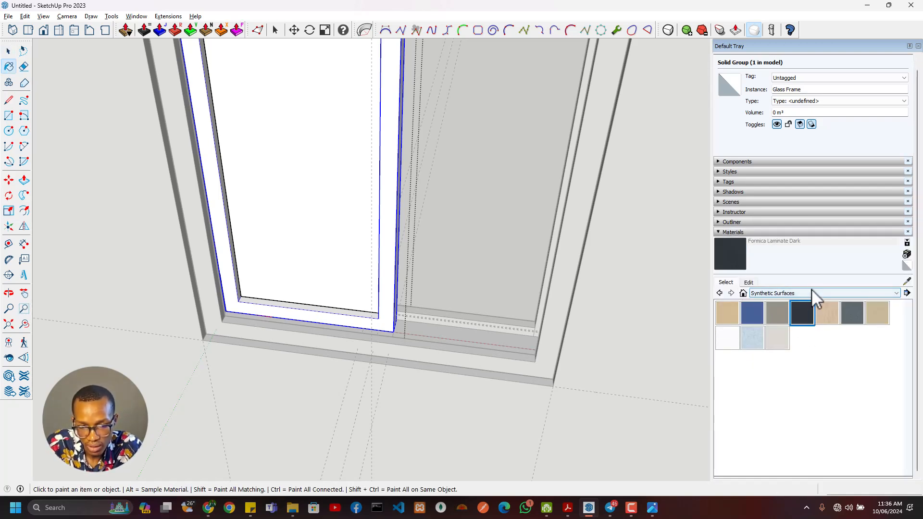
click(813, 293)
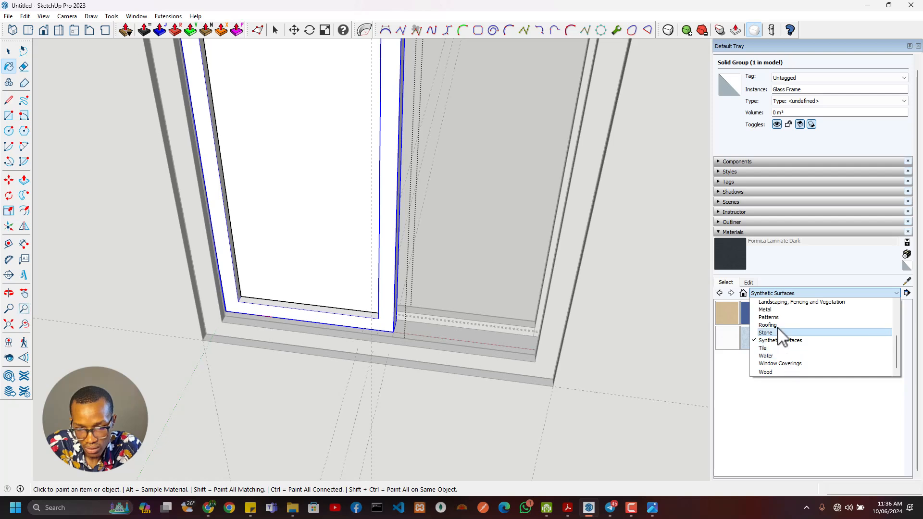
click(776, 310)
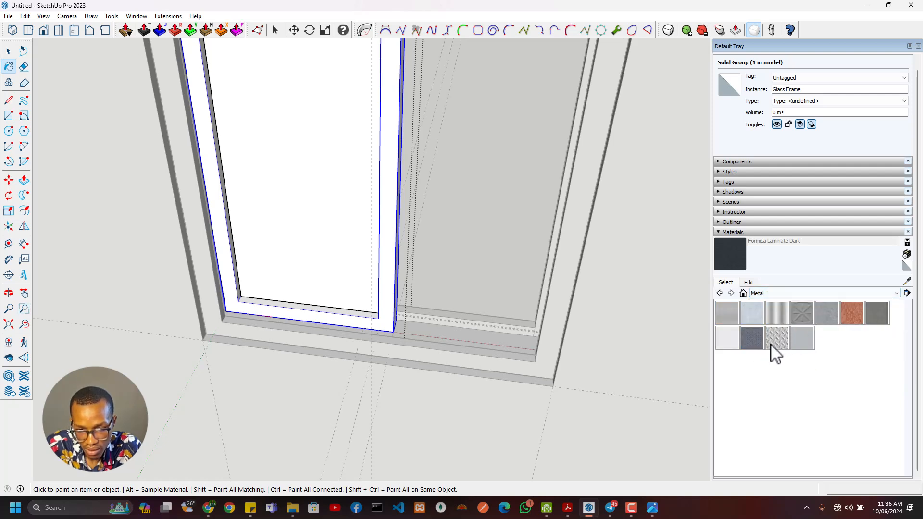
click(878, 313)
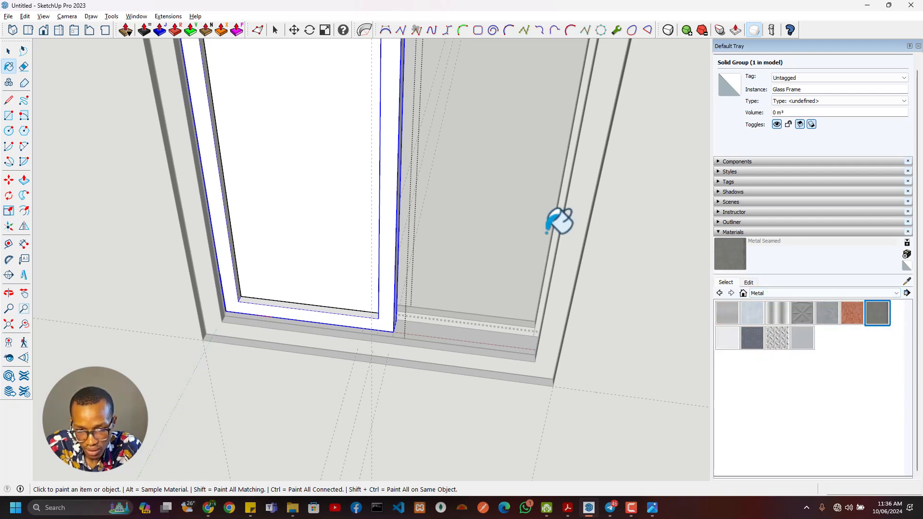
click(394, 238)
scroll(392, 243, down, 3)
mouse_move(392, 244)
middle_down()
mouse_move(371, 270)
mouse_move(362, 256)
middle_up()
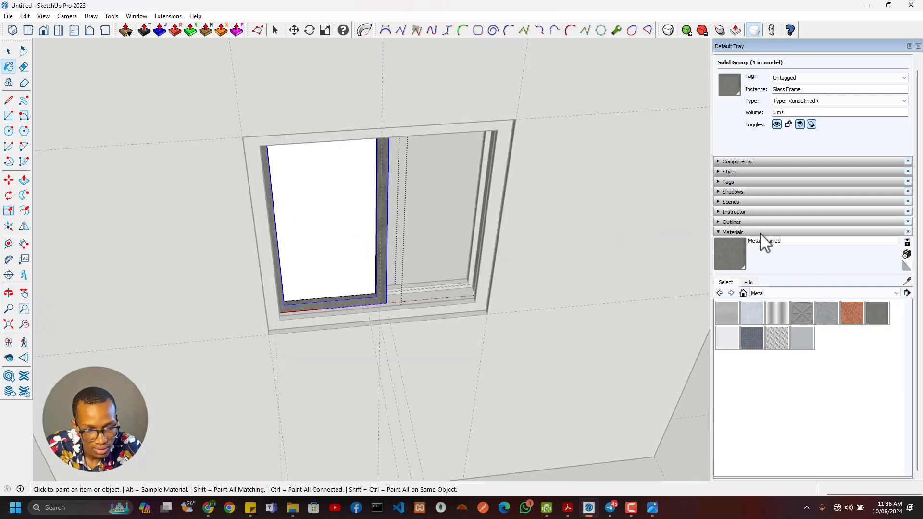
- Paint the glass pane with Translucent Glass Blue from the Glass and Mirrors collection and leave the component
click(761, 293)
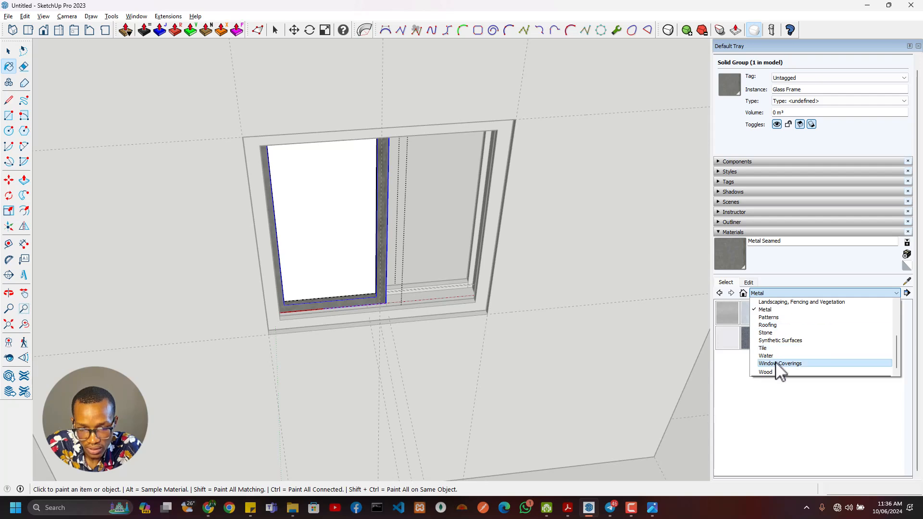
scroll(780, 370, up, 3)
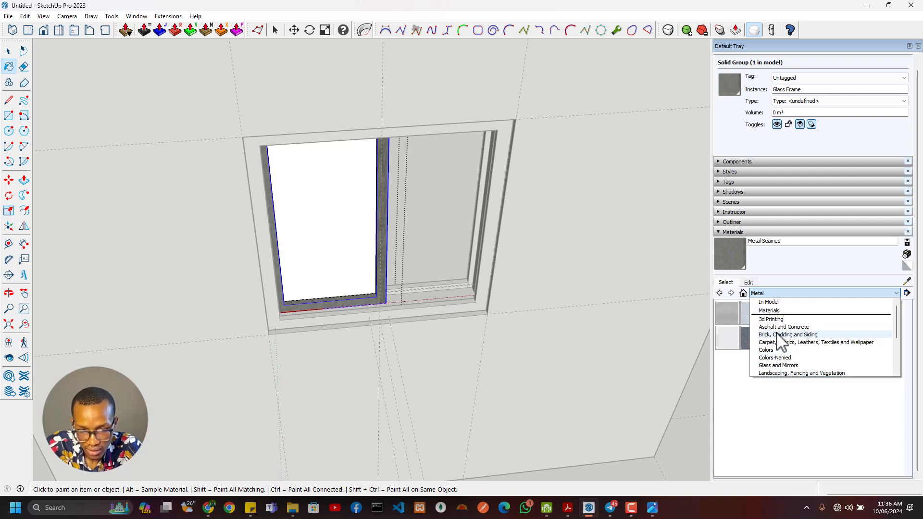
click(782, 366)
click(802, 313)
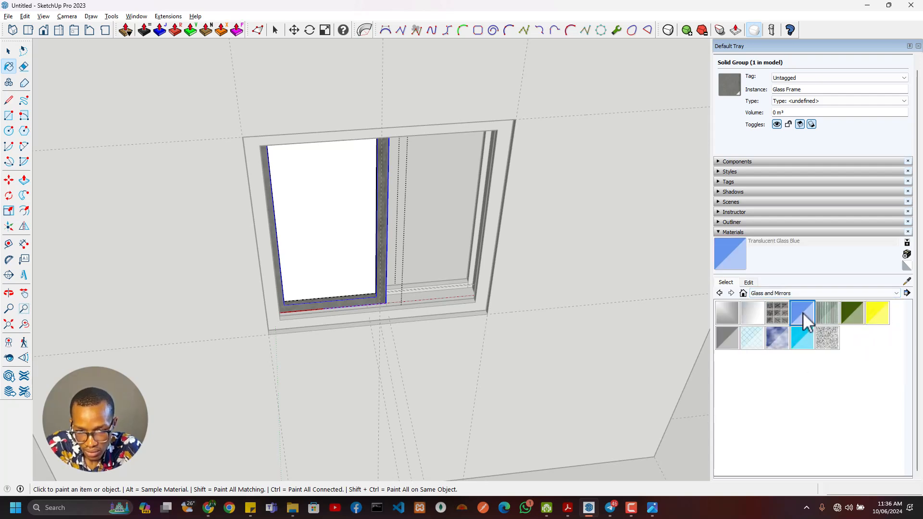
click(368, 229)
middle_drag(387, 233, 319, 252)
key(space)
scroll(322, 274, up, 6)
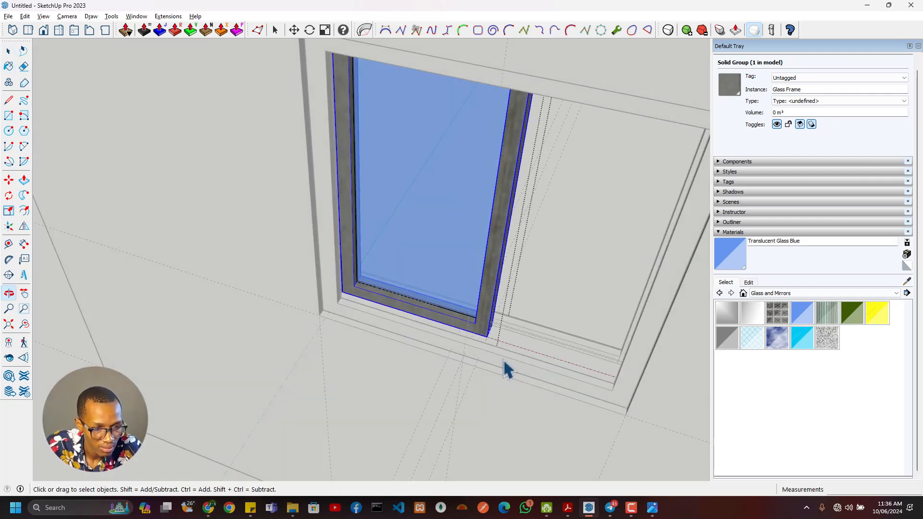
click(504, 363)
- Copy the Slide Glass component 420 mm sideways along the sill into the empty right half of the window
scroll(489, 339, up, 3)
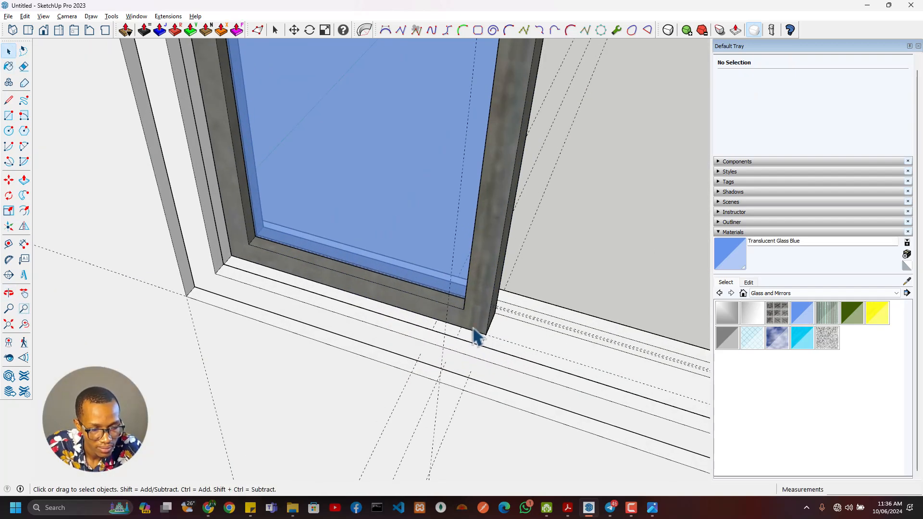
shift+middle_drag(498, 343, 400, 347)
key(m)
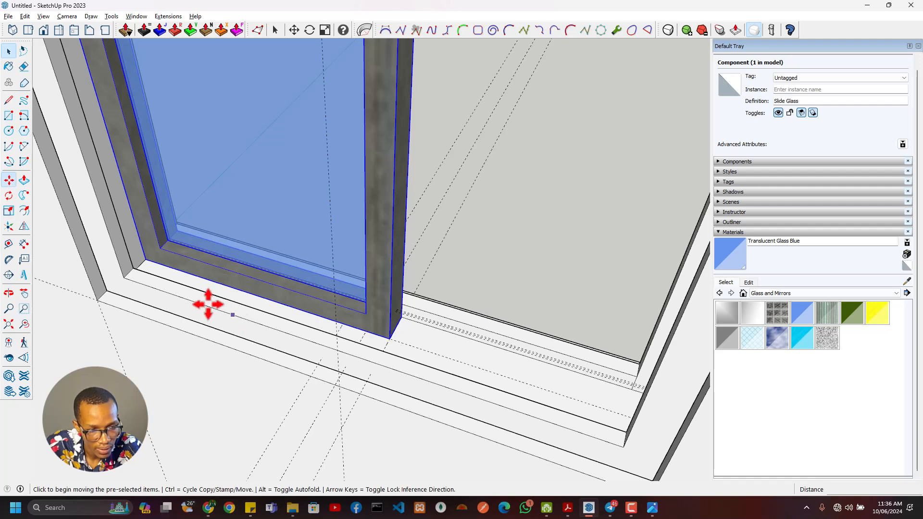
key(ctrl)
click(146, 263)
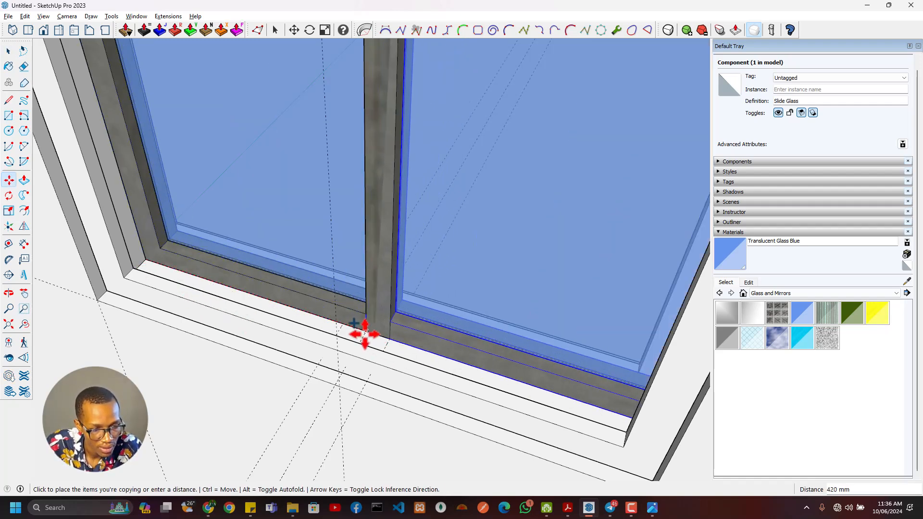
click(358, 332)
- Move the copied sash 50 mm forward along the green axis so it sits in front of the original sash
middle_drag(352, 324, 594, 391)
scroll(410, 318, up, 2)
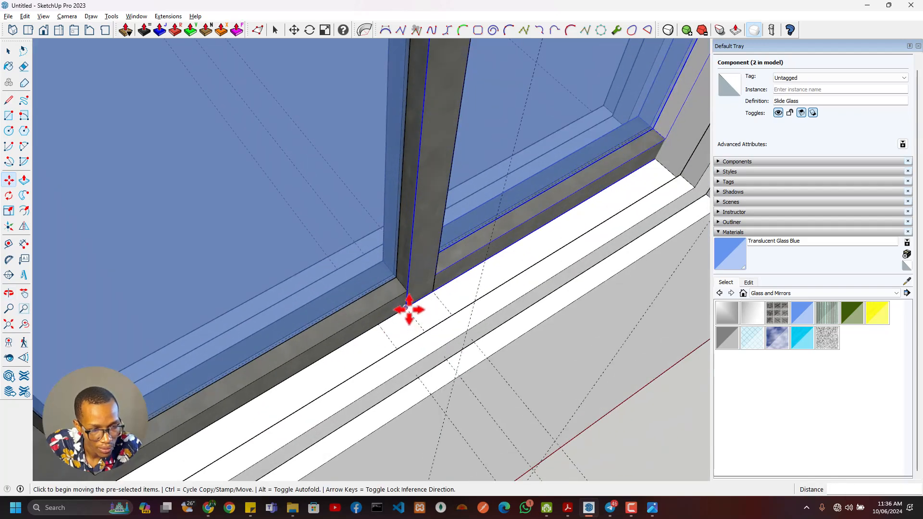
click(407, 308)
scroll(416, 319, up, 6)
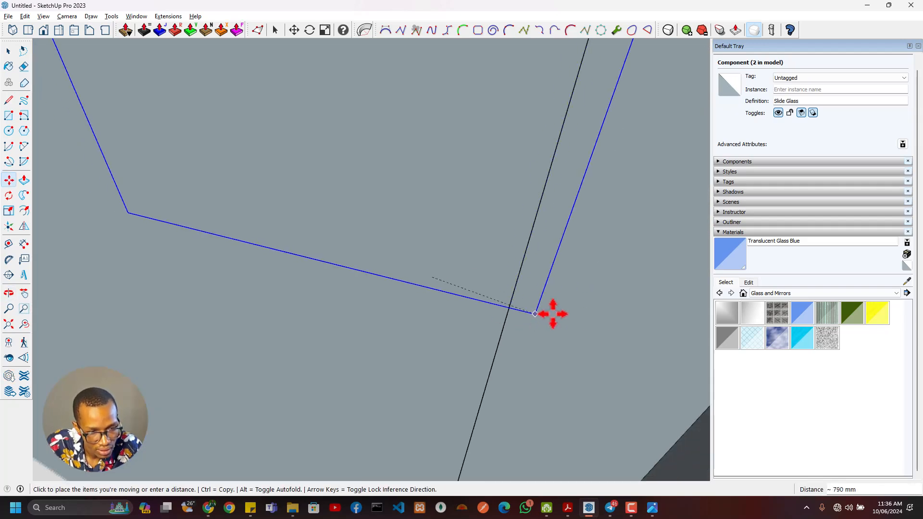
middle_drag(553, 314, 471, 301)
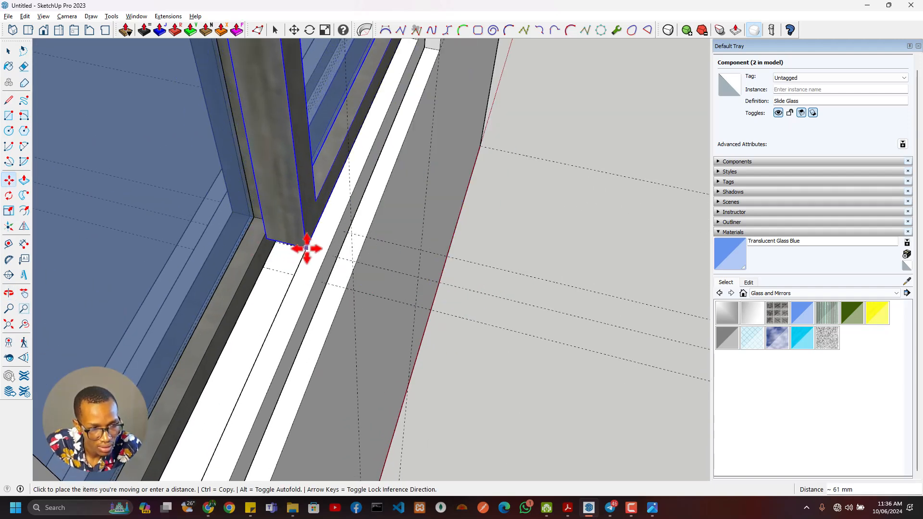
text(50)
key(Return)
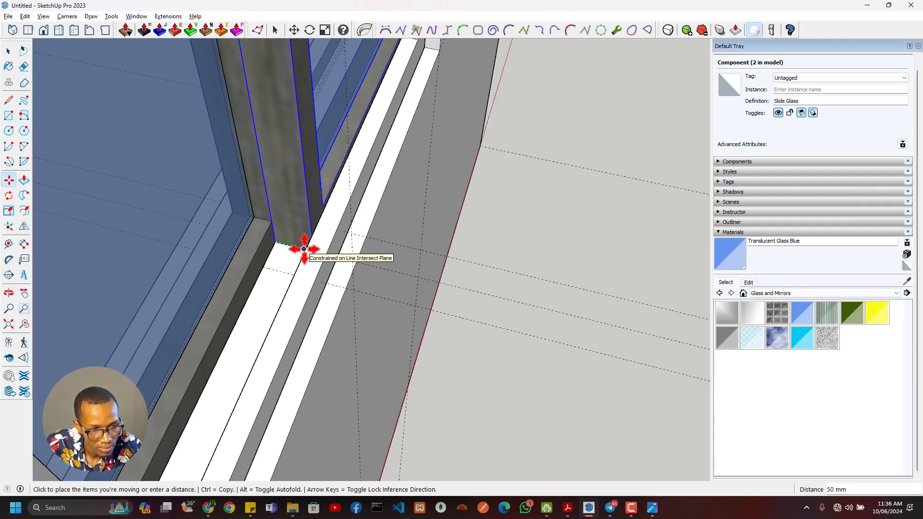
- Move the copied sash 40 mm along the red axis toward the original so the two sashes overlap at the middle
middle_drag(309, 319, 245, 252)
middle_drag(449, 327, 474, 362)
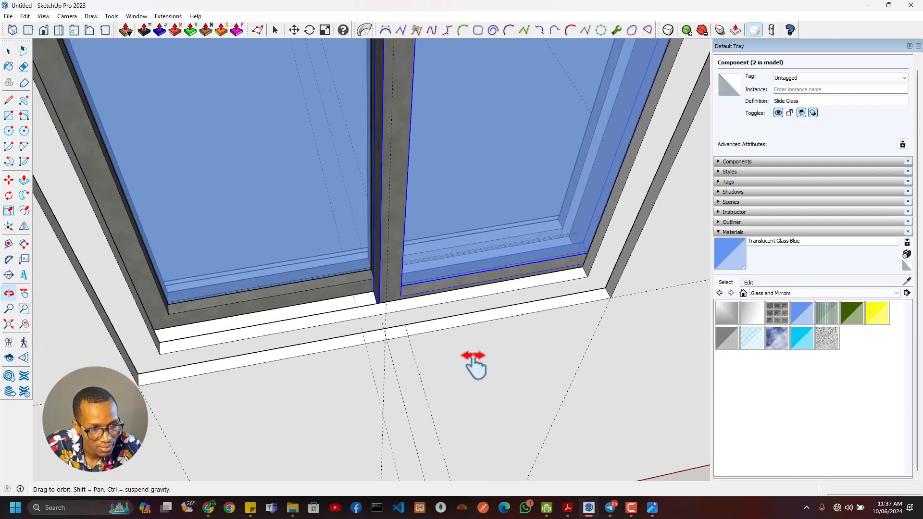
scroll(375, 305, up, 3)
middle_drag(376, 304, 346, 288)
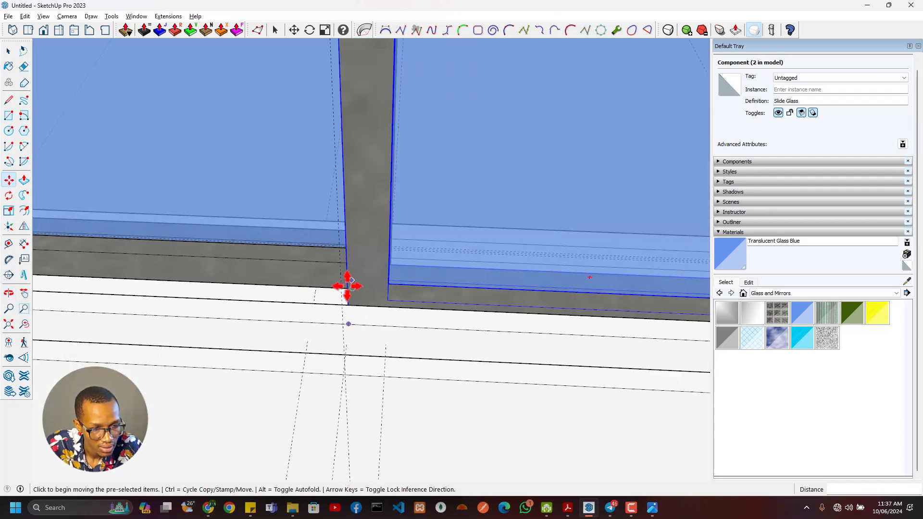
scroll(304, 288, down, 5)
middle_drag(222, 282, 423, 385)
scroll(354, 250, up, 5)
key(m)
scroll(353, 250, up, 3)
middle_drag(340, 323, 383, 331)
click(382, 342)
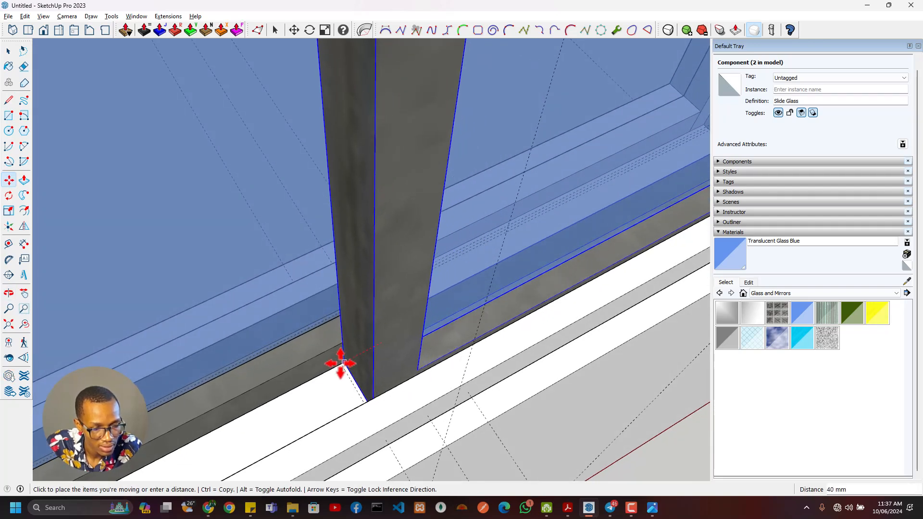
scroll(339, 366, down, 5)
middle_drag(344, 336, 197, 324)
scroll(260, 323, down, 3)
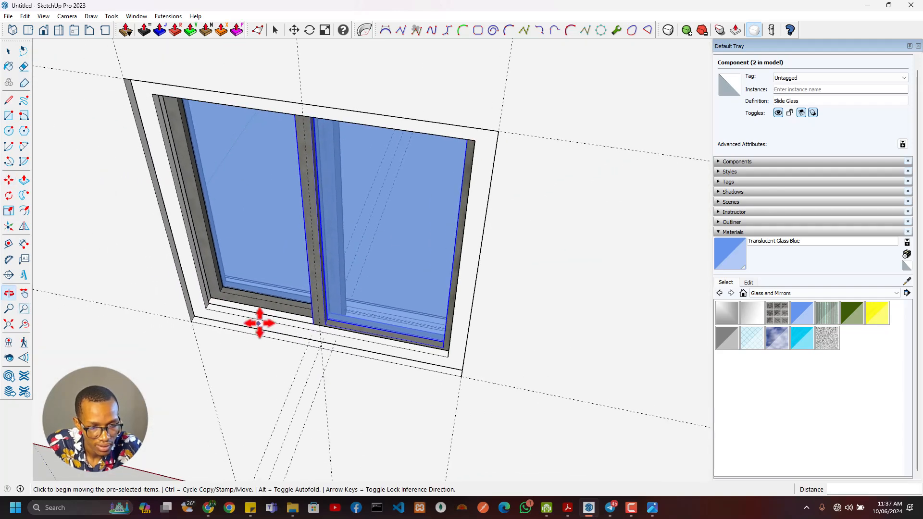
- Sample the Metal Seamed material from the sash frame and paint the Window Main Frame group with it
scroll(266, 326, up, 5)
key(space)
click(539, 299)
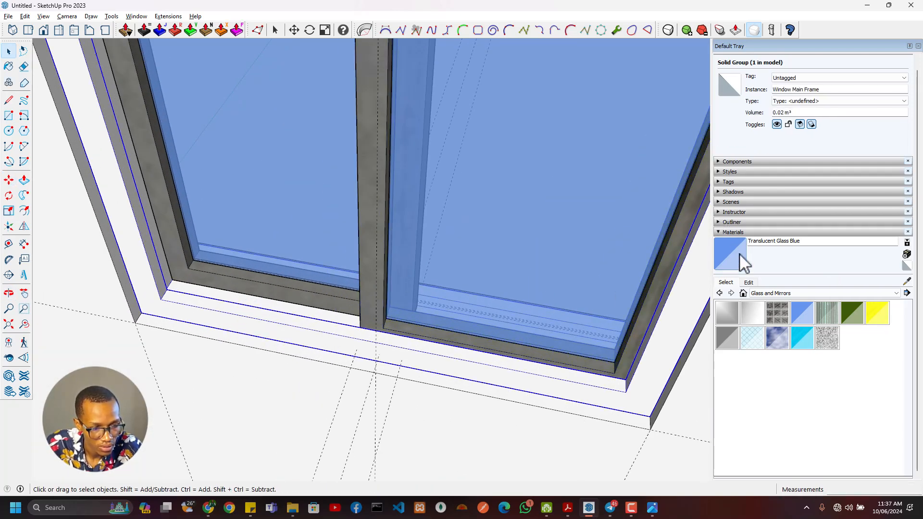
key(b)
alt+click(352, 245)
click(287, 325)
scroll(287, 325, down, 3)
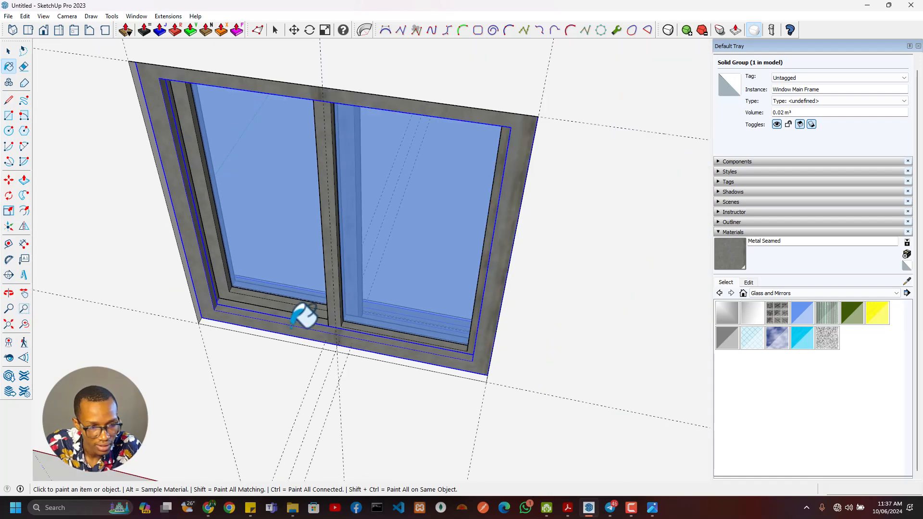
mouse_move(287, 325)
middle_down()
mouse_move(297, 154)
mouse_move(72, 87)
mouse_move(208, 192)
middle_up()
key(space)
scroll(279, 336, down, 4)
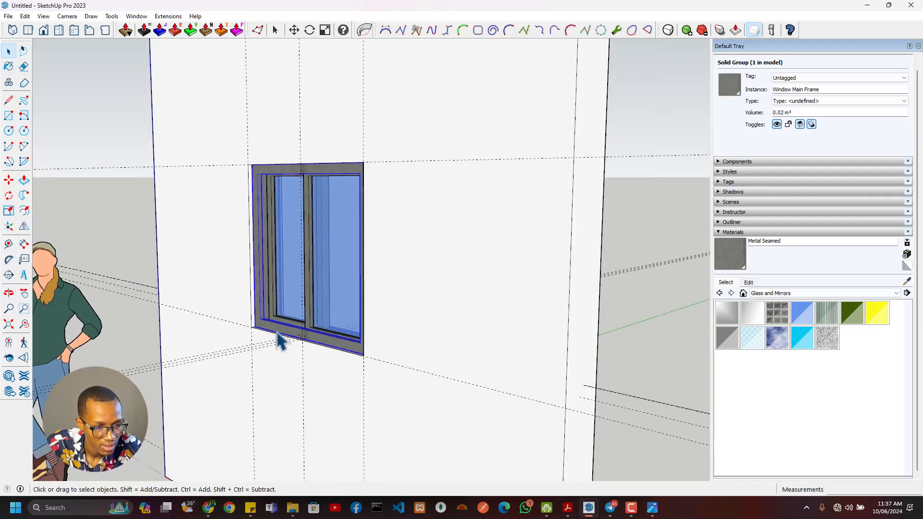
- Try sliding the front Slide Glass sash sideways along the main frame's lower track
click(527, 241)
scroll(245, 319, up, 8)
middle_drag(340, 317, 286, 438)
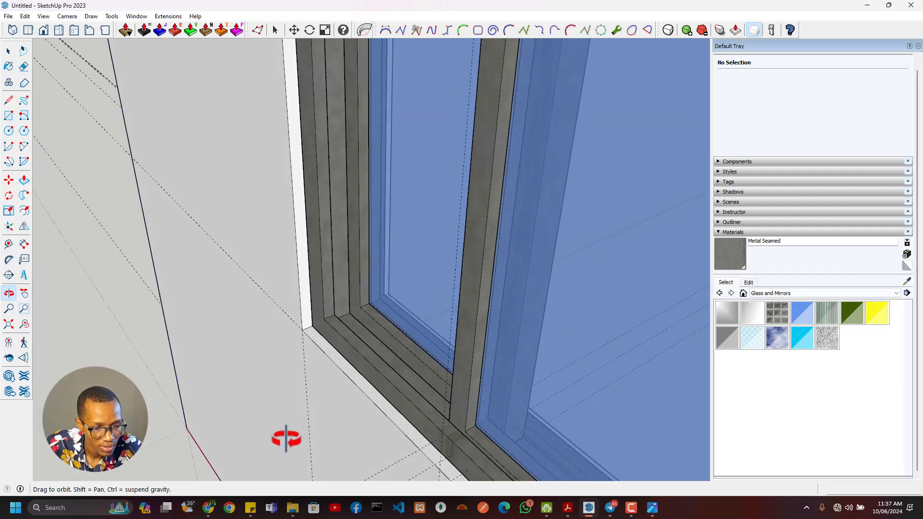
scroll(402, 323, down, 6)
middle_drag(405, 322, 495, 394)
scroll(481, 382, up, 6)
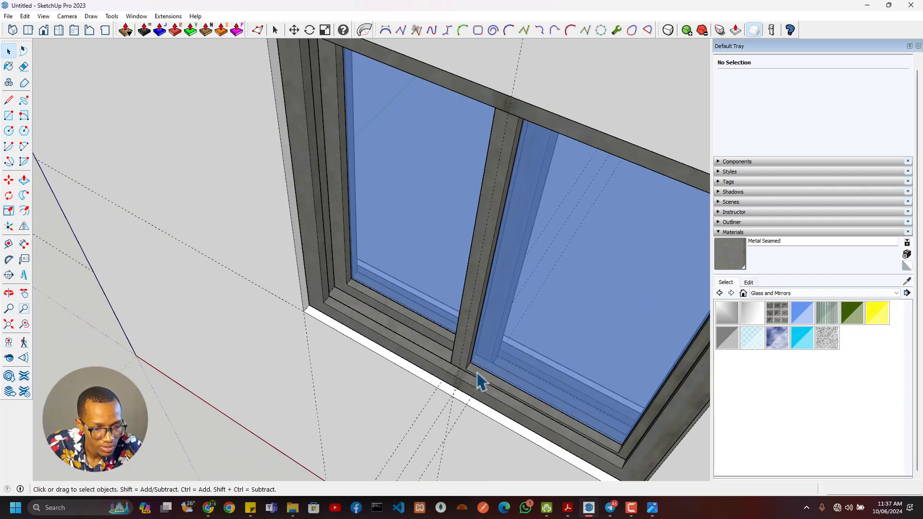
click(461, 371)
middle_drag(417, 328, 427, 365)
key(m)
click(430, 371)
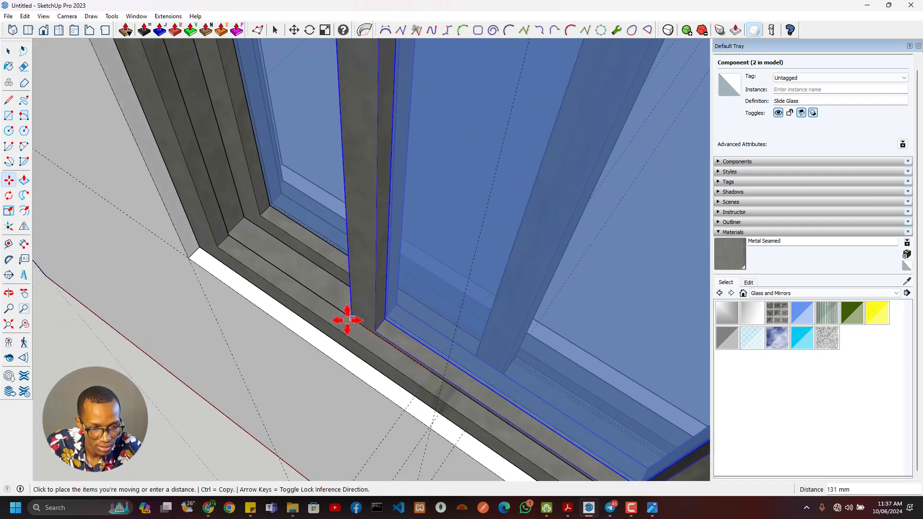
key(Escape)
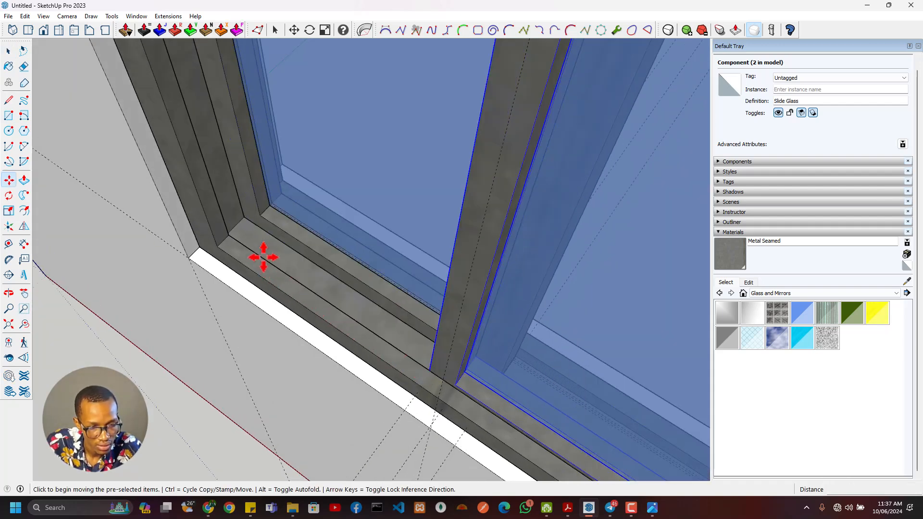
scroll(357, 316, down, 4)
middle_drag(357, 333, 405, 368)
key(space)
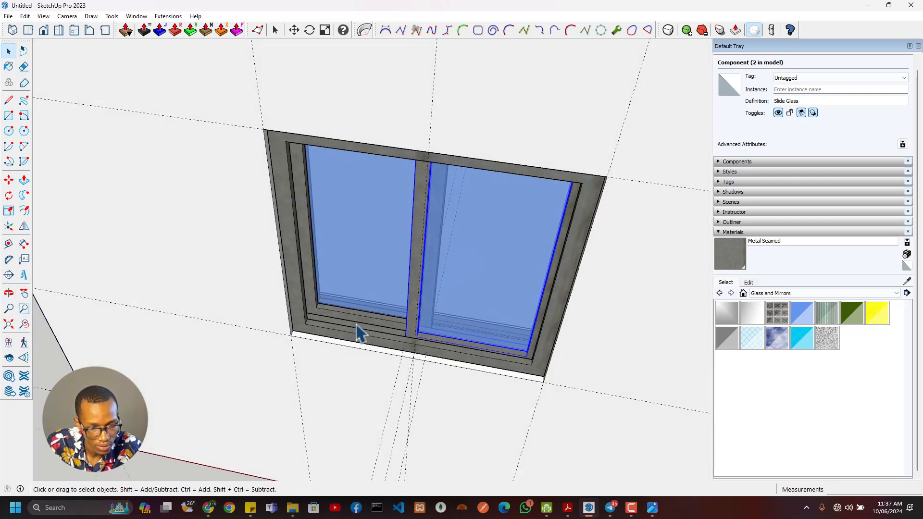
- Delete all the construction guides around the wall and window
scroll(395, 326, down, 3)
middle_drag(410, 312, 447, 335)
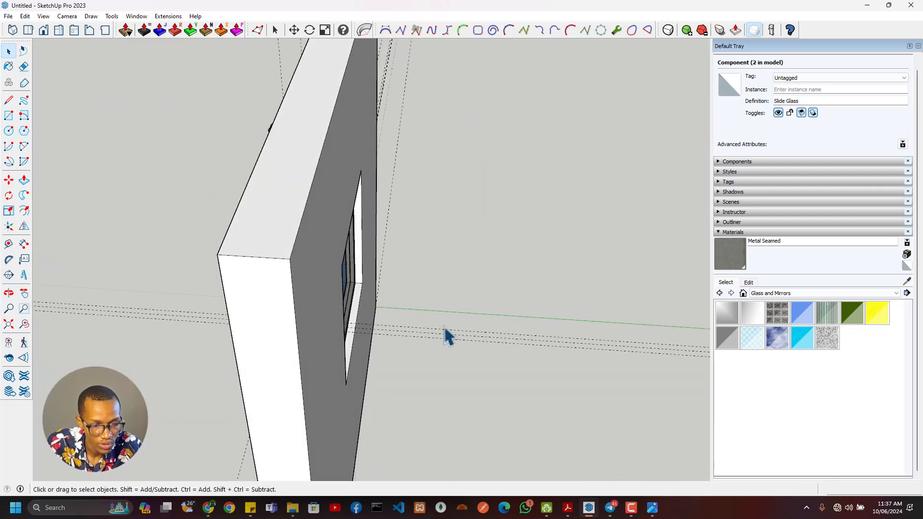
middle_drag(318, 320, 388, 312)
click(25, 16)
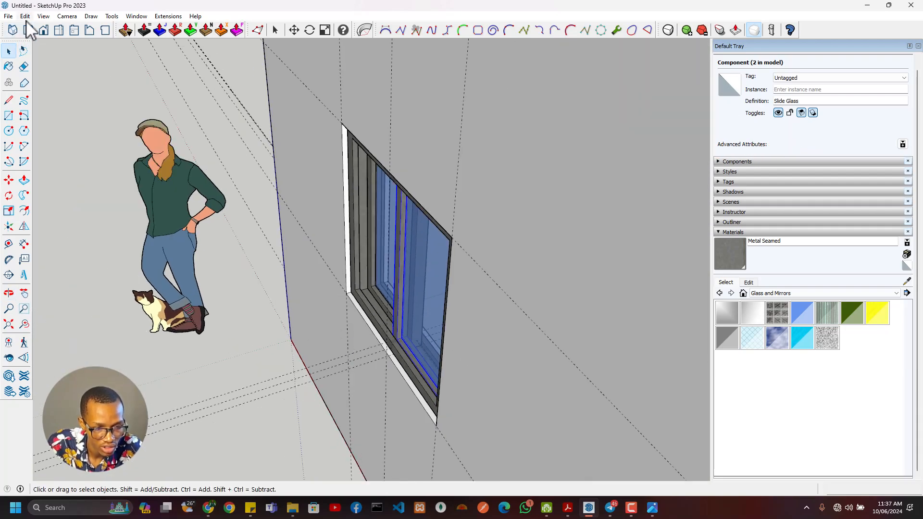
click(367, 330)
- Group both Slide Glass sashes with the Window Main Frame and name the group Sliding Toilet Window
middle_drag(367, 330, 553, 310)
scroll(387, 331, up, 6)
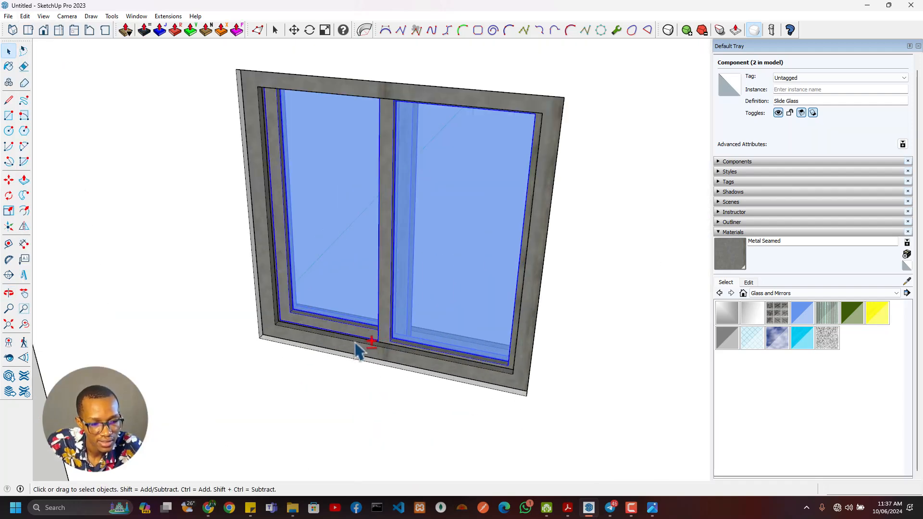
scroll(367, 355, down, 4)
right_click(376, 346)
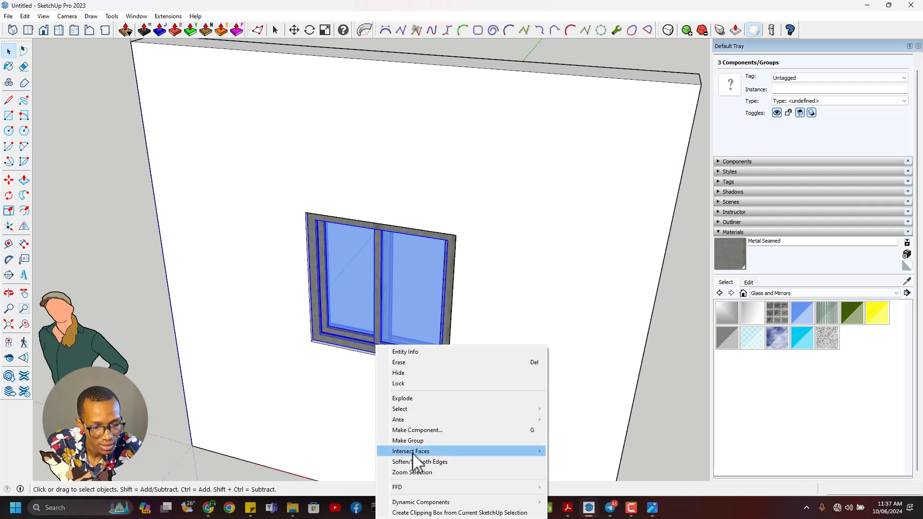
click(407, 441)
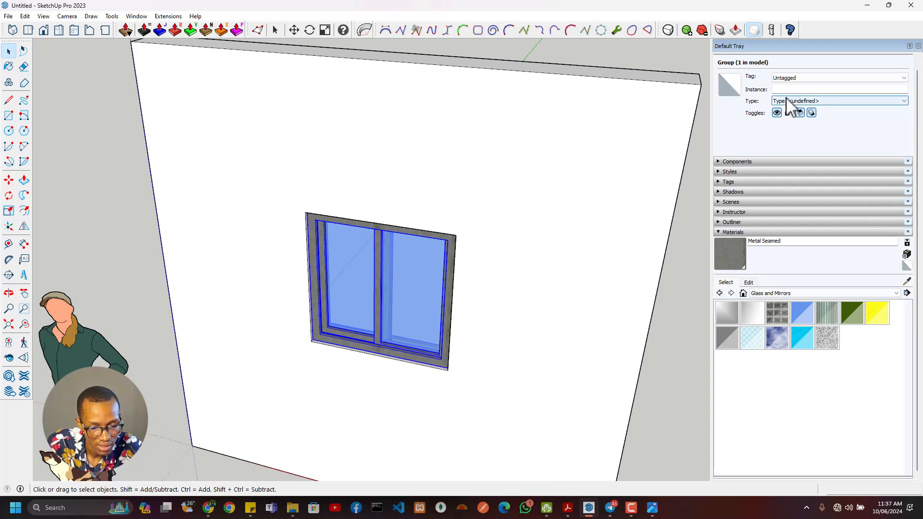
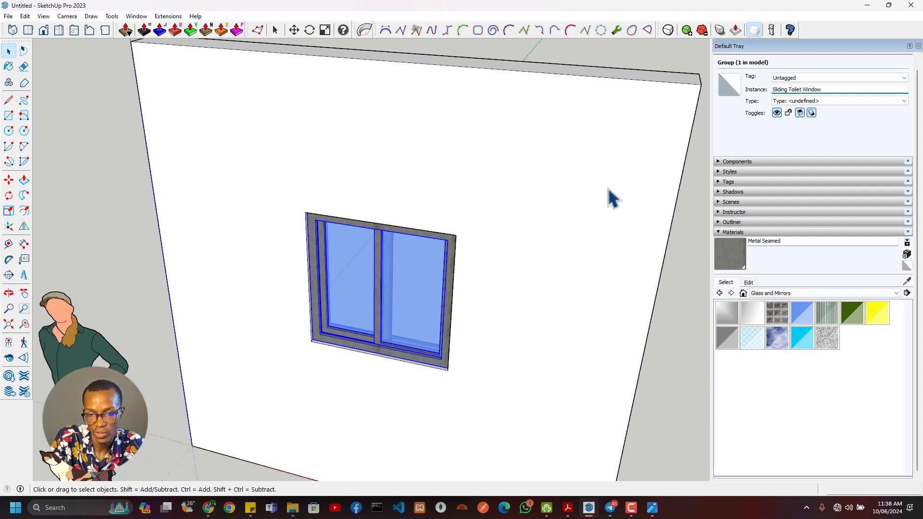
- Switch to the architectural drawings PDF and examine the W-01 and W-02 windows in the window schedule
key(alt+Tab)
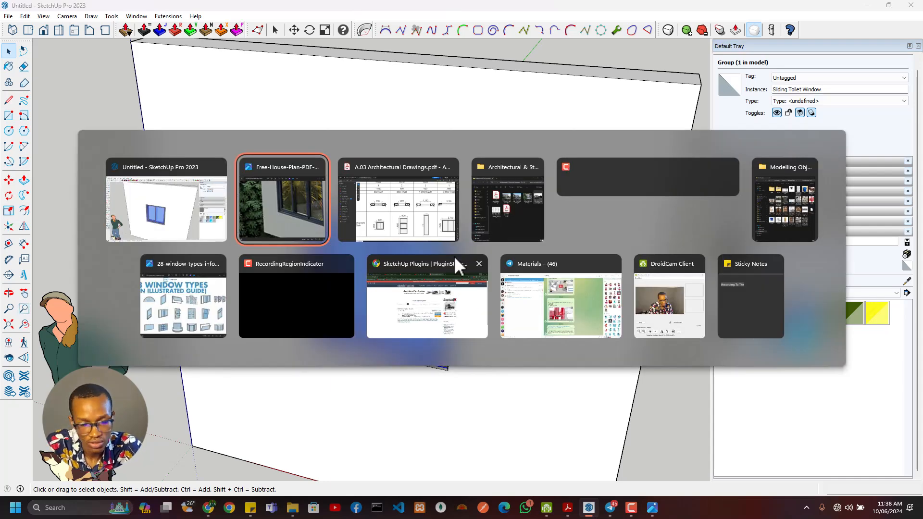
click(417, 230)
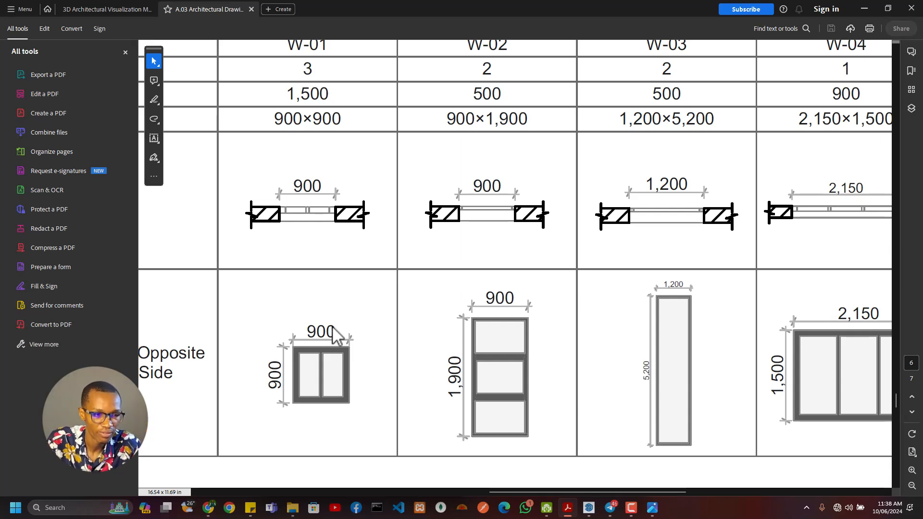
scroll(339, 308, down, 3)
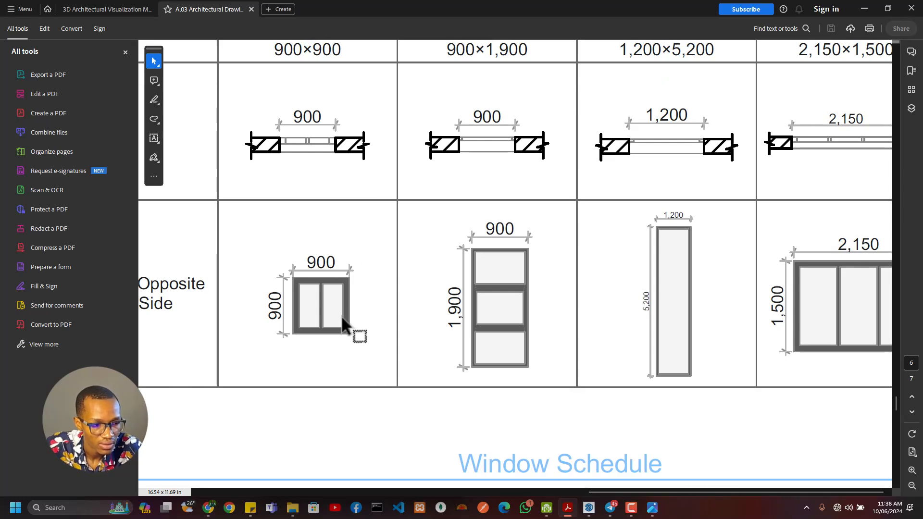
ctrl+scroll(340, 315, down, 2)
ctrl+scroll(301, 291, down, 3)
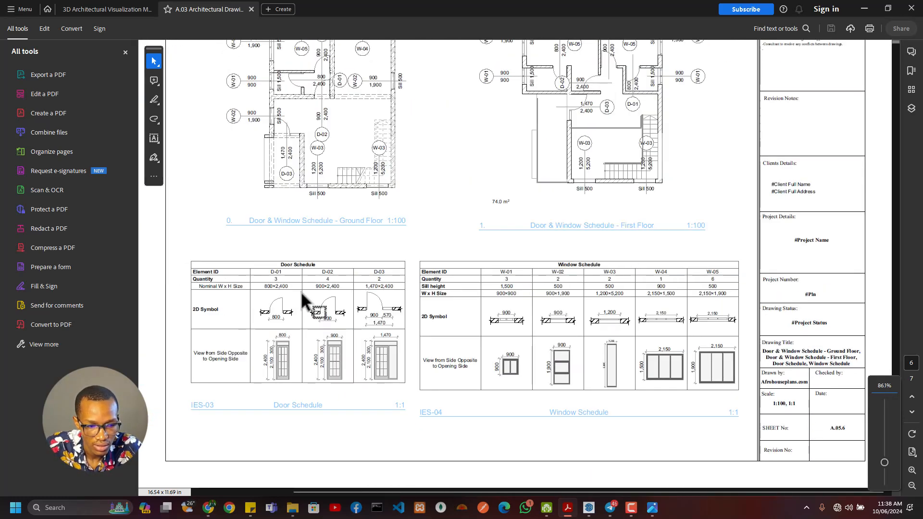
ctrl+scroll(567, 371, up, 6)
ctrl+scroll(648, 392, up, 1)
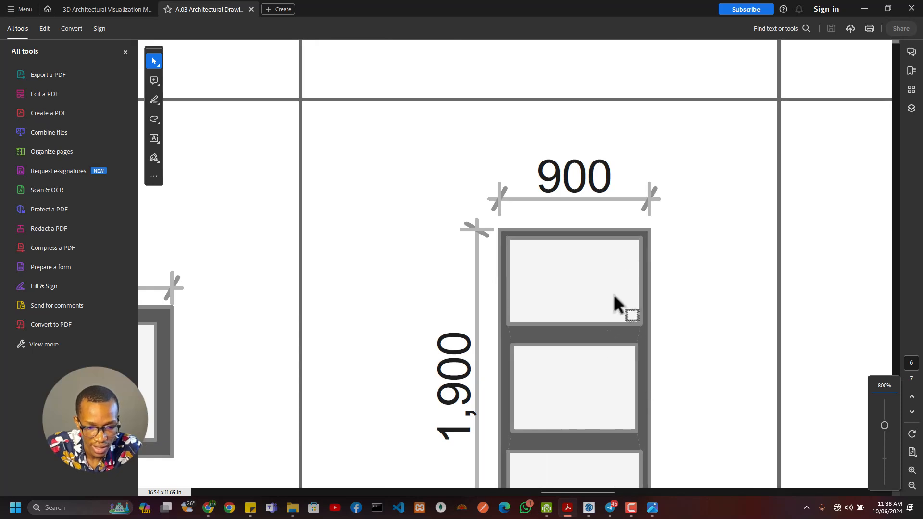
scroll(614, 303, down, 5)
ctrl+scroll(598, 269, up, 3)
ctrl+scroll(599, 262, down, 3)
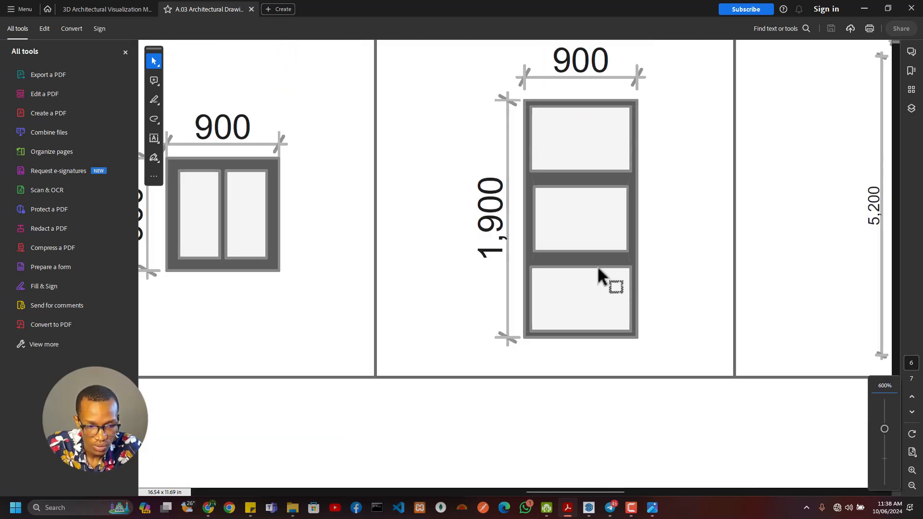
click(864, 9)
- Paint the Wall group in SketchUp with Terrazzo Tile Light from the Synthetic Surfaces materials
scroll(511, 313, down, 6)
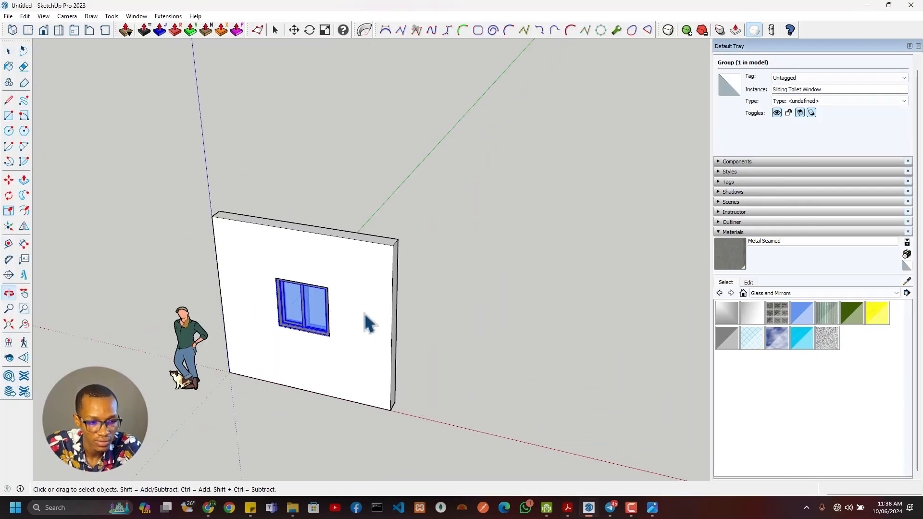
click(372, 311)
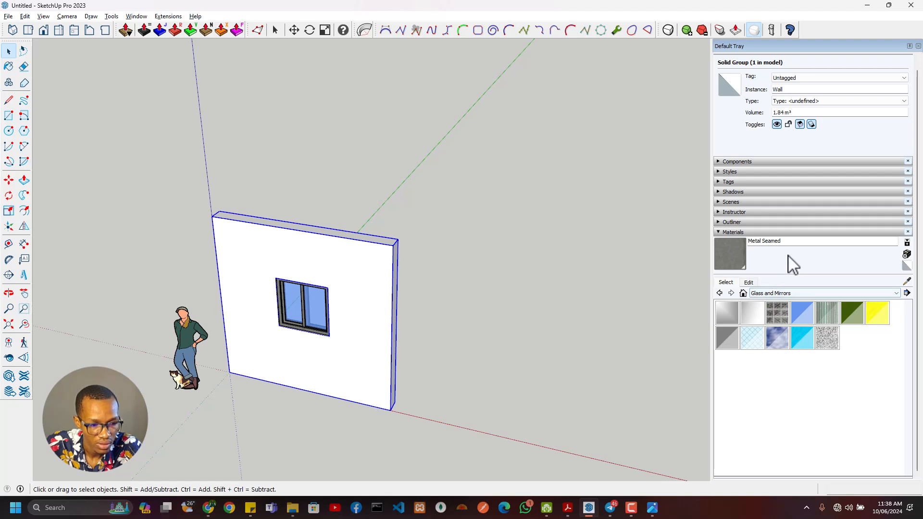
click(783, 293)
scroll(787, 374, down, 3)
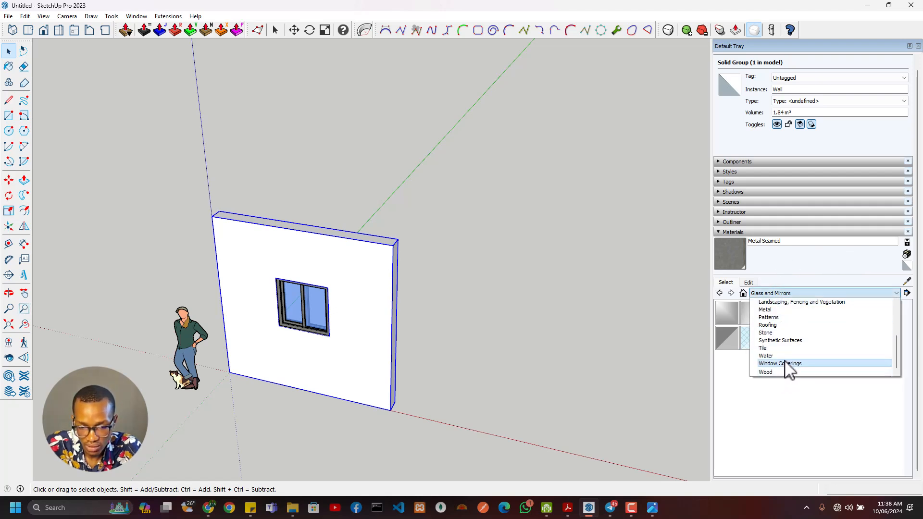
click(793, 340)
click(769, 345)
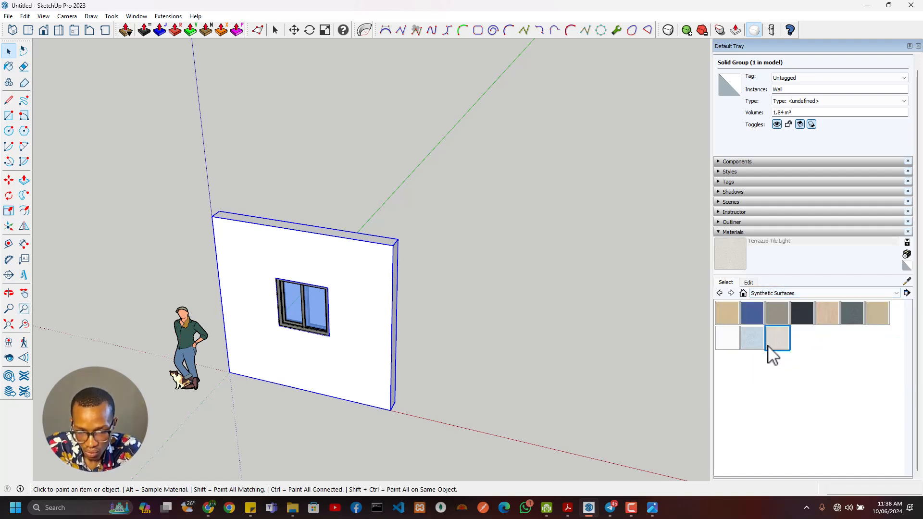
click(365, 336)
key(space)
scroll(380, 356, down, 2)
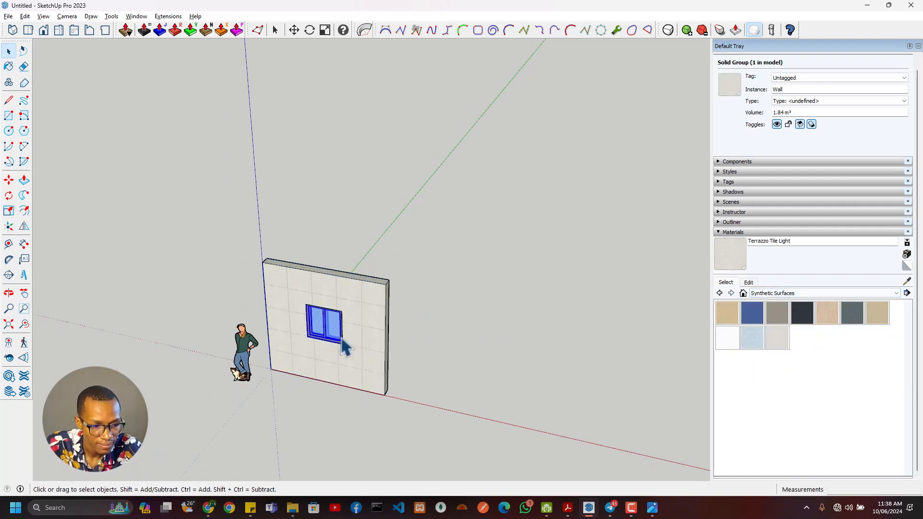
- Convert the Sliding Toilet Window group into a component, keeping the same name as its definition
click(344, 339)
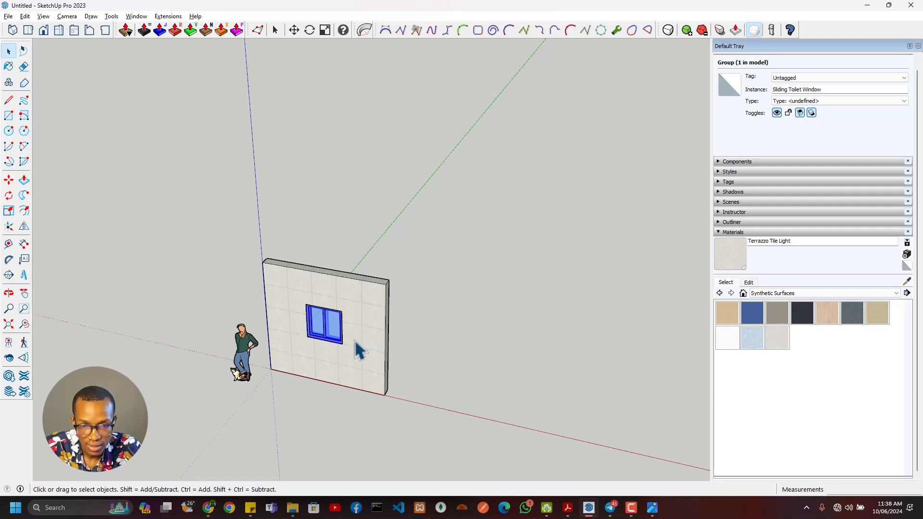
click(731, 222)
right_click(327, 334)
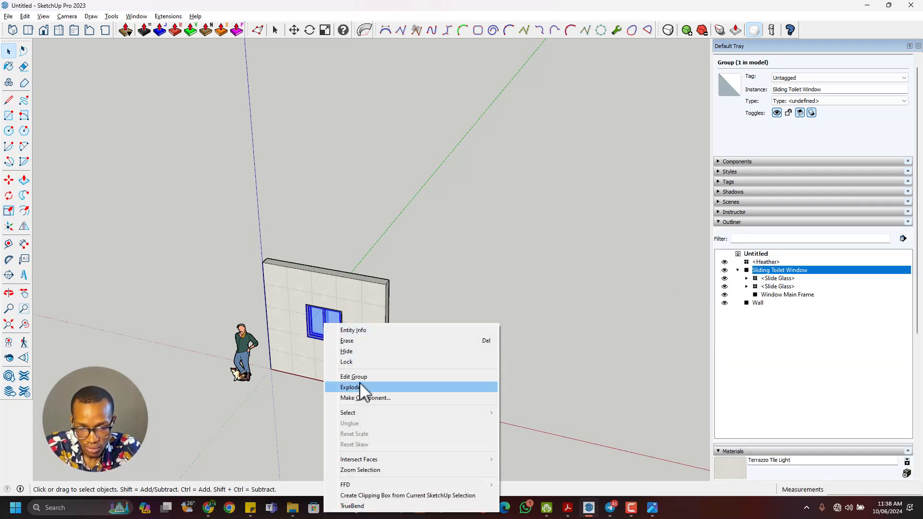
click(373, 395)
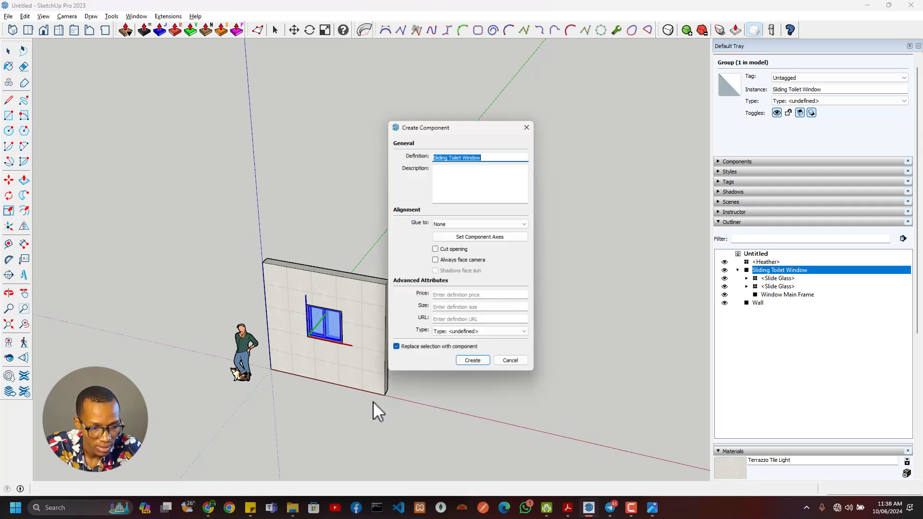
click(480, 365)
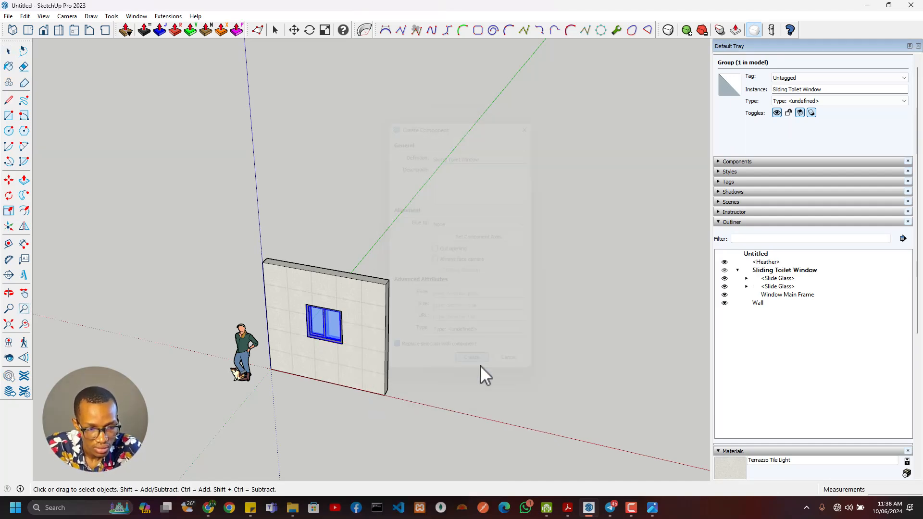
click(738, 270)
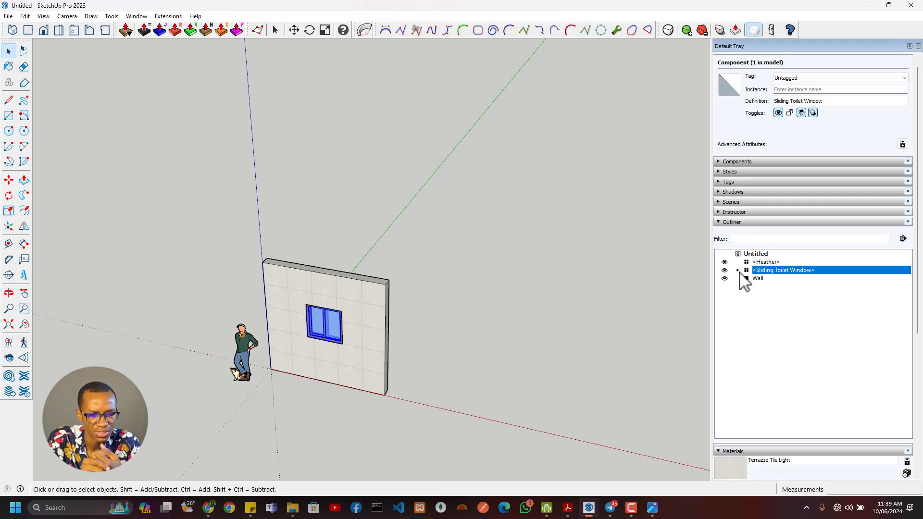
click(765, 262)
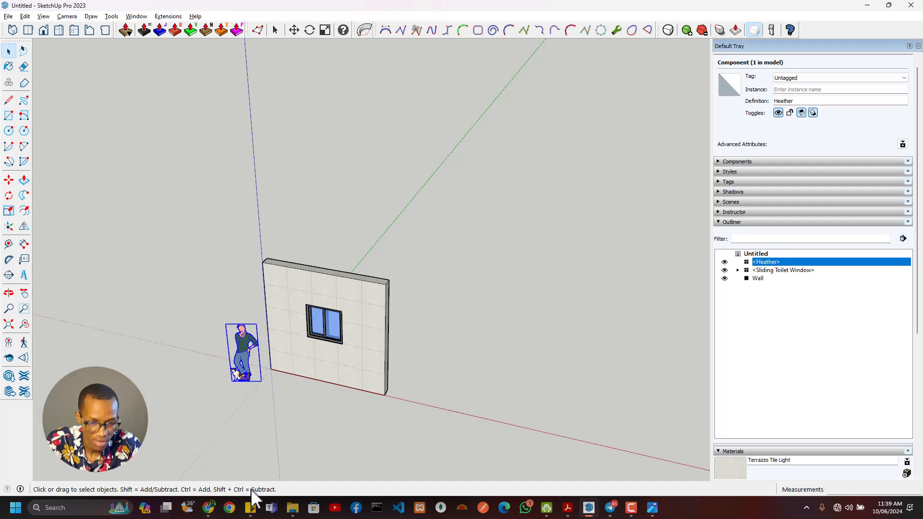
click(418, 353)
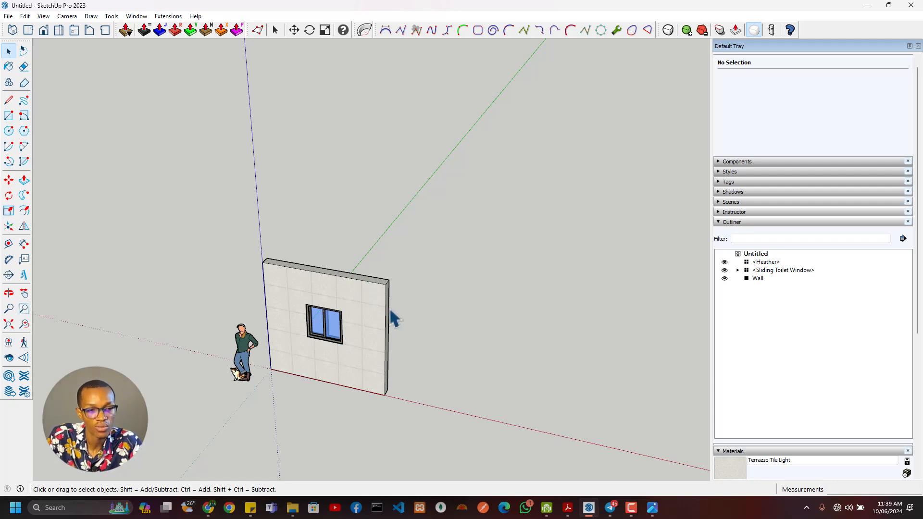
- Copy the wall together with its window component 3000 mm along the red axis, directly beside the original wall
click(377, 331)
scroll(349, 351, up, 3)
shift+click(327, 339)
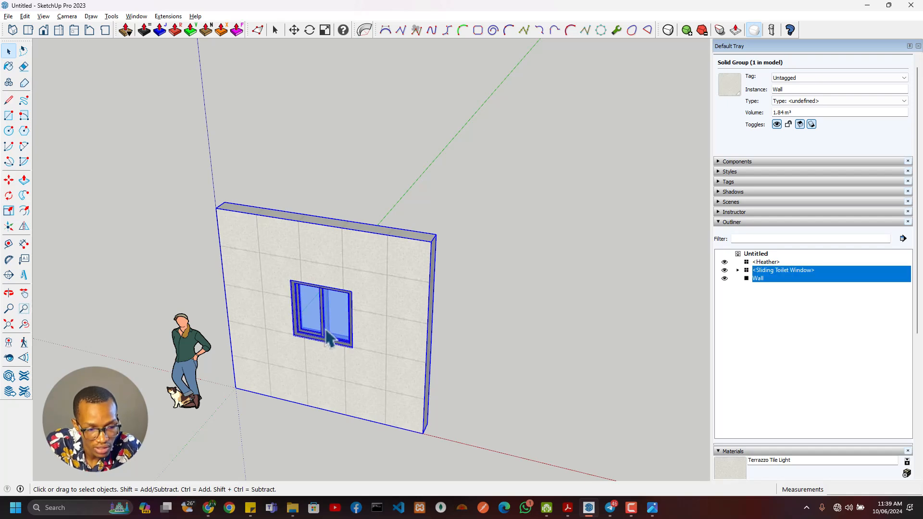
key(m)
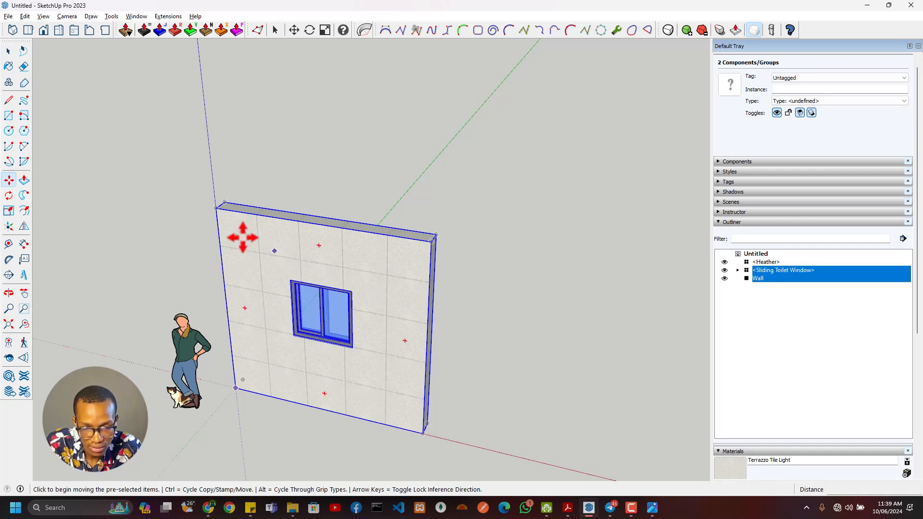
click(216, 208)
key(ctrl)
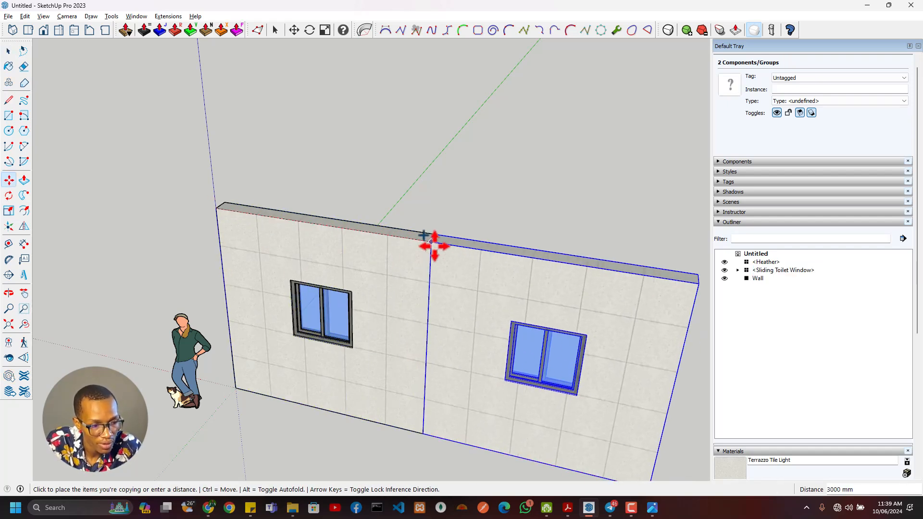
click(432, 239)
scroll(491, 353, down, 4)
scroll(347, 348, up, 3)
middle_drag(348, 349, 363, 322)
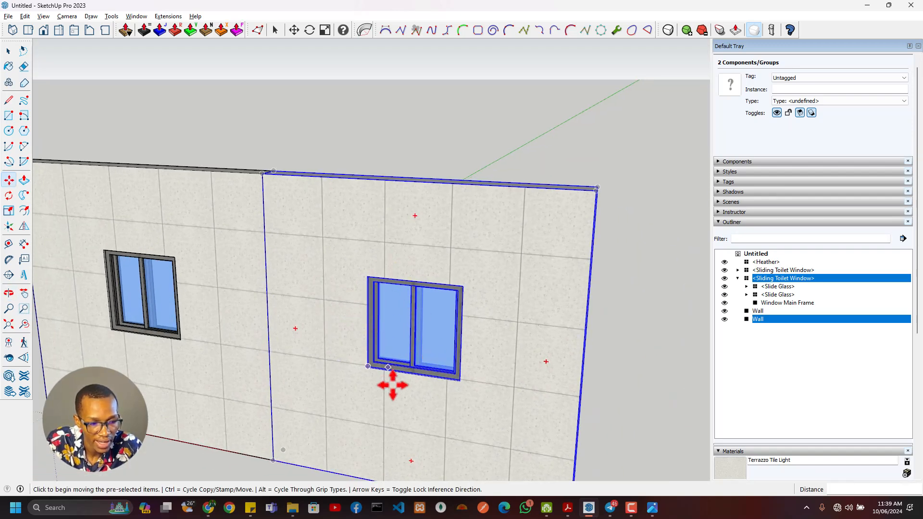
- Switch to the house render image in Photos and examine the windows on its facade
middle_drag(391, 382, 334, 347)
key(alt+Tab)
key(alt+Tab)
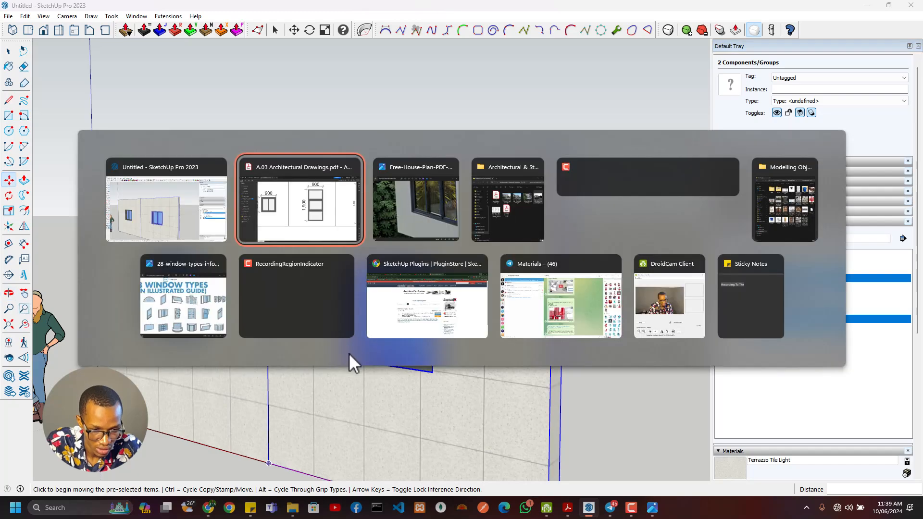
scroll(397, 333, down, 3)
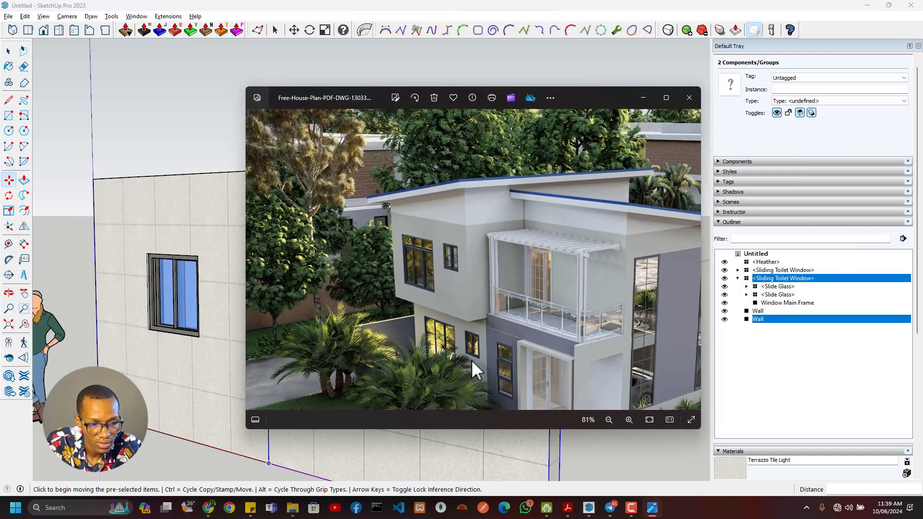
- Examine the tall three-pane window beside the entrance door in the house render
scroll(463, 286, up, 4)
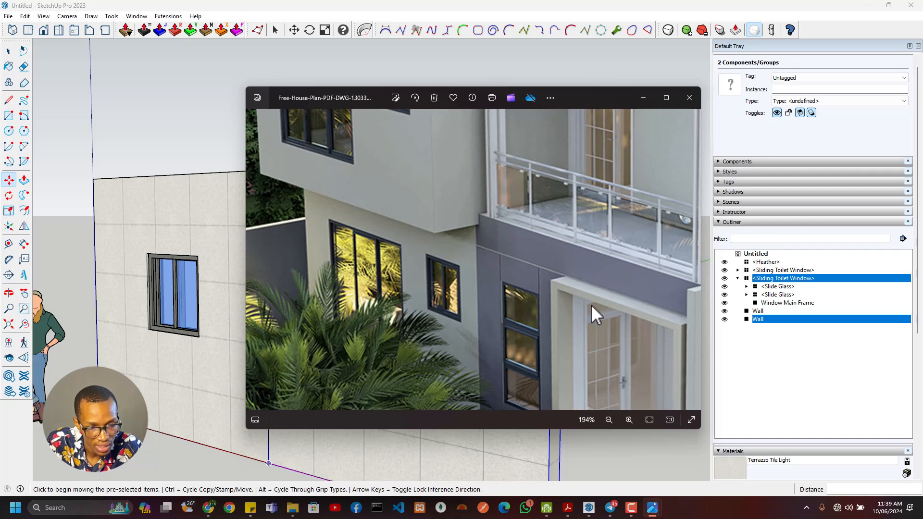
scroll(521, 301, up, 3)
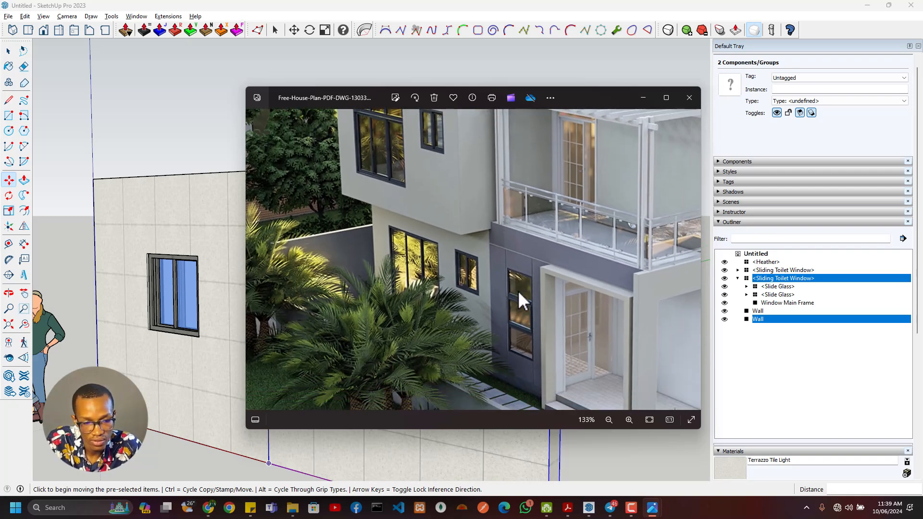
scroll(515, 258, down, 6)
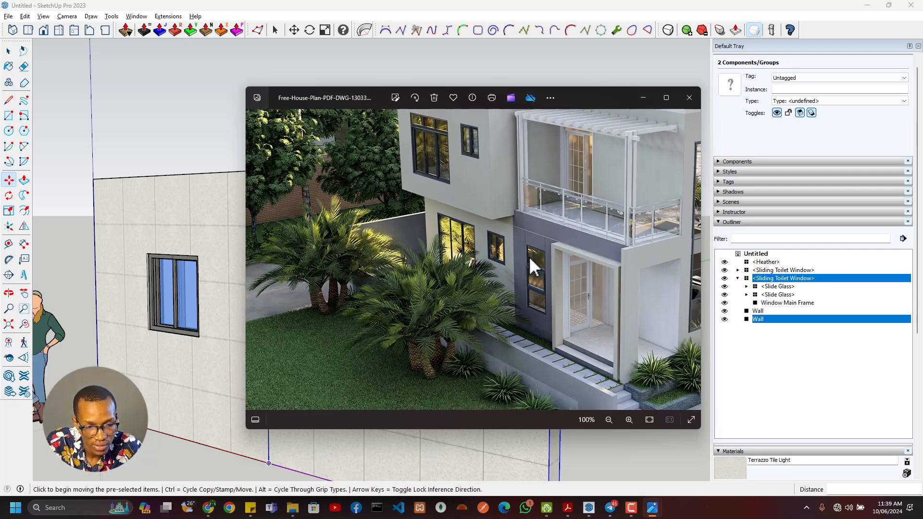
drag(531, 275, 379, 226)
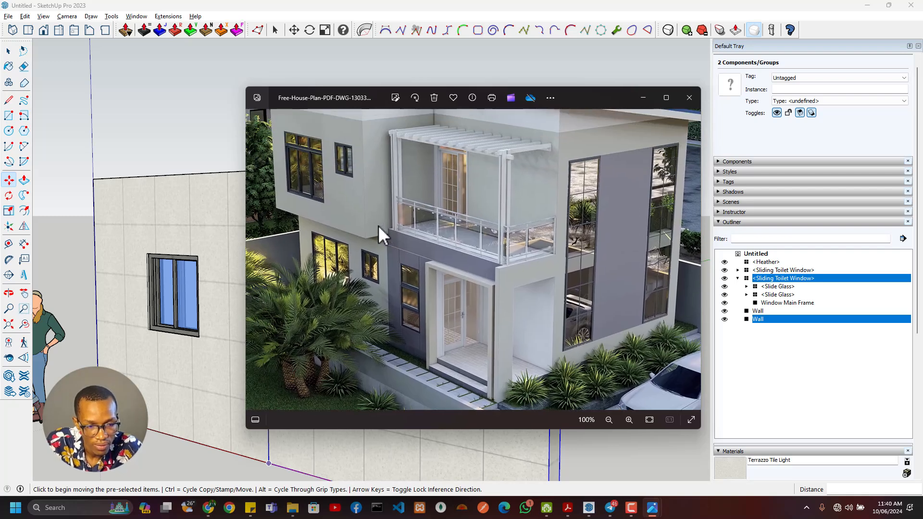
scroll(423, 302, up, 1)
scroll(424, 302, up, 5)
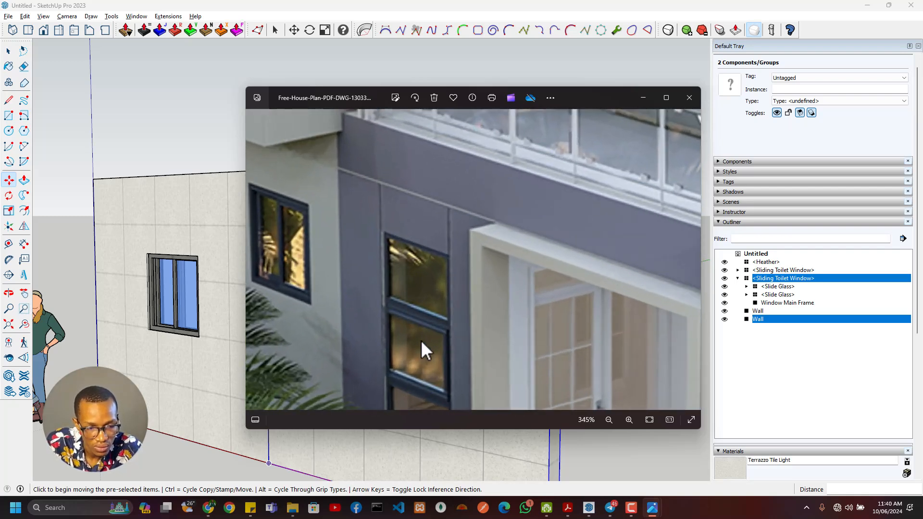
scroll(428, 349, down, 2)
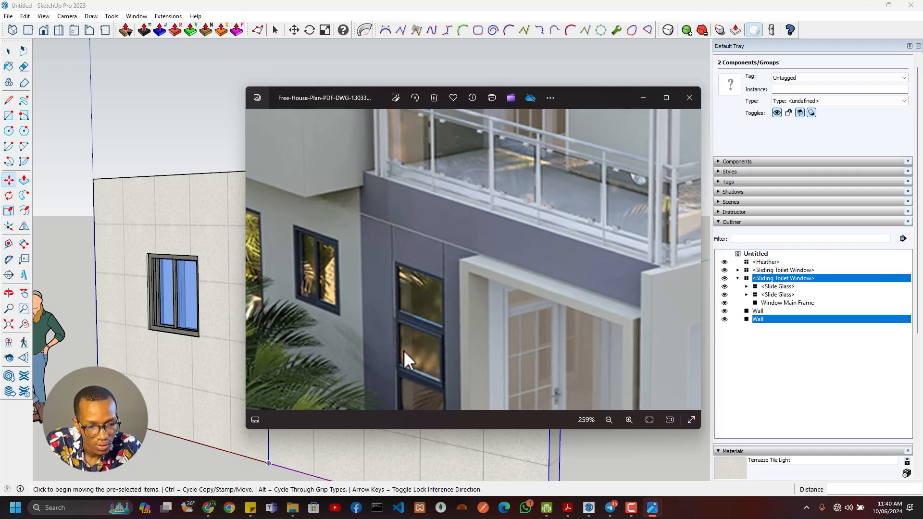
scroll(398, 324, up, 4)
scroll(408, 327, down, 3)
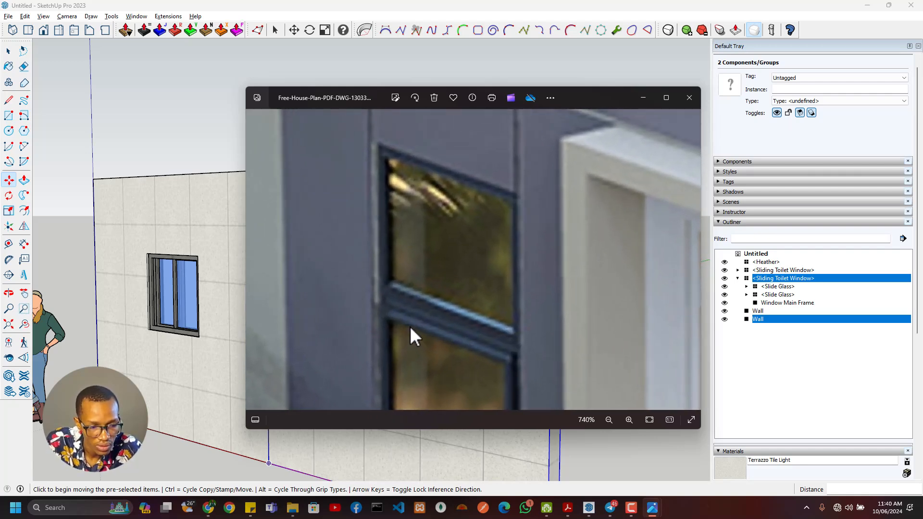
scroll(413, 269, up, 2)
scroll(434, 322, up, 2)
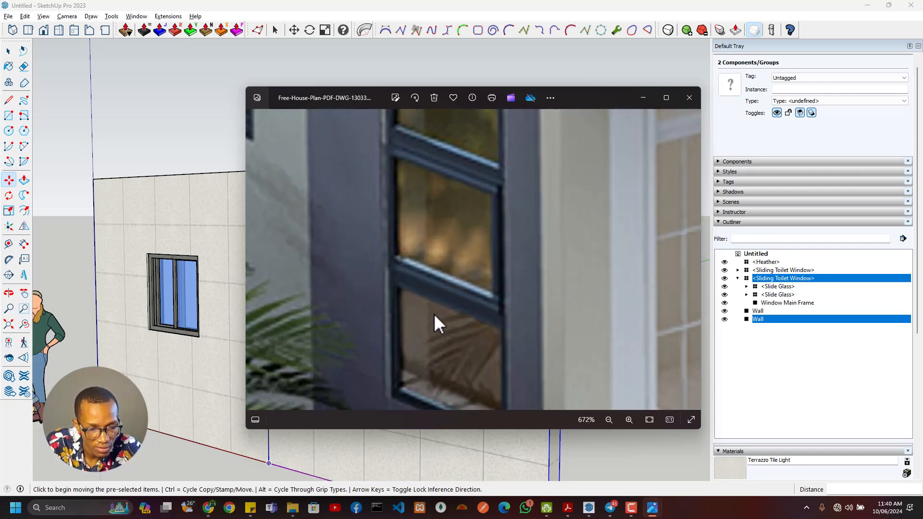
scroll(435, 318, down, 2)
scroll(428, 289, down, 3)
scroll(412, 272, up, 3)
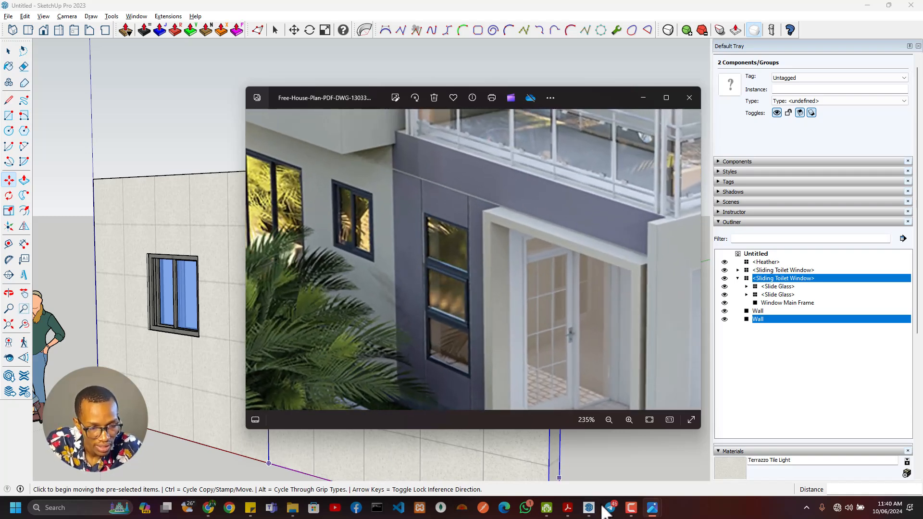
- Bring up the window types infographic for reference, return to SketchUp and inspect the copied wall and its window
mouse_move(654, 509)
click(609, 449)
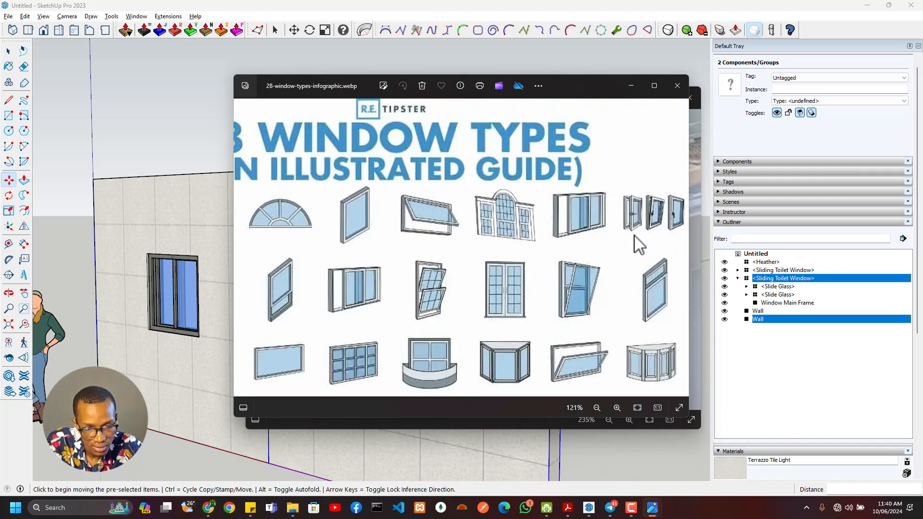
click(572, 7)
scroll(407, 328, down, 2)
scroll(408, 308, up, 4)
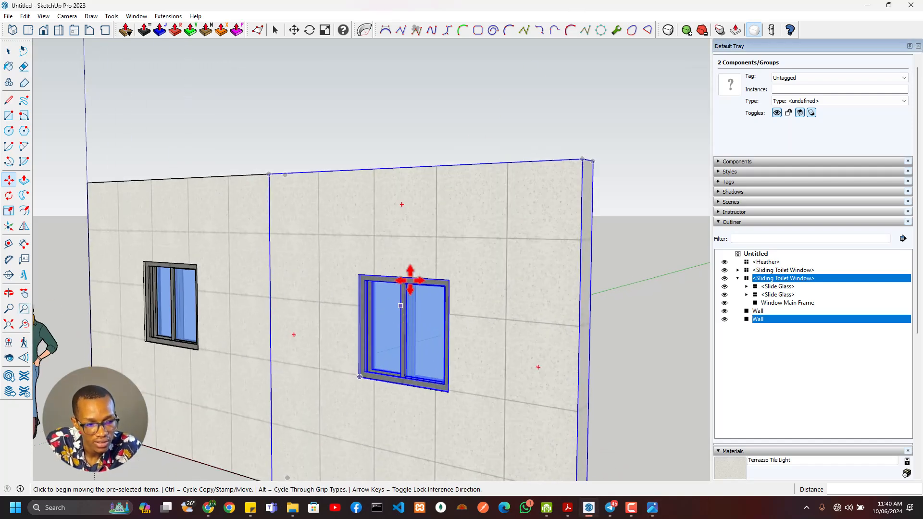
scroll(437, 380, down, 3)
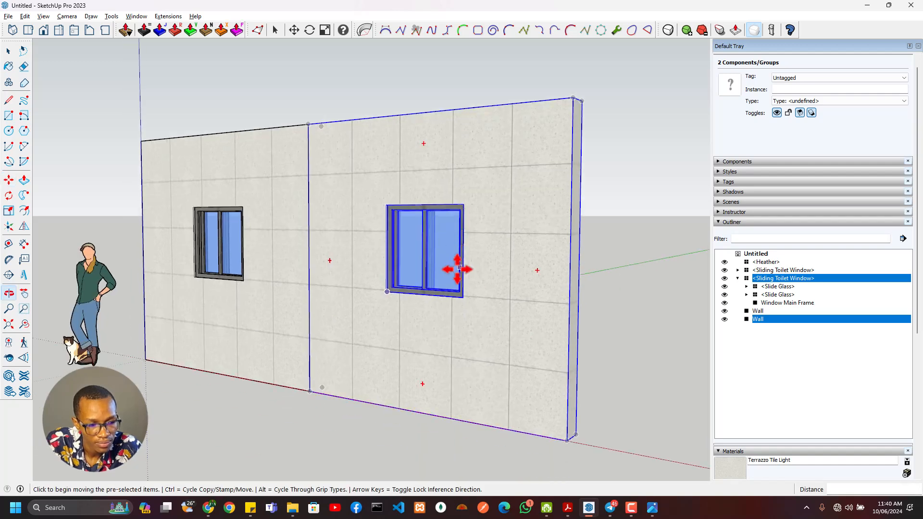
scroll(447, 288, up, 2)
mouse_move(439, 309)
middle_down()
mouse_move(355, 354)
mouse_move(344, 274)
middle_up()
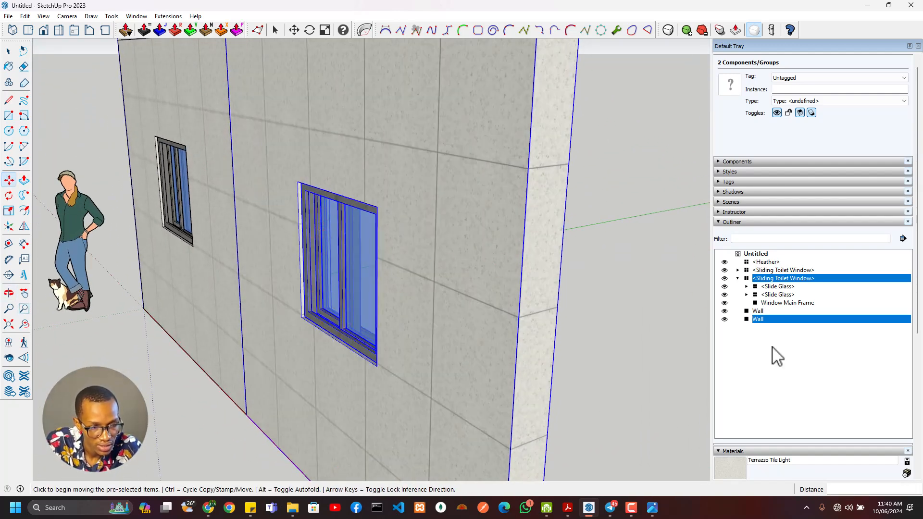
click(737, 279)
key(ctrl+z)
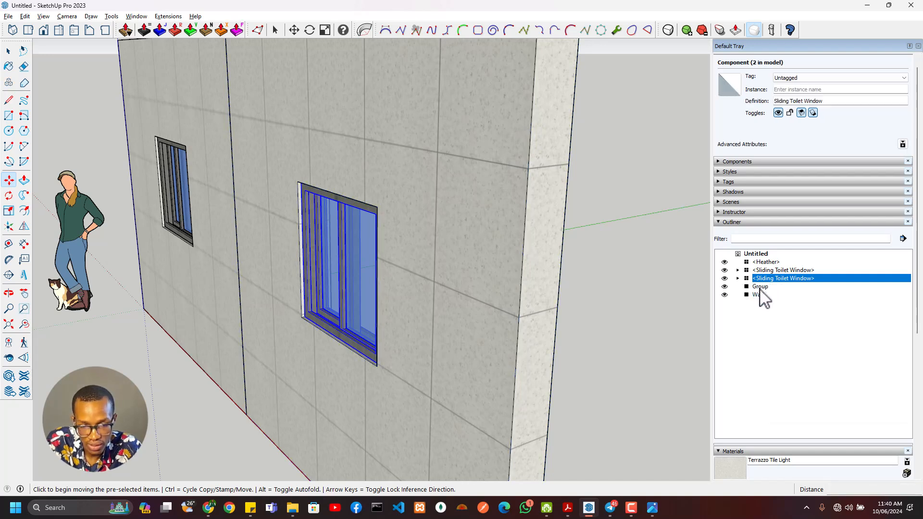
click(552, 290)
key(ctrl)
key(Escape)
key(space)
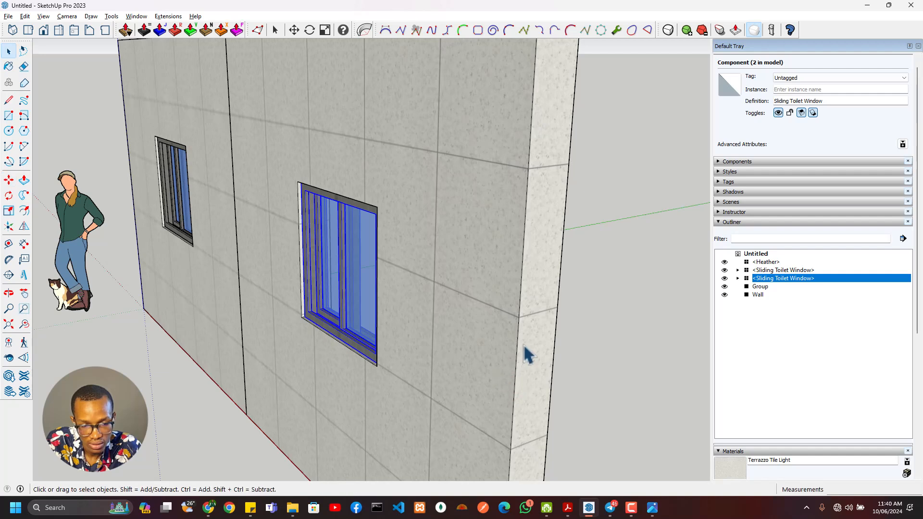
click(525, 351)
key(ctrl+y)
- Delete the sliding window component from the copied wall, leaving its opening empty
click(759, 279)
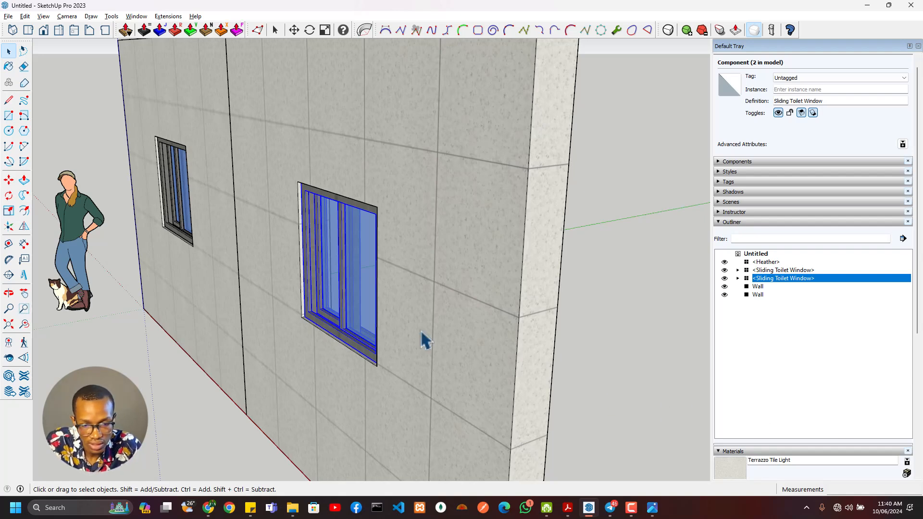
key(Delete)
scroll(334, 313, down, 3)
middle_drag(336, 311, 468, 232)
- Check the three-pane window's dimensions in the architectural drawings PDF and return to SketchUp
key(t)
key(alt+Tab)
key(alt+Tab)
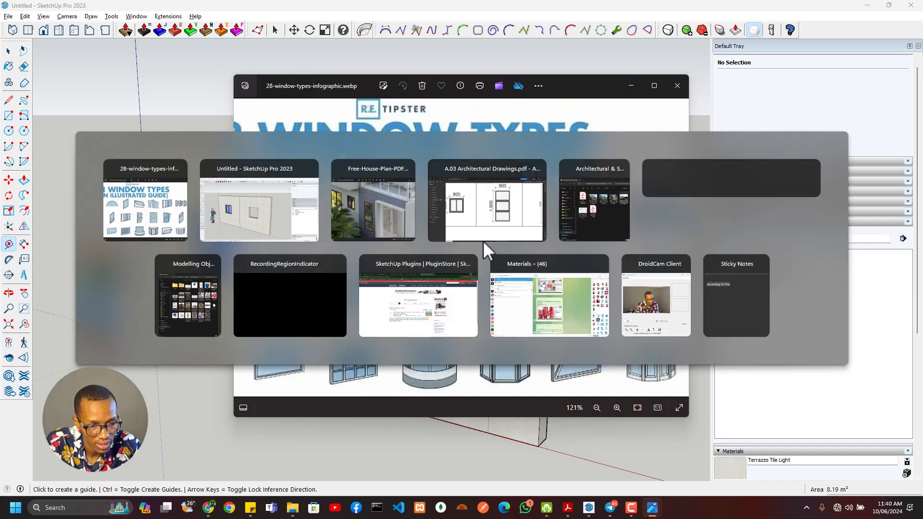
key(alt+Tab)
key(alt+Tab)
click(486, 240)
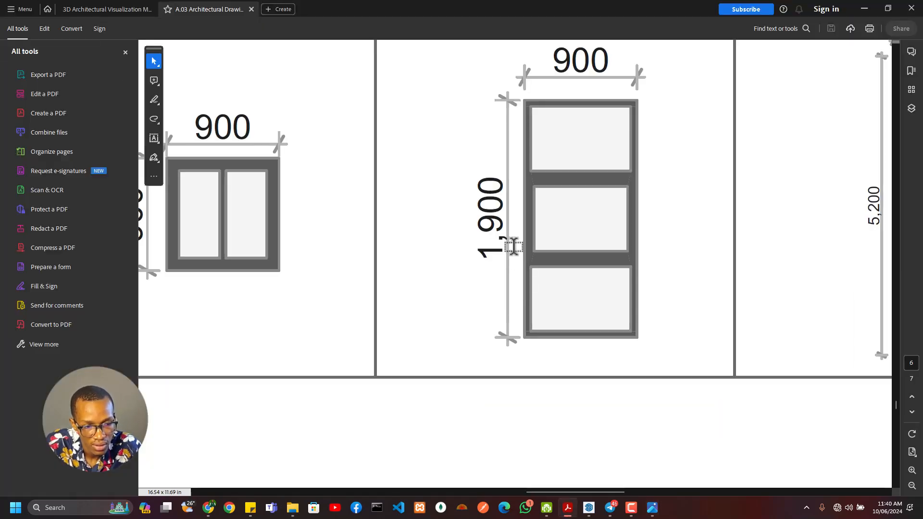
key(alt+Tab)
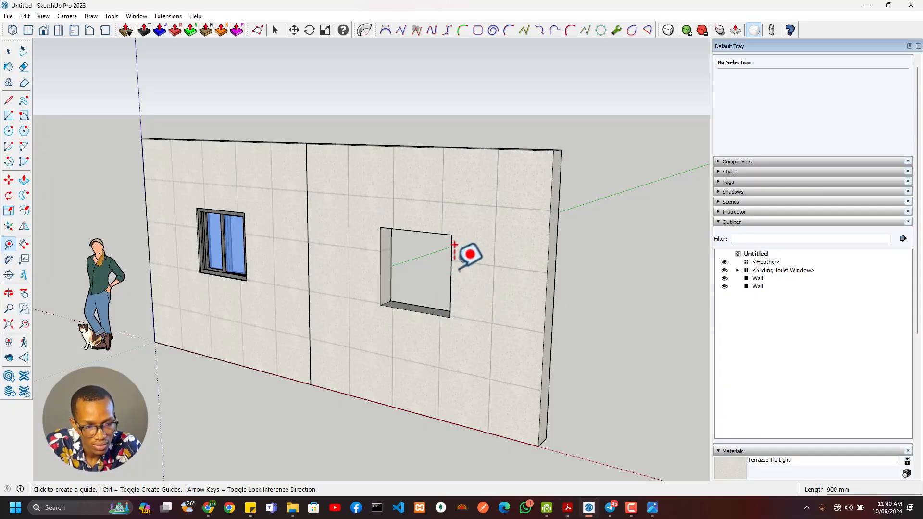
- Place a horizontal guide line 1900 mm below the top edge of the empty opening in the copied wall
click(443, 235)
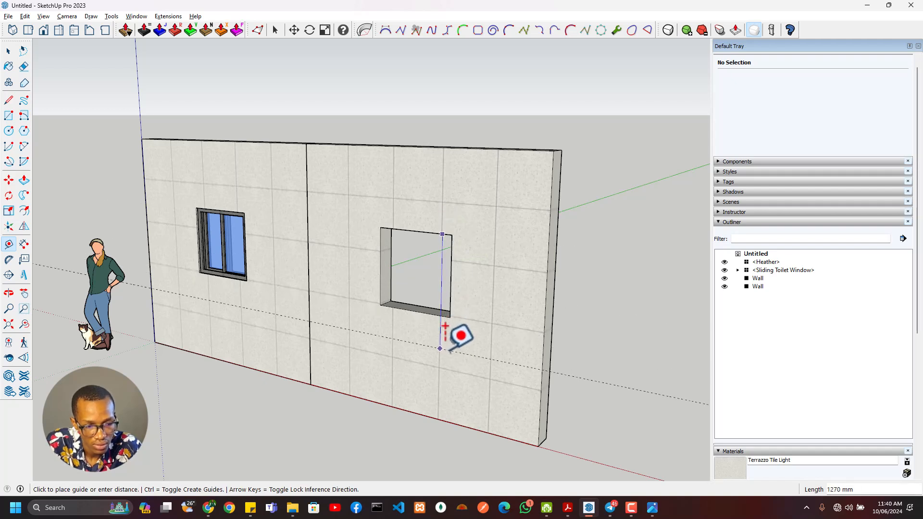
click(445, 327)
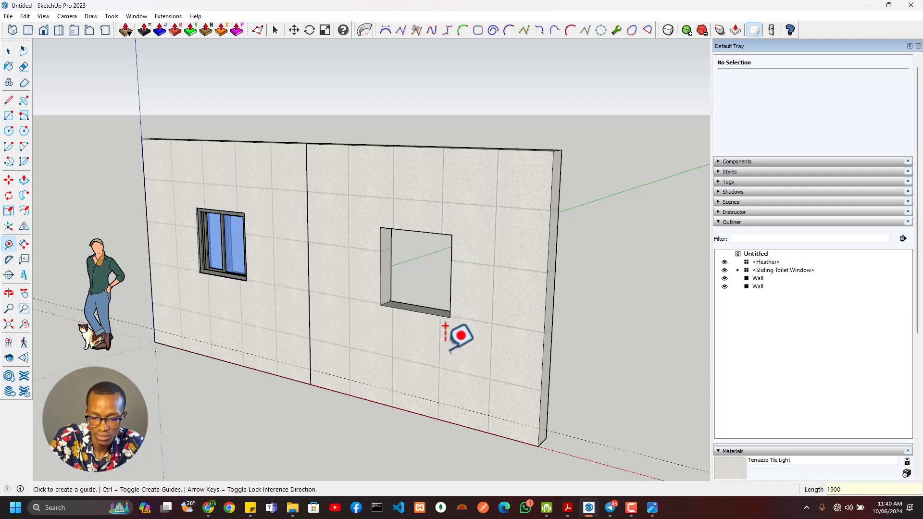
key(space)
- Push/Pull the sill face of the copied wall's opening down to the guide line, inside the Wall group
double_click(406, 315)
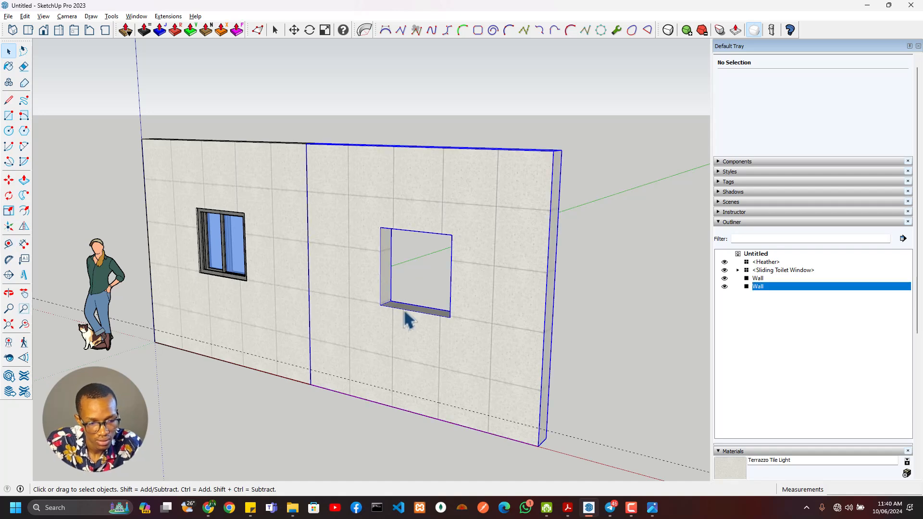
key(p)
click(406, 315)
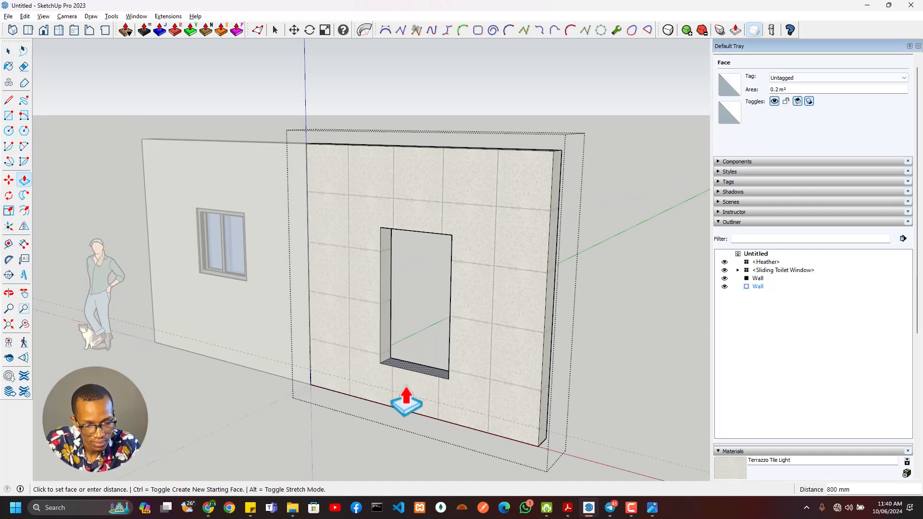
click(448, 419)
key(space)
key(Escape)
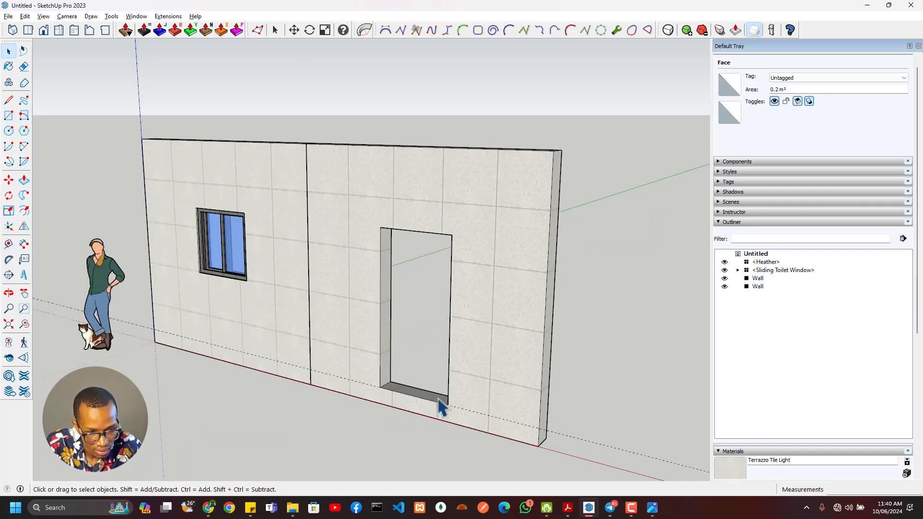
- Draw a rectangle across the front of the tall opening, from its upper corner to the opposite lower corner
scroll(410, 274, up, 5)
scroll(406, 288, down, 5)
middle_drag(407, 289, 332, 128)
key(r)
click(331, 128)
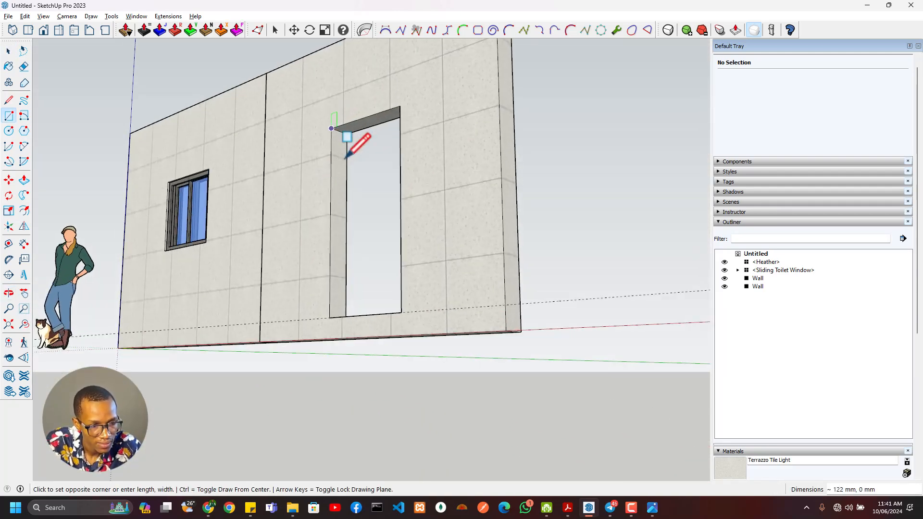
click(401, 312)
- Offset the rectangle's outline 50 mm inward and delete the inner face to leave a frame profile
key(f)
click(388, 270)
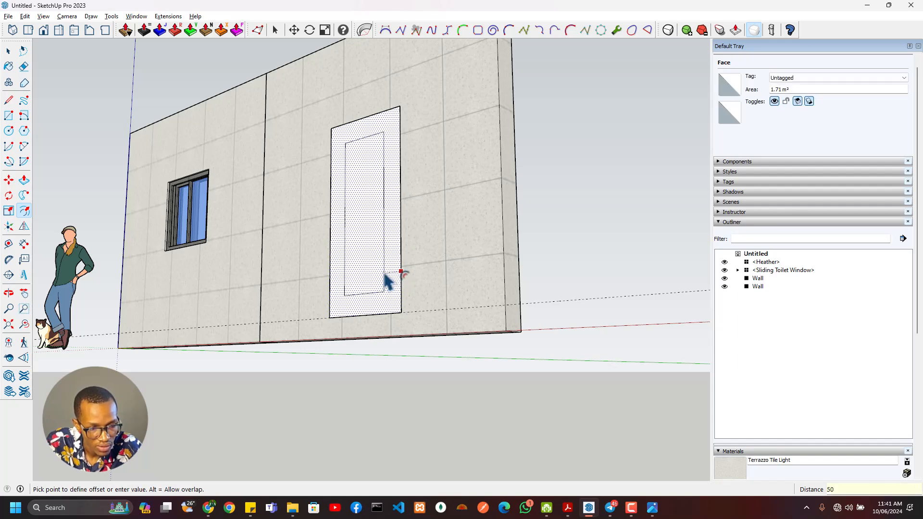
key(Return)
scroll(380, 279, up, 5)
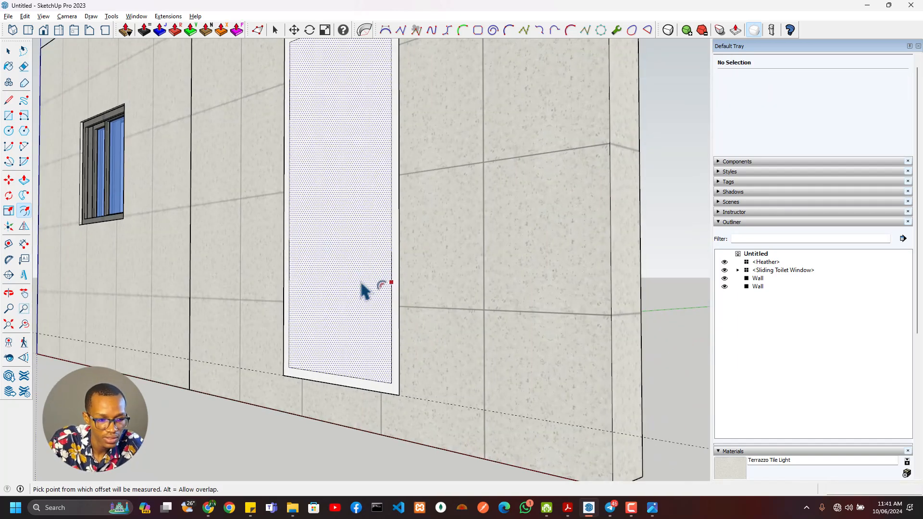
key(p)
click(355, 269)
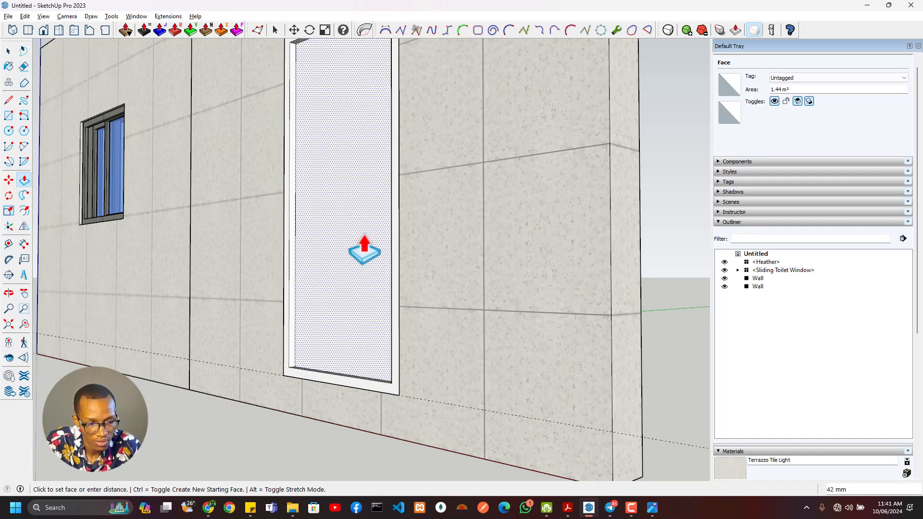
key(space)
click(359, 279)
key(Delete)
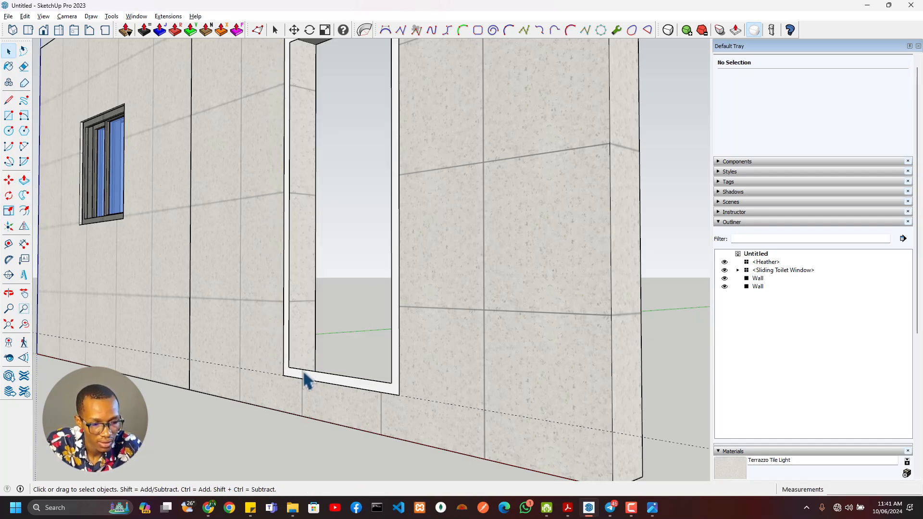
- Extrude the frame profile 225 mm through the full thickness of the wall
key(p)
click(307, 386)
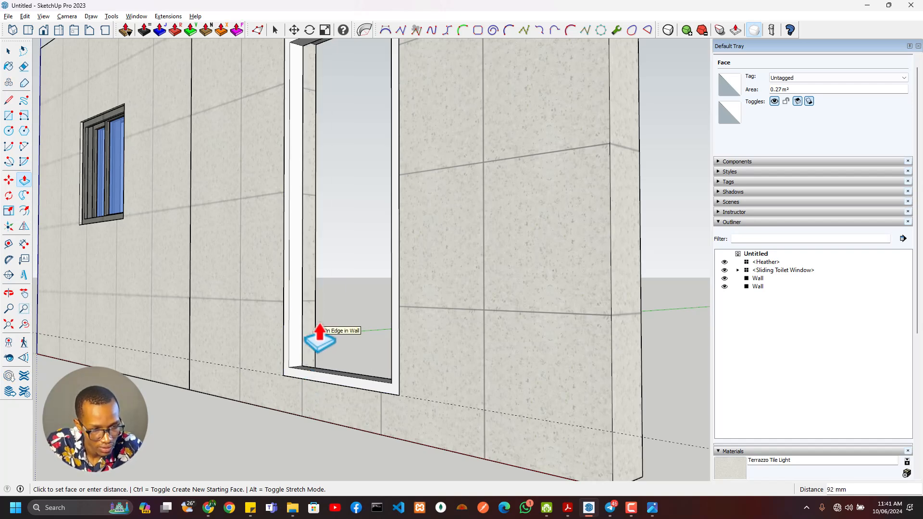
click(639, 409)
scroll(310, 336, down, 5)
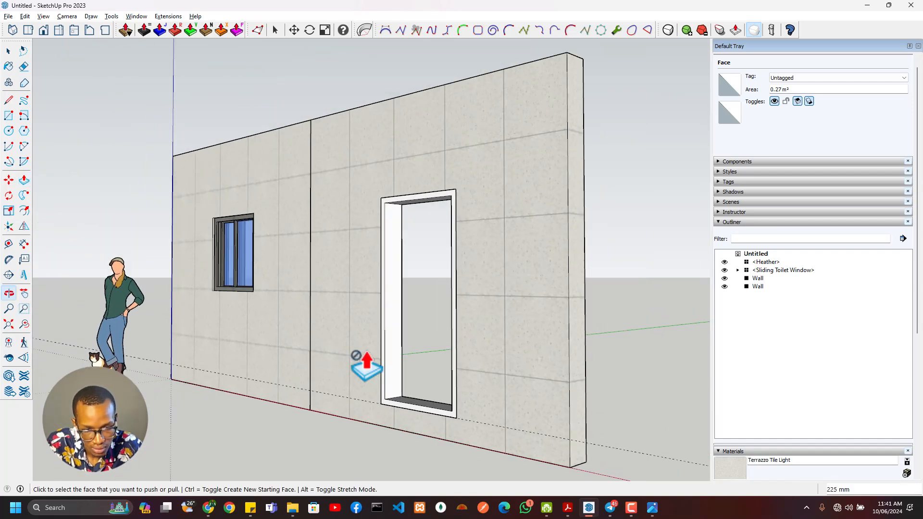
- Pull the frame's front face 25 mm out from the wall, aligned with the first window's frame
scroll(303, 325, up, 5)
click(562, 343)
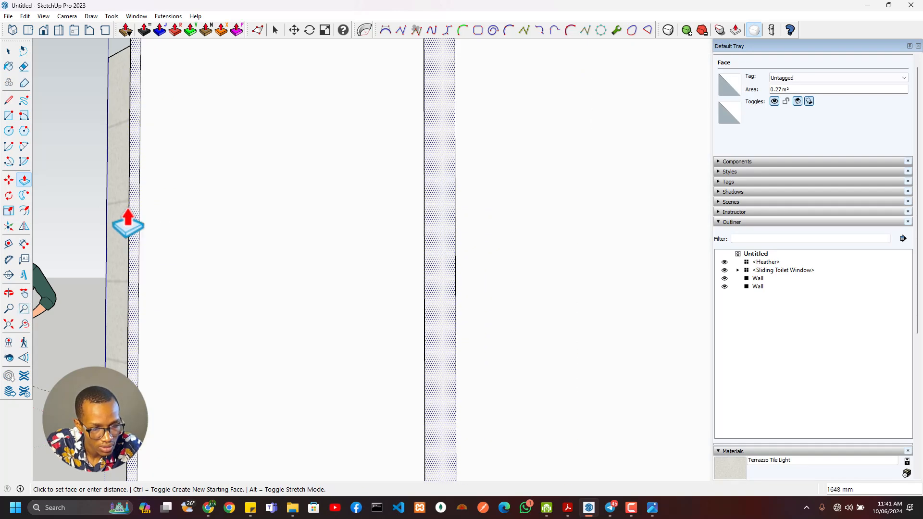
mouse_move(173, 299)
middle_down()
mouse_move(255, 291)
mouse_move(173, 294)
middle_up()
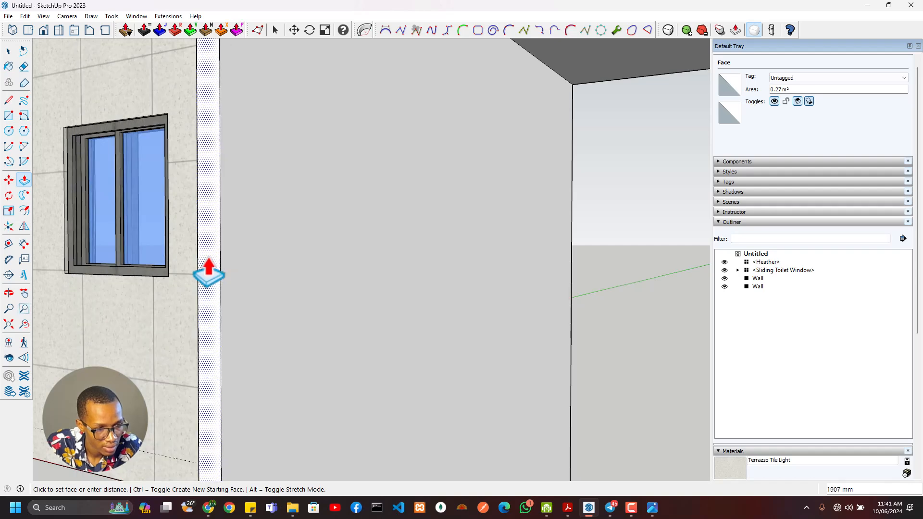
shift+middle_drag(209, 260, 684, 375)
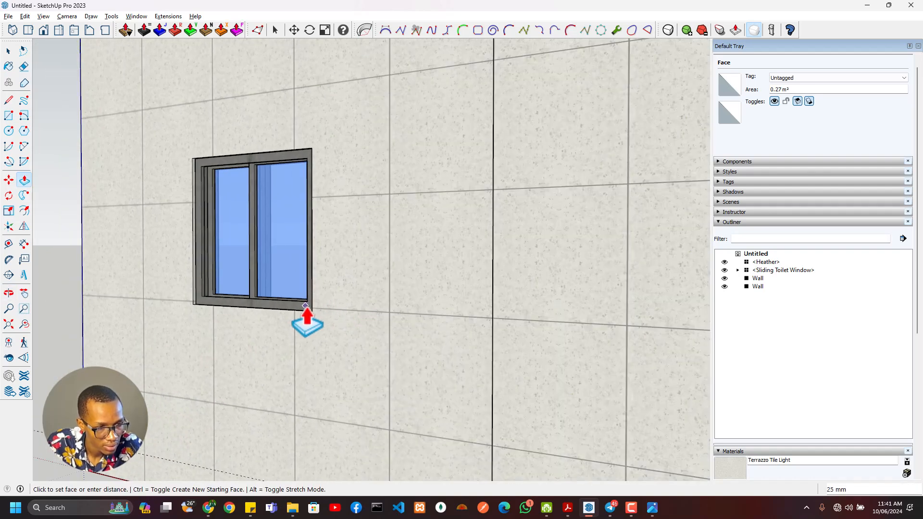
click(305, 306)
- Push the tall frame's opposite face back into the wall until it aligns with the sliding toilet window's frame
scroll(356, 315, down, 3)
middle_drag(495, 325, 342, 349)
scroll(503, 297, up, 2)
scroll(336, 337, down, 3)
shift+middle_drag(291, 313, 378, 286)
scroll(247, 288, up, 2)
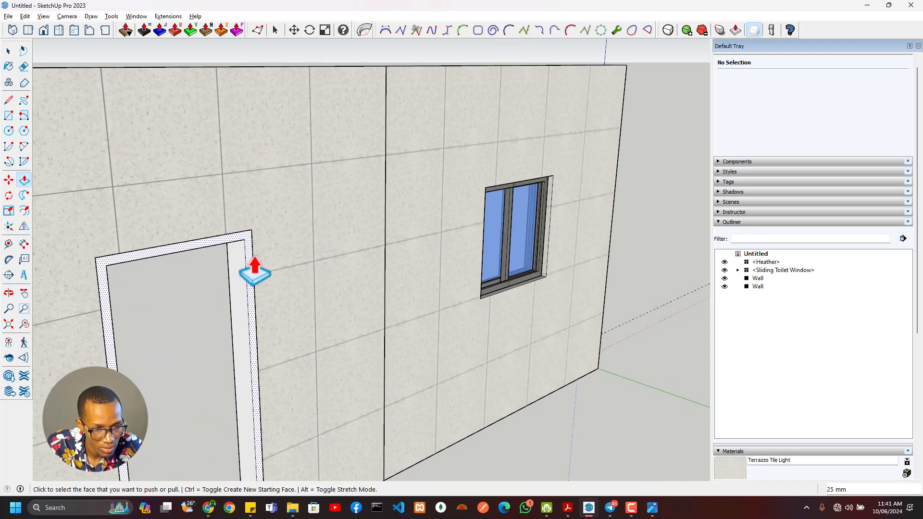
click(255, 258)
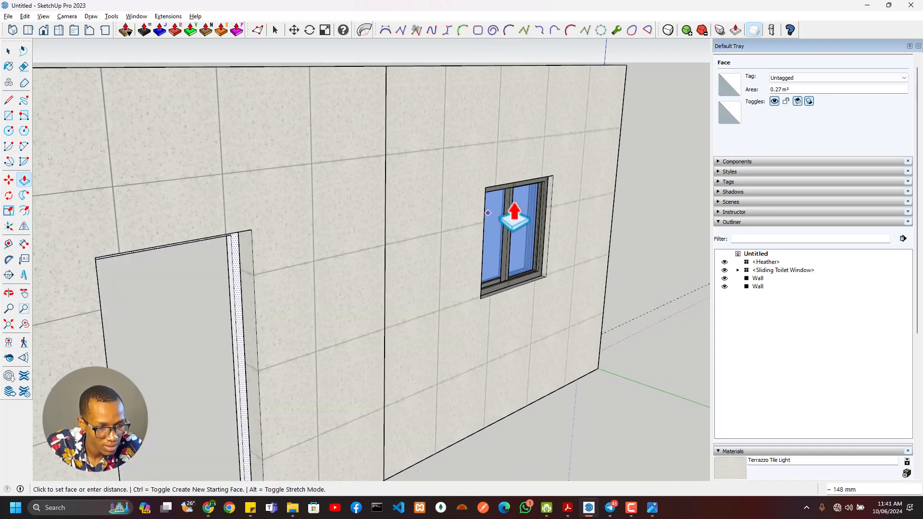
click(545, 192)
- Select the whole tall window frame and make it a group
middle_drag(299, 299, 330, 270)
key(space)
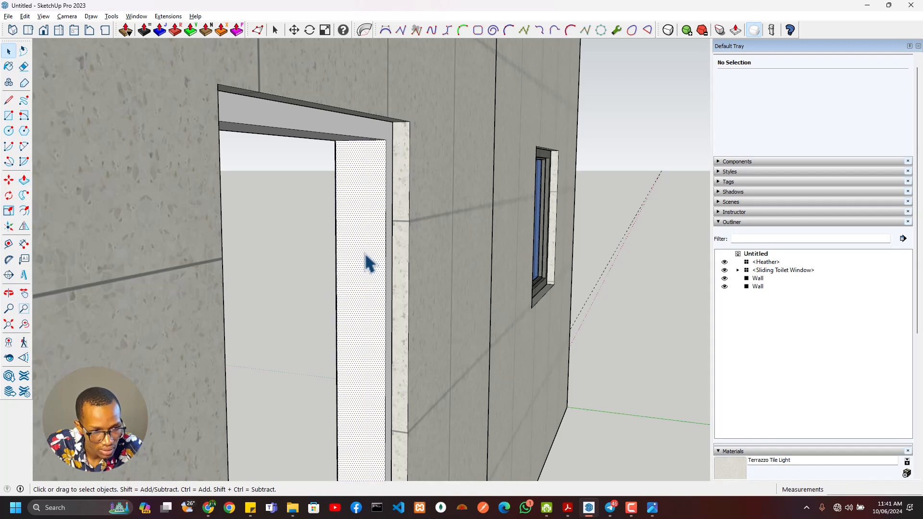
triple_click(368, 262)
right_click(365, 255)
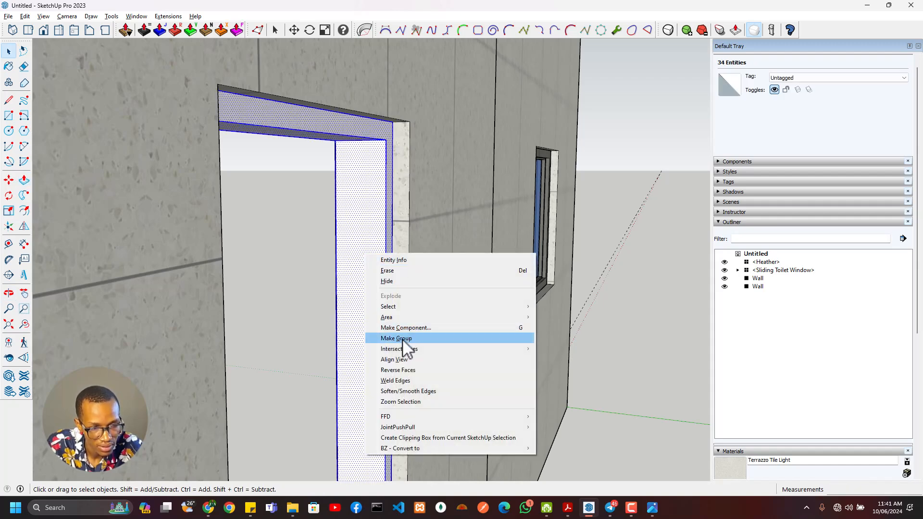
click(403, 339)
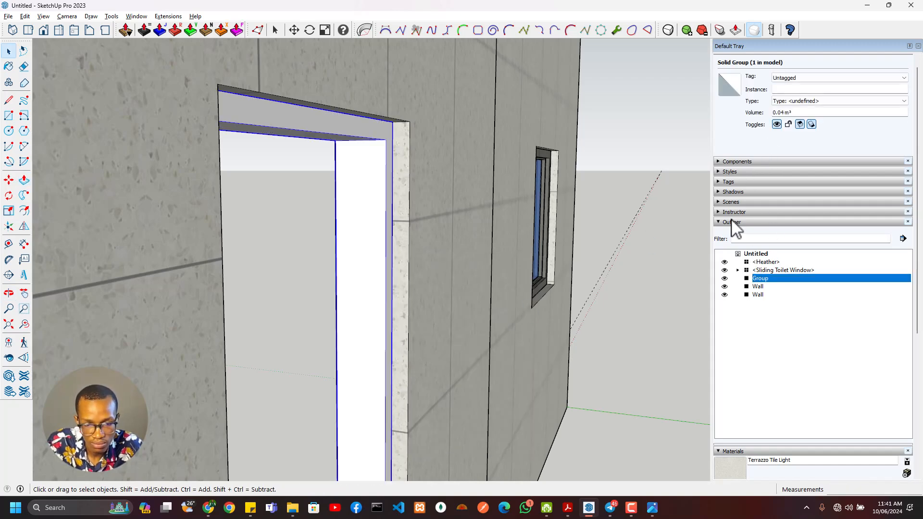
- Sample the Metal Seamed material from the sliding toilet window's frame and try to apply it to the tall frame
click(782, 451)
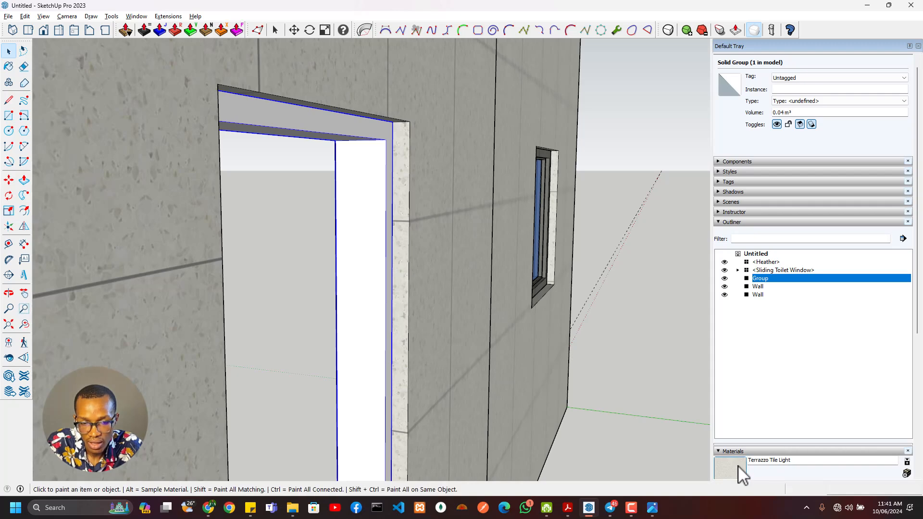
alt+click(542, 287)
click(365, 284)
- Place a horizontal guide 1800/3 mm below the upper inner edge of the tall frame
mouse_move(366, 284)
middle_down()
mouse_move(332, 294)
mouse_move(441, 312)
mouse_move(622, 311)
middle_up()
mouse_move(463, 310)
middle_down()
mouse_move(598, 319)
mouse_move(534, 284)
mouse_move(542, 215)
mouse_move(339, 290)
mouse_move(469, 404)
mouse_move(268, 279)
mouse_move(330, 289)
mouse_move(330, 362)
mouse_move(313, 383)
mouse_move(315, 274)
mouse_move(354, 226)
middle_up()
scroll(302, 287, down, 2)
middle_drag(284, 234, 343, 105)
key(t)
scroll(327, 136, up, 1)
shift+middle_drag(327, 136, 310, 217)
scroll(304, 127, up, 2)
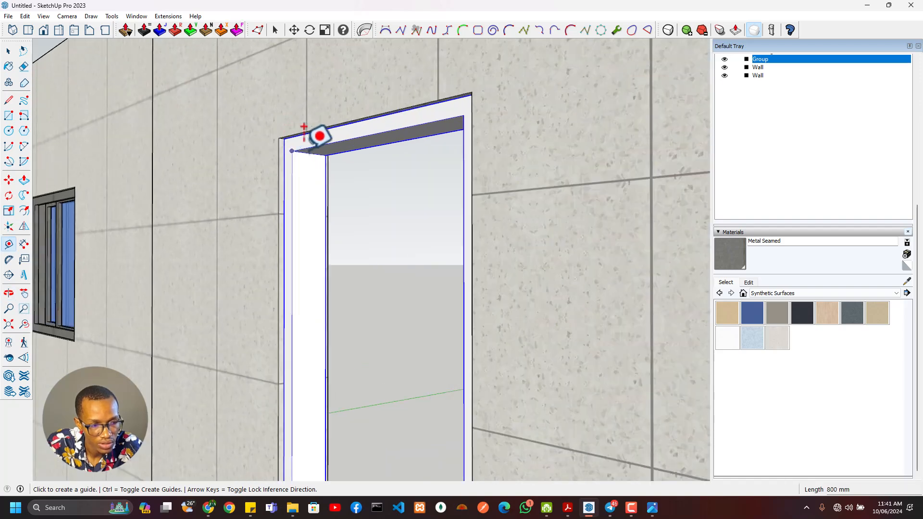
click(307, 148)
shift+middle_drag(295, 337, 311, 59)
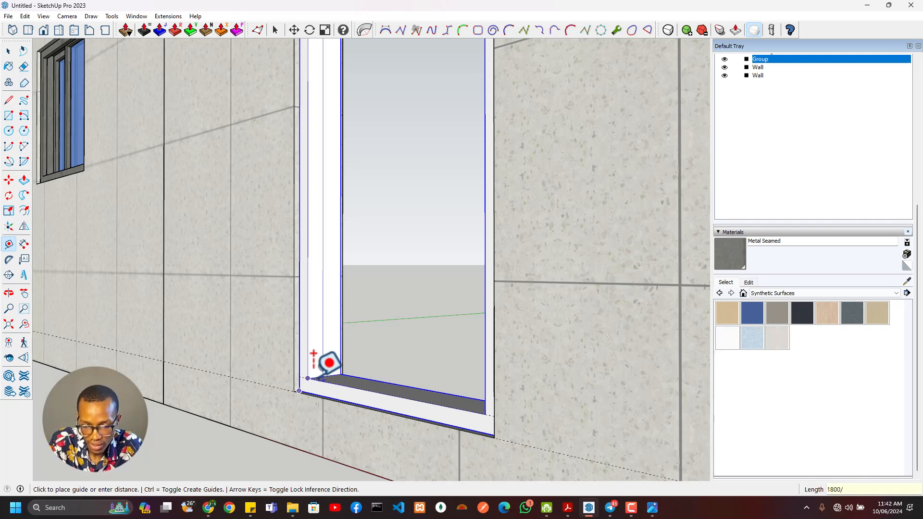
key(Return)
- Place a second horizontal guide 1800/3 mm below the first one
scroll(391, 241, down, 5)
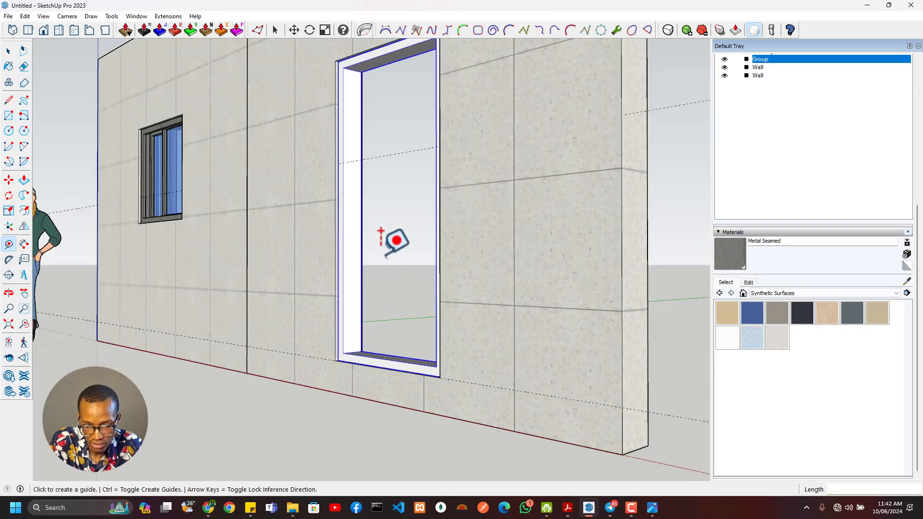
scroll(363, 256, up, 4)
scroll(338, 264, up, 2)
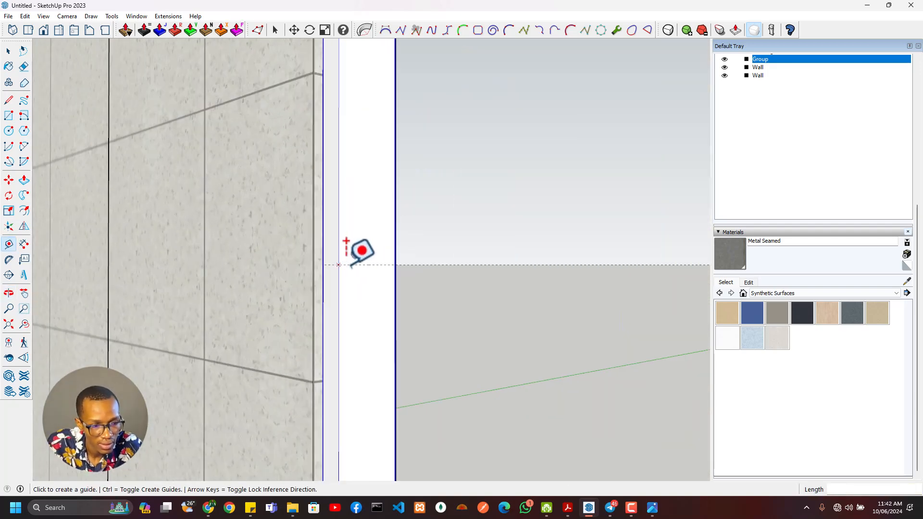
click(356, 267)
shift+middle_drag(363, 393, 350, 183)
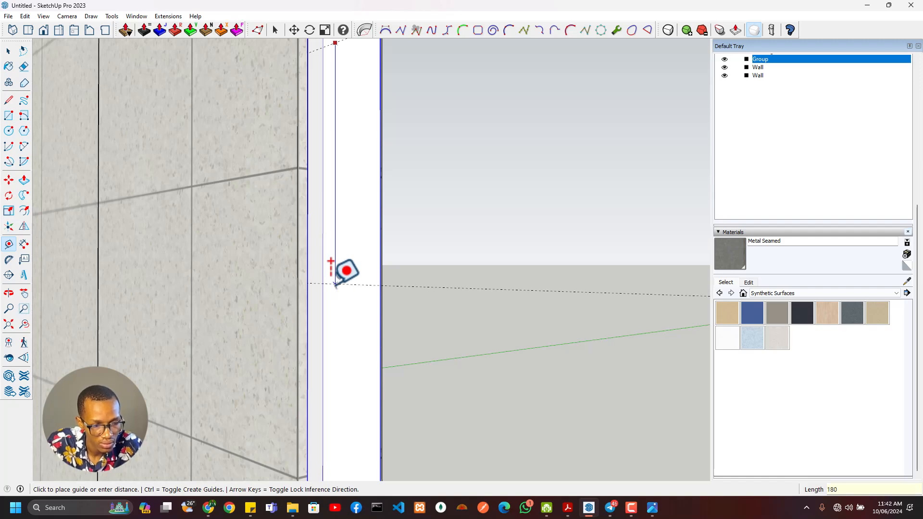
text(1800/3)
key(Return)
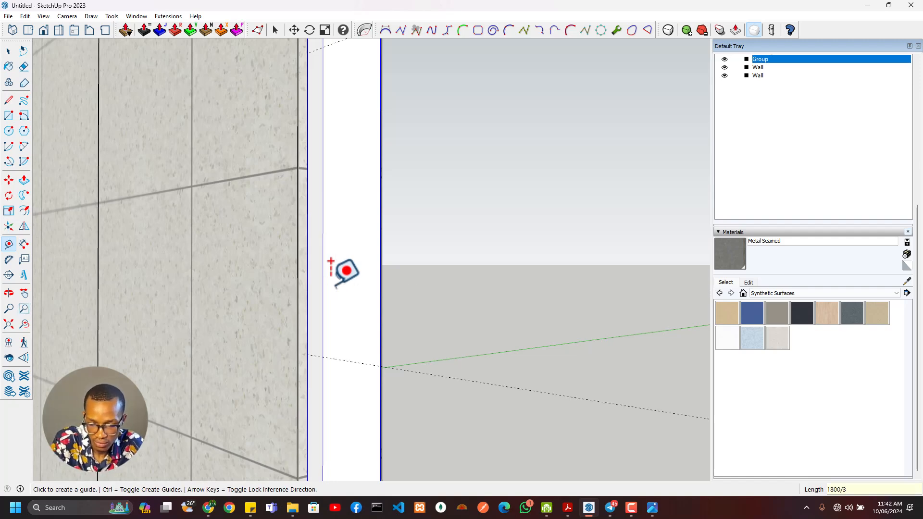
- Draw a rectangle for the top pane from the frame's upper inner corner to the first guide at the opposite jamb
scroll(486, 220, down, 4)
key(space)
scroll(432, 240, down, 5)
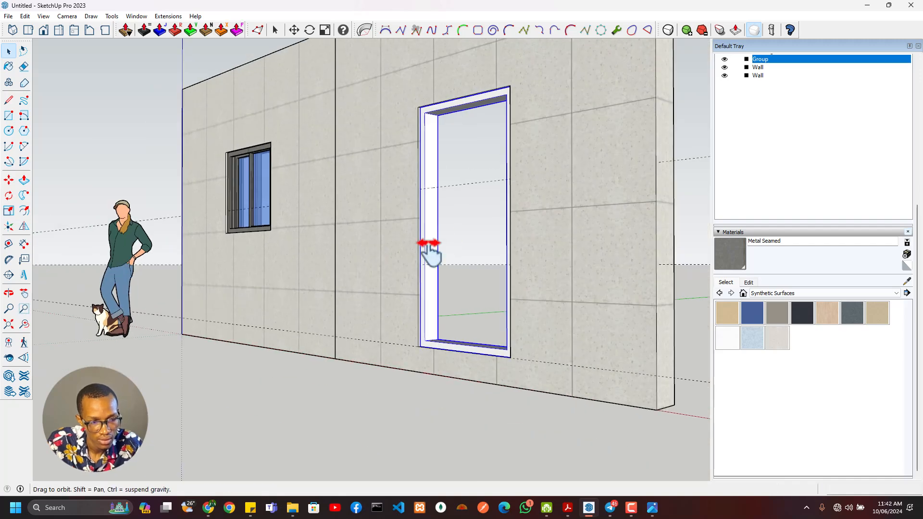
scroll(409, 247, up, 6)
scroll(391, 216, up, 2)
shift+middle_drag(377, 253, 366, 294)
key(r)
click(350, 120)
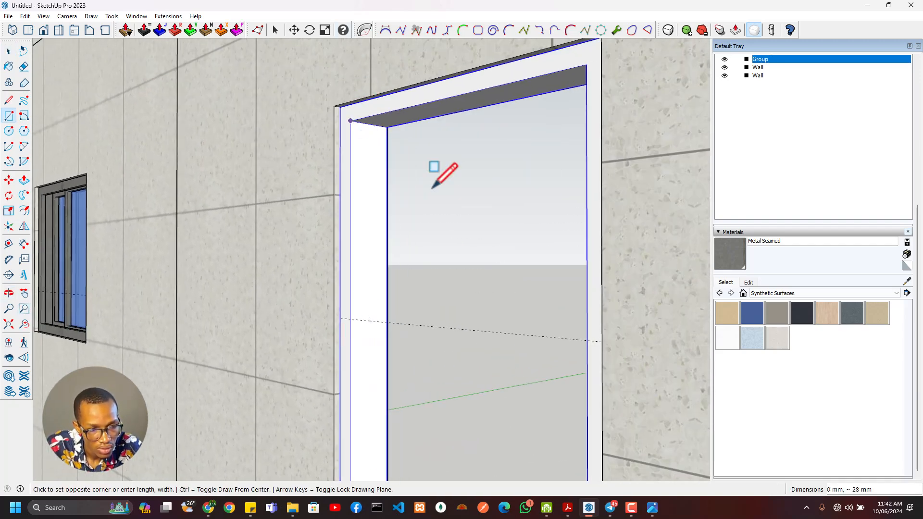
click(586, 340)
scroll(585, 343, down, 2)
shift+middle_drag(585, 342, 421, 243)
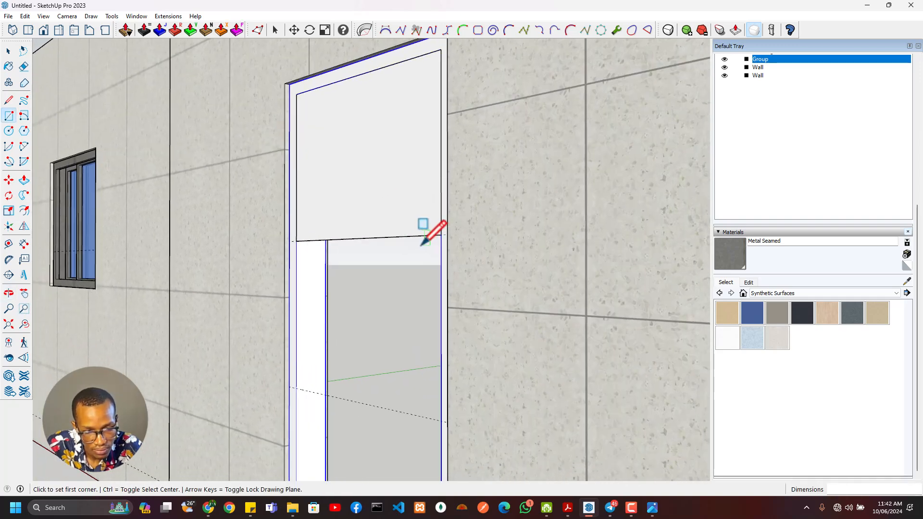
key(f)
click(403, 234)
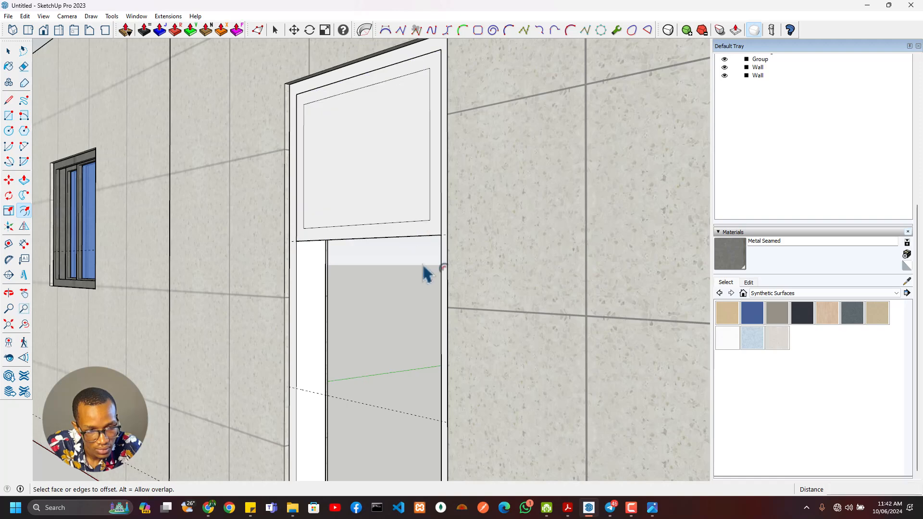
click(418, 237)
key(t)
click(411, 235)
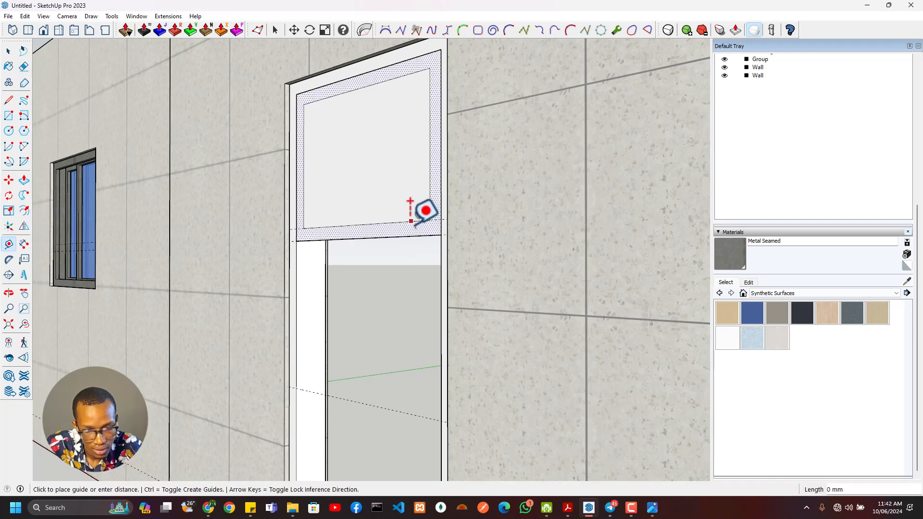
key(Escape)
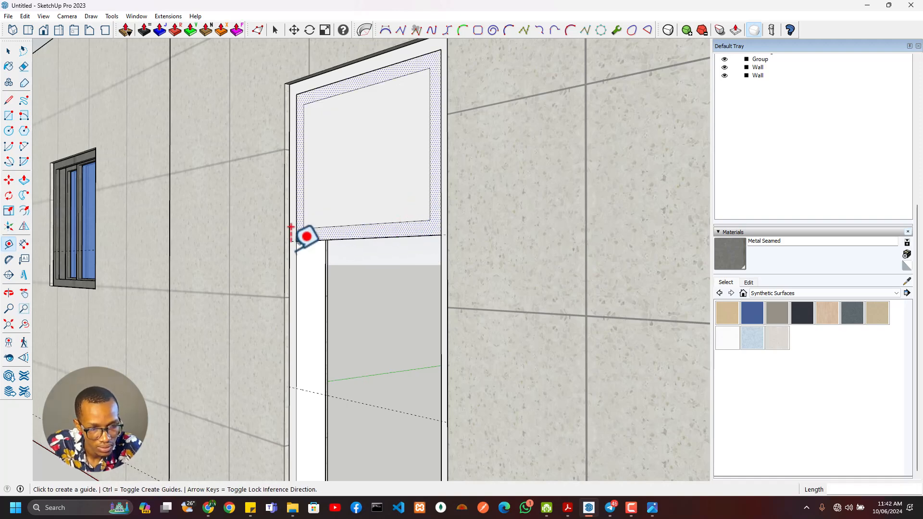
- Measure the width of the sliding toilet window's vertical sash profile
scroll(285, 243, down, 3)
scroll(310, 251, up, 2)
middle_drag(310, 250, 422, 227)
scroll(421, 229, up, 3)
click(326, 247)
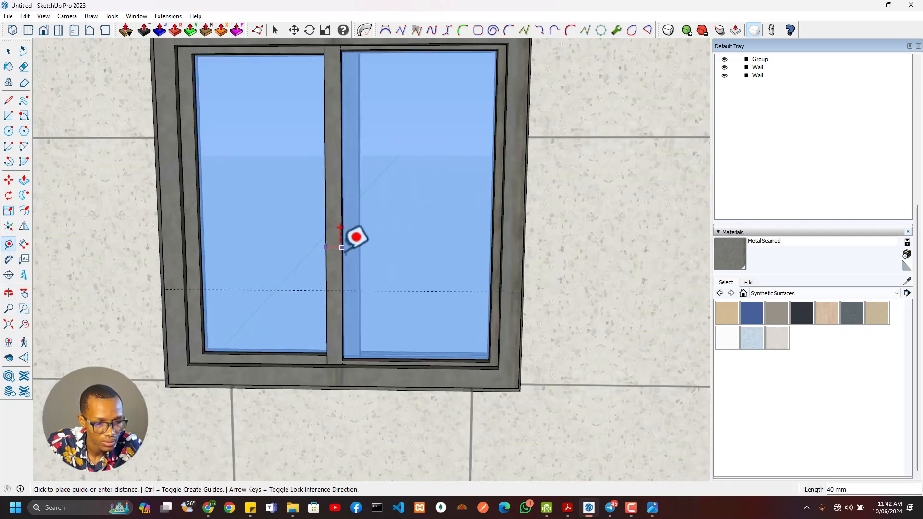
key(Escape)
- Undo the freehand offset and offset the top pane rectangle's outline 40 mm inward
scroll(426, 280, down, 3)
scroll(508, 301, down, 1)
shift+middle_drag(523, 293, 88, 279)
key(ctrl+z)
scroll(413, 275, up, 2)
key(f)
click(432, 265)
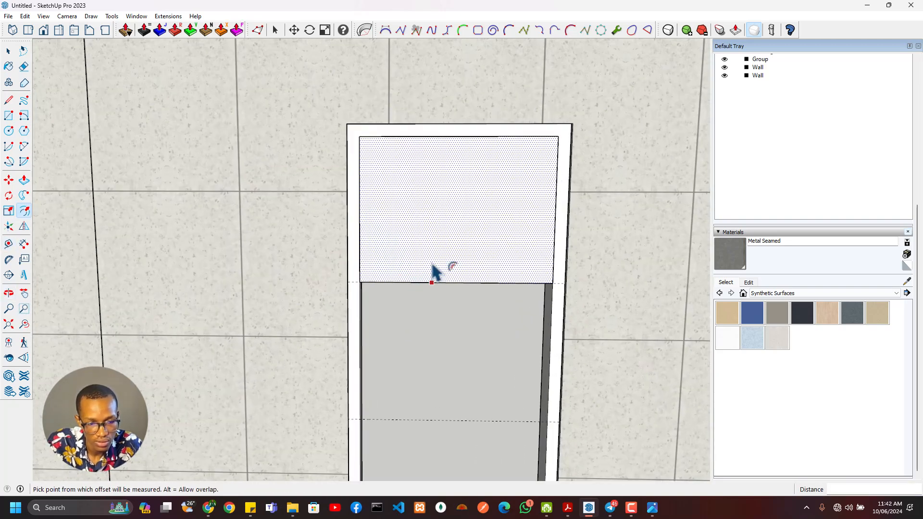
text(40)
key(Return)
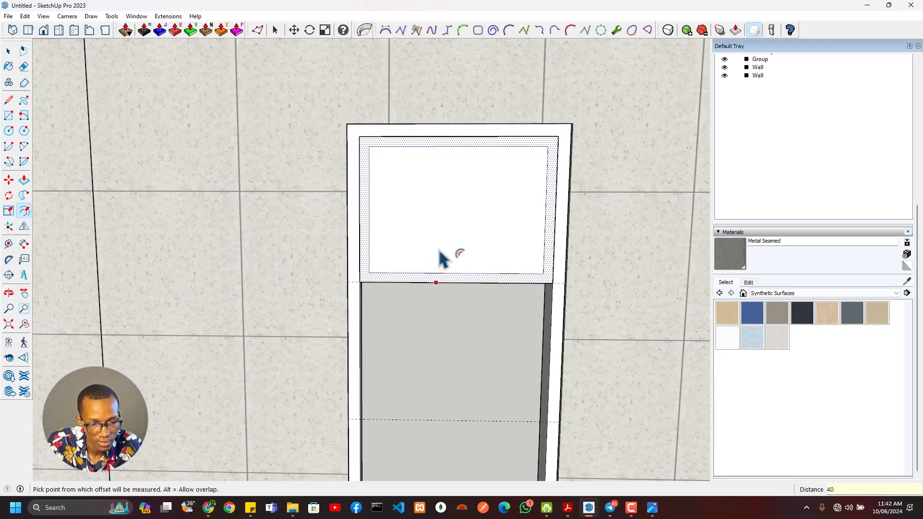
- Delete the inner face of the top pane to leave only the sash profile
scroll(426, 223, down, 2)
scroll(437, 248, up, 3)
middle_drag(437, 248, 288, 254)
scroll(395, 272, up, 3)
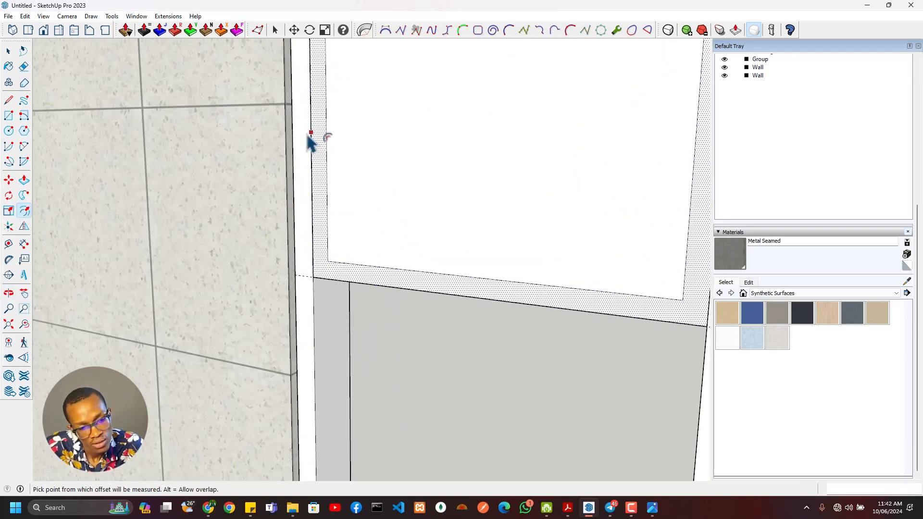
key(space)
click(380, 248)
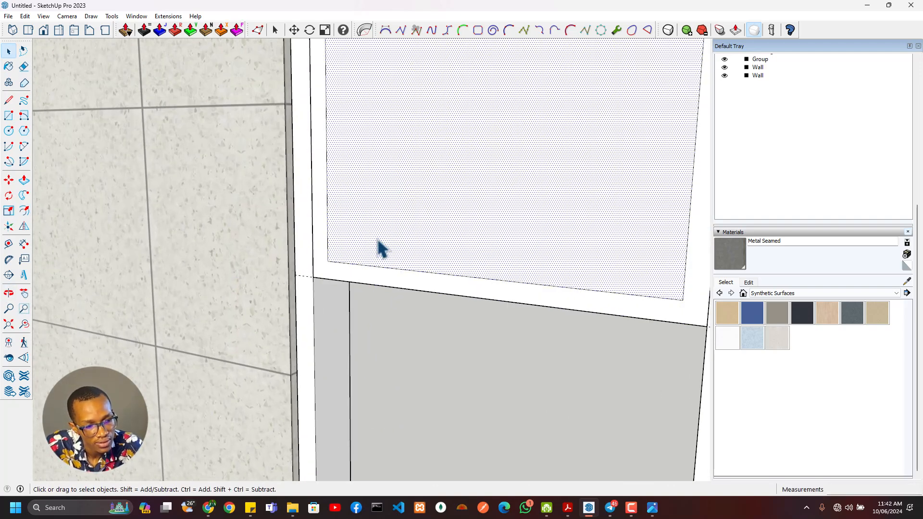
key(Delete)
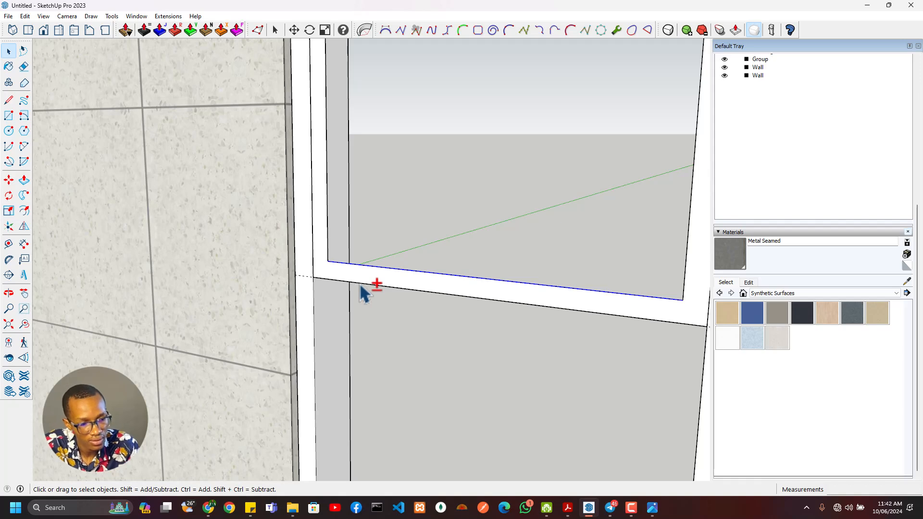
- Move the two edges of the sash's bottom rail down 40 mm so its upper edge meets the guide
key(m)
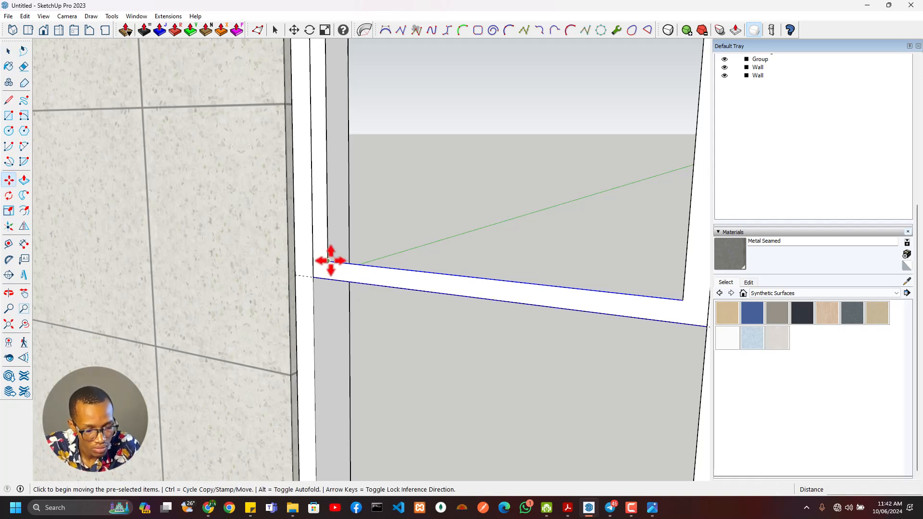
click(330, 260)
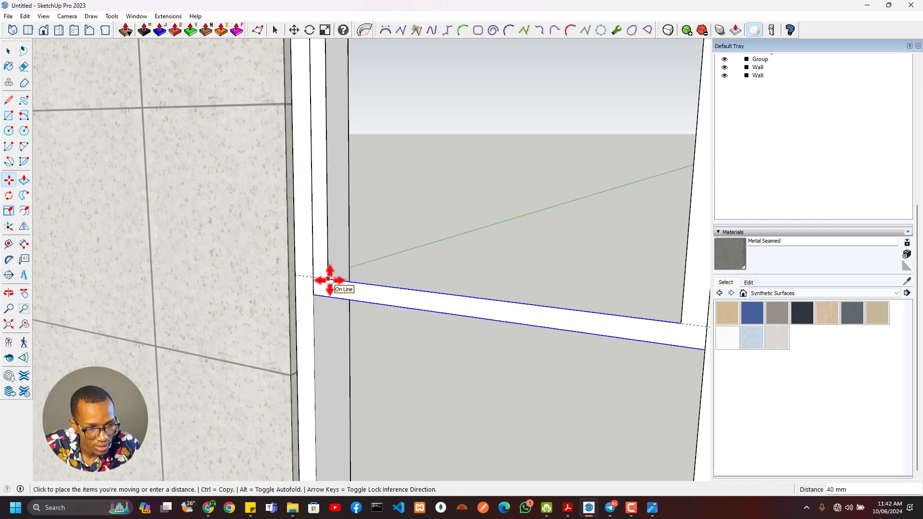
click(330, 280)
- Move the top sash profile 50 mm back into the depth of the frame
scroll(426, 350, down, 5)
middle_drag(426, 350, 386, 321)
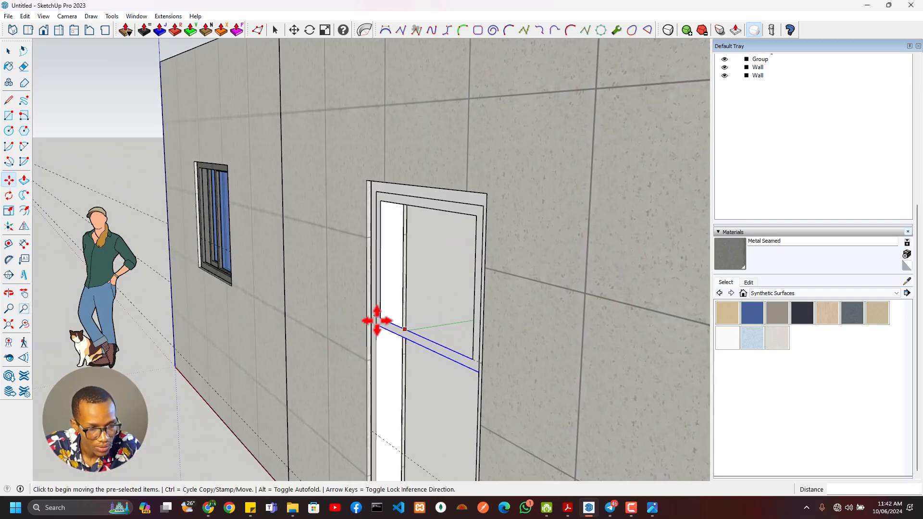
key(p)
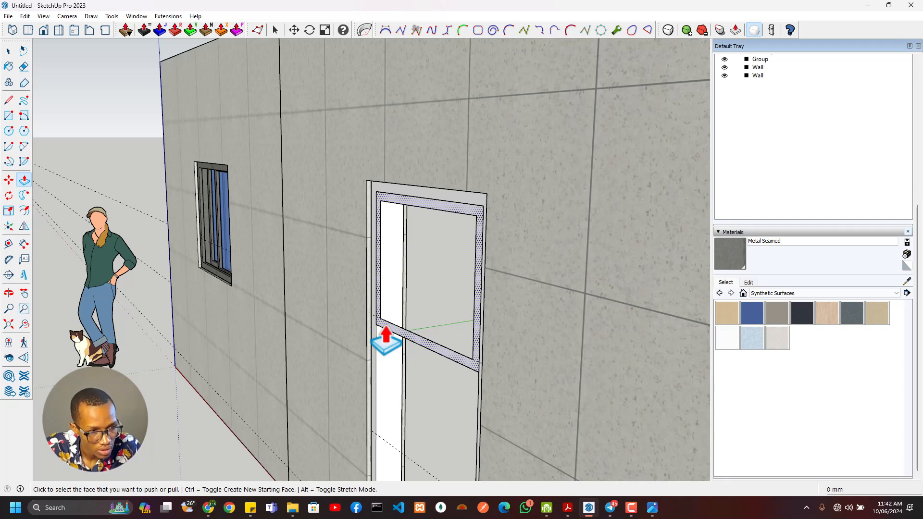
key(space)
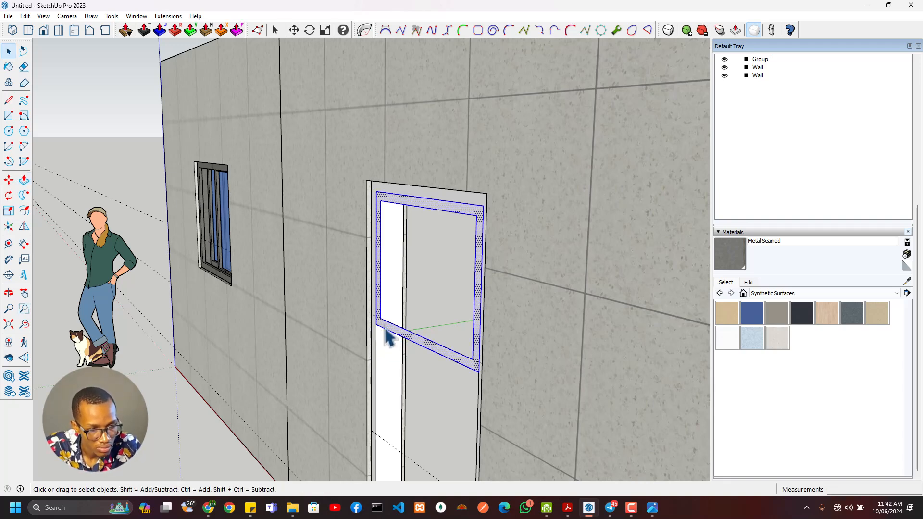
key(m)
scroll(377, 325, up, 3)
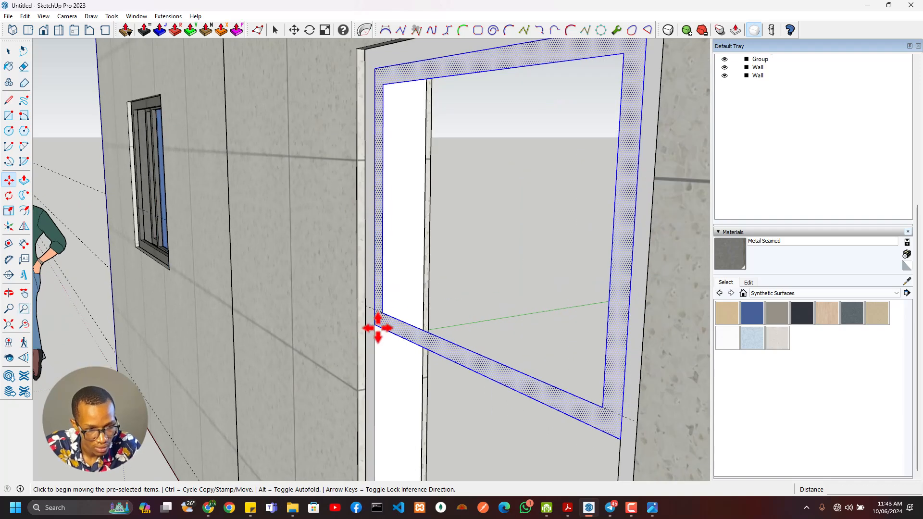
click(378, 328)
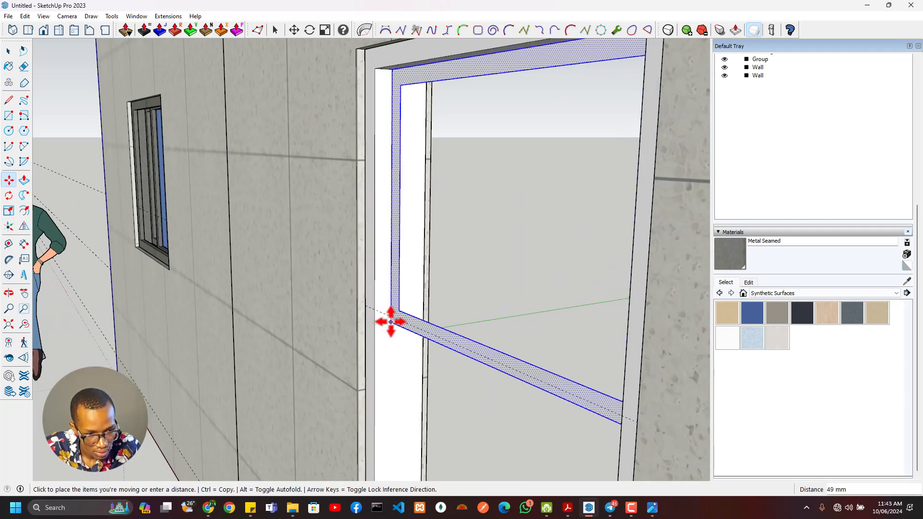
text(50)
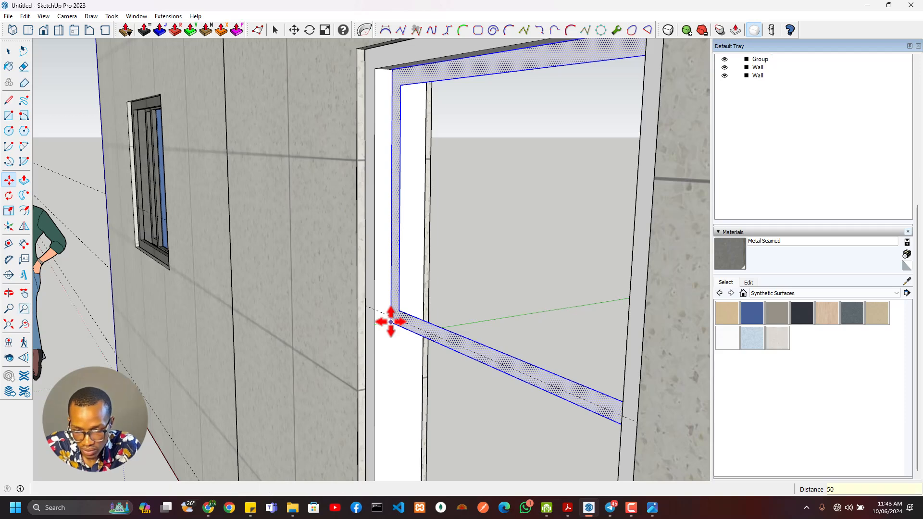
key(Return)
- Extrude the top sash profile into a solid sash inside the frame
key(p)
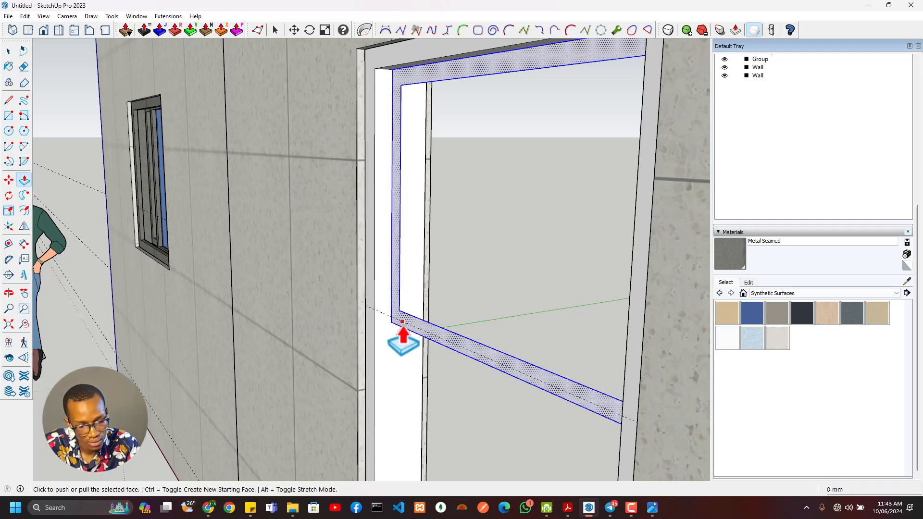
click(403, 328)
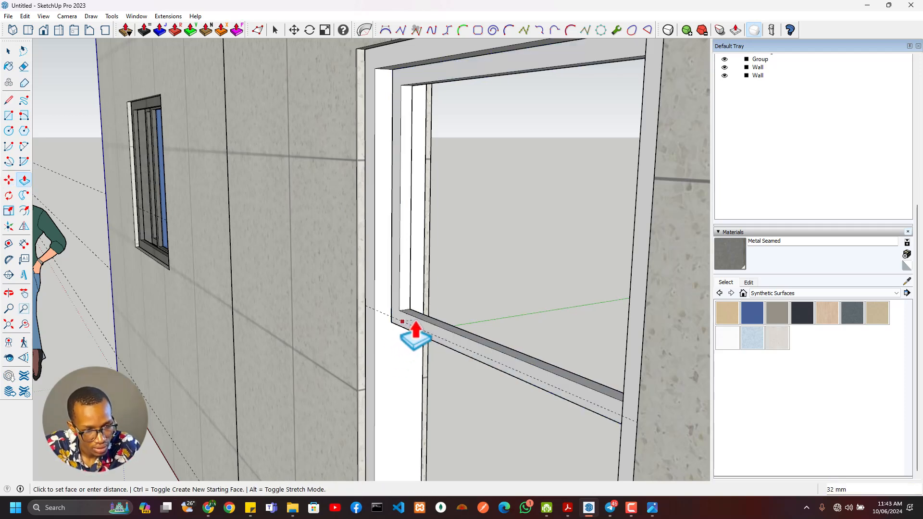
middle_drag(416, 332, 408, 216)
scroll(411, 214, up, 3)
key(space)
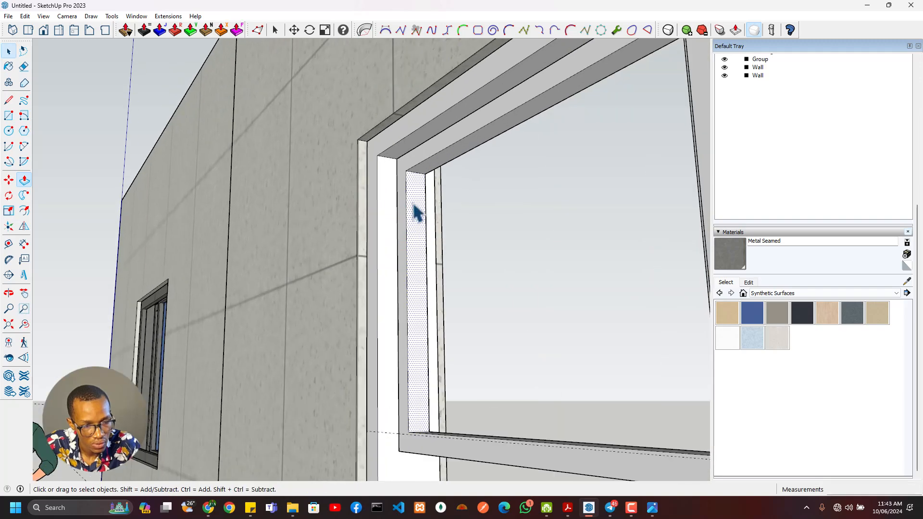
- Group the whole top sash solid and glance at the window types reference image
click(417, 211)
double_click(419, 205)
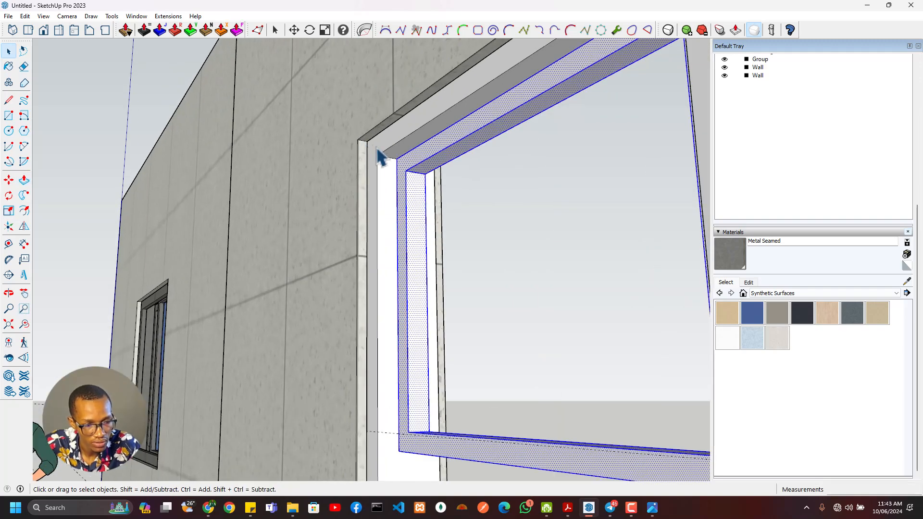
right_click(413, 183)
click(446, 268)
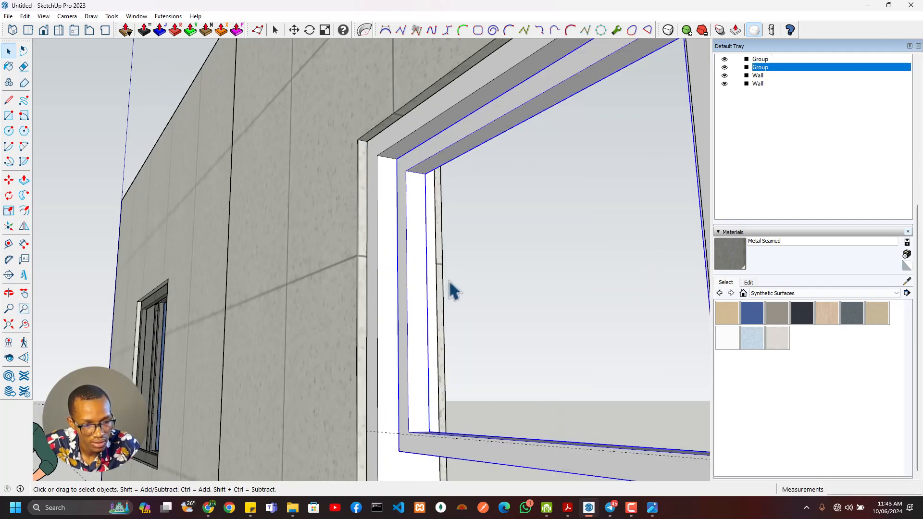
key(alt+Tab)
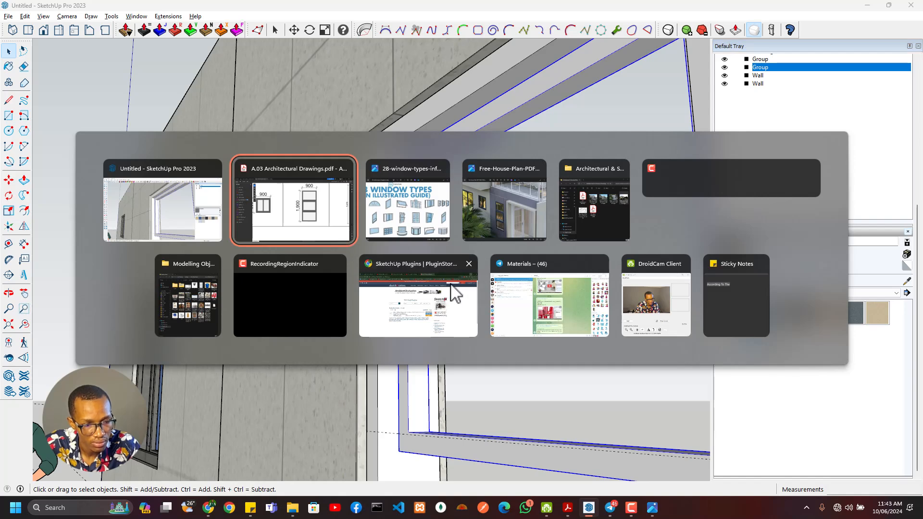
key(alt+Tab)
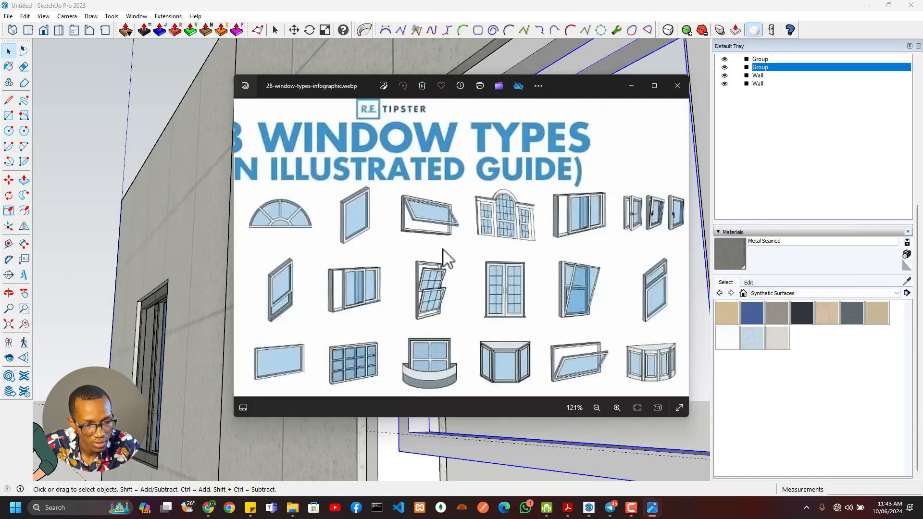
key(alt+Tab)
- Place a vertical guide 25 mm from the back edge of the sash's inner side face, at mid-depth
key(t)
scroll(408, 264, up, 6)
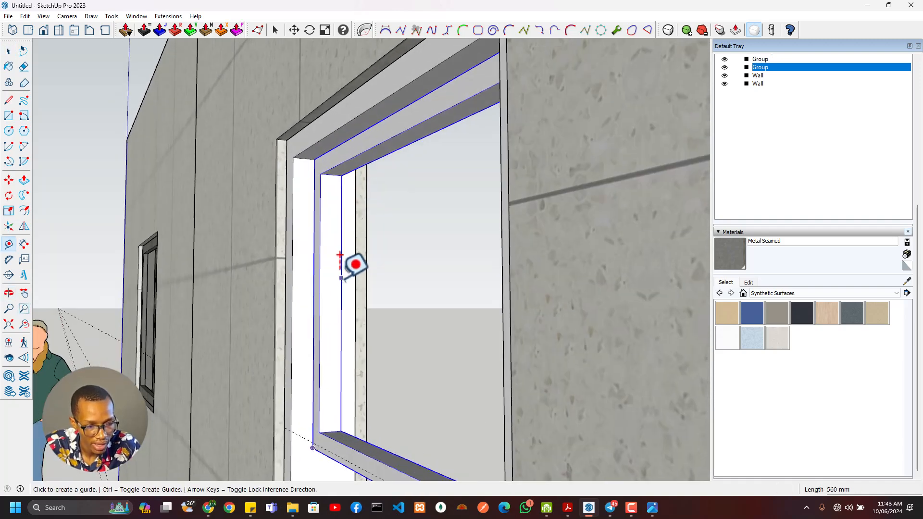
click(340, 277)
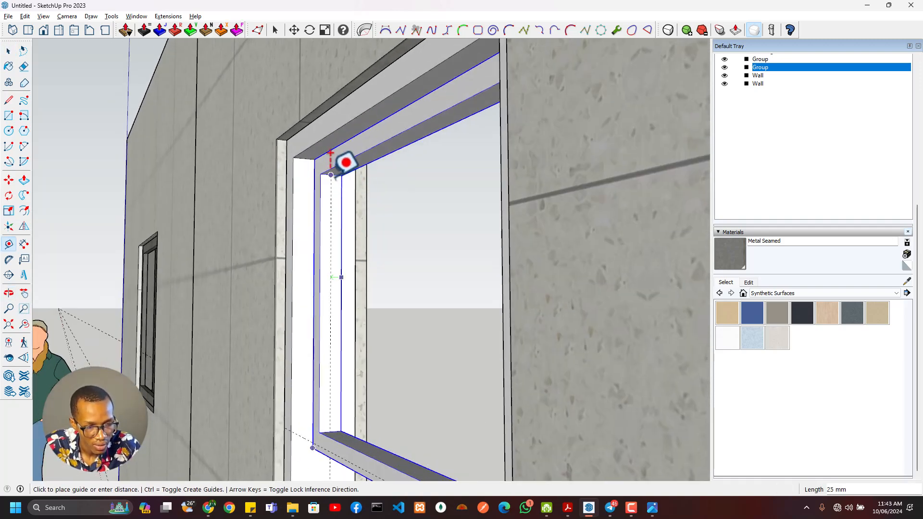
click(330, 153)
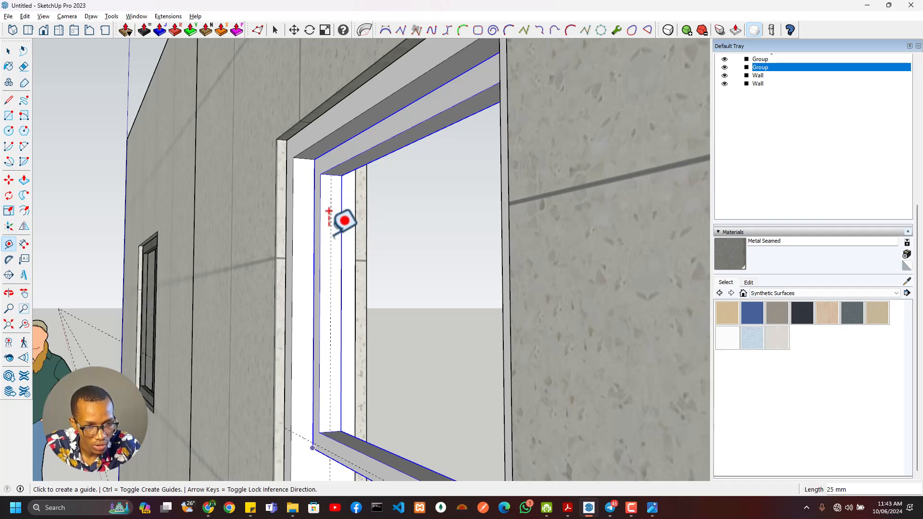
- Add a guide 2.5 mm to each side of the sash's mid-depth guide to mark the glass thickness
scroll(345, 225, up, 3)
click(337, 165)
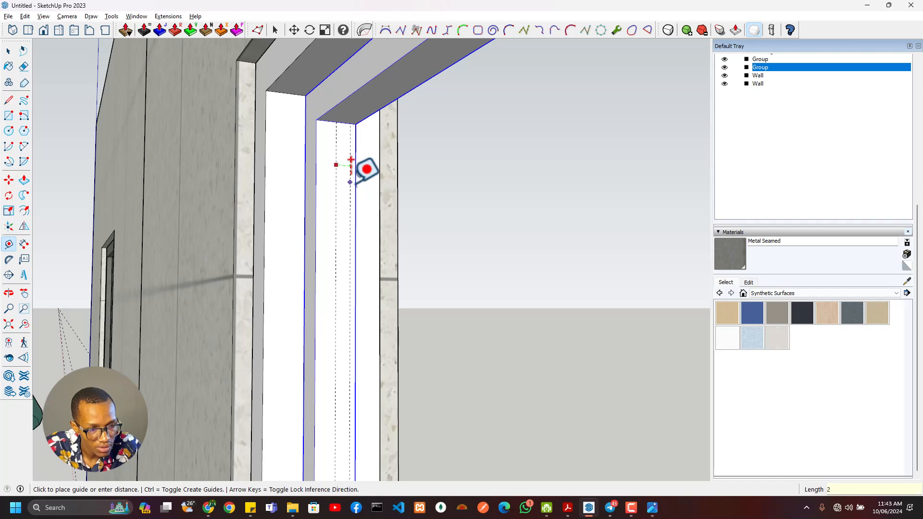
text(2.5)
key(Return)
scroll(350, 161, up, 2)
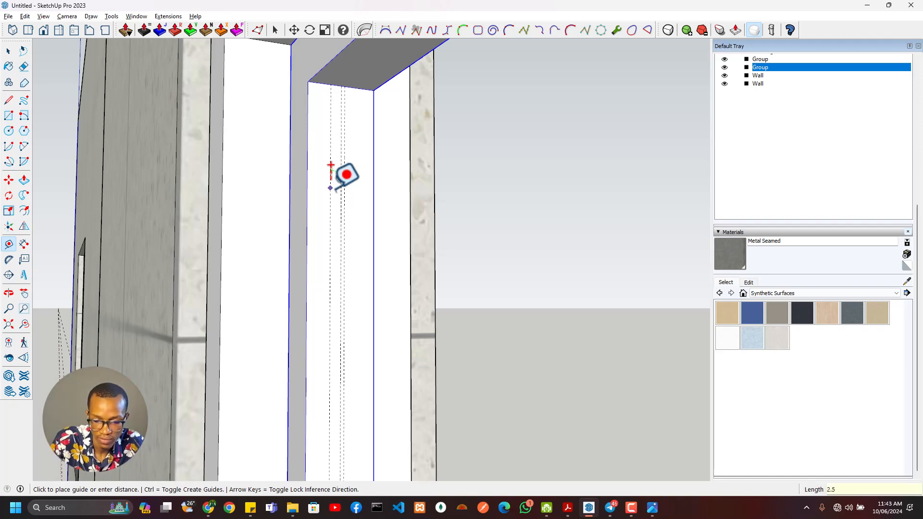
key(Return)
- Draw a thin full-height rectangle between the two outer guides on the sash's inner side face
key(r)
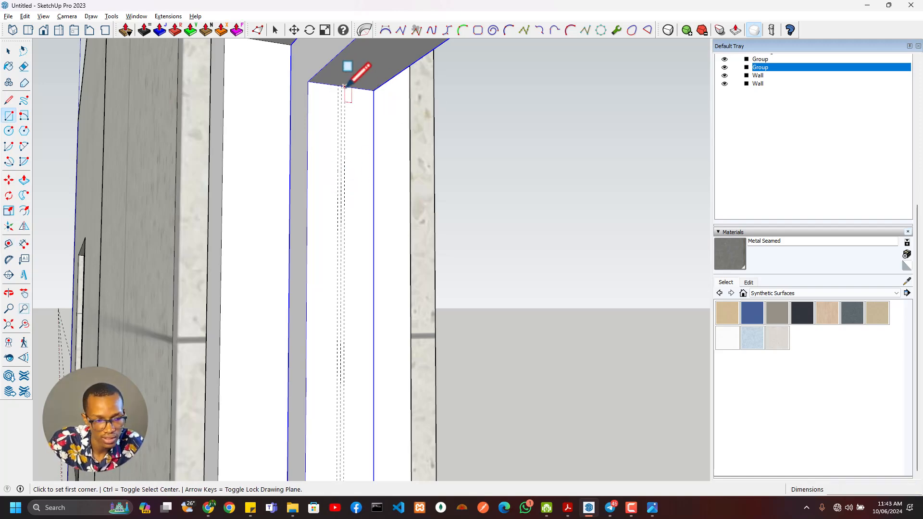
click(344, 86)
scroll(370, 264, down, 2)
shift+middle_drag(382, 287, 410, 48)
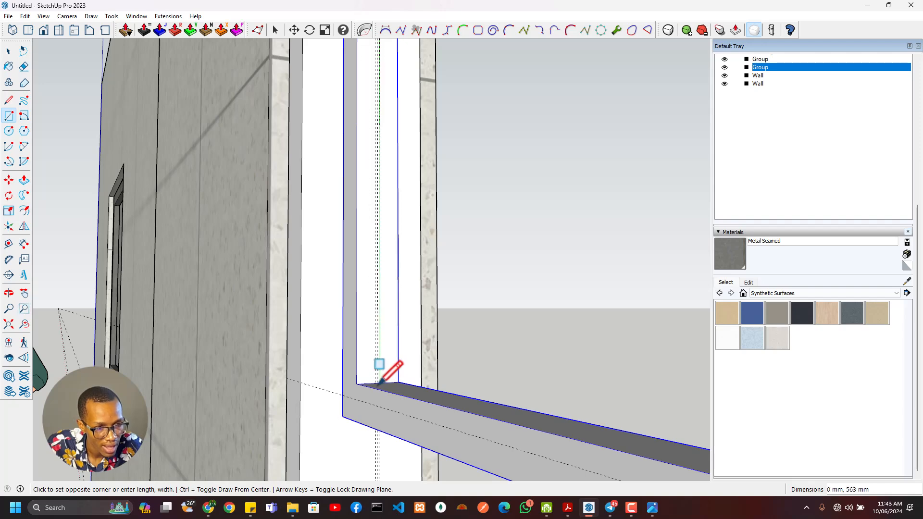
scroll(377, 385, up, 3)
click(377, 383)
scroll(397, 374, down, 1)
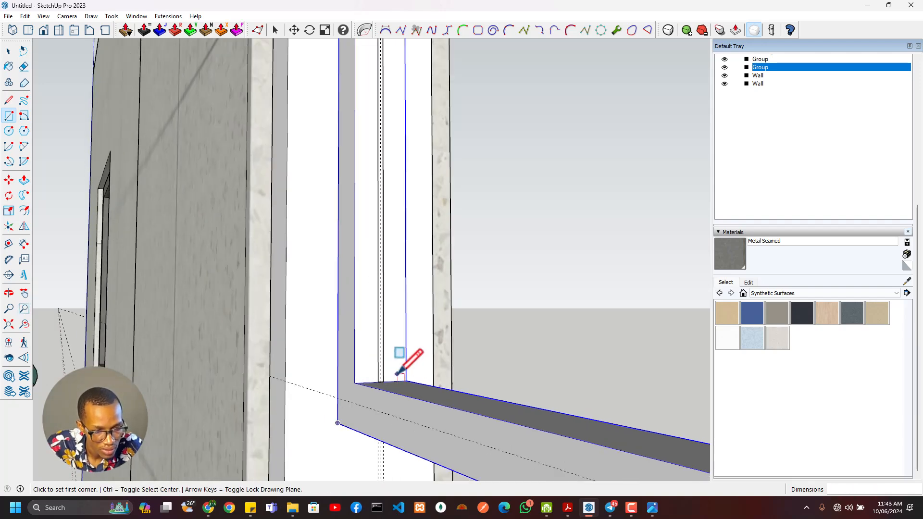
- Extrude the thin strip 720 mm across the opening to the sash's opposite side as a glass pane
key(p)
click(392, 380)
scroll(403, 382, down, 3)
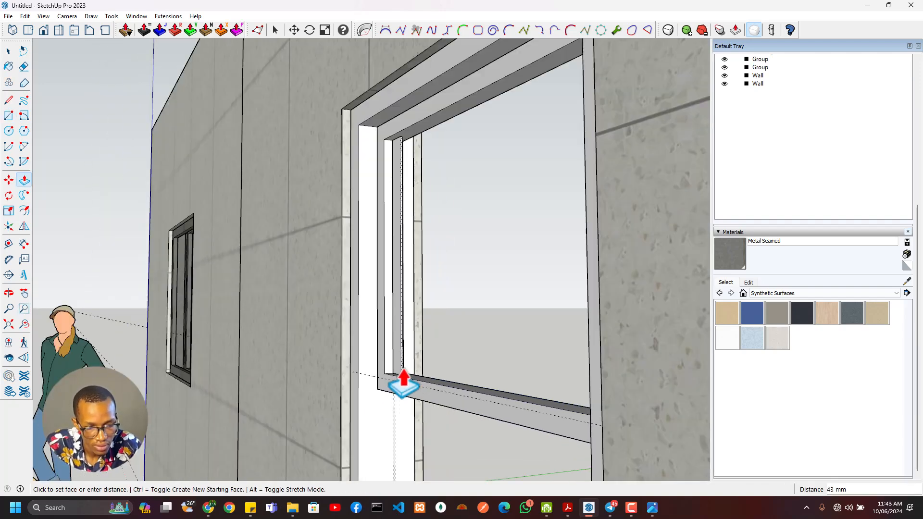
middle_drag(403, 372, 631, 395)
scroll(611, 390, up, 3)
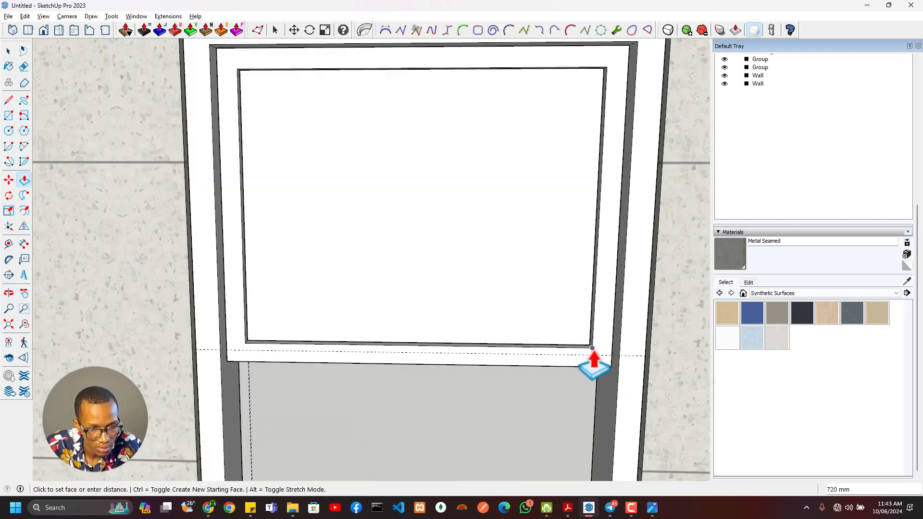
scroll(593, 392, down, 2)
- Make a group of the glass pane's face and its bounding edges
key(space)
click(534, 293)
right_click(535, 295)
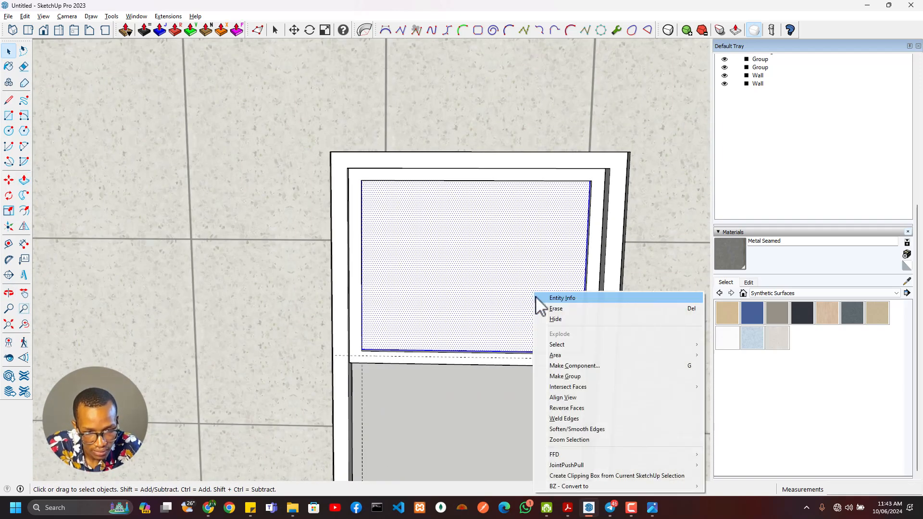
click(572, 377)
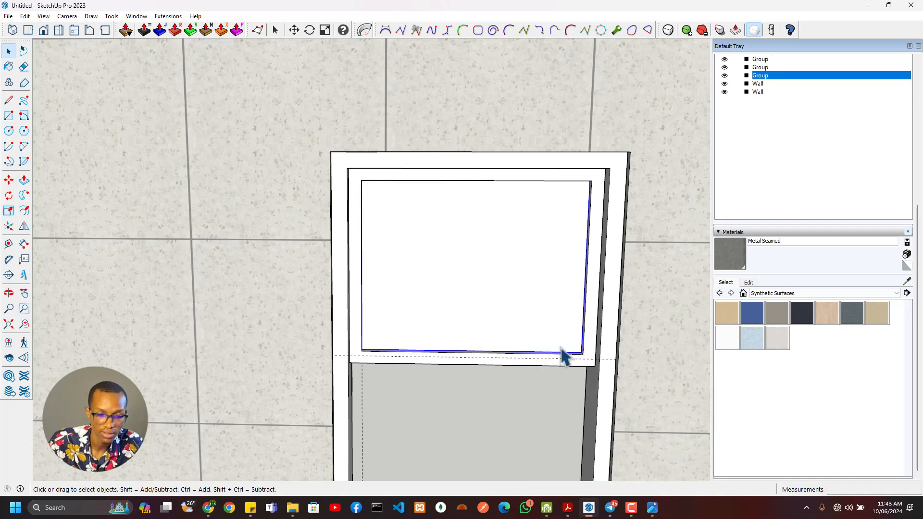
- Sample Translucent Glass Blue from the sliding toilet window and paint the new glass group with it
click(749, 250)
scroll(540, 291, down, 5)
middle_drag(340, 274, 464, 275)
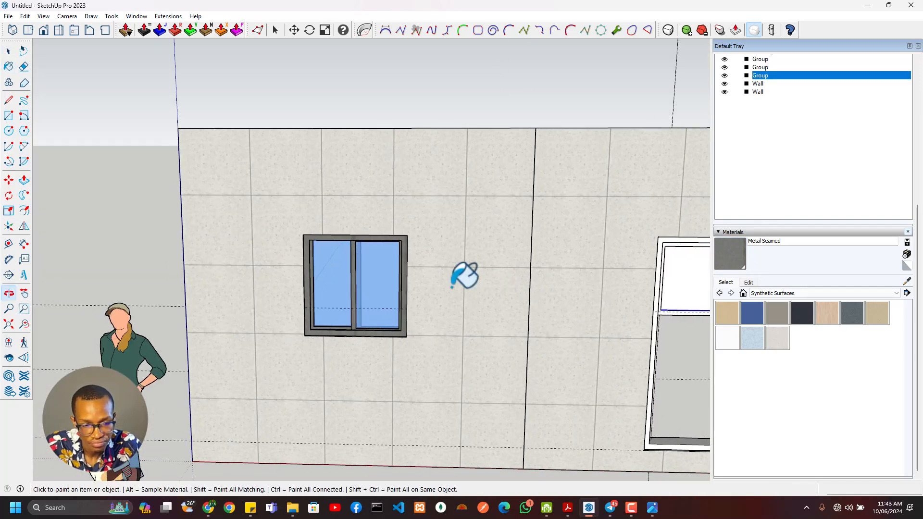
alt+click(397, 289)
click(682, 288)
shift+middle_drag(550, 316, 286, 340)
scroll(512, 315, up, 3)
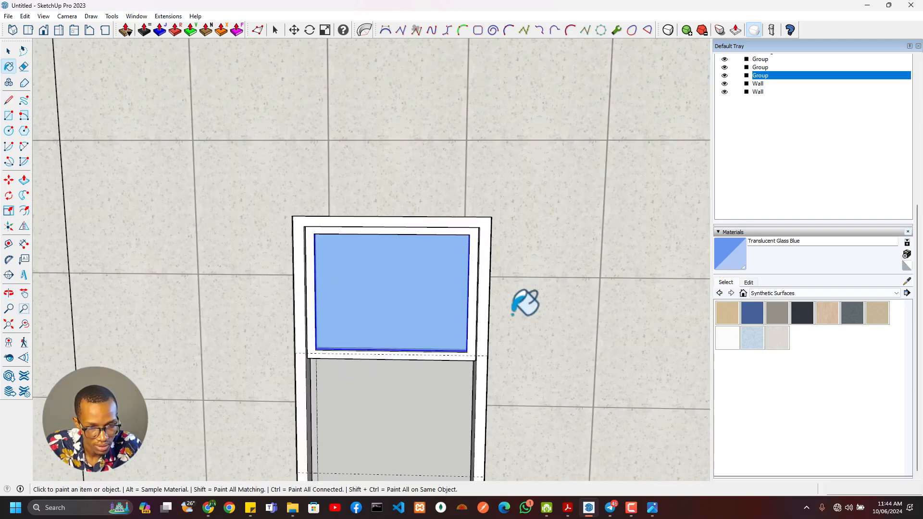
- Name the glass group instance "Glass"
scroll(481, 317, up, 4)
key(space)
scroll(778, 92, up, 5)
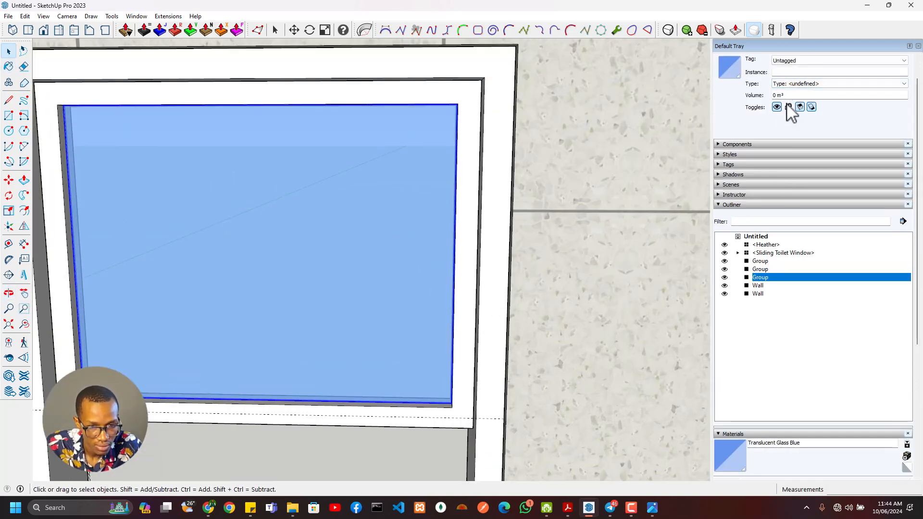
click(790, 73)
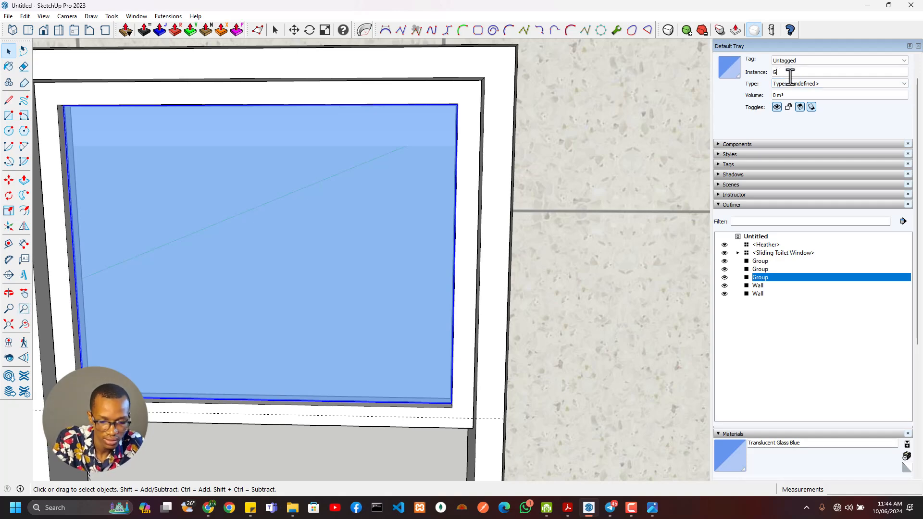
text(Glass)
key(Return)
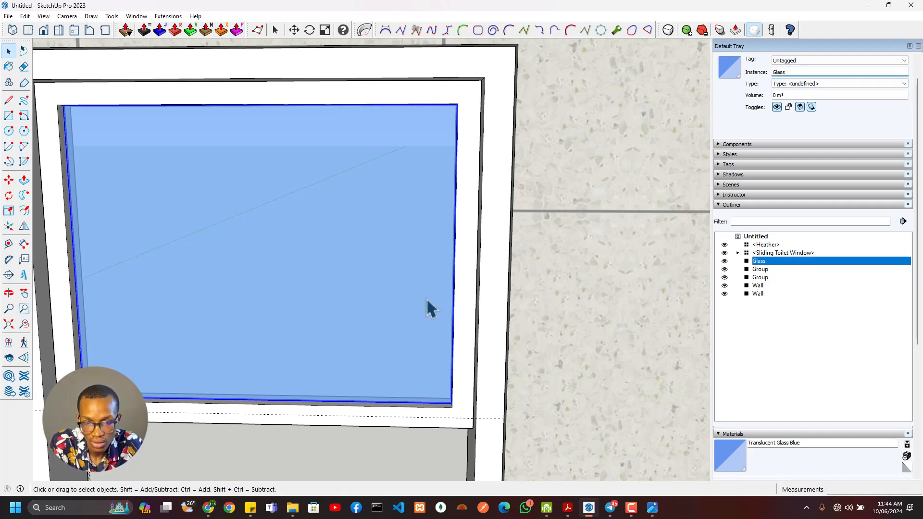
- Name the surrounding sash group instance "Glass Frame"
scroll(430, 308, down, 3)
click(449, 360)
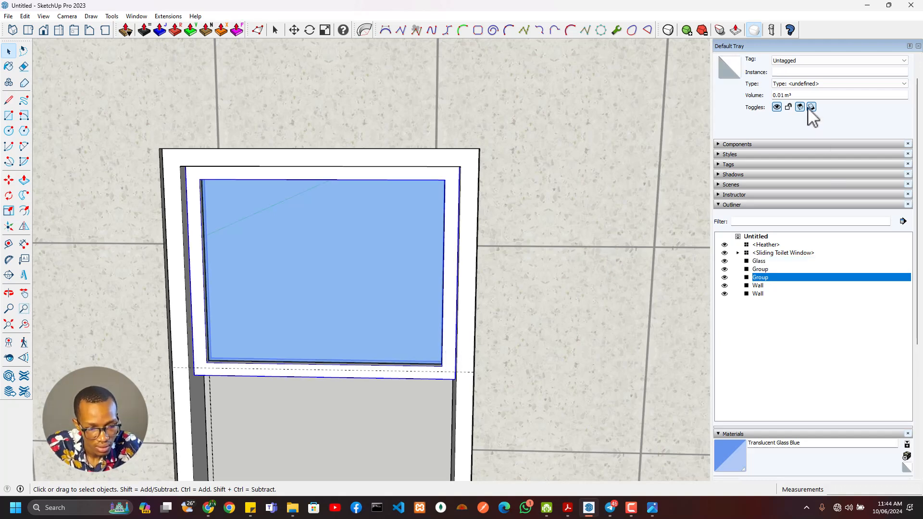
click(797, 73)
text(Glass Frame)
key(Return)
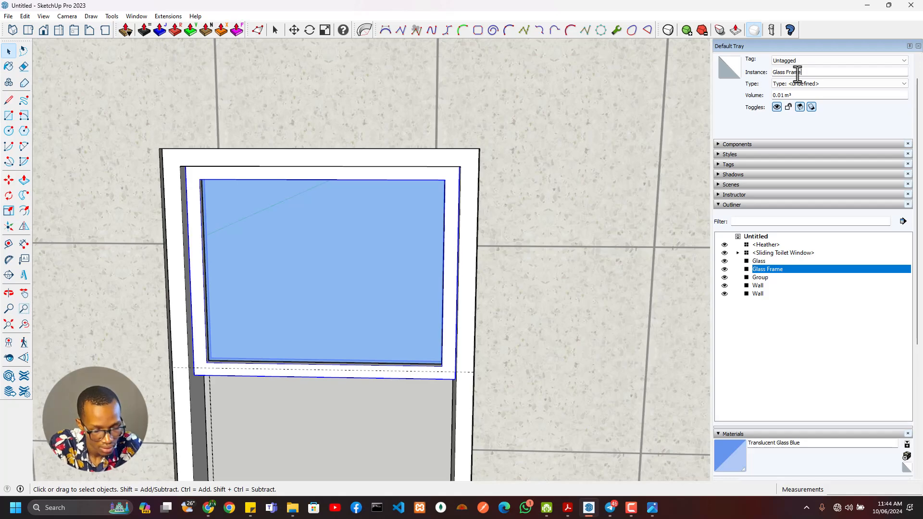
middle_drag(392, 305, 377, 154)
scroll(362, 237, down, 2)
shift+middle_drag(368, 294, 334, 374)
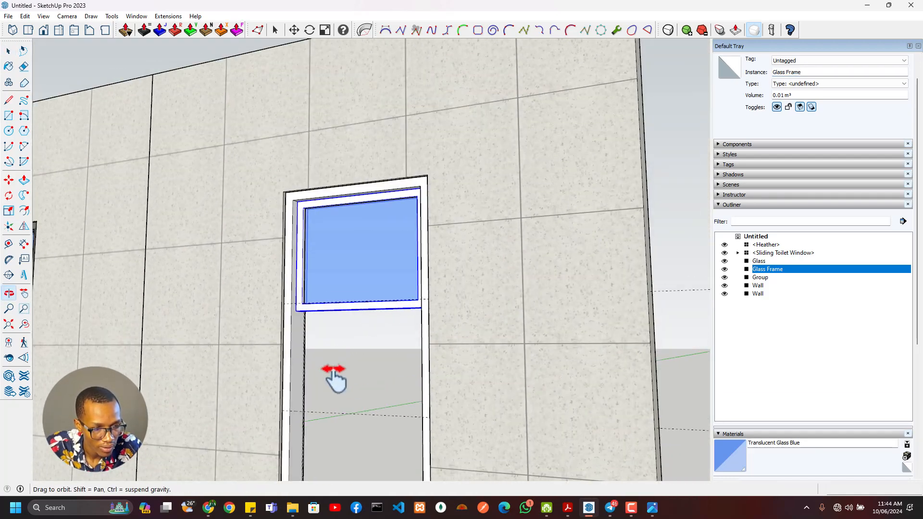
scroll(321, 273, up, 2)
scroll(309, 279, down, 2)
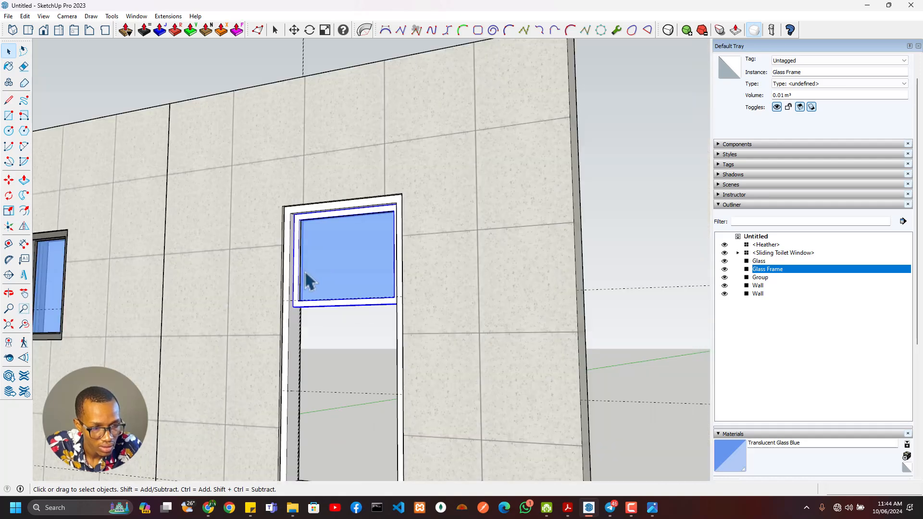
click(738, 253)
click(738, 252)
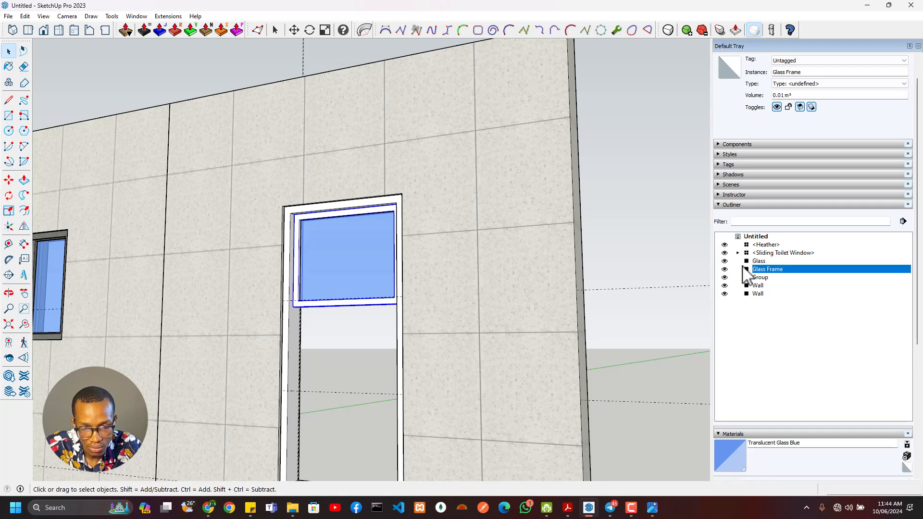
- Combine the Glass and Glass Frame groups into a component with the definition name "Case Window"
click(760, 261)
scroll(336, 262, up, 5)
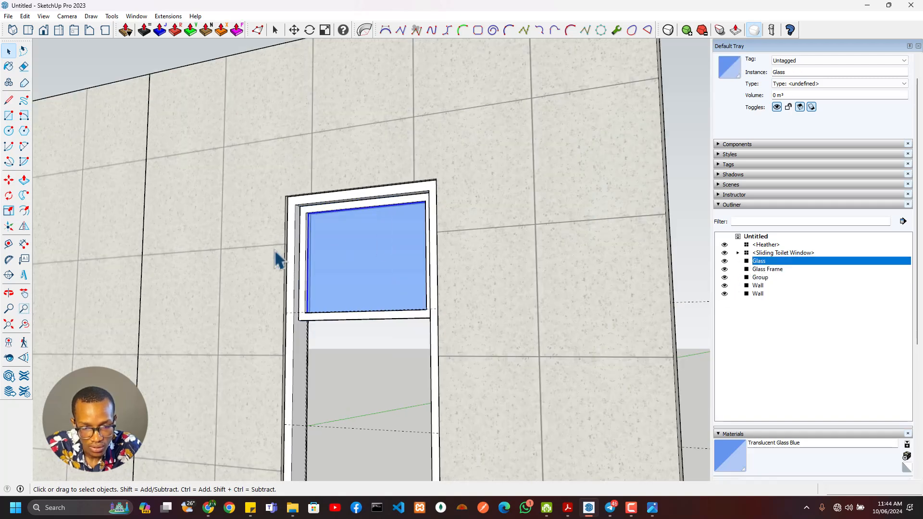
scroll(341, 266, up, 1)
shift+click(319, 371)
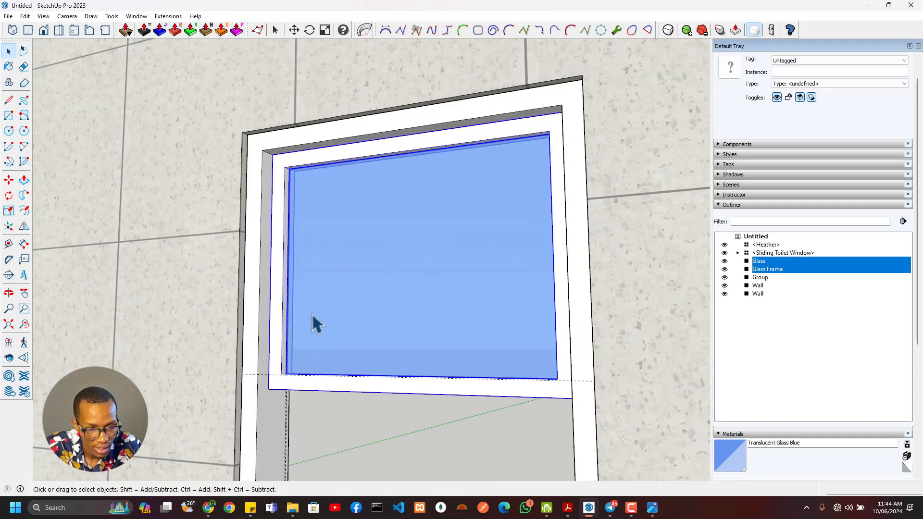
right_click(299, 158)
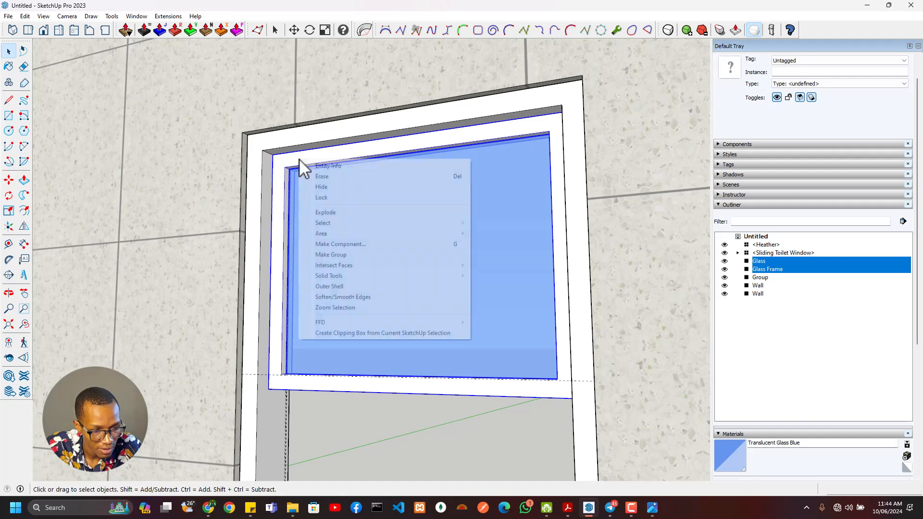
click(351, 246)
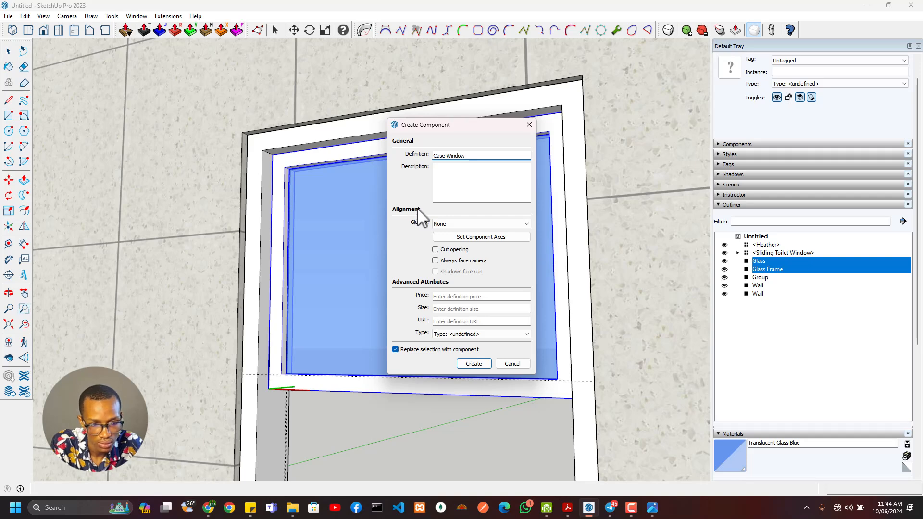
key(Return)
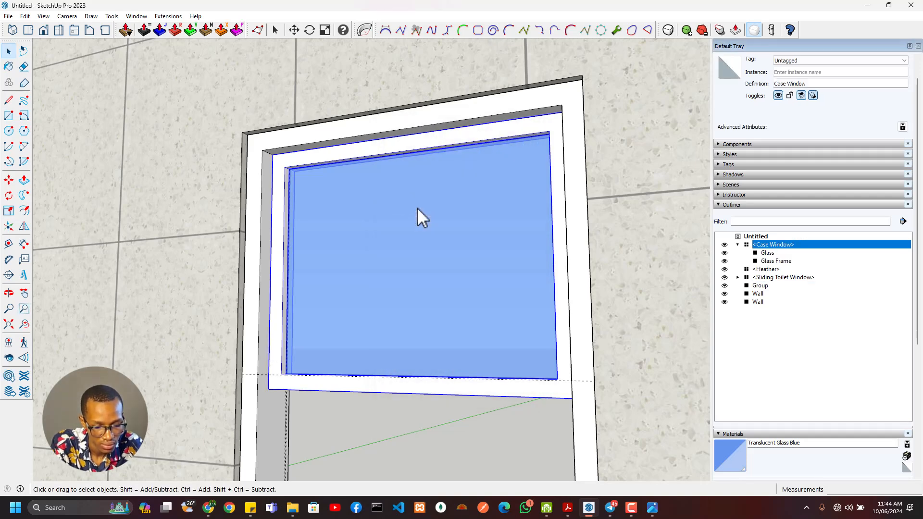
- Copy the Case Window component from its upper corner straight down into the lower part of the tall frame
scroll(325, 417, down, 2)
key(m)
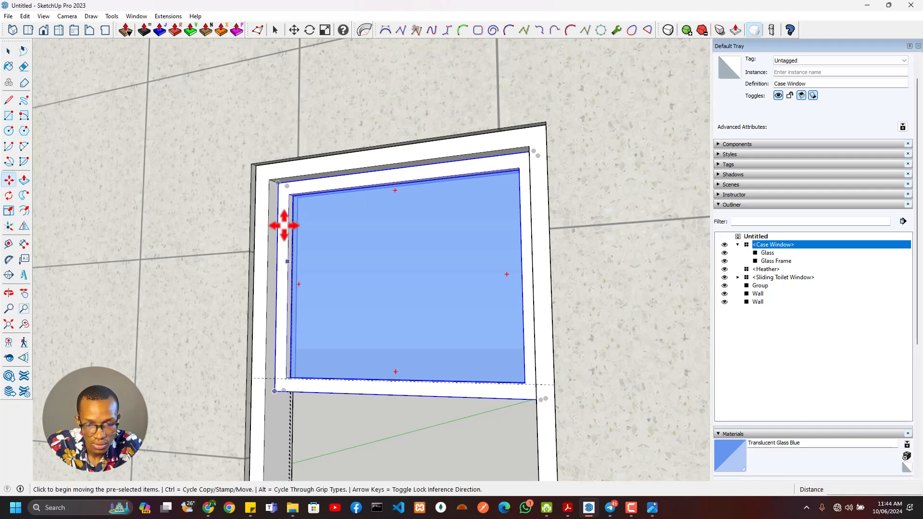
click(277, 183)
scroll(289, 310, down, 4)
shift+middle_drag(297, 387, 310, 217)
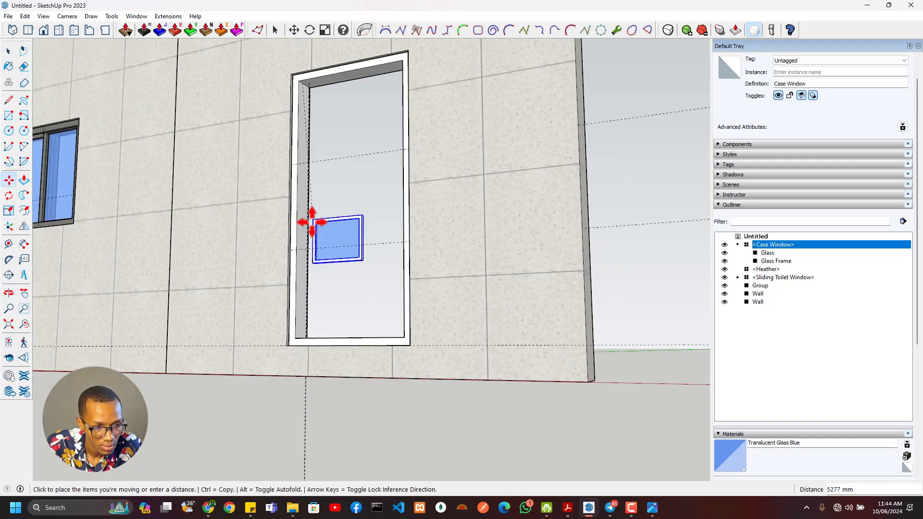
key(ctrl)
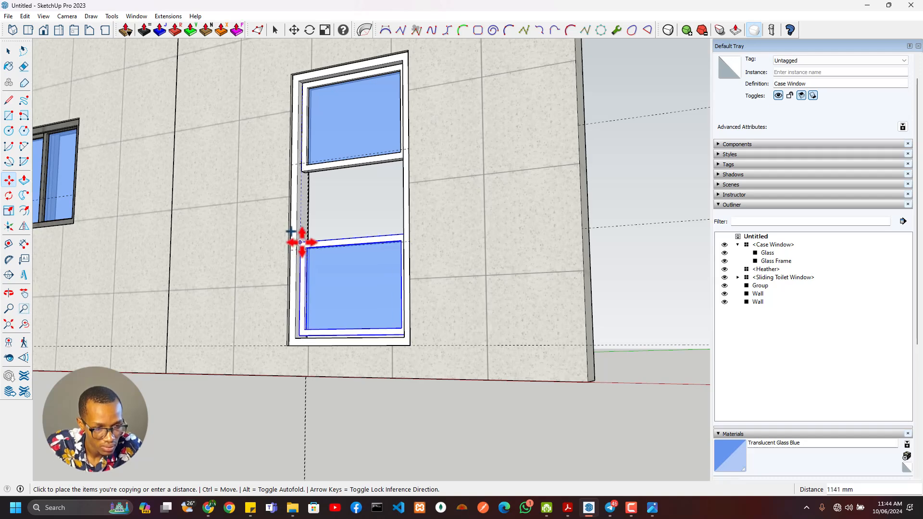
click(303, 248)
scroll(305, 251, up, 6)
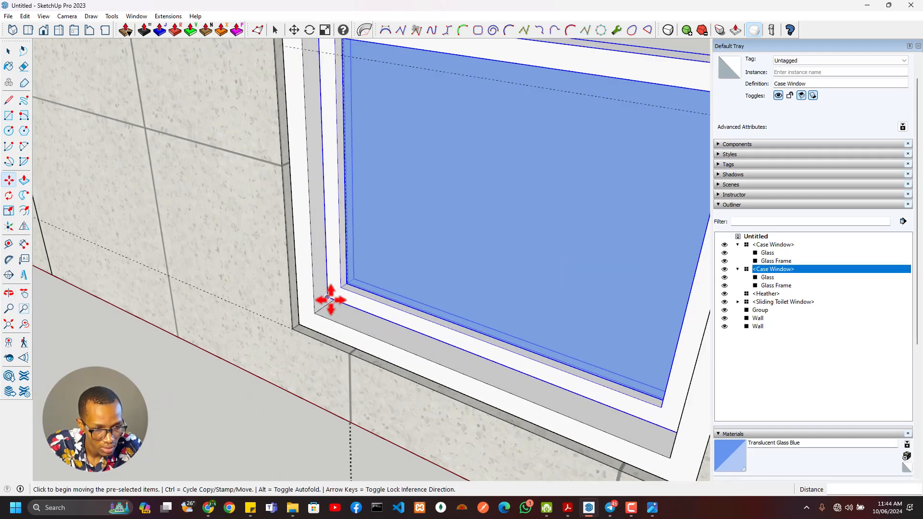
- Move the lower Case Window copy 19 mm down so it sits on the tall frame's bottom ledge
click(328, 298)
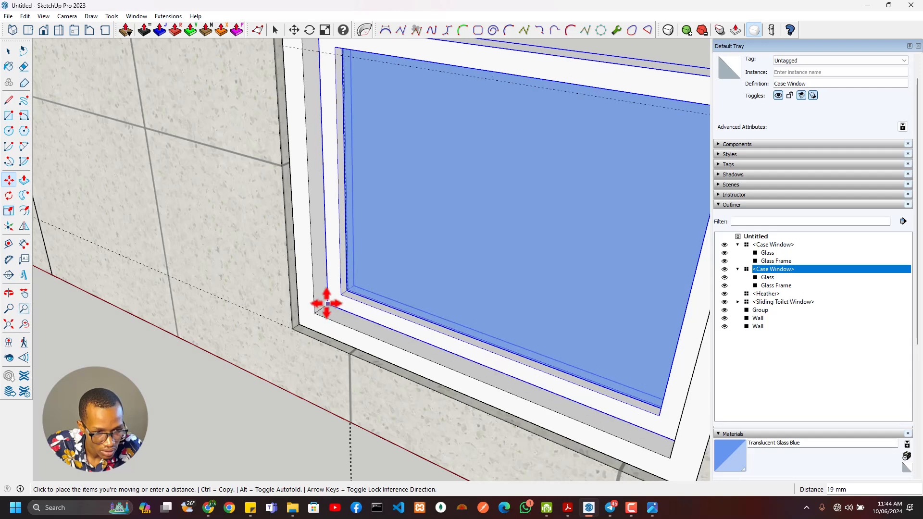
click(326, 303)
scroll(319, 296, down, 5)
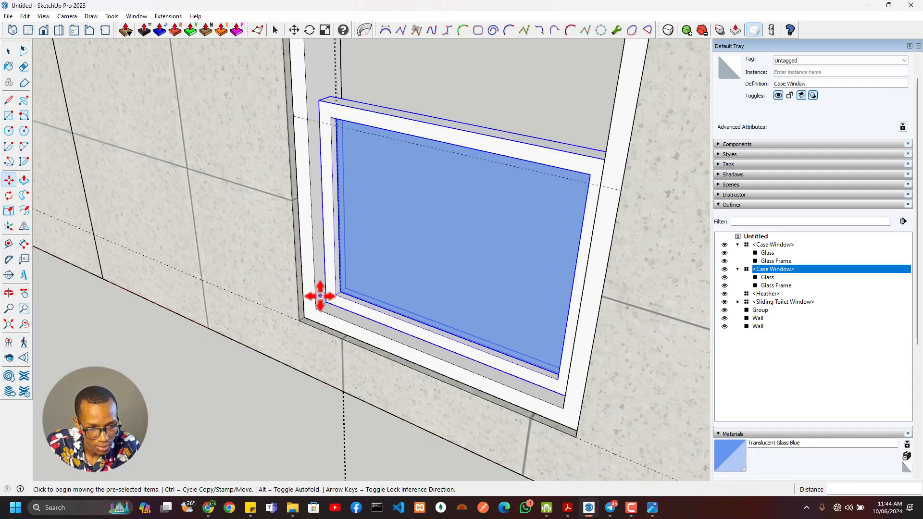
- Paint the Glass Frame group inside the upper Case Window component with the Metal Seamed material sampled from the small sliding window's frame
middle_drag(340, 319, 318, 208)
scroll(422, 270, up, 2)
double_click(371, 235)
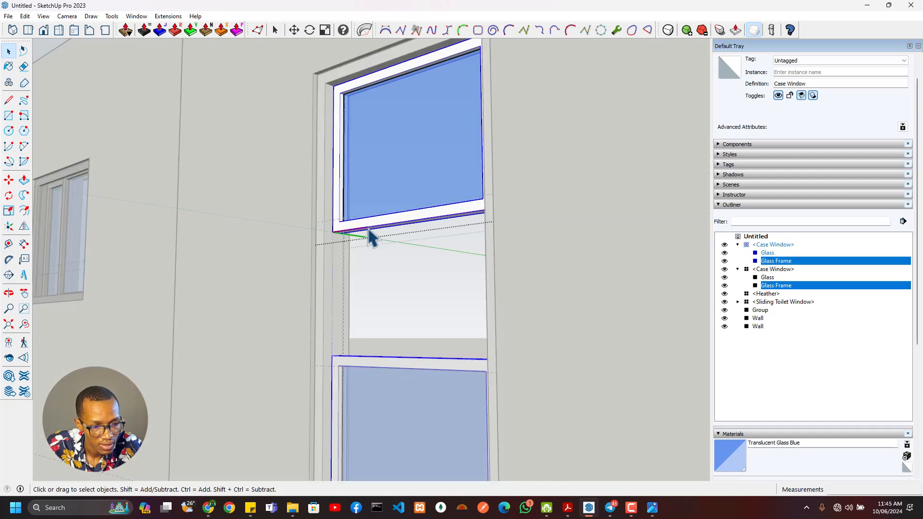
double_click(383, 232)
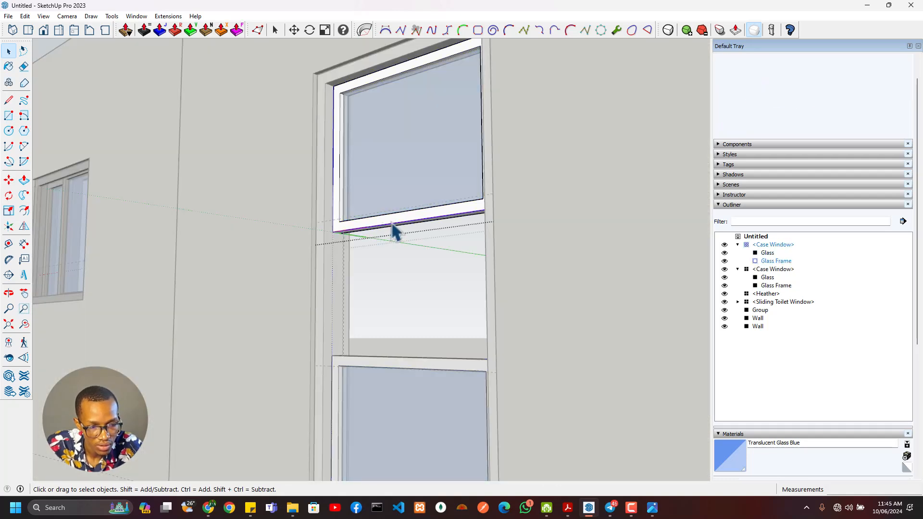
triple_click(395, 232)
click(632, 193)
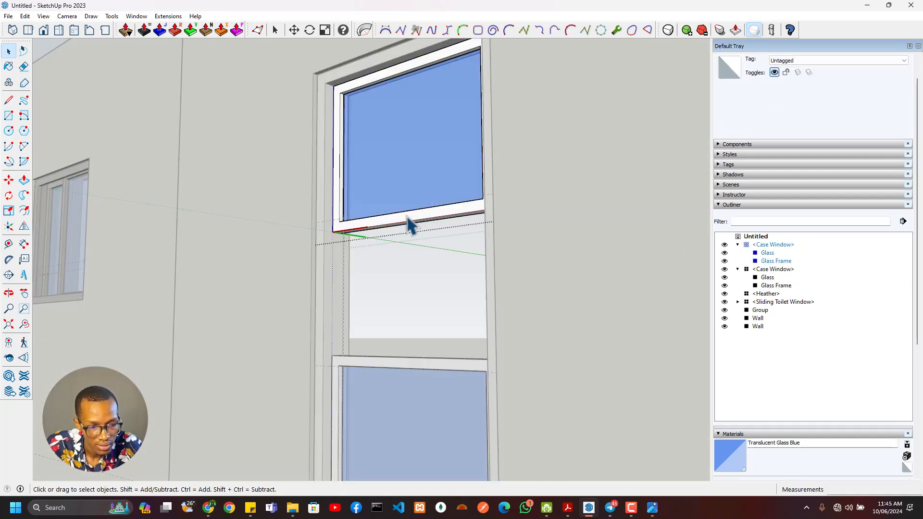
click(407, 217)
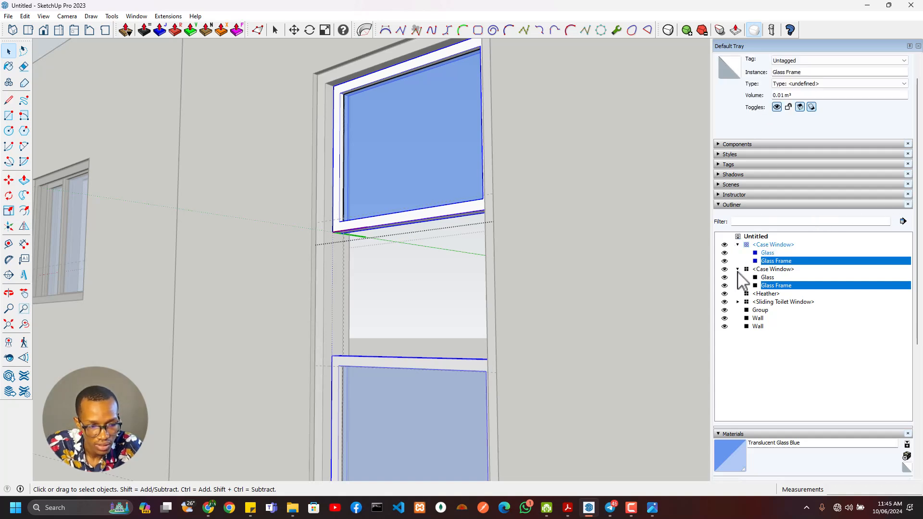
click(734, 434)
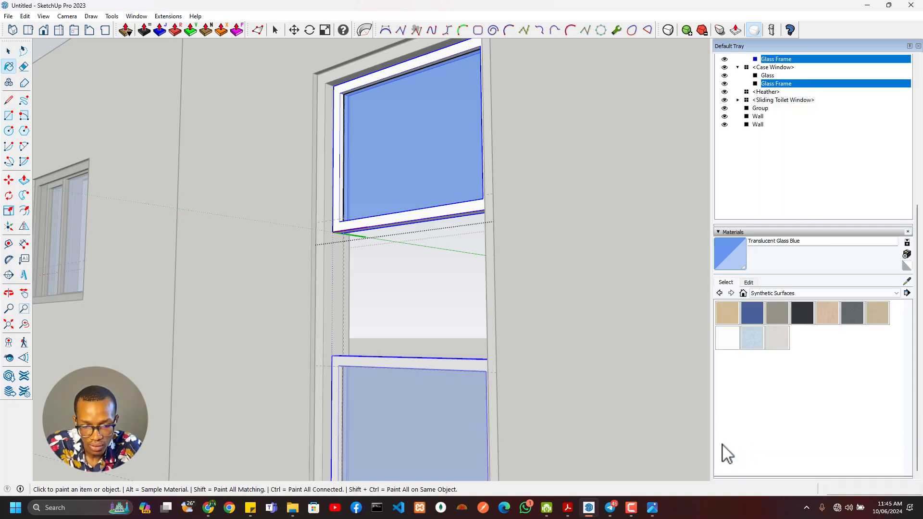
key(alt)
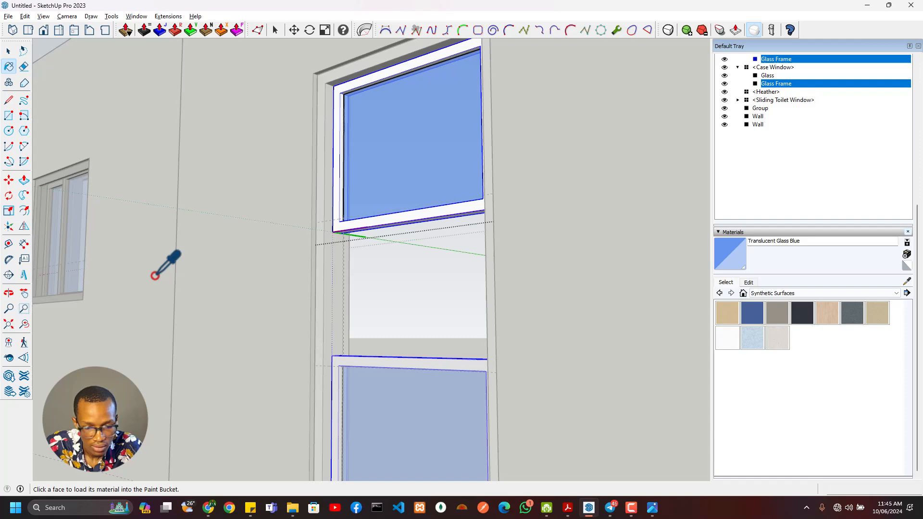
alt+click(67, 298)
click(373, 221)
key(space)
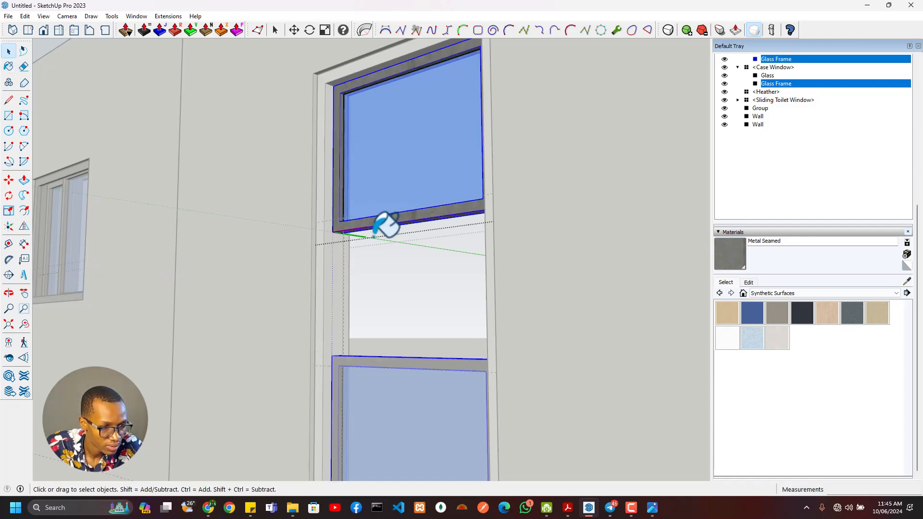
key(Escape)
- Copy the upper Case Window component straight down into the middle opening of the tall frame
scroll(373, 248, down, 3)
mouse_move(369, 255)
middle_down()
mouse_move(338, 309)
mouse_move(354, 237)
mouse_move(323, 295)
mouse_move(323, 377)
mouse_move(356, 255)
middle_up()
scroll(341, 315, up, 5)
scroll(362, 266, down, 3)
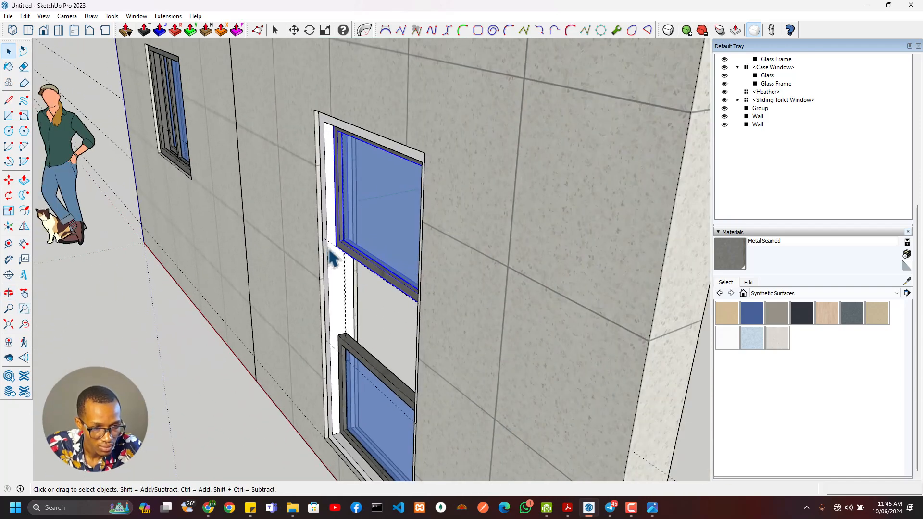
middle_drag(360, 172, 346, 98)
key(m)
scroll(347, 154, up, 2)
key(ctrl)
click(347, 98)
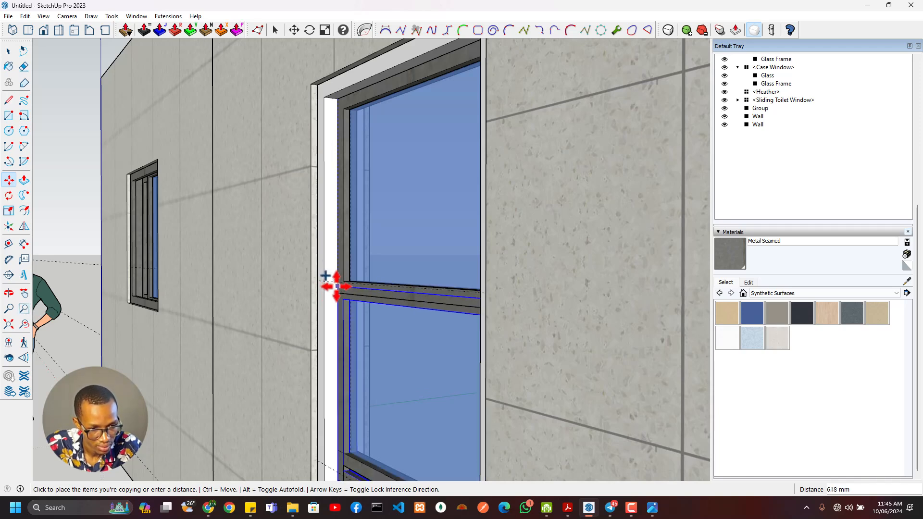
click(327, 280)
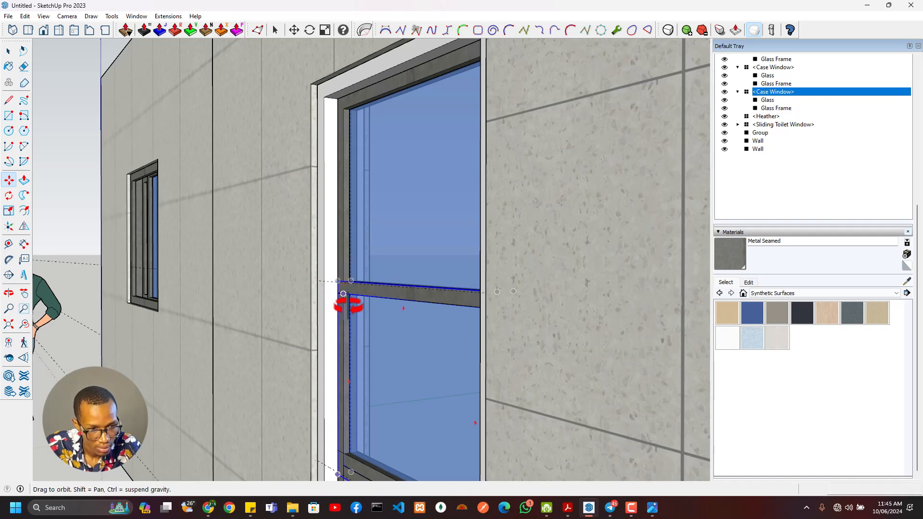
- Move the middle Case Window copy outward to the front edge of the tall frame's opening
scroll(347, 303, up, 5)
click(340, 290)
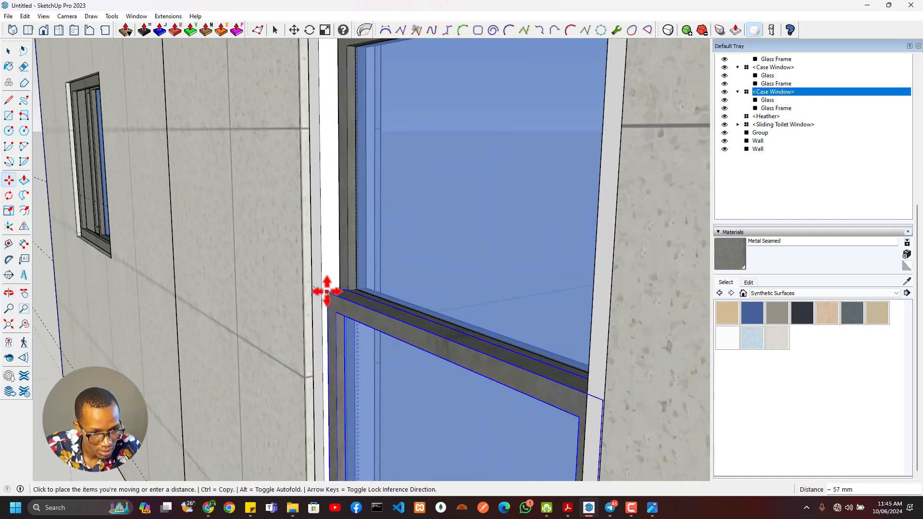
click(320, 291)
scroll(329, 313, down, 3)
- Adjust the middle sash's height in the tall frame so its upper and lower rails straddle the horizontal guide lines
middle_drag(329, 313, 370, 292)
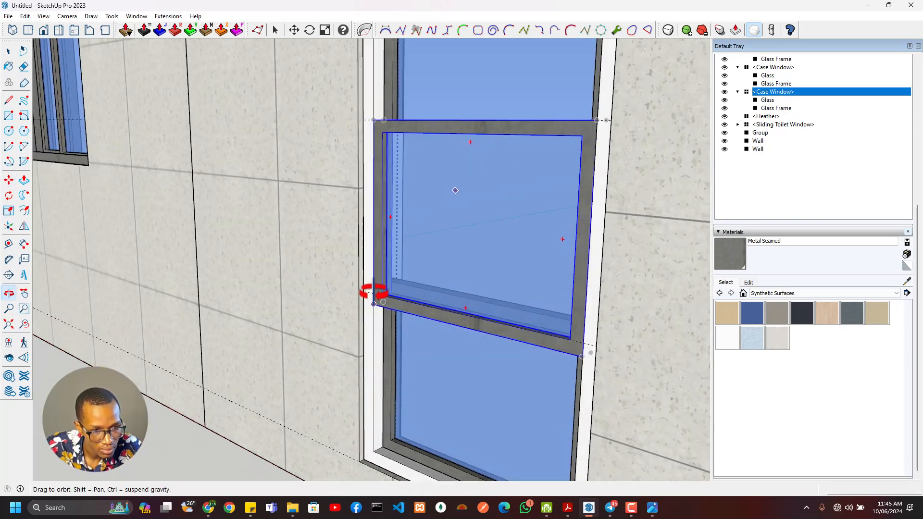
scroll(367, 307, up, 5)
click(373, 306)
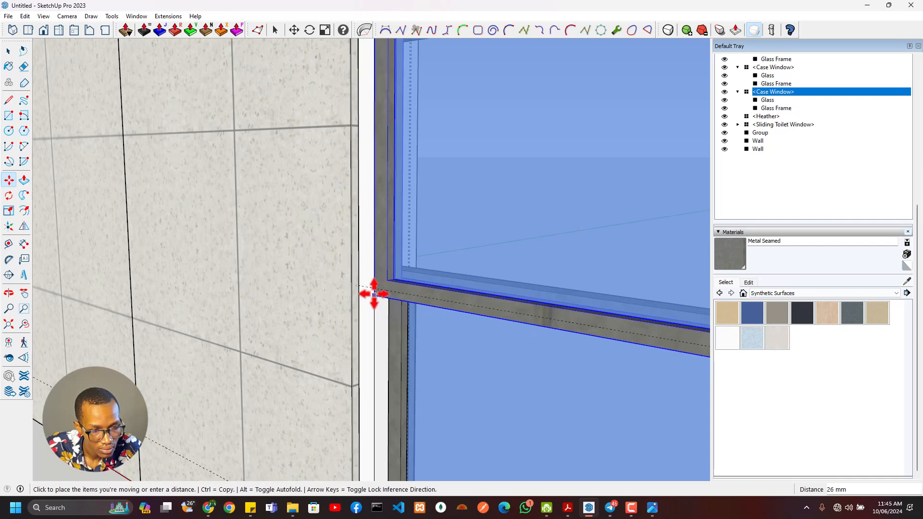
click(374, 287)
scroll(377, 299, down, 5)
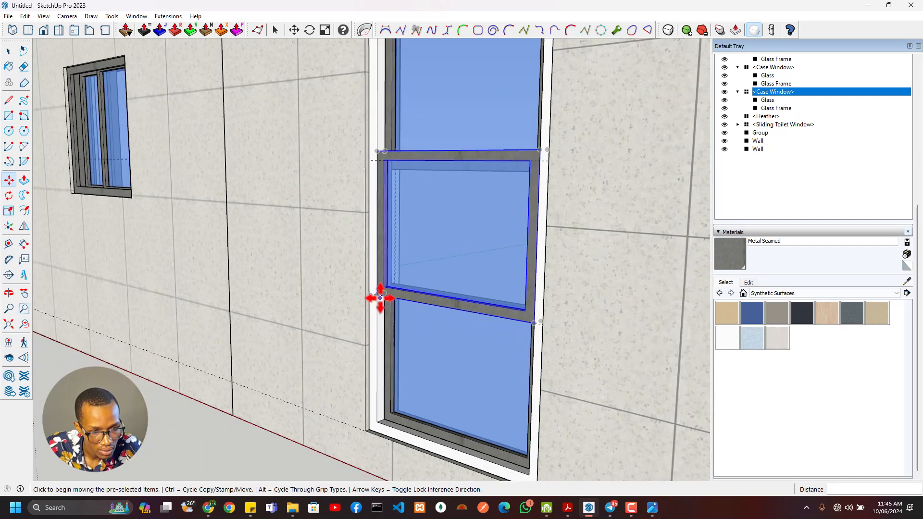
middle_drag(377, 298, 278, 206)
middle_drag(330, 188, 336, 166)
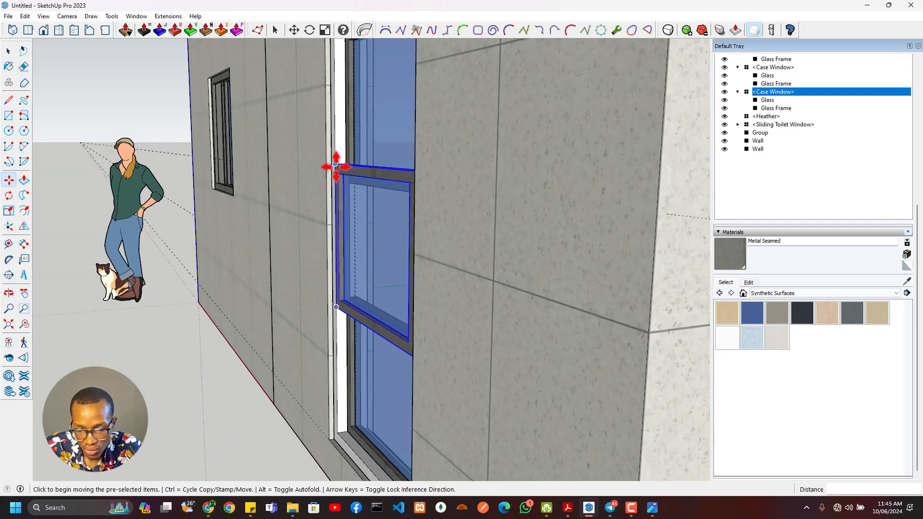
click(336, 165)
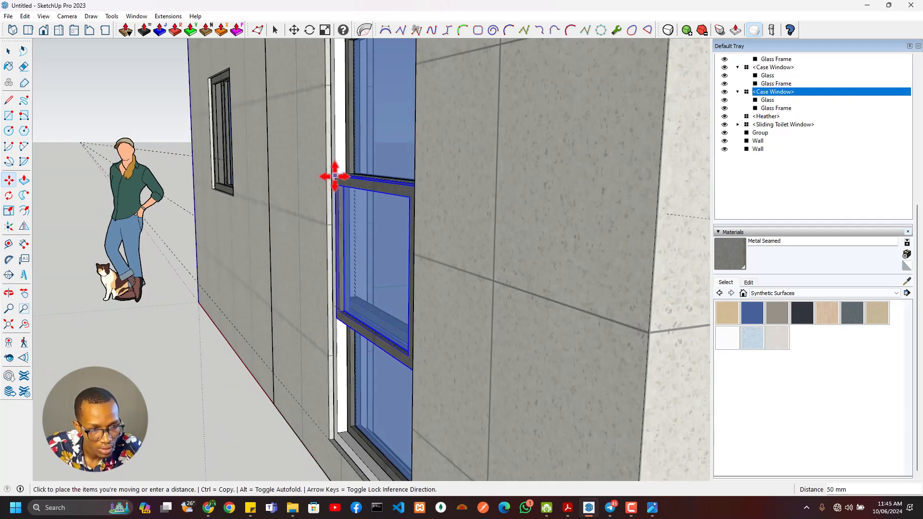
click(331, 176)
- Rotate the middle sash outward about its upper edge into an open awning position
middle_drag(354, 175, 356, 237)
key(q)
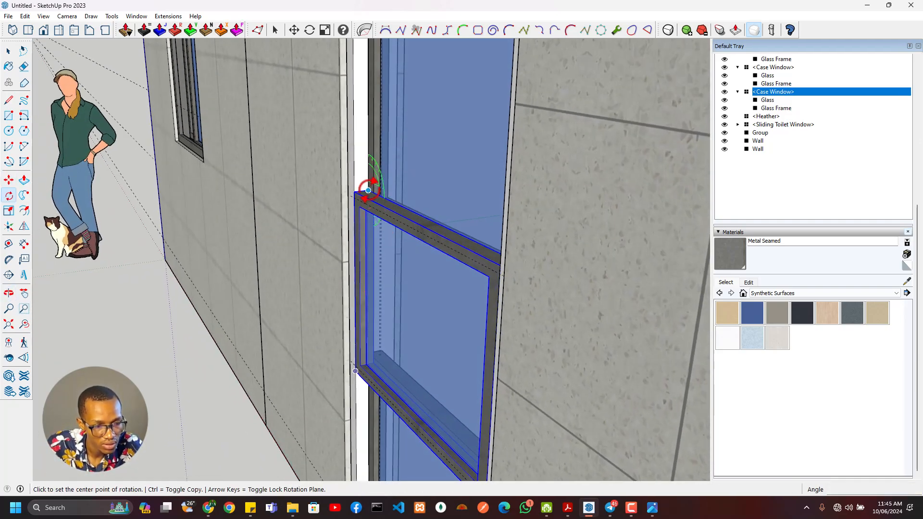
click(368, 190)
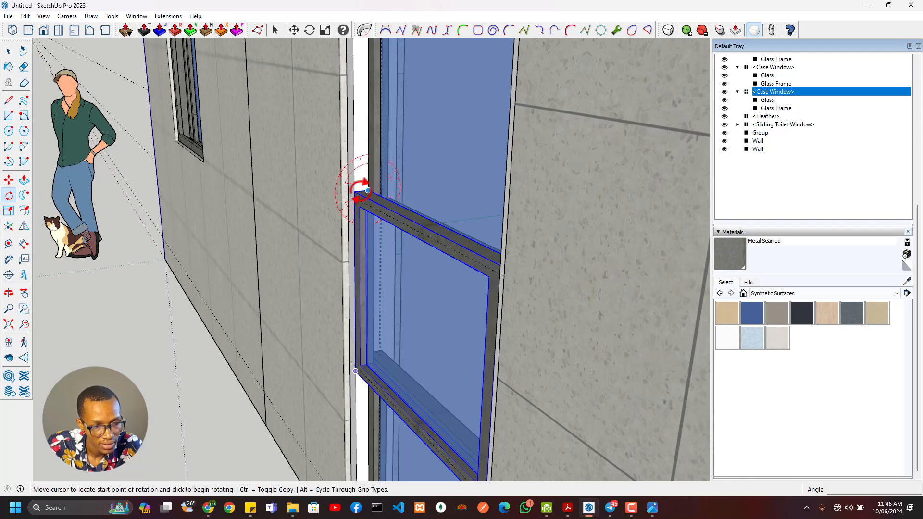
click(368, 369)
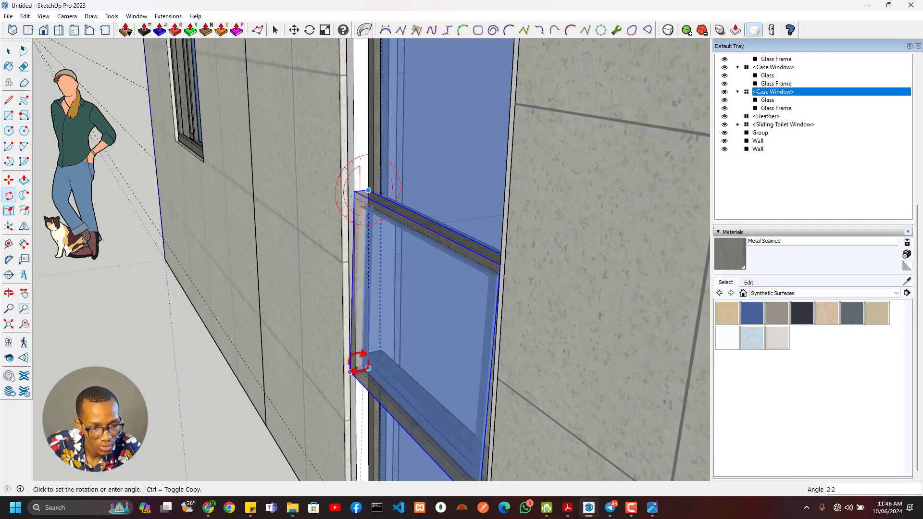
scroll(381, 346, down, 5)
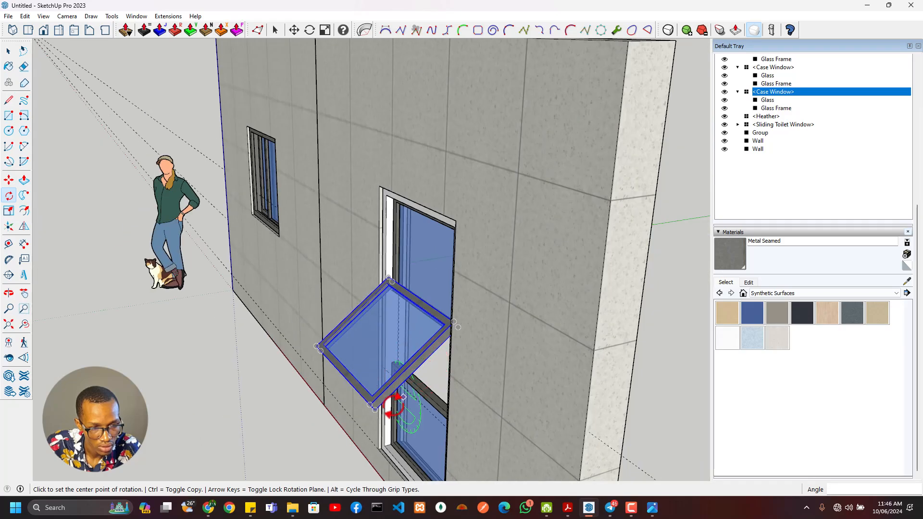
middle_drag(391, 399, 373, 220)
scroll(373, 220, up, 3)
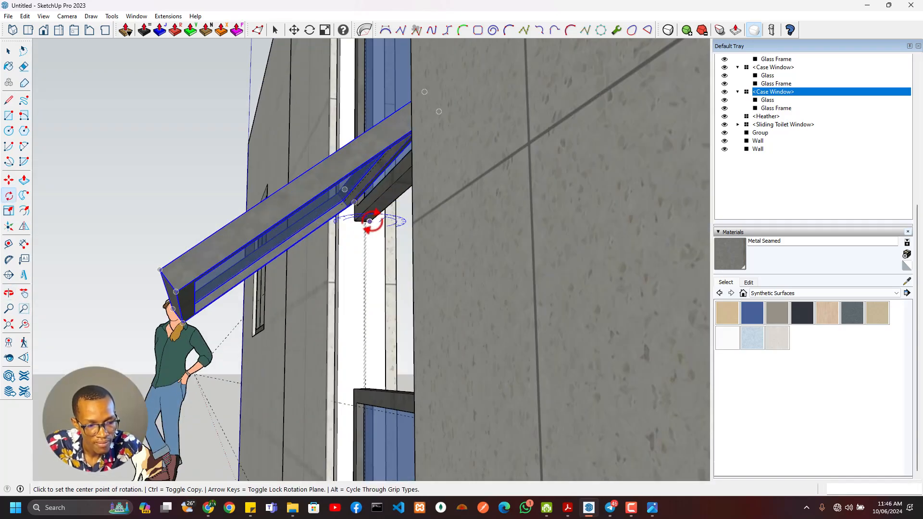
- Paint the tall window's outer frame group with the Metal Seamed material
scroll(356, 265, down, 2)
scroll(359, 273, up, 1)
key(space)
click(362, 272)
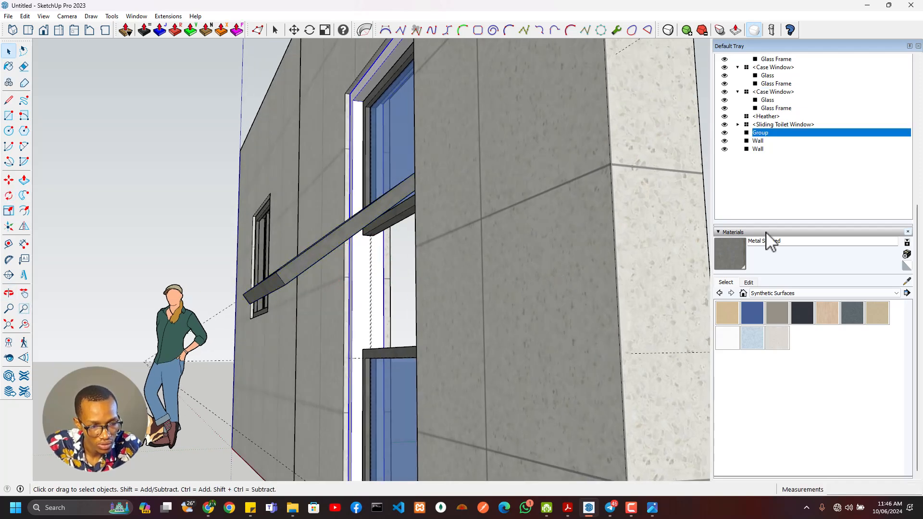
click(730, 259)
click(365, 290)
key(space)
scroll(364, 302, down, 3)
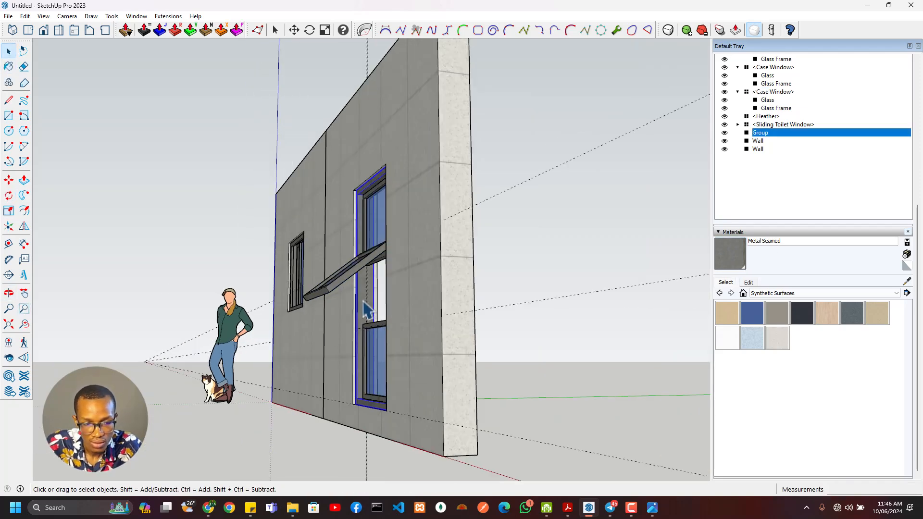
scroll(366, 304, up, 4)
middle_drag(366, 304, 431, 369)
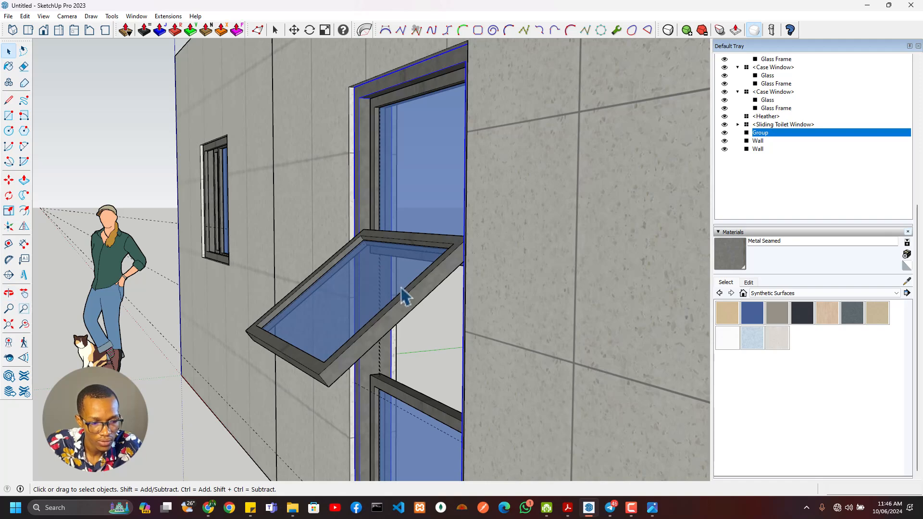
- Undo the outer frame's painting and the middle sash's rotation, and reapply Metal Seamed to the outer frame group
key(ctrl+z)
key(ctrl+z)
click(735, 267)
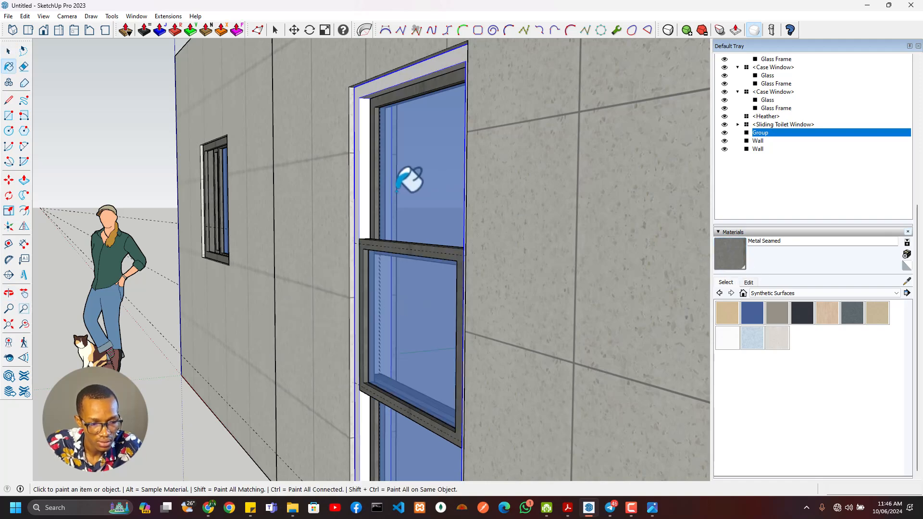
click(379, 197)
- Select the middle Case Window and inspect how its lower rail sits against the outer frame and the lower sash
mouse_move(381, 195)
middle_down()
mouse_move(438, 267)
mouse_move(675, 345)
mouse_move(834, 267)
mouse_move(711, 179)
mouse_move(382, 313)
middle_up()
key(space)
click(388, 284)
scroll(388, 283, up, 4)
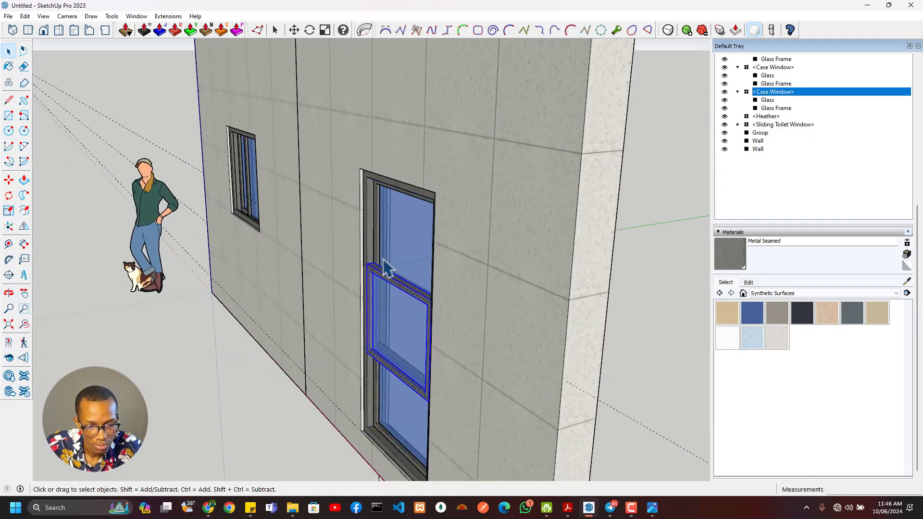
scroll(384, 312, down, 5)
scroll(404, 298, up, 7)
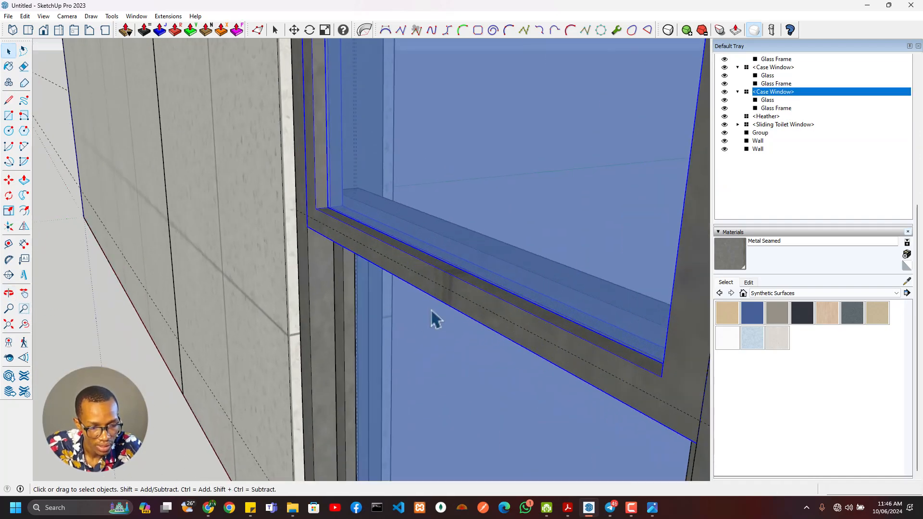
middle_drag(462, 305, 463, 351)
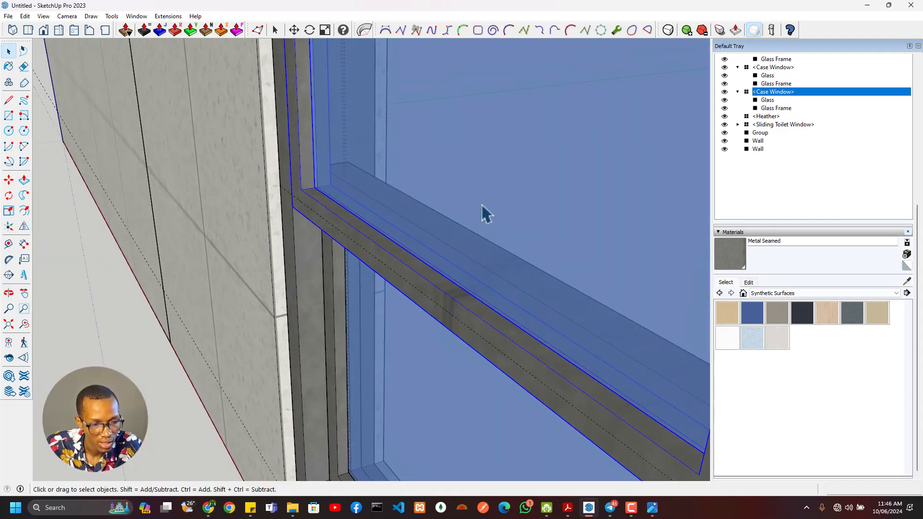
scroll(492, 232, down, 5)
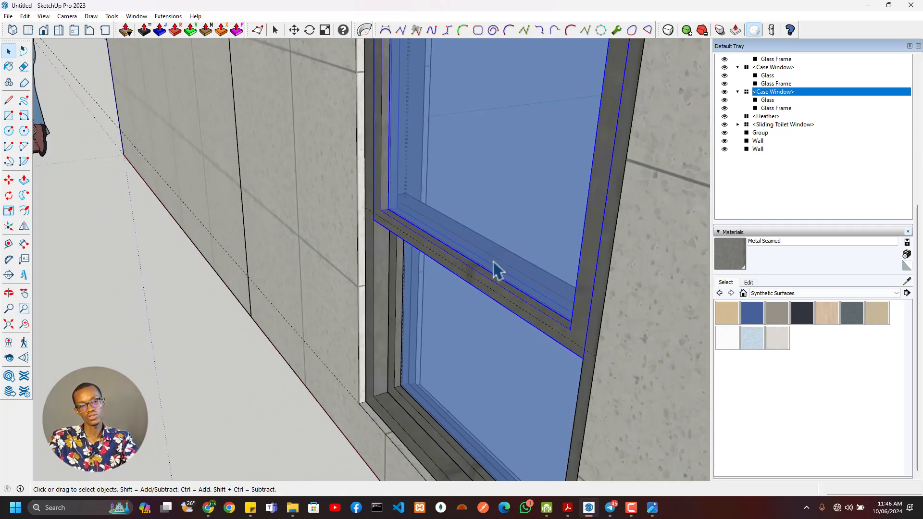
scroll(495, 260, up, 2)
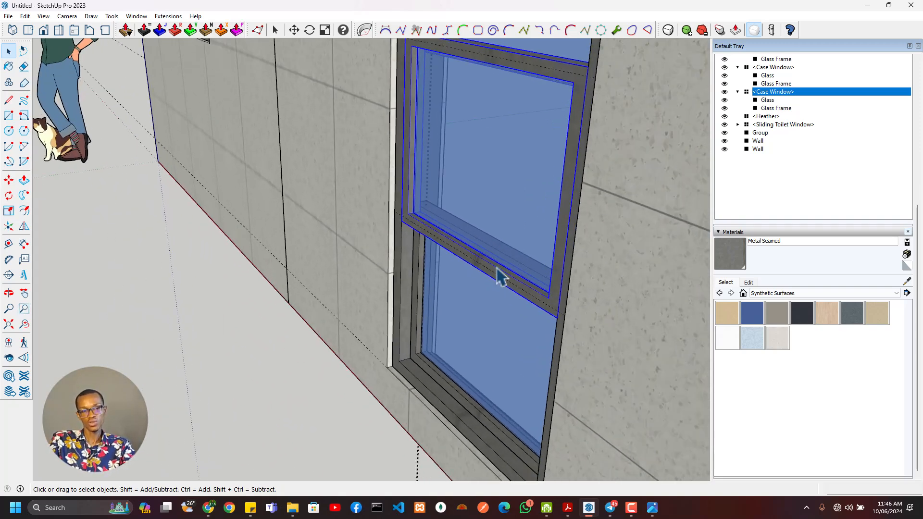
scroll(486, 291, down, 3)
- Group the tall window's outer frame together with its three Case Window sashes
middle_drag(478, 319, 514, 165)
middle_drag(521, 201, 378, 243)
scroll(377, 243, up, 4)
shift+click(350, 267)
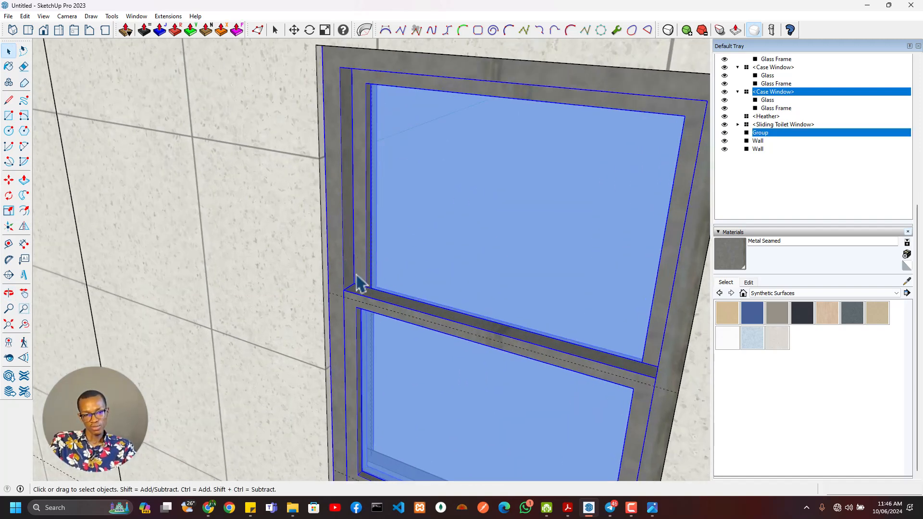
scroll(357, 274, down, 4)
scroll(361, 423, up, 3)
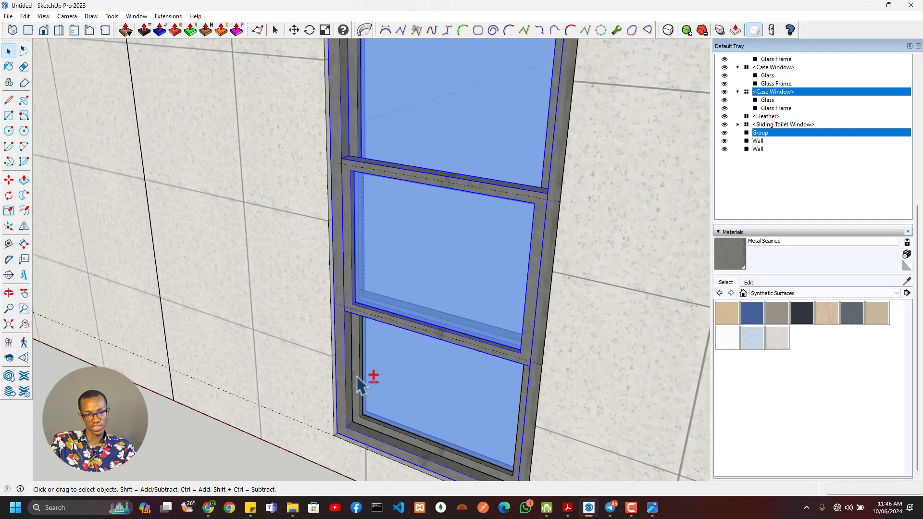
shift+click(361, 385)
right_click(353, 365)
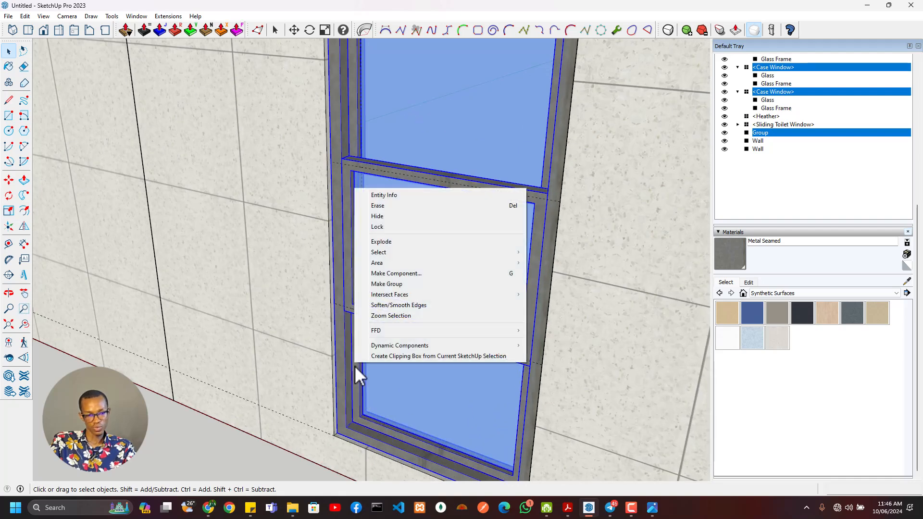
click(387, 284)
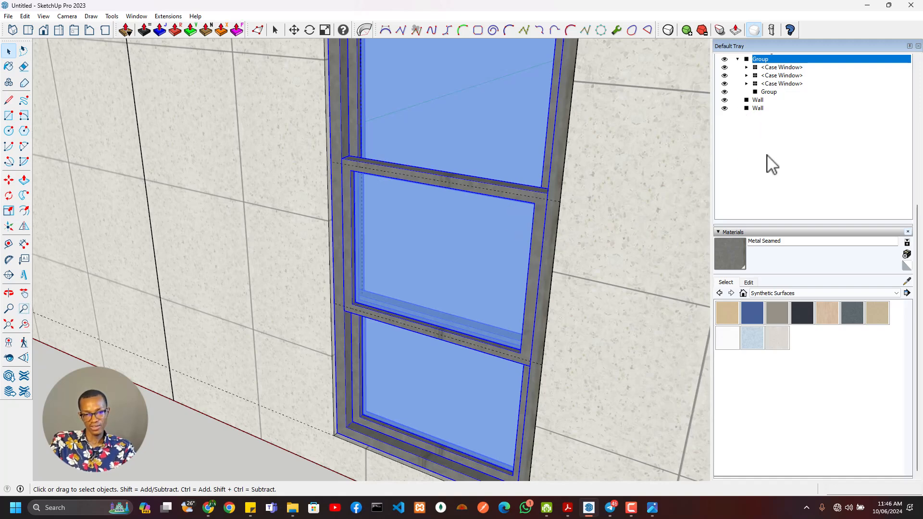
- Identify the outer frame's nested group by toggling its visibility and name that group Window Frame
click(725, 92)
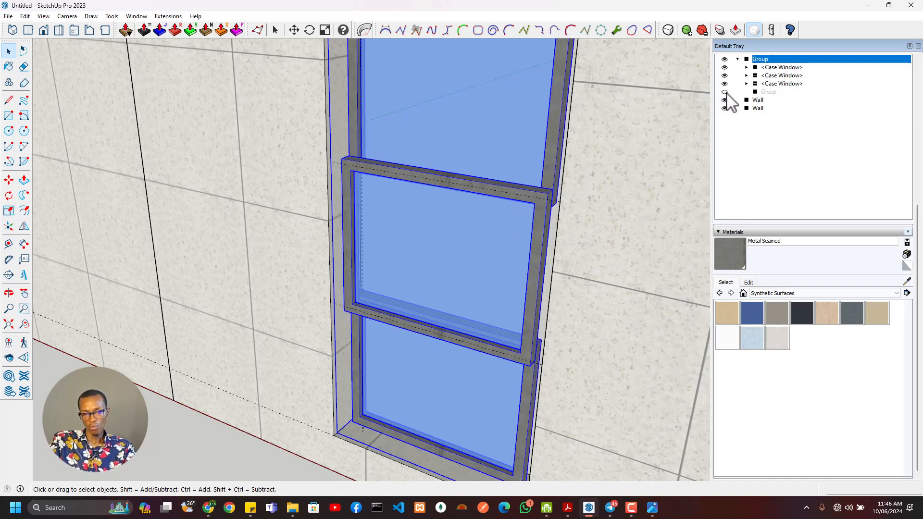
click(726, 91)
double_click(765, 92)
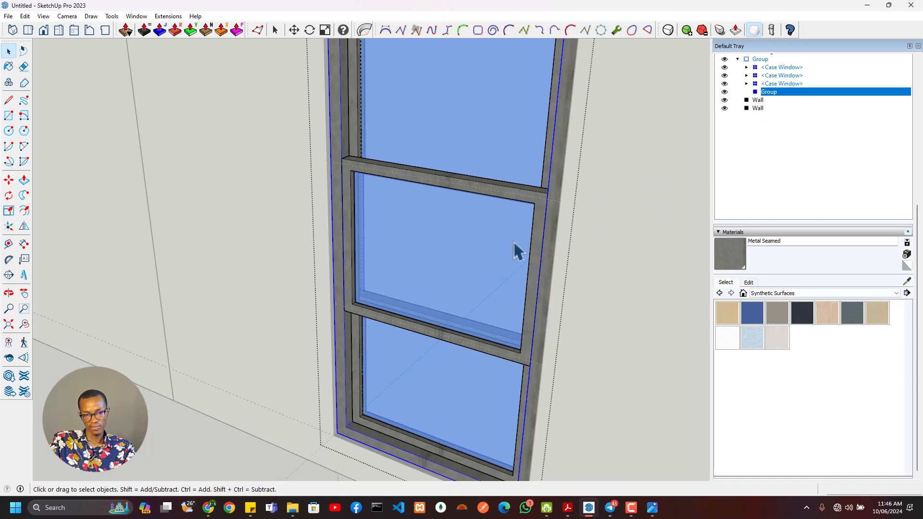
scroll(805, 101, up, 5)
click(799, 72)
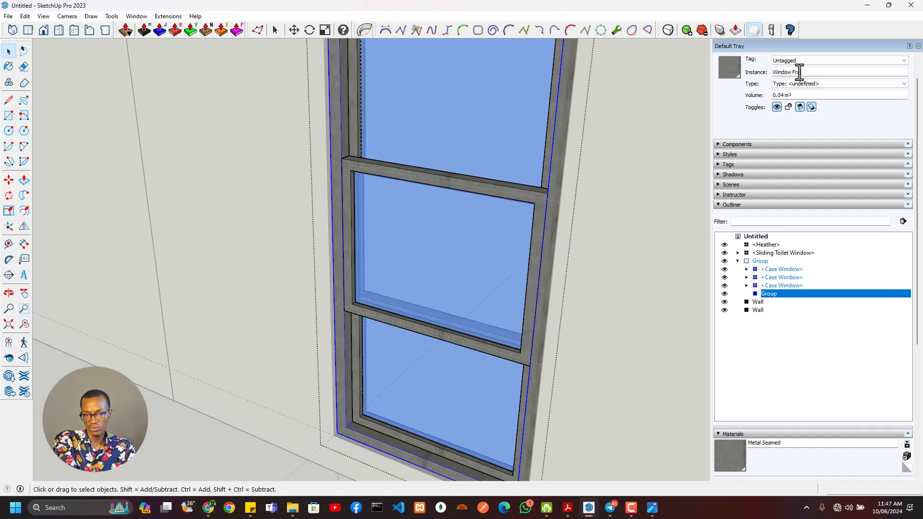
key(Return)
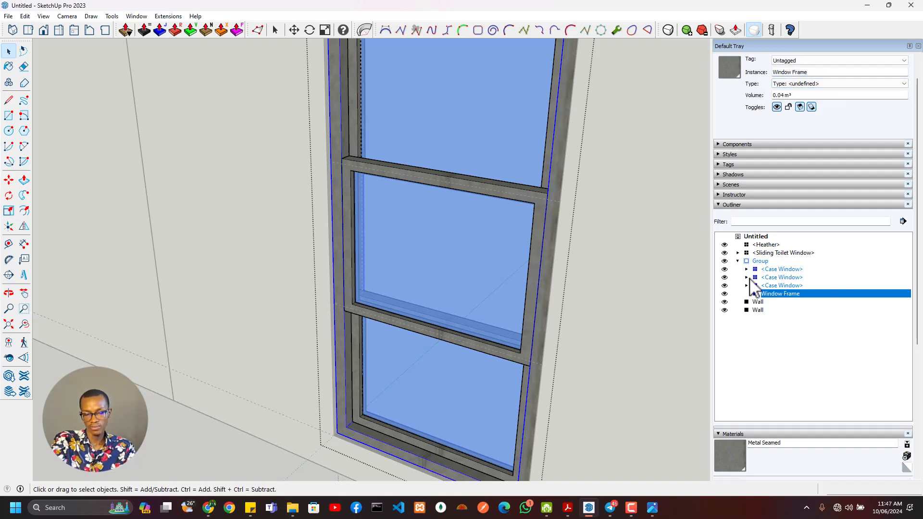
- Name the whole tall window group 3 Panel Casement Window and convert it into a component with the same definition name
click(759, 261)
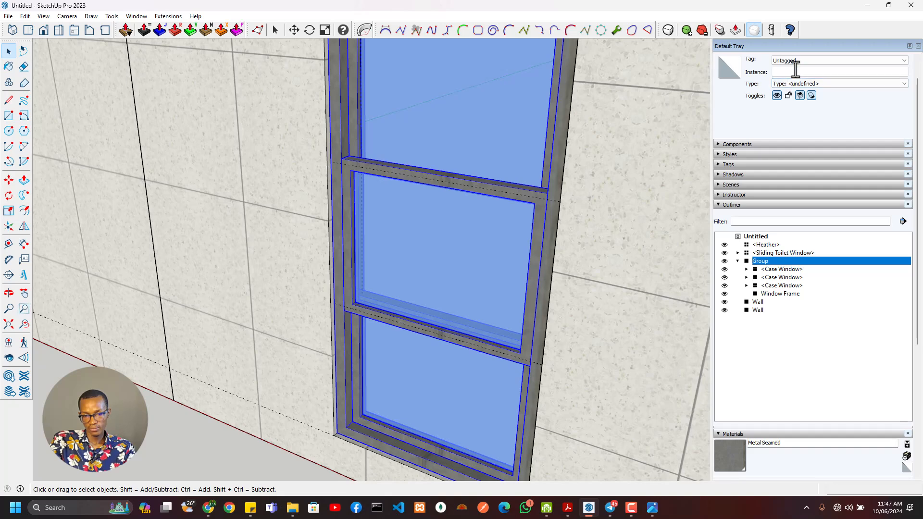
click(802, 83)
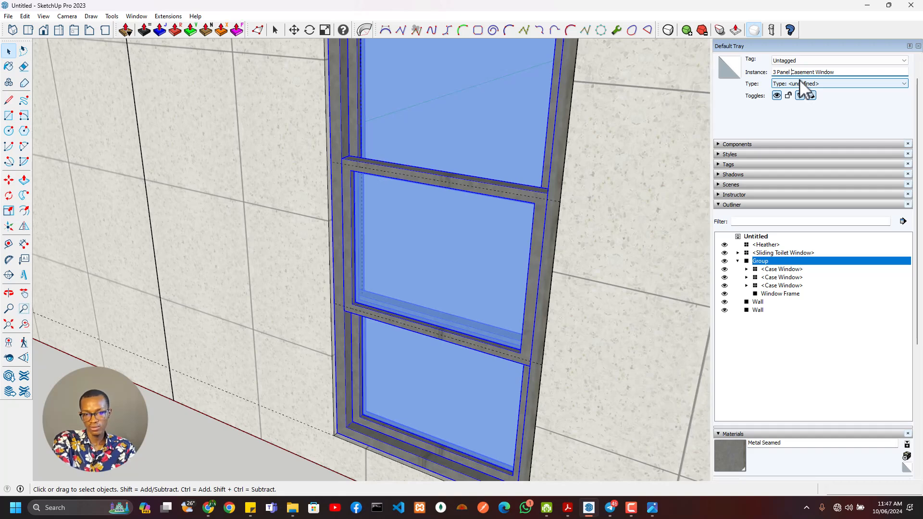
right_click(428, 270)
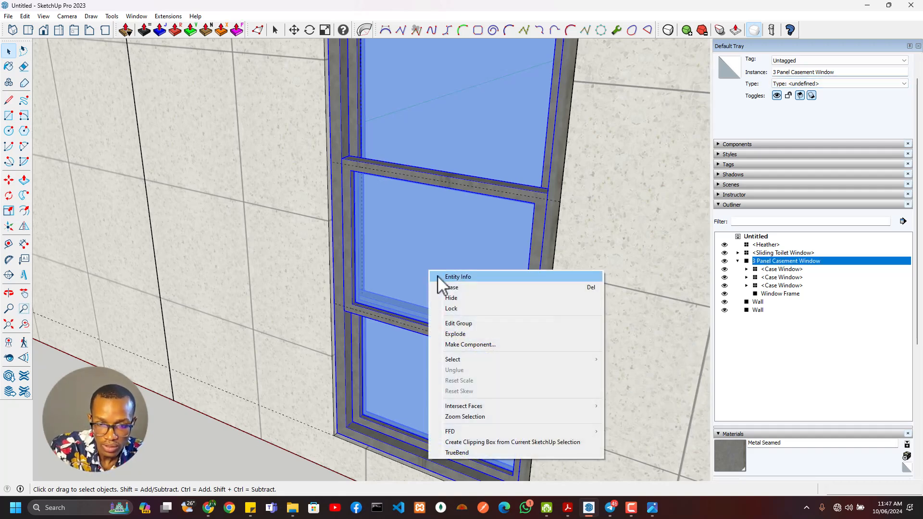
click(513, 347)
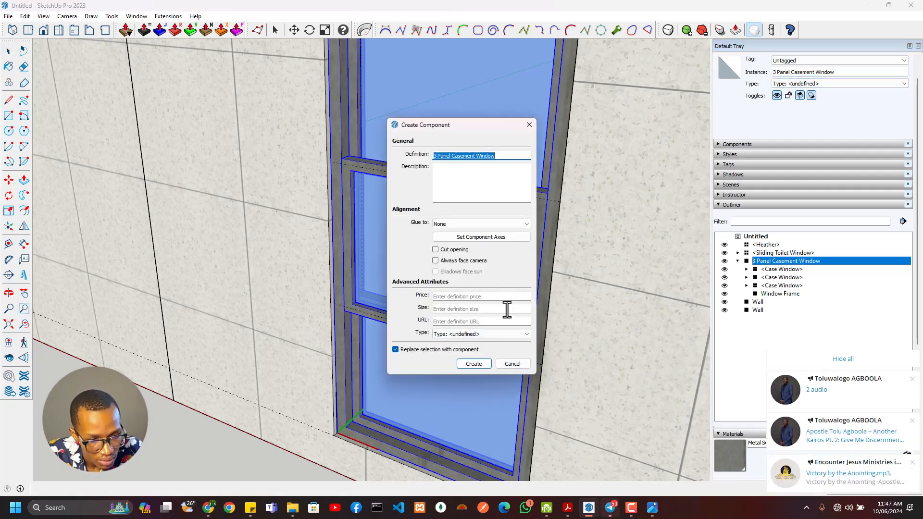
click(482, 359)
click(872, 368)
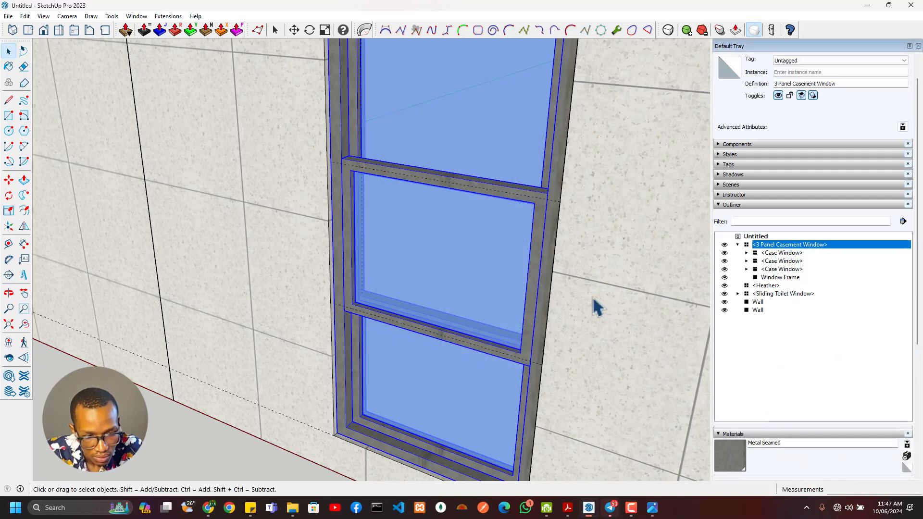
click(837, 508)
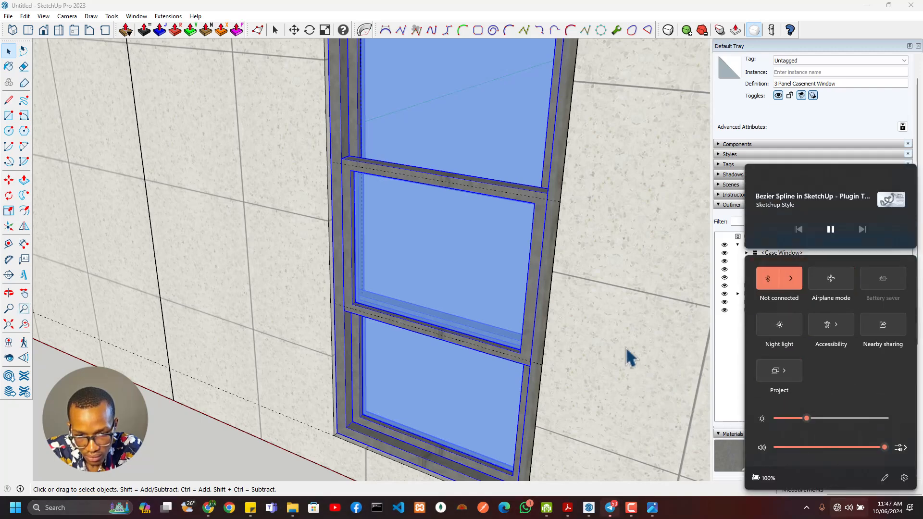
click(640, 5)
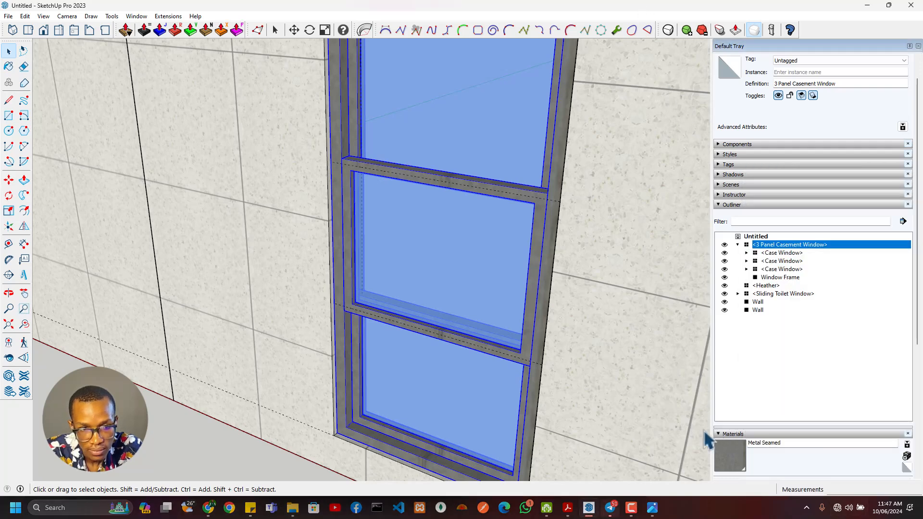
- Examine how the 3 Panel Casement Window sits in its wall opening from both sides and at its upper corner
scroll(431, 357, down, 4)
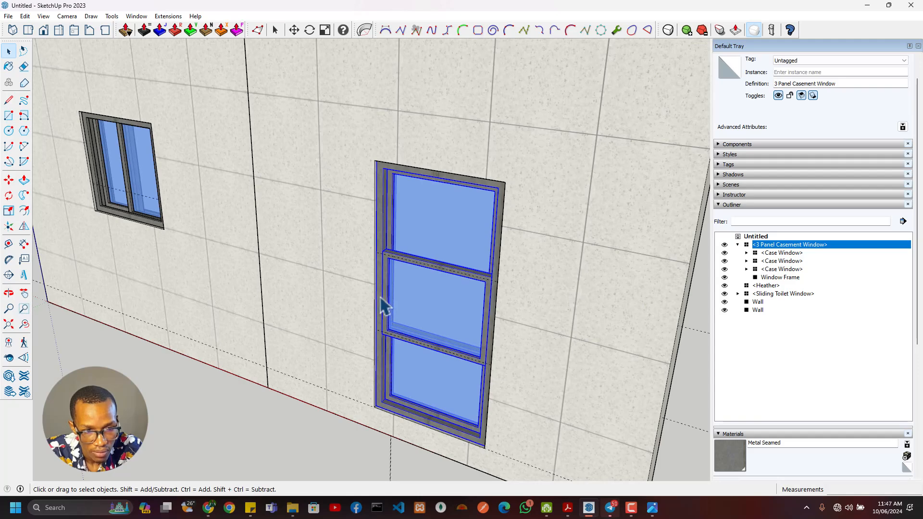
scroll(382, 308, down, 3)
mouse_move(319, 315)
middle_down()
mouse_move(659, 197)
mouse_move(287, 247)
mouse_move(375, 250)
mouse_move(317, 289)
mouse_move(251, 305)
mouse_move(277, 332)
mouse_move(157, 274)
mouse_move(132, 241)
mouse_move(332, 274)
middle_up()
scroll(273, 325, down, 3)
scroll(336, 298, up, 4)
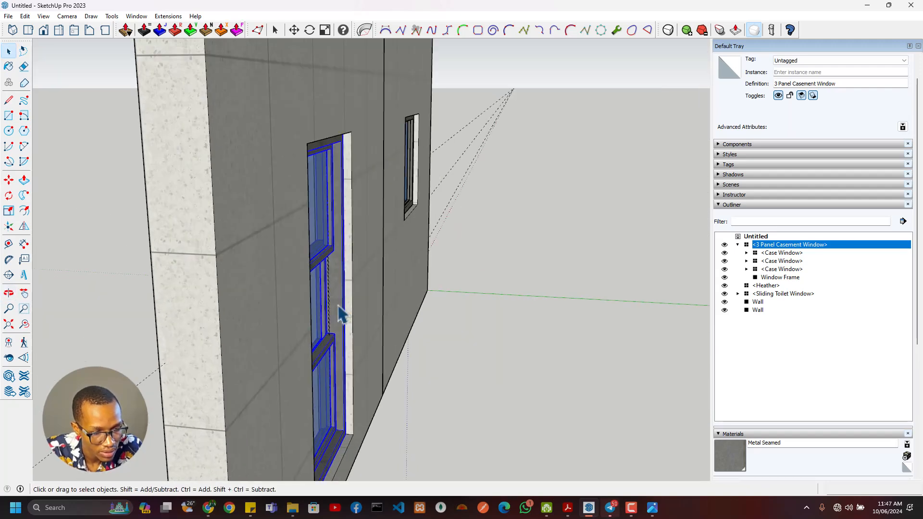
scroll(340, 314, up, 2)
key(m)
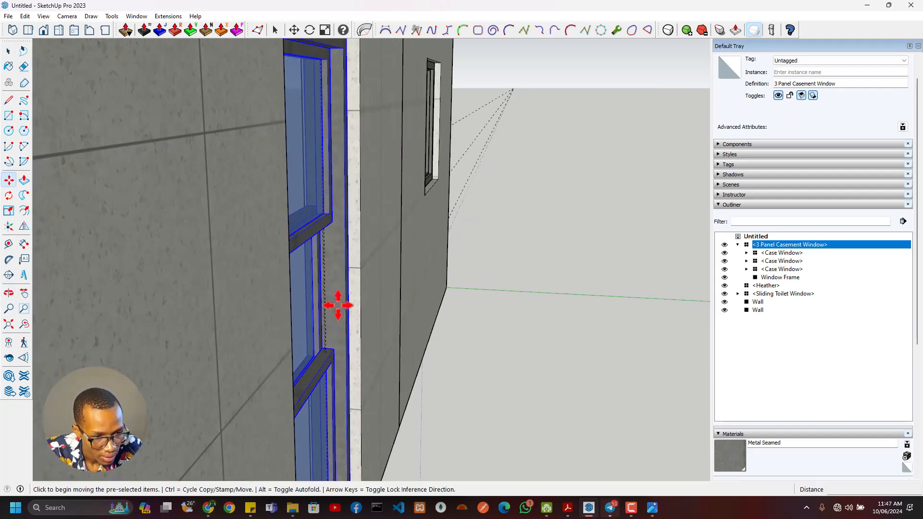
click(336, 303)
key(Escape)
scroll(360, 321, down, 3)
scroll(360, 322, down, 5)
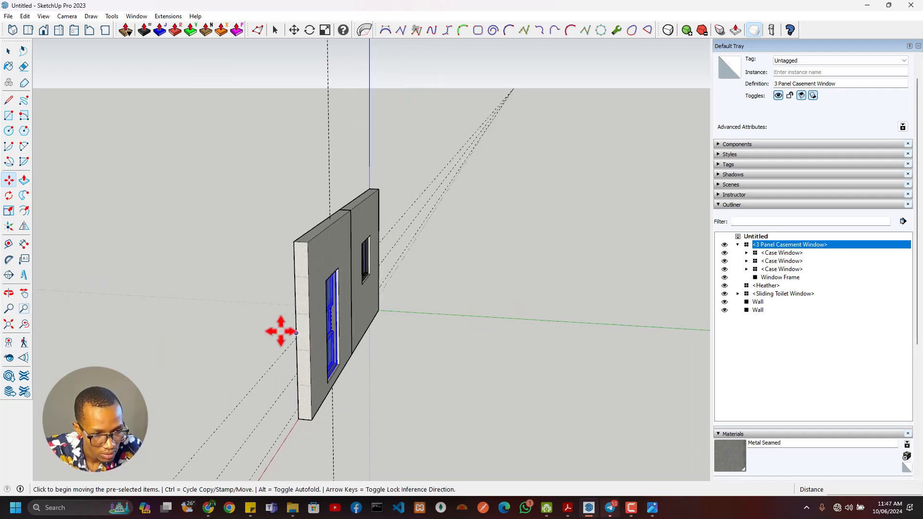
middle_drag(278, 326, 670, 305)
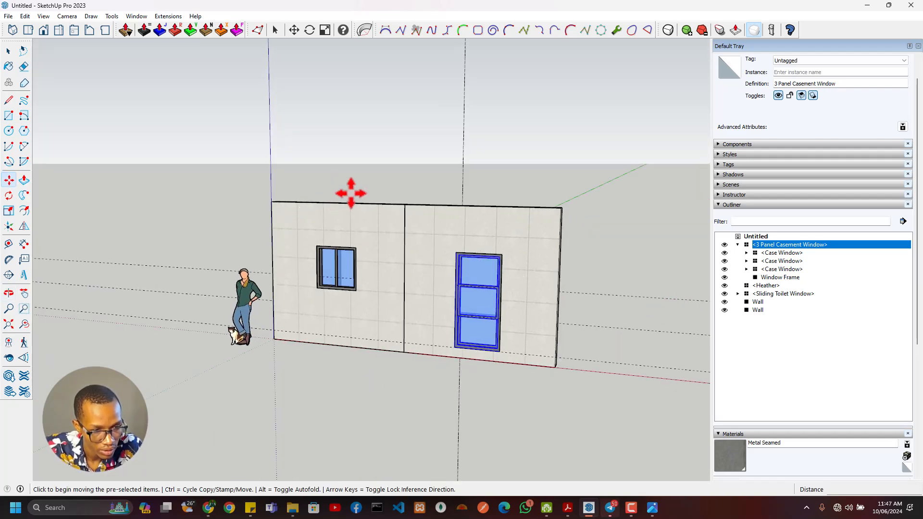
scroll(500, 253, up, 8)
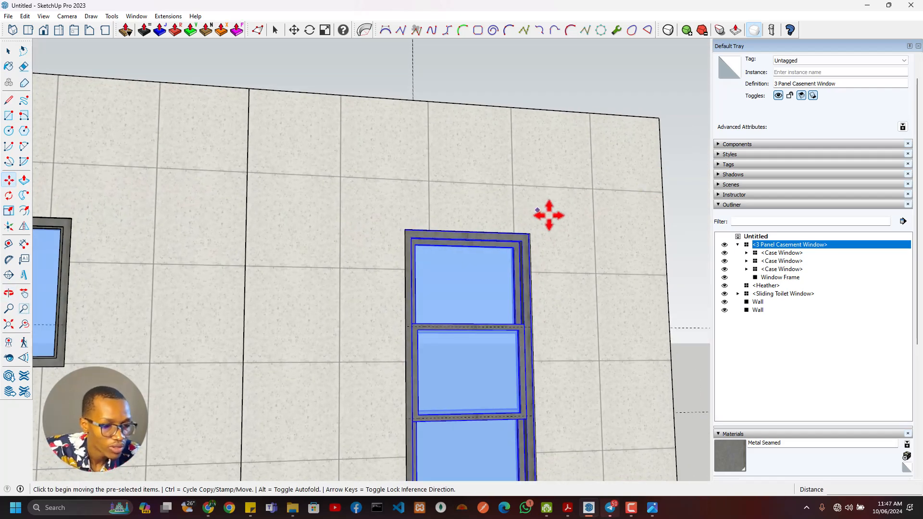
middle_drag(515, 260, 618, 158)
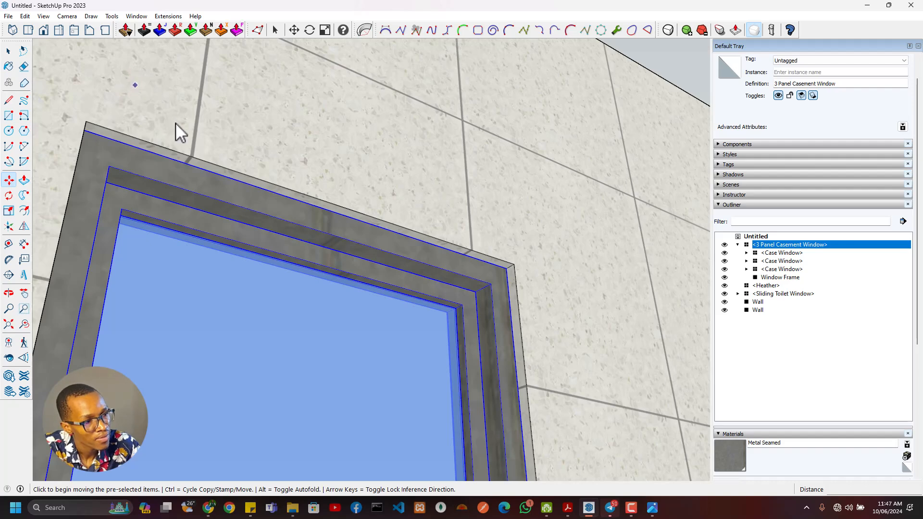
- Save the model in the Models folder under the file name Windows
key(ctrl+s)
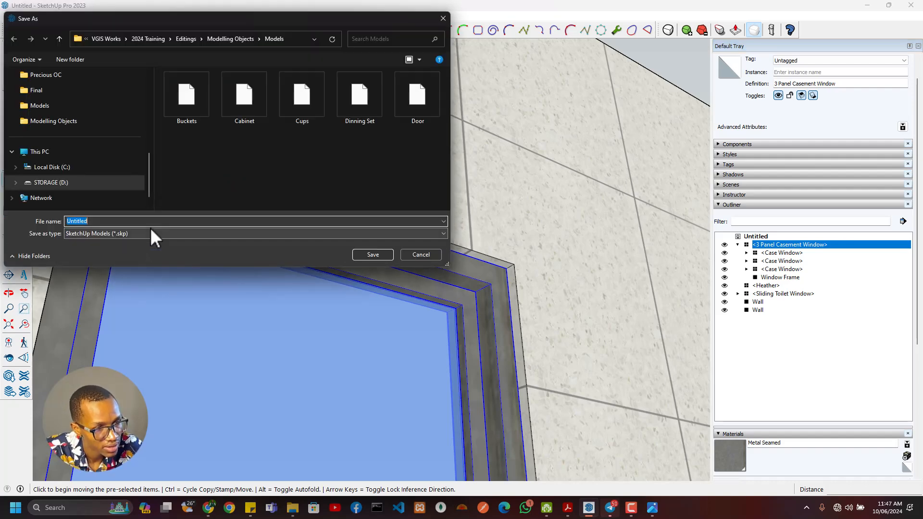
text(Windows)
key(Return)
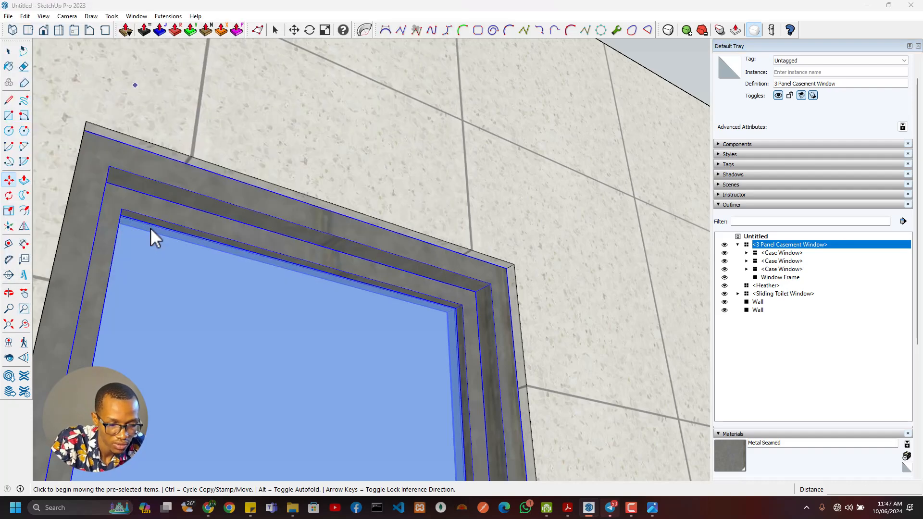
- Delete the human scale figure standing beside the wall
scroll(276, 181, down, 6)
middle_drag(341, 161, 341, 162)
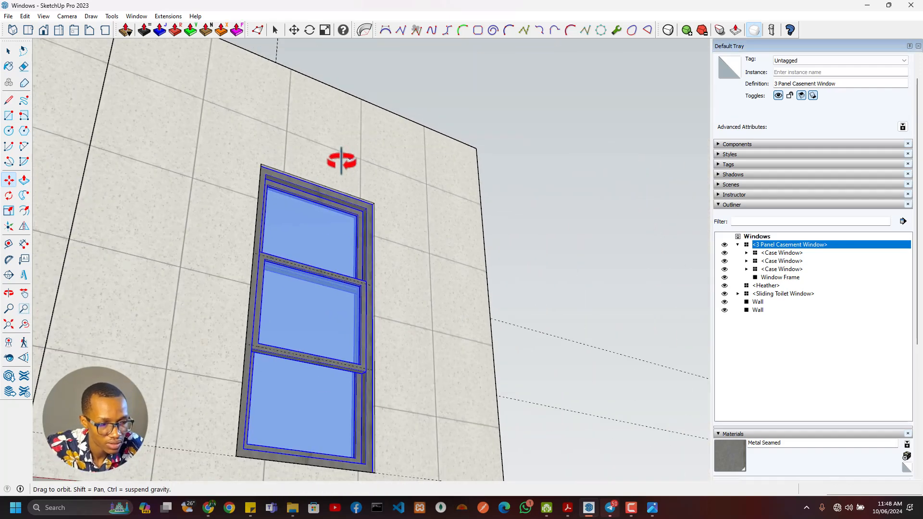
scroll(173, 324, down, 10)
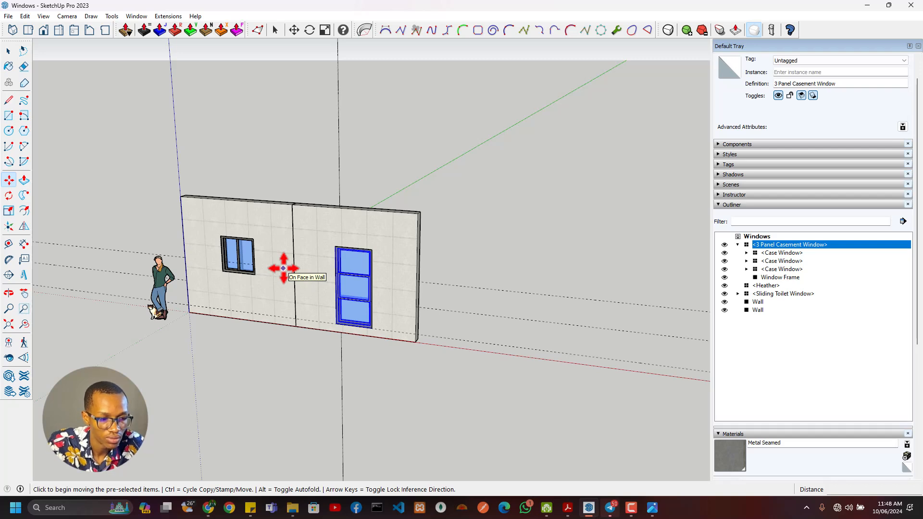
key(space)
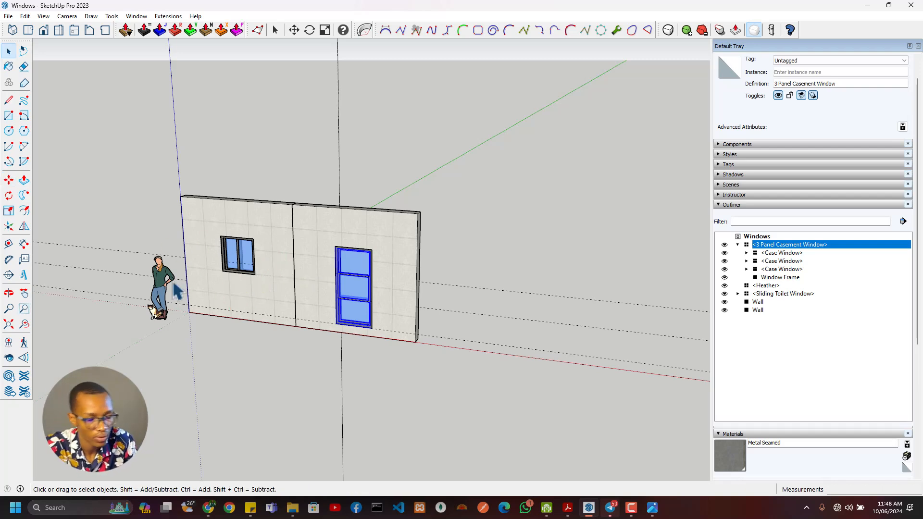
click(171, 301)
key(Delete)
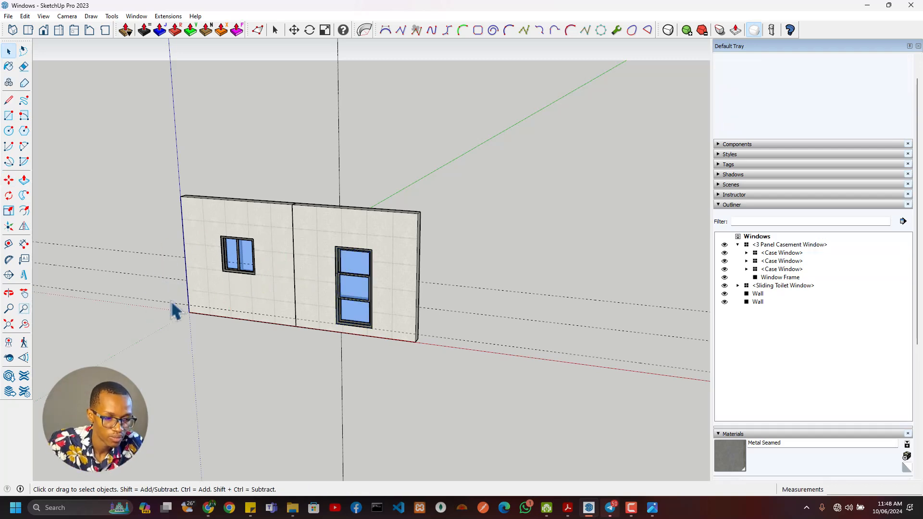
- Switch to the course outline PDF in Acrobat and review the modelling topics in sections 5 to 8
mouse_move(568, 510)
click(558, 469)
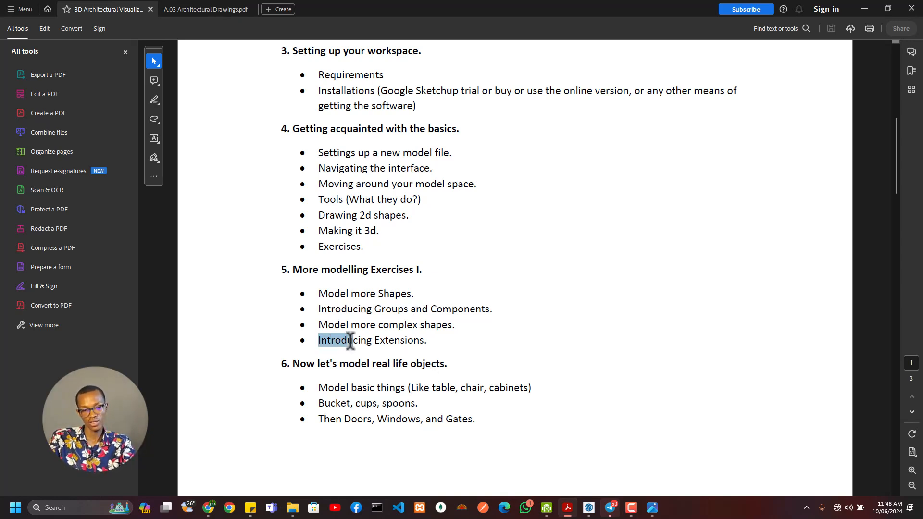
drag(350, 342, 427, 340)
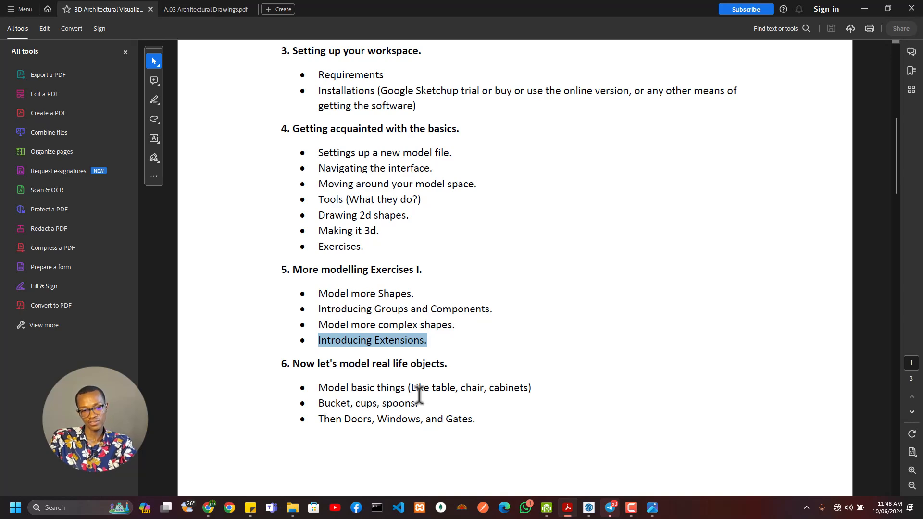
scroll(666, 290, down, 5)
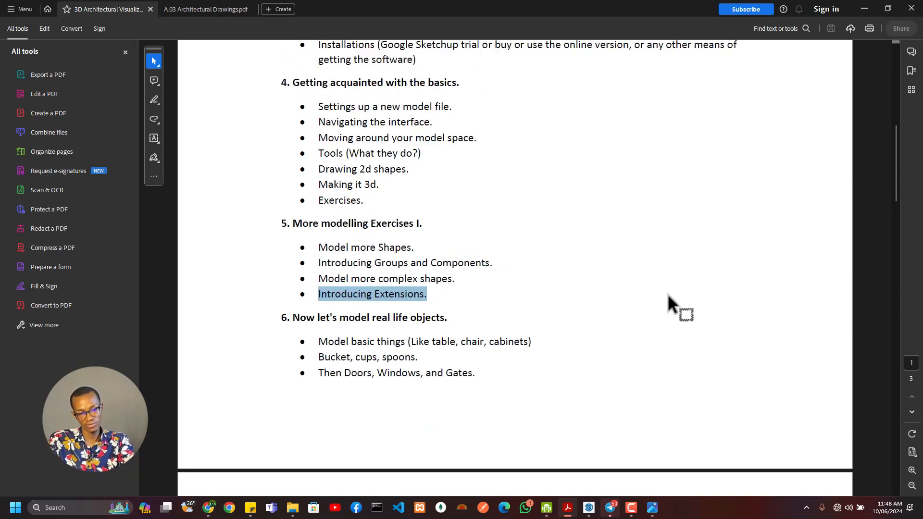
scroll(667, 298, down, 3)
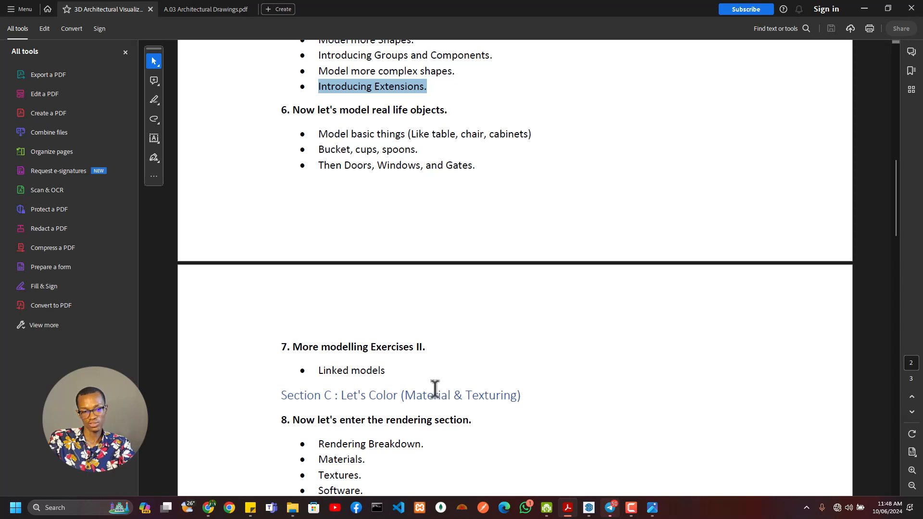
scroll(365, 230, up, 2)
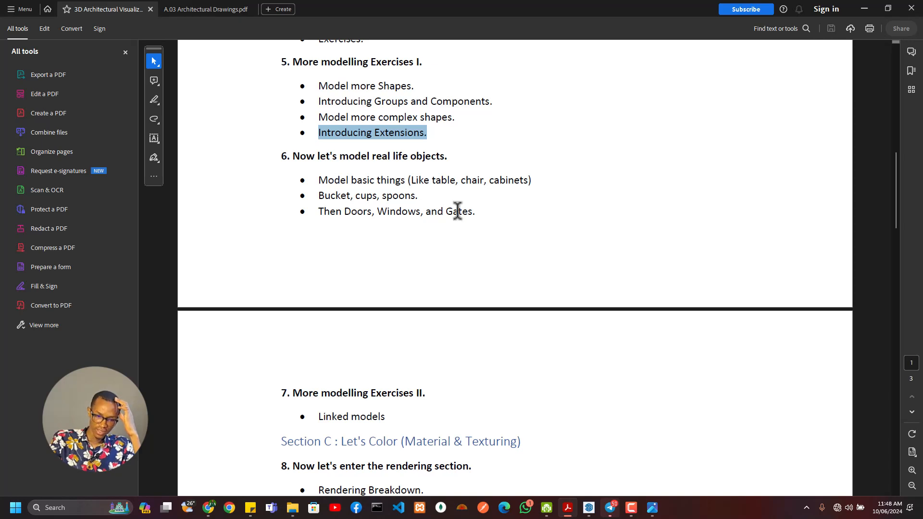
scroll(411, 362, down, 4)
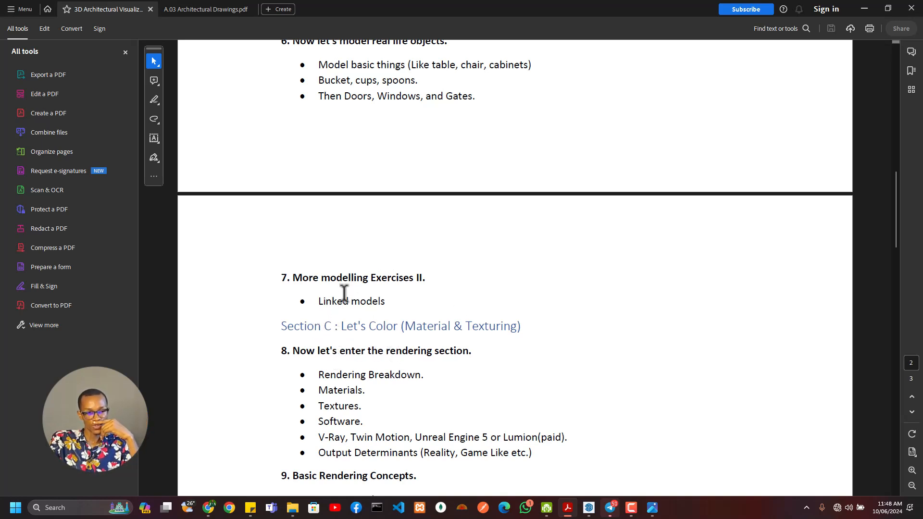
scroll(356, 269, up, 1)
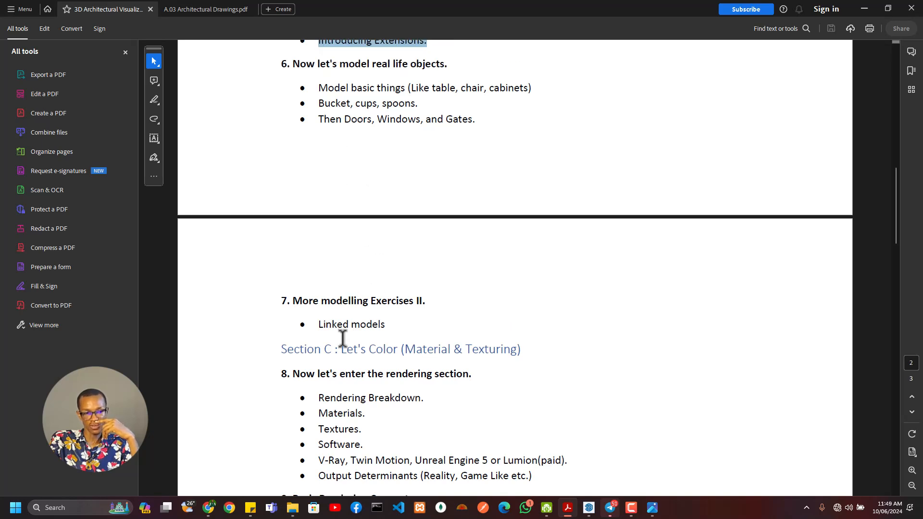
- Switch to the A.03 Architectural Drawings PDF and examine the door types D-01 to D-03 in the Door Schedule on sheet A.05.6
scroll(371, 337, down, 2)
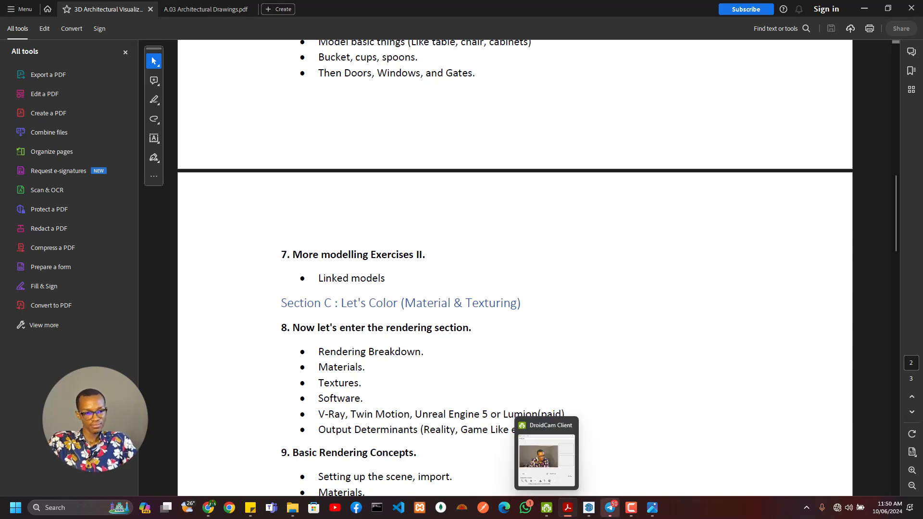
mouse_move(568, 507)
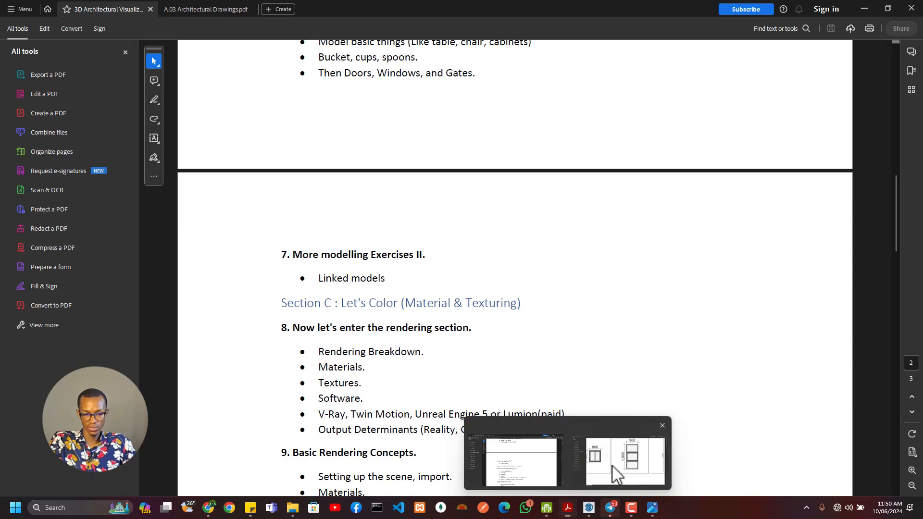
click(613, 471)
ctrl+scroll(408, 290, down, 3)
ctrl+scroll(396, 302, down, 3)
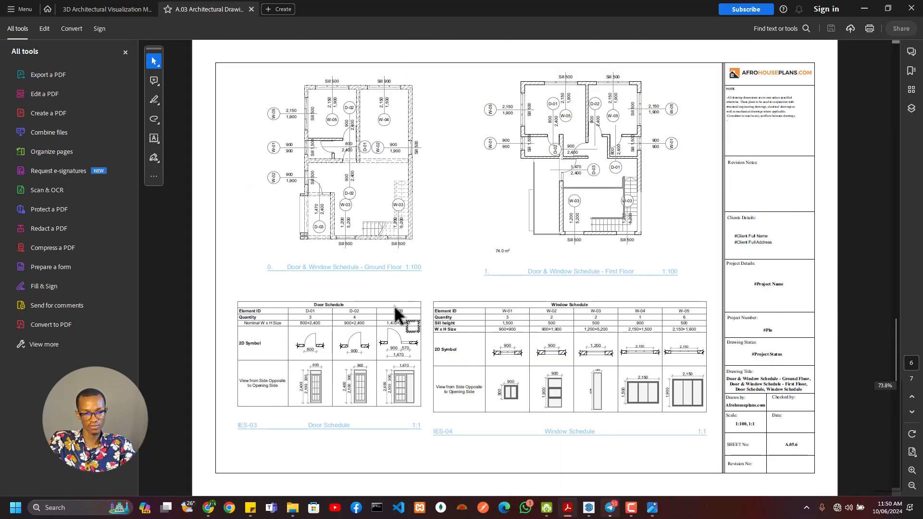
scroll(339, 404, down, 3)
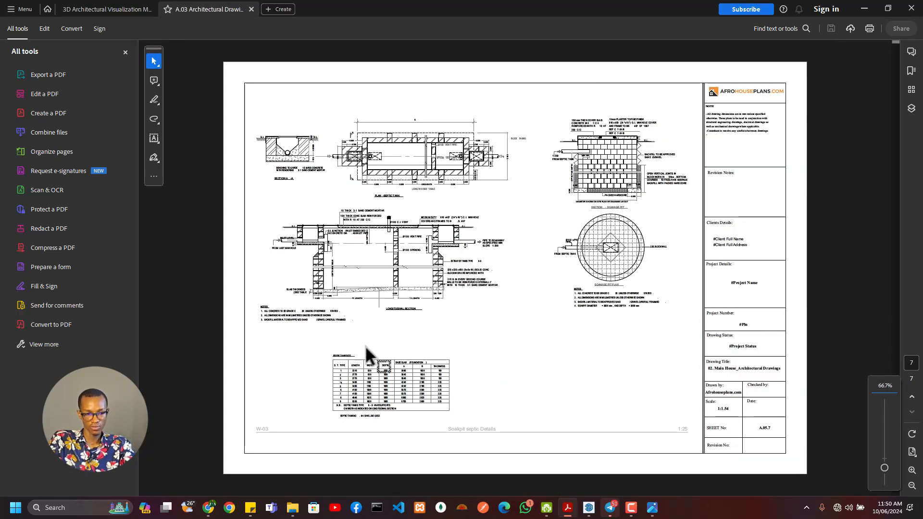
scroll(365, 345, up, 3)
ctrl+scroll(345, 397, up, 2)
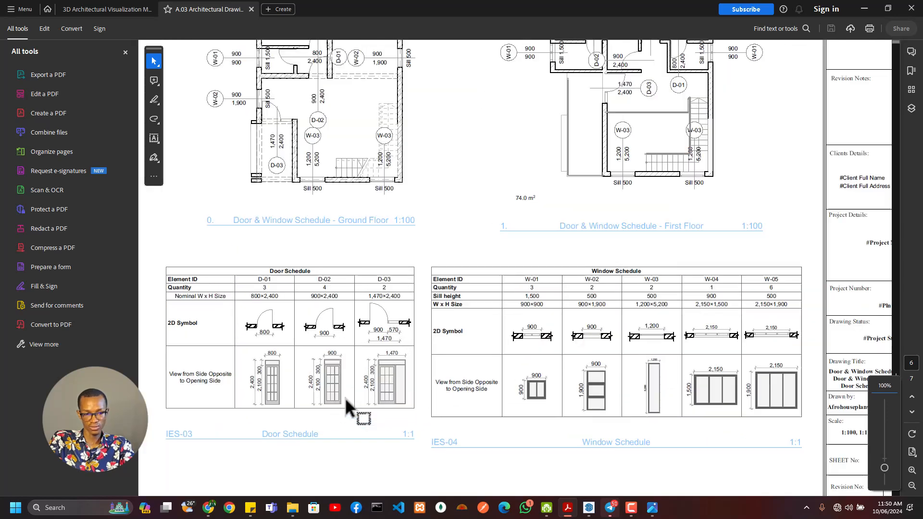
ctrl+scroll(345, 397, up, 4)
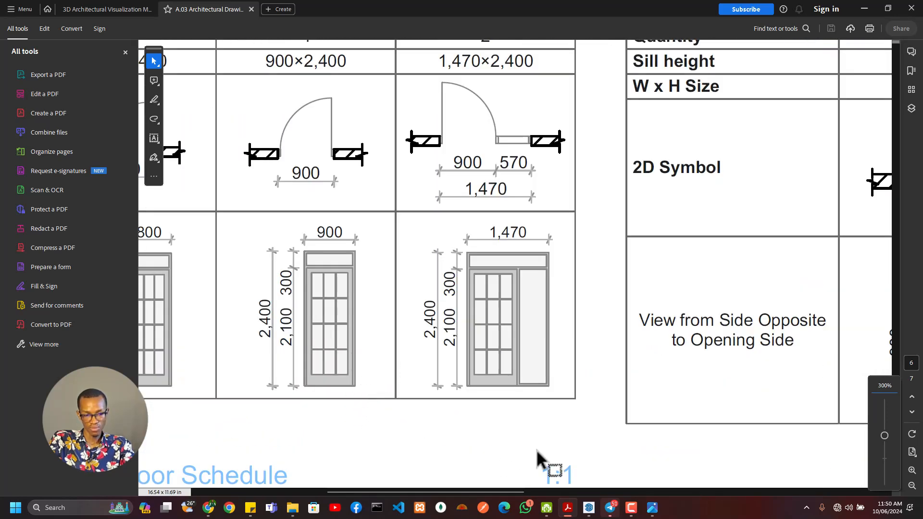
drag(492, 493, 440, 500)
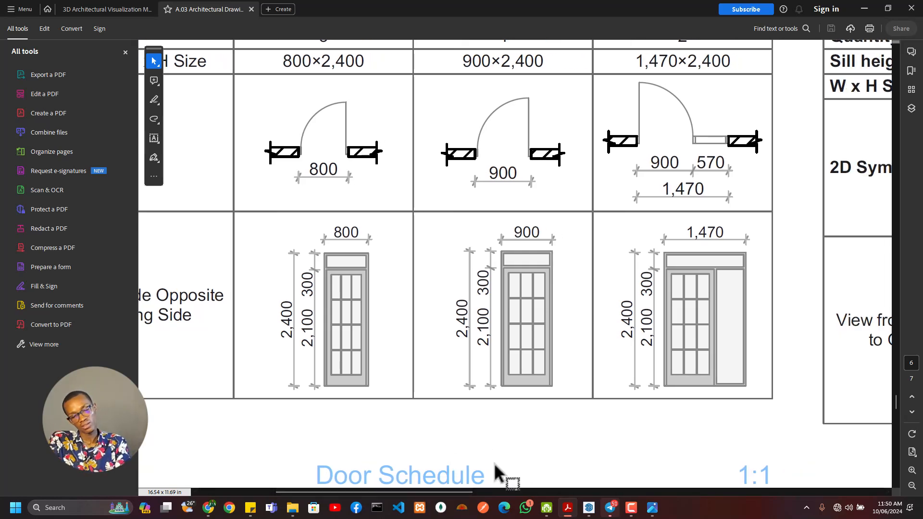
scroll(491, 460, down, 4)
ctrl+scroll(492, 412, up, 1)
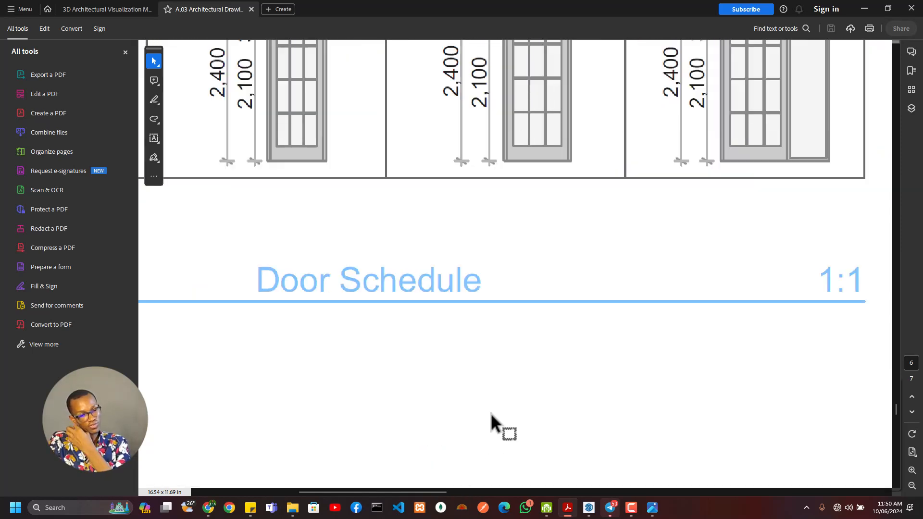
- Highlight the Door & Window Schedule - First Floor title and examine the first-floor plan alongside the Window Schedule
ctrl+scroll(491, 412, down, 3)
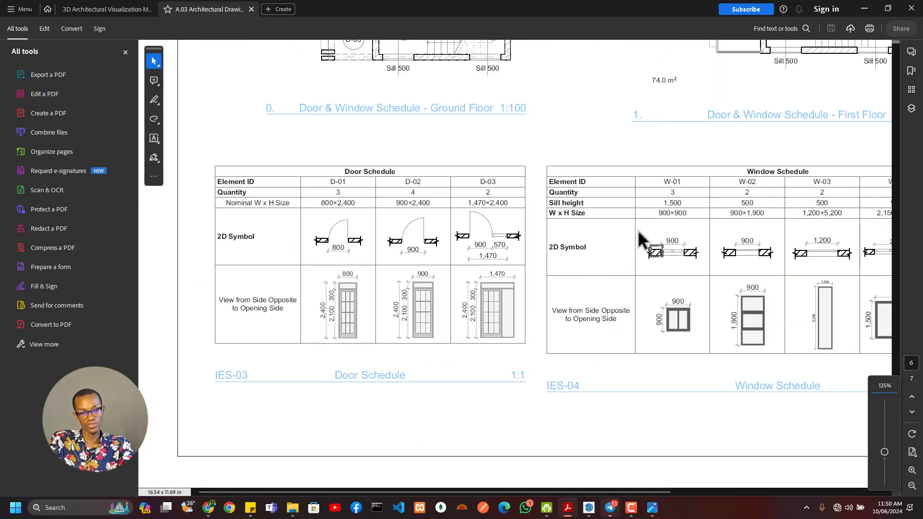
scroll(639, 241, up, 5)
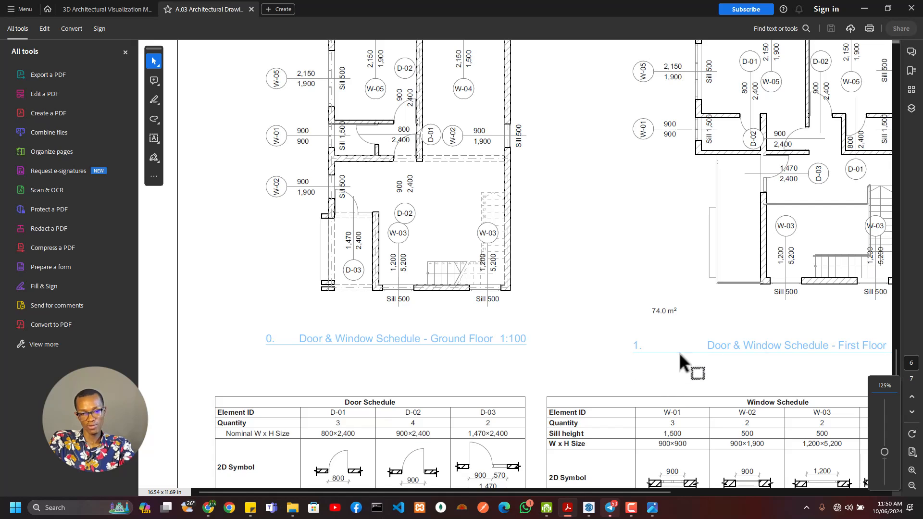
drag(707, 345, 883, 365)
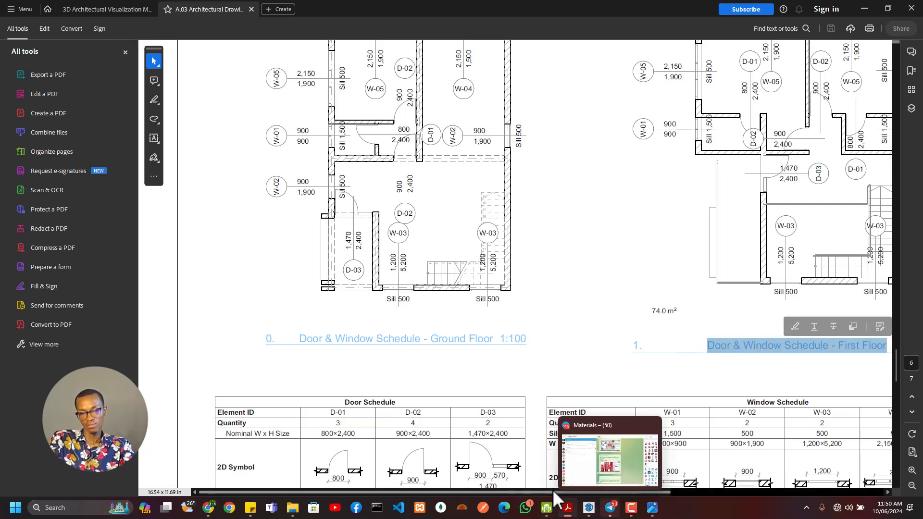
drag(553, 492, 698, 493)
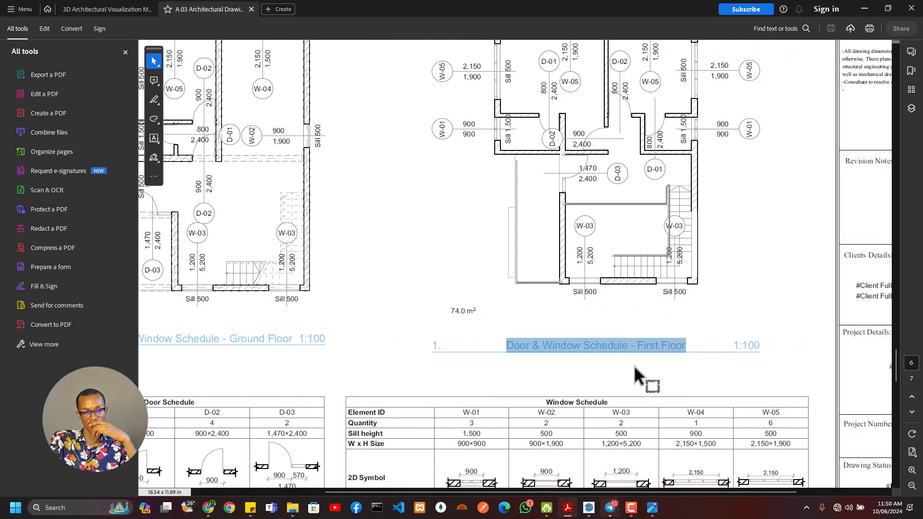